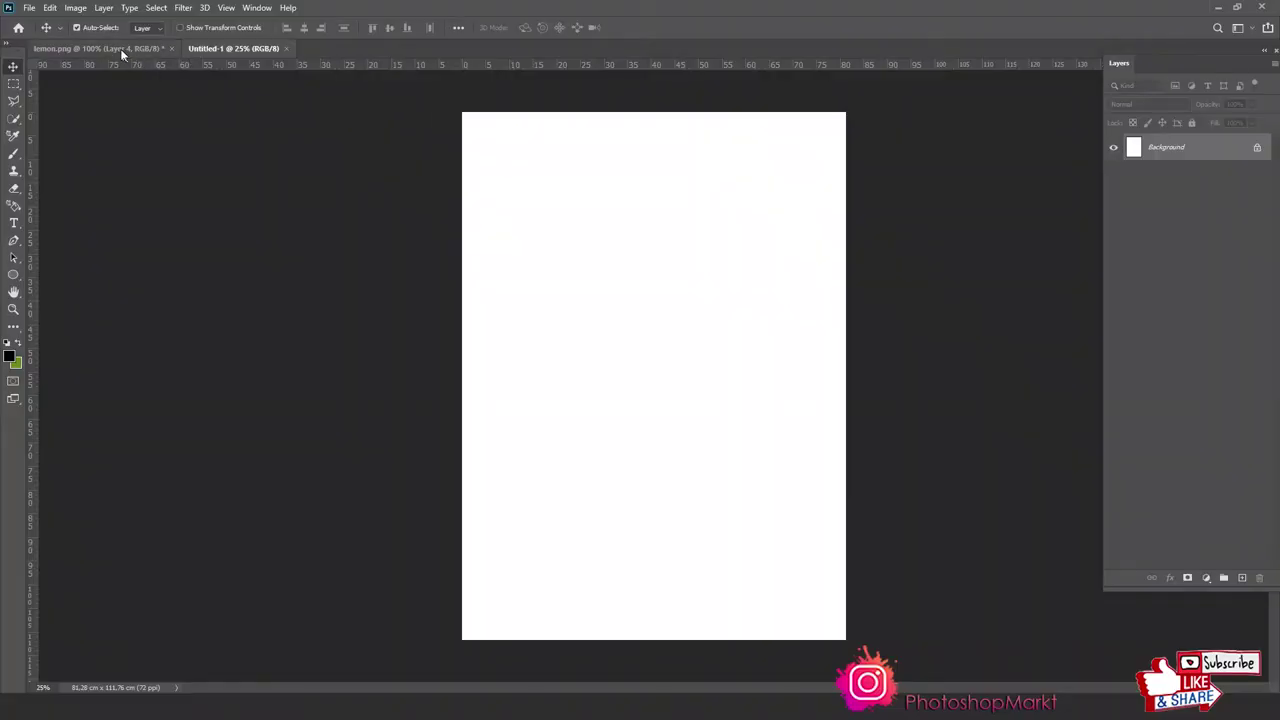
Bring the blue cup from lemon.png into Untitled-1 as its own layer and scale it up
{"action": "left_click", "coordinate": [120, 48]}
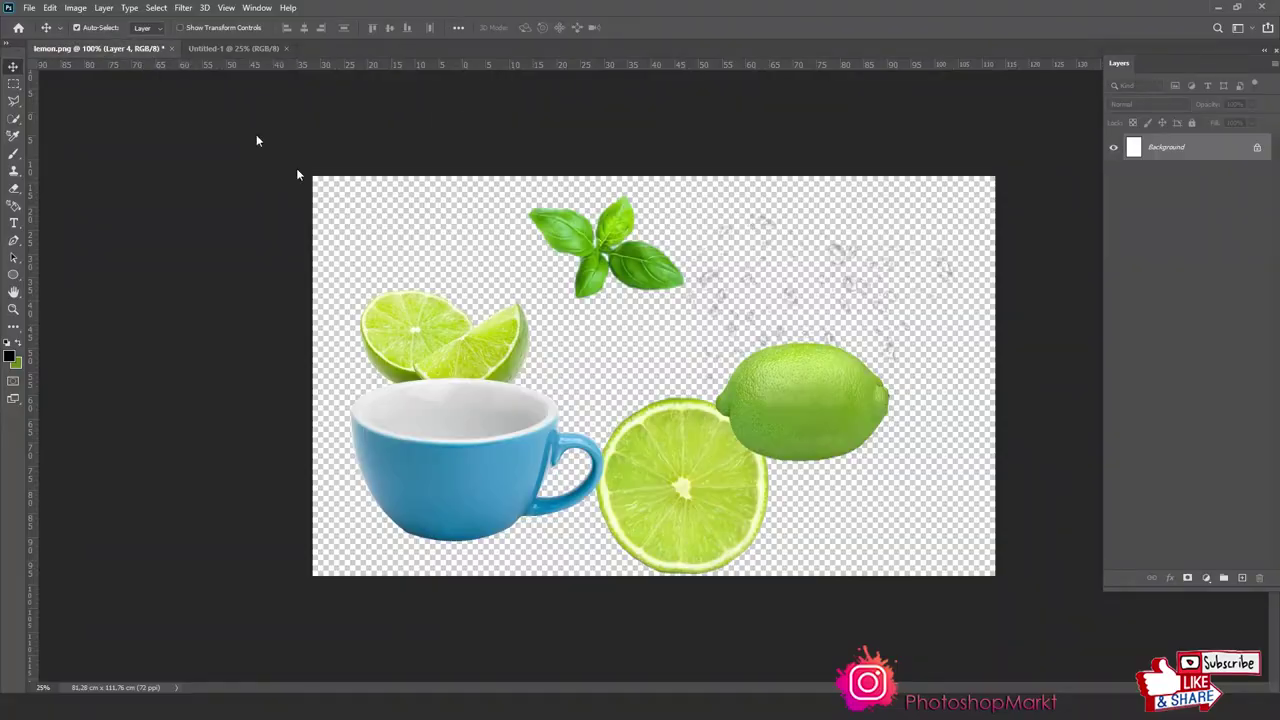
{"action": "left_click_drag", "start_coordinate": [438, 451], "coordinate": [285, 95]}
{"action": "mouse_move", "coordinate": [662, 394]}
{"action": "left_mouse_down"}
{"action": "mouse_move", "coordinate": [760, 254]}
{"action": "mouse_move", "coordinate": [748, 265]}
{"action": "left_mouse_up"}
{"action": "key", "text": "ctrl+t"}
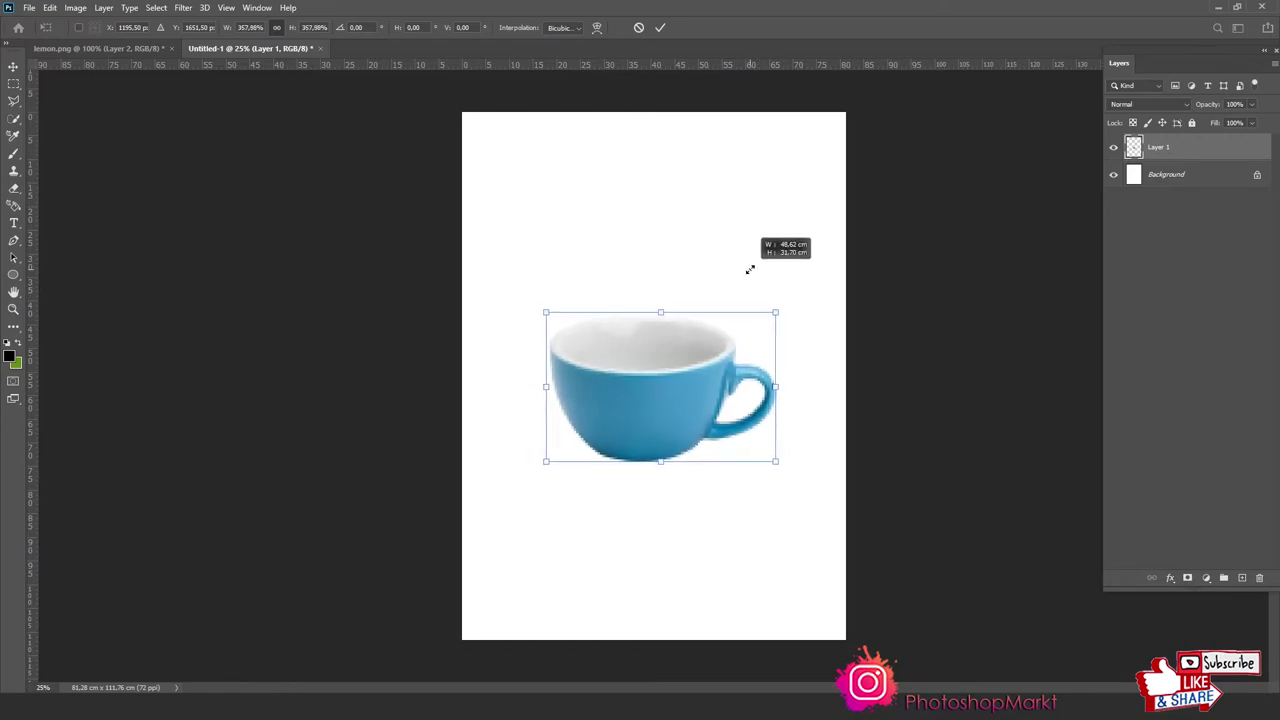
{"action": "key", "text": "Return"}
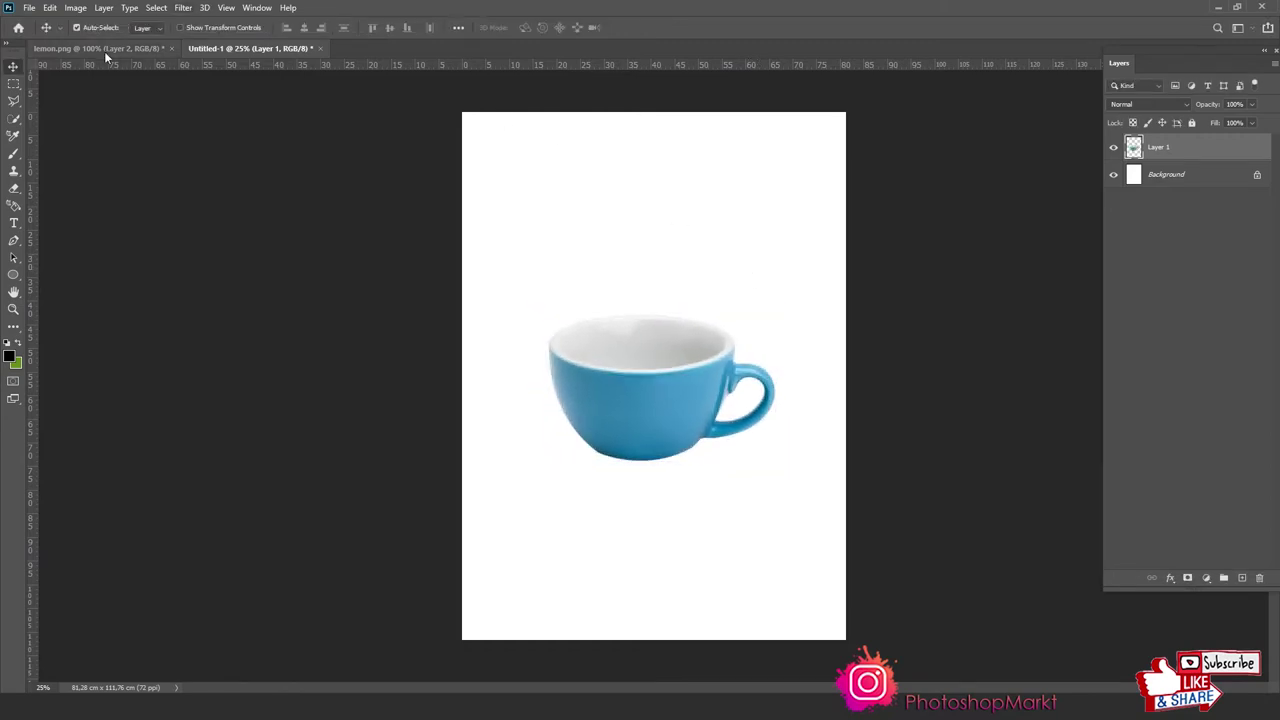
{"action": "left_click", "coordinate": [104, 51]}
Place the whole lime in Untitled-1, rotated upside down over the cup at 50% opacity
{"action": "left_click_drag", "start_coordinate": [786, 433], "coordinate": [443, 129]}
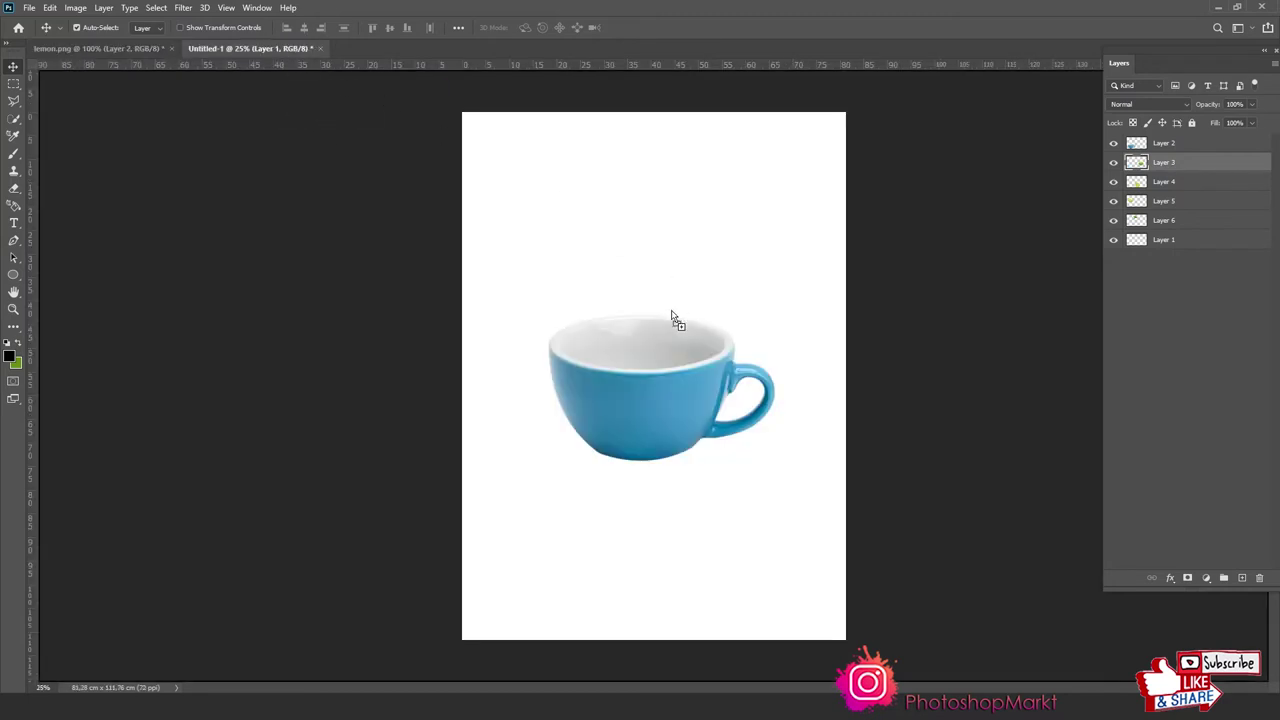
{"action": "left_click_drag", "start_coordinate": [672, 318], "coordinate": [674, 315]}
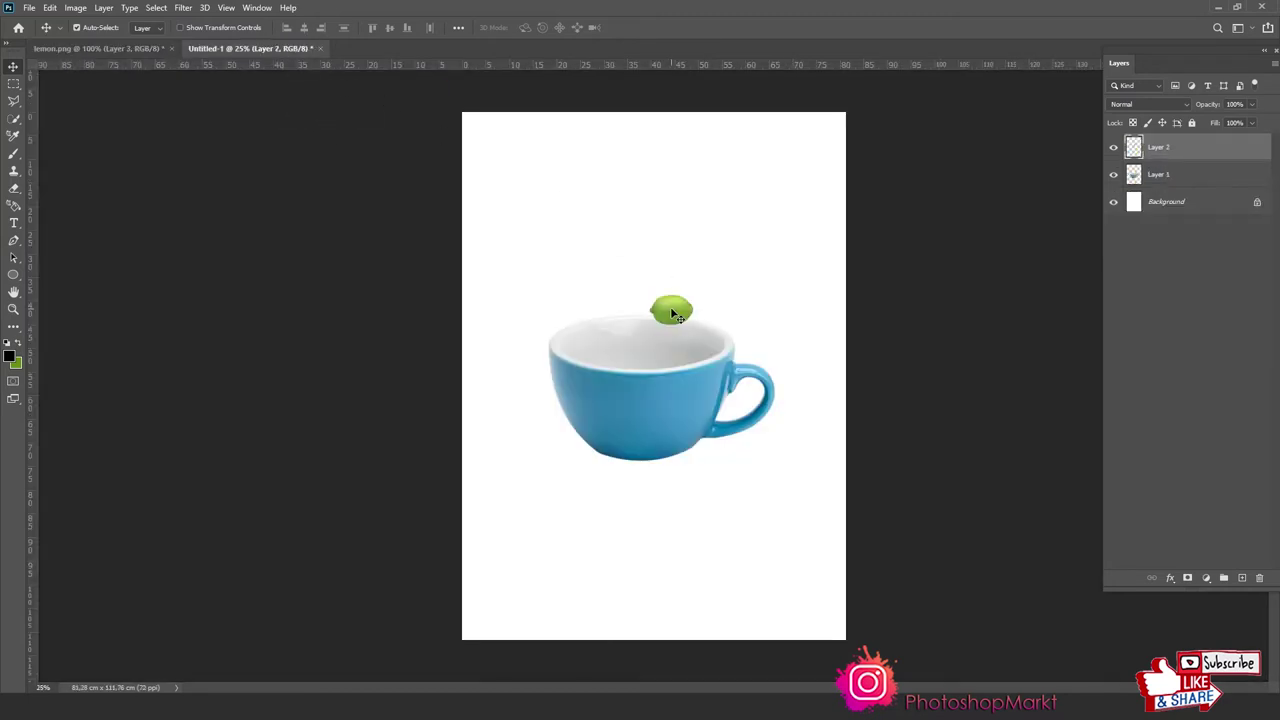
{"action": "key", "text": "ctrl+plus"}
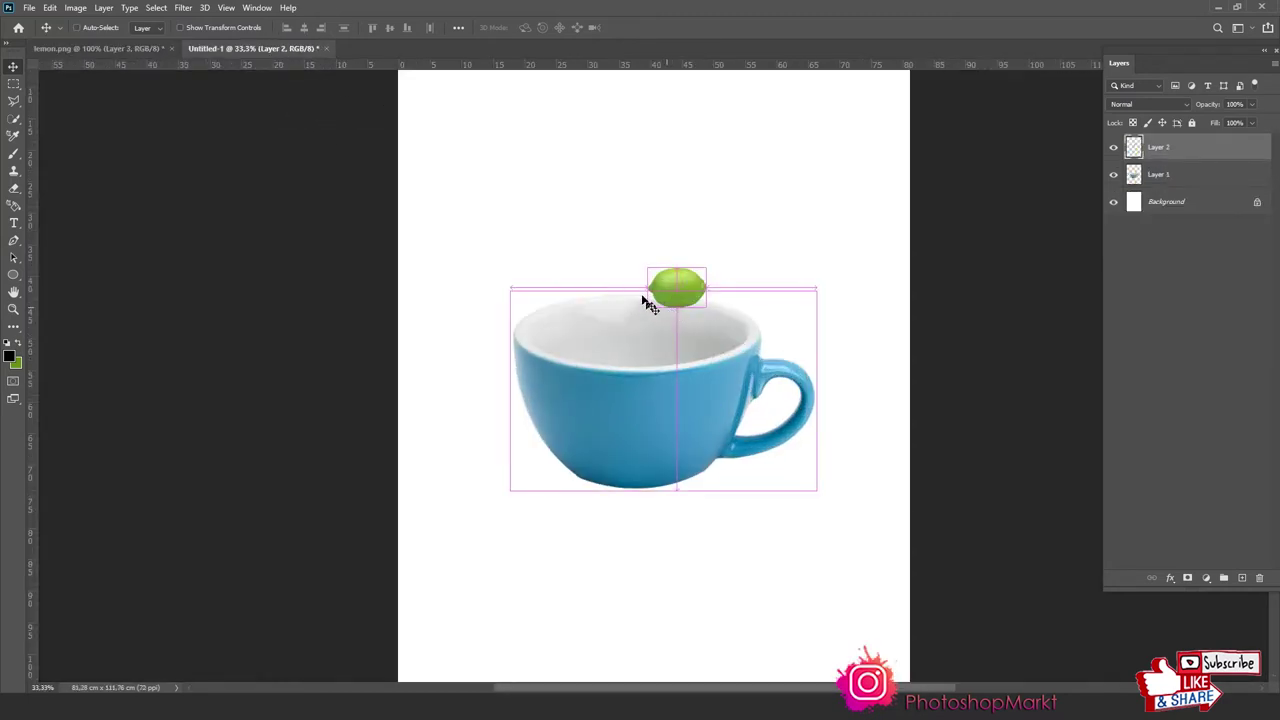
{"action": "key", "text": "ctrl+t"}
{"action": "mouse_move", "coordinate": [606, 243]}
{"action": "left_mouse_down"}
{"action": "mouse_move", "coordinate": [731, 240]}
{"action": "mouse_move", "coordinate": [717, 228]}
{"action": "left_mouse_up"}
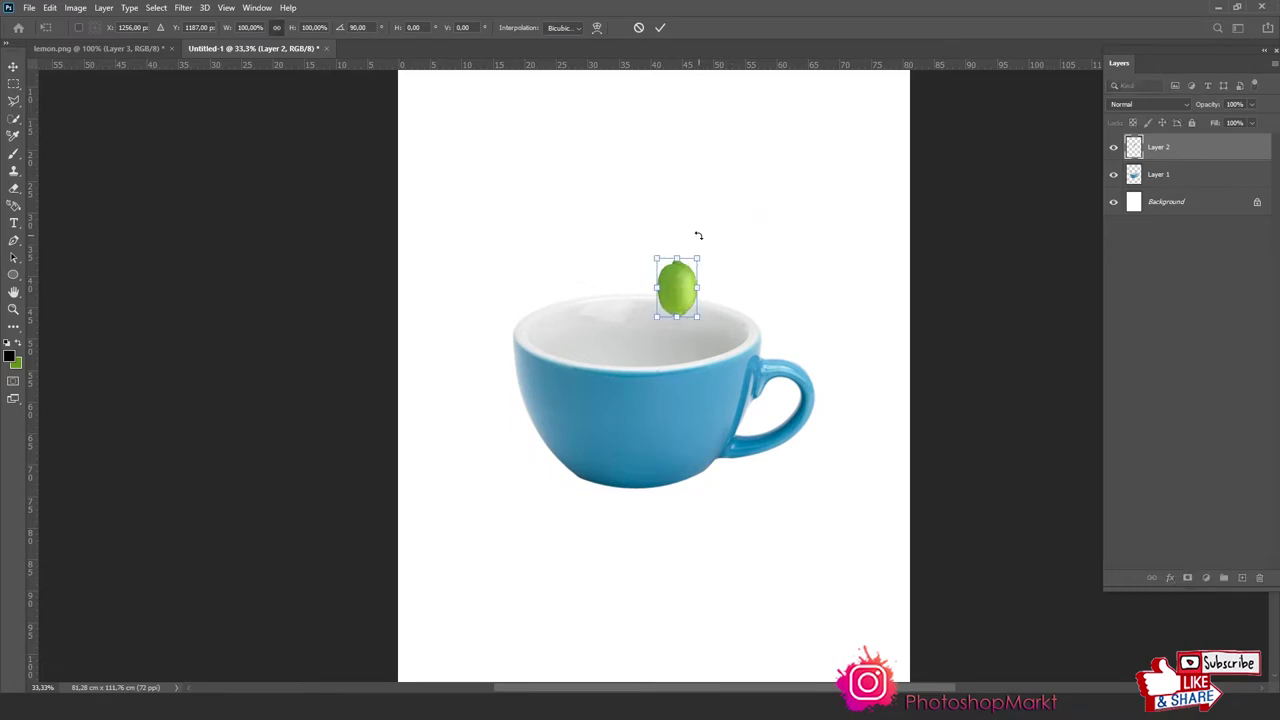
{"action": "key", "text": "ctrl+plus"}
{"action": "key", "text": "ctrl+plus"}
{"action": "left_click_drag", "start_coordinate": [705, 115], "coordinate": [700, 433]}
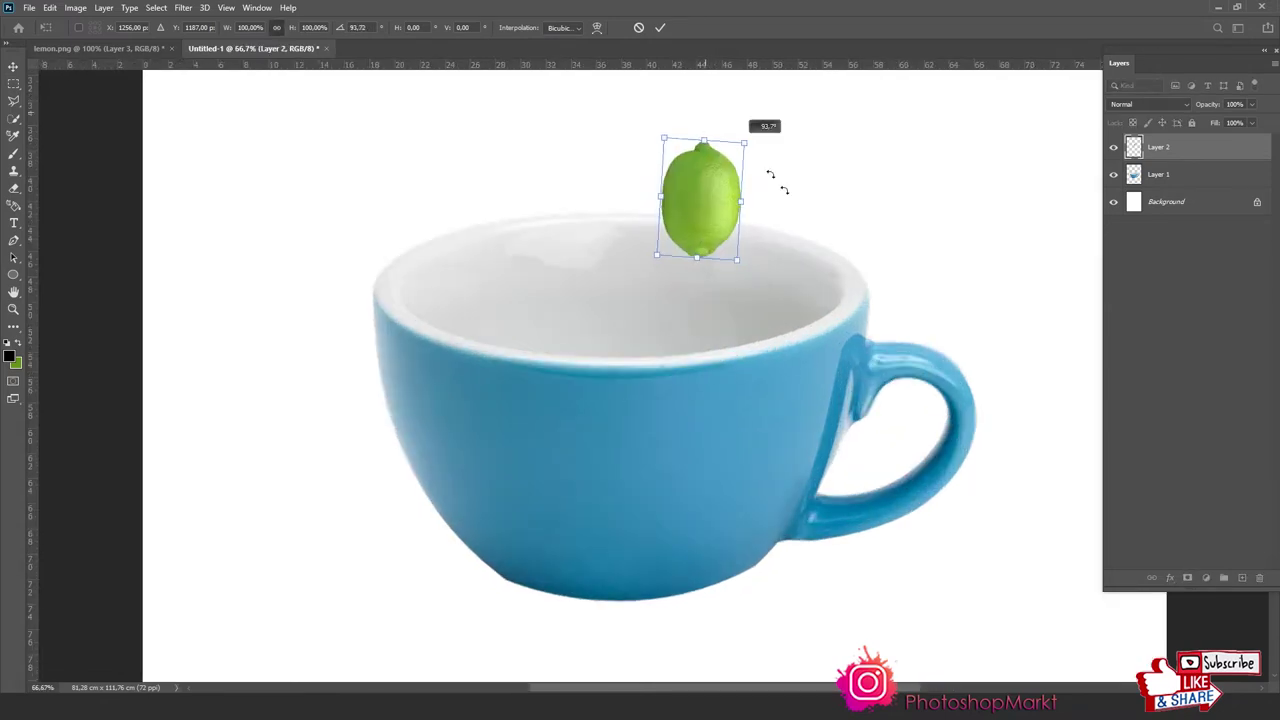
{"action": "left_click_drag", "start_coordinate": [682, 200], "coordinate": [521, 436]}
{"action": "key", "text": "Return"}
{"action": "key", "text": "5"}
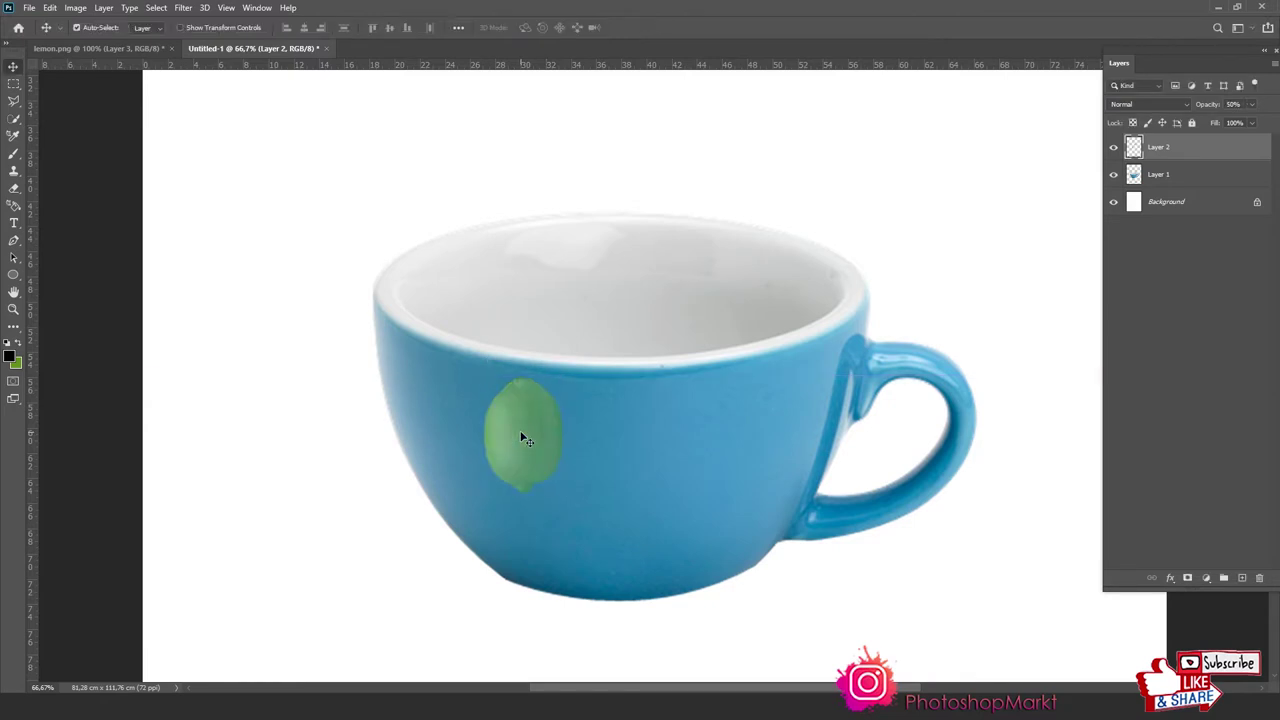
Enlarge and reposition the lime so it fully covers the cup
{"action": "key", "text": "ctrl+t"}
{"action": "left_click_drag", "start_coordinate": [521, 438], "coordinate": [420, 377]}
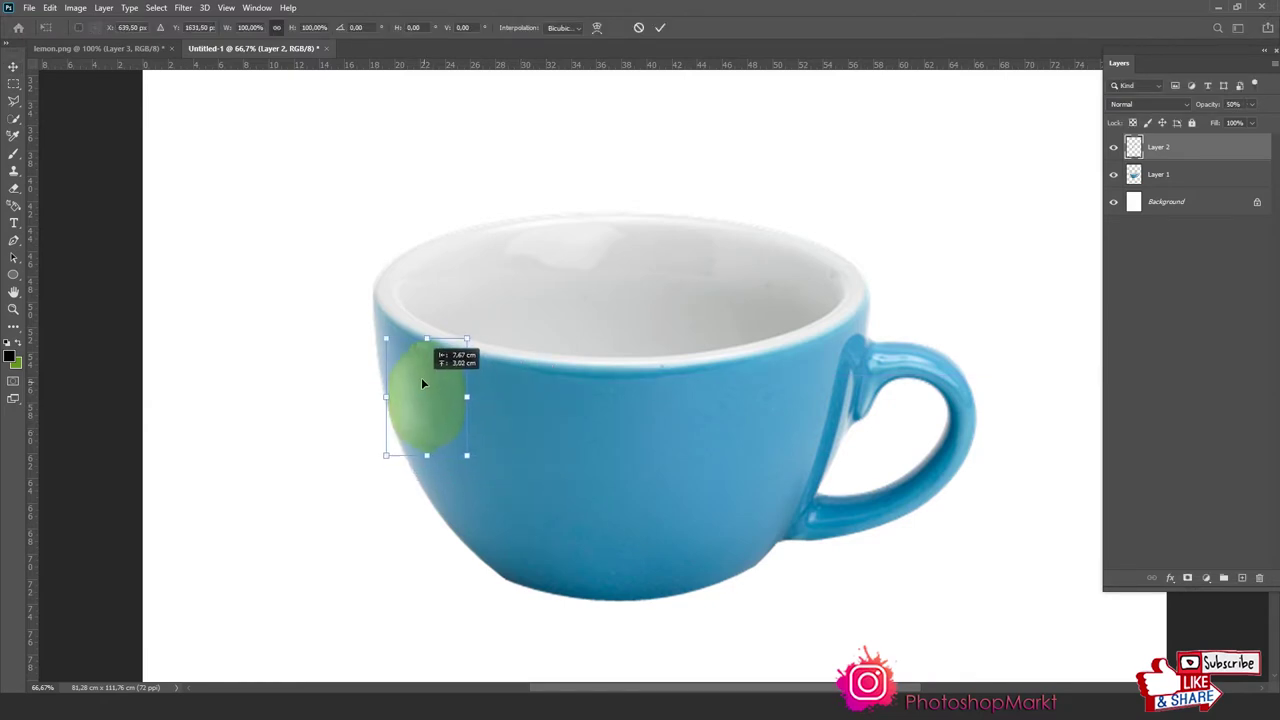
{"action": "mouse_move", "coordinate": [461, 447]}
{"action": "left_mouse_down"}
{"action": "mouse_move", "coordinate": [975, 690]}
{"action": "mouse_move", "coordinate": [790, 530]}
{"action": "left_mouse_up"}
{"action": "left_click_drag", "start_coordinate": [652, 476], "coordinate": [632, 273]}
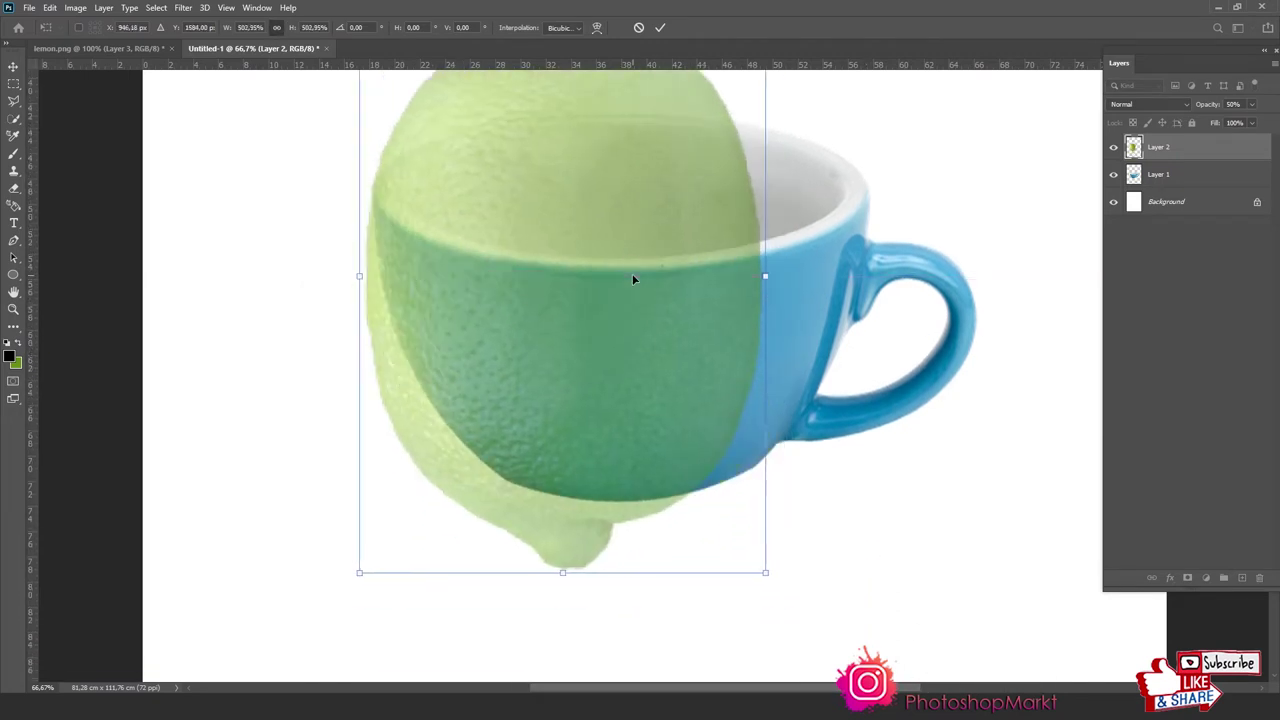
{"action": "key", "text": "ctrl+minus"}
{"action": "mouse_move", "coordinate": [740, 528]}
{"action": "left_mouse_down"}
{"action": "mouse_move", "coordinate": [909, 640]}
{"action": "mouse_move", "coordinate": [952, 688]}
{"action": "mouse_move", "coordinate": [914, 606]}
{"action": "left_mouse_up"}
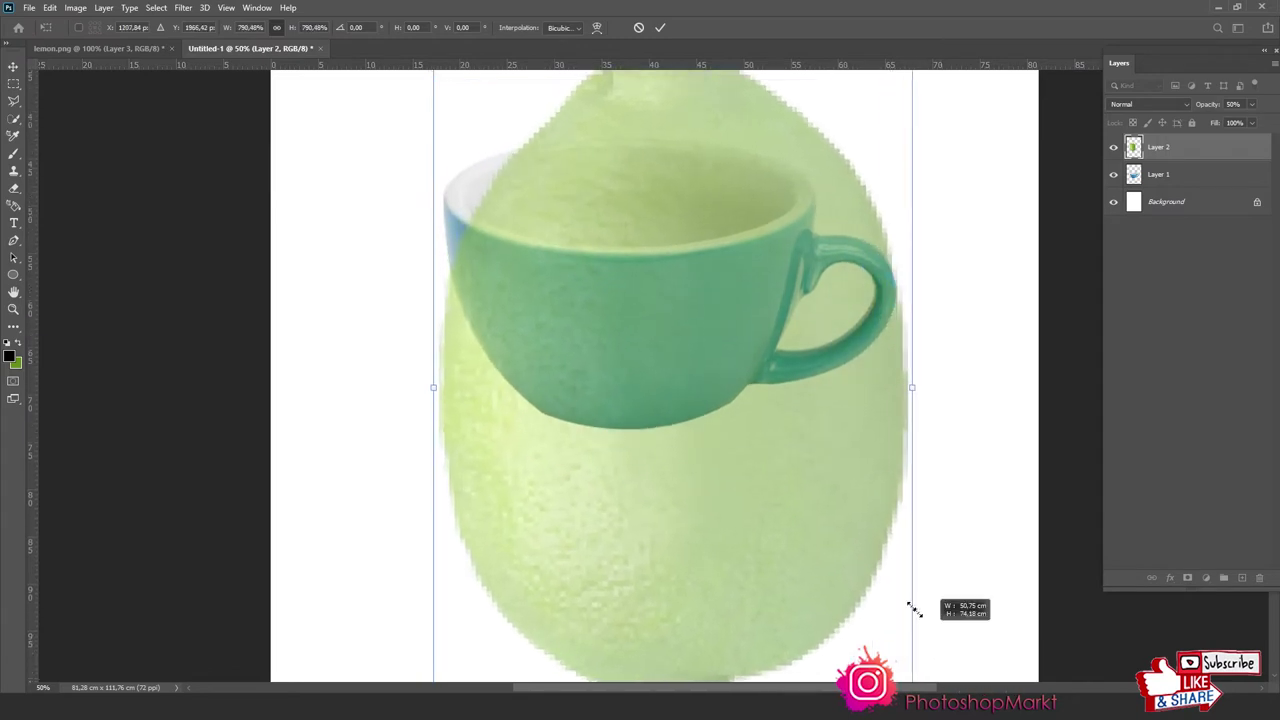
{"action": "left_click_drag", "start_coordinate": [739, 512], "coordinate": [728, 360]}
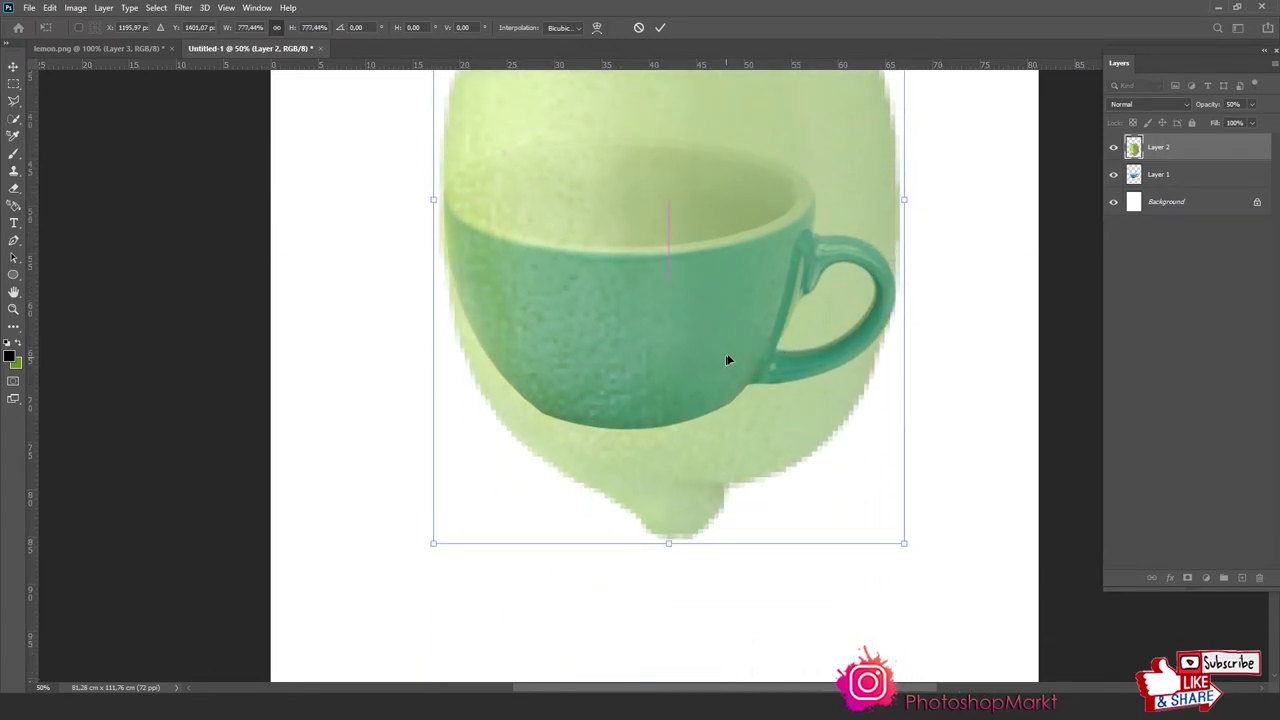
{"action": "mouse_move", "coordinate": [906, 542]}
{"action": "left_mouse_down"}
{"action": "mouse_move", "coordinate": [931, 563]}
{"action": "mouse_move", "coordinate": [921, 569]}
{"action": "left_mouse_up"}
{"action": "mouse_move", "coordinate": [811, 490]}
{"action": "left_mouse_down"}
{"action": "mouse_move", "coordinate": [800, 436]}
{"action": "mouse_move", "coordinate": [799, 472]}
{"action": "left_mouse_up"}
{"action": "key", "text": "Return"}
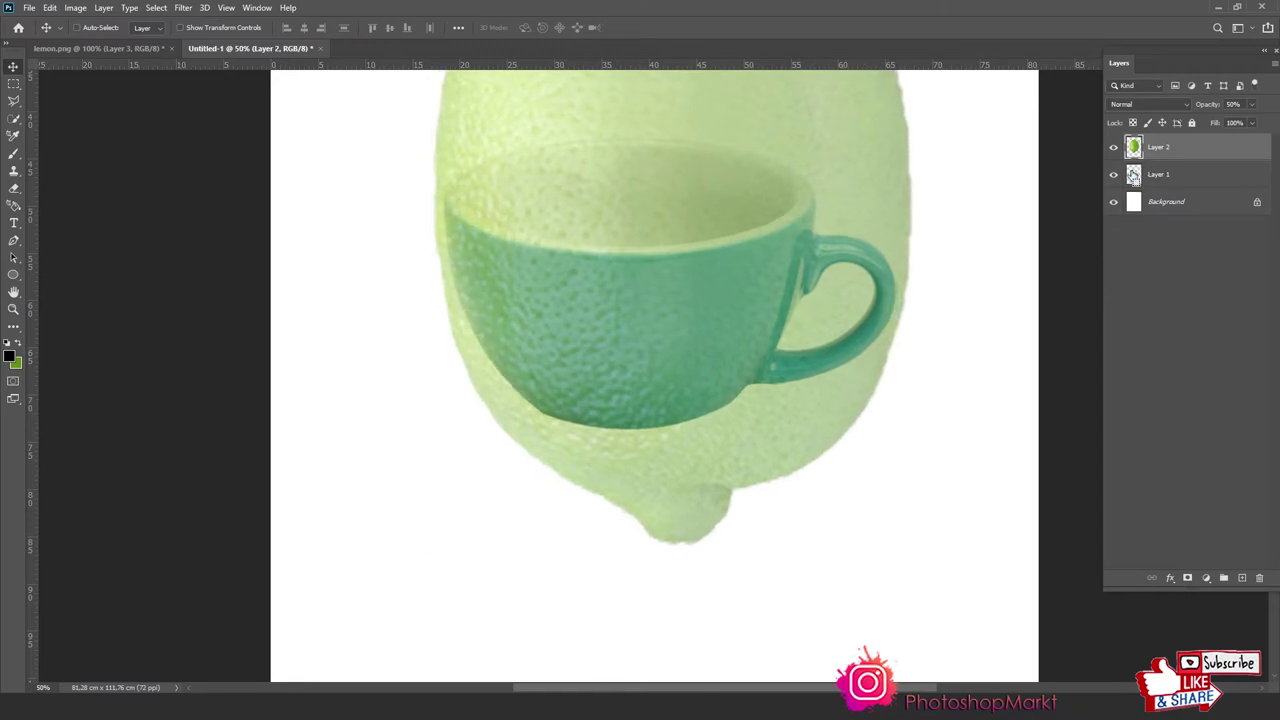
Trim the lime to the cup's outline by deleting everything outside it, then deselect
{"action": "left_click", "coordinate": [1134, 175], "text": "ctrl"}
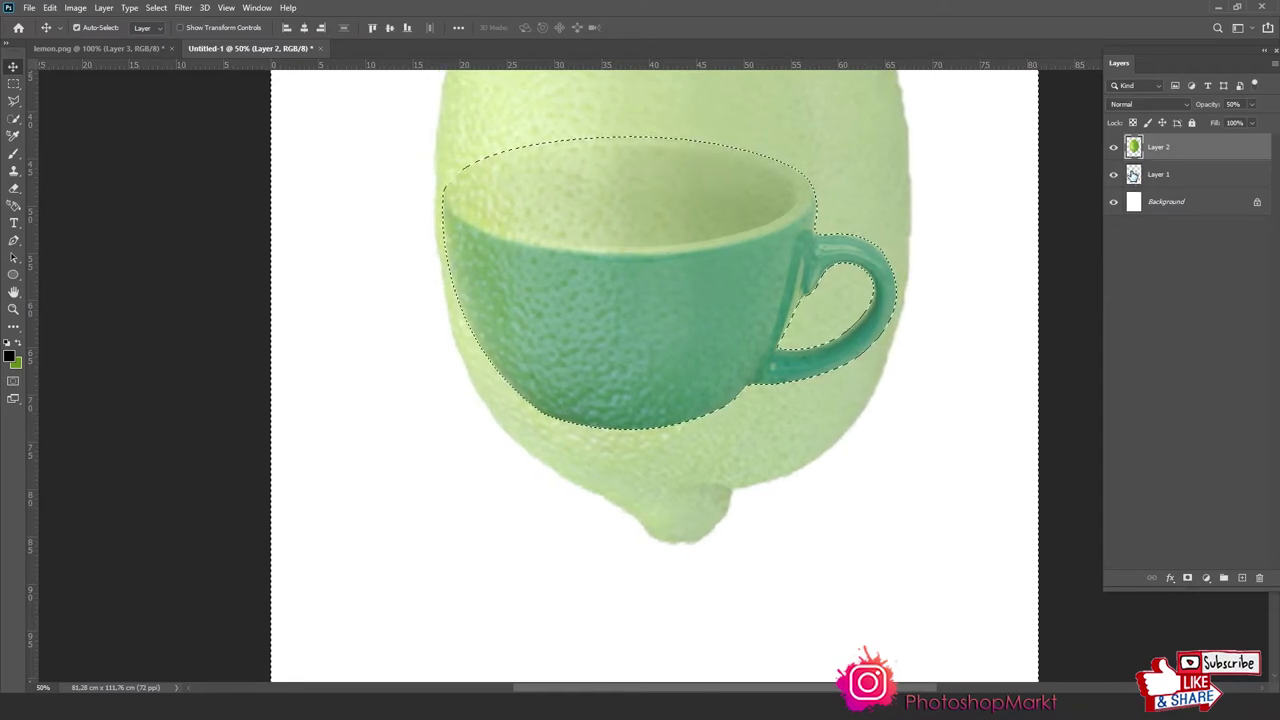
{"action": "key", "text": "Delete"}
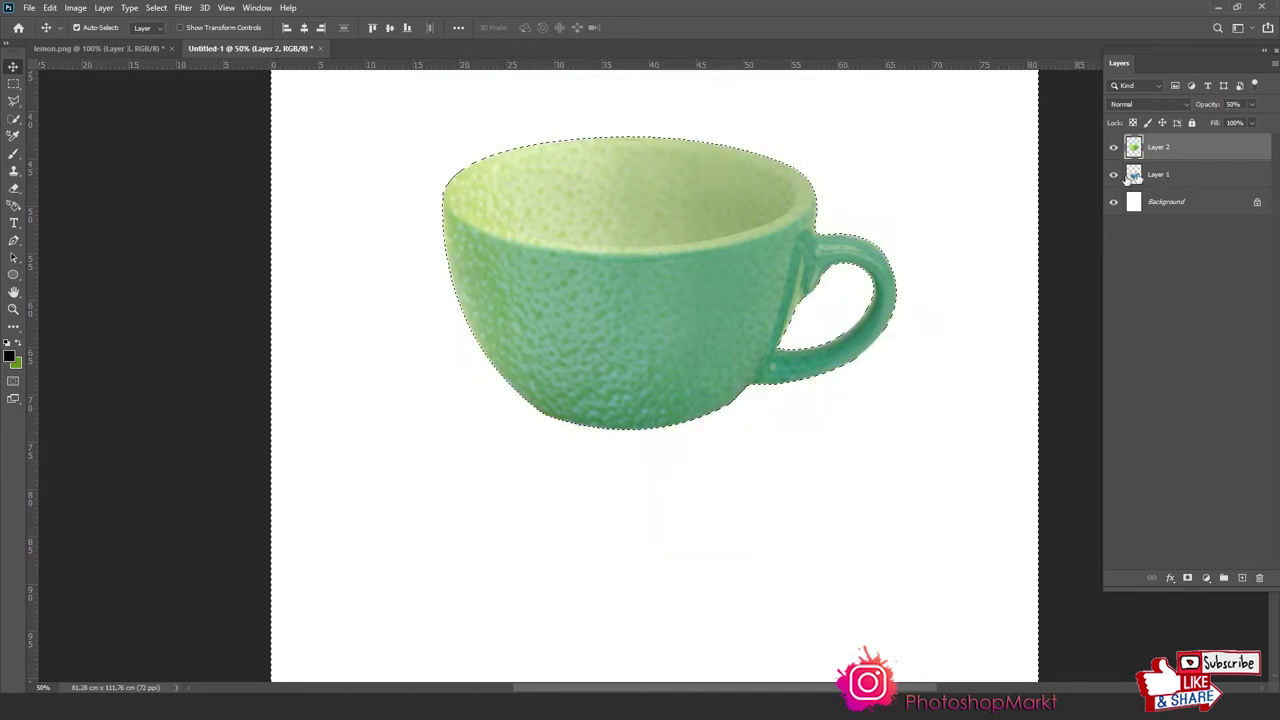
{"action": "key", "text": "m"}
{"action": "key", "text": "ctrl+d"}
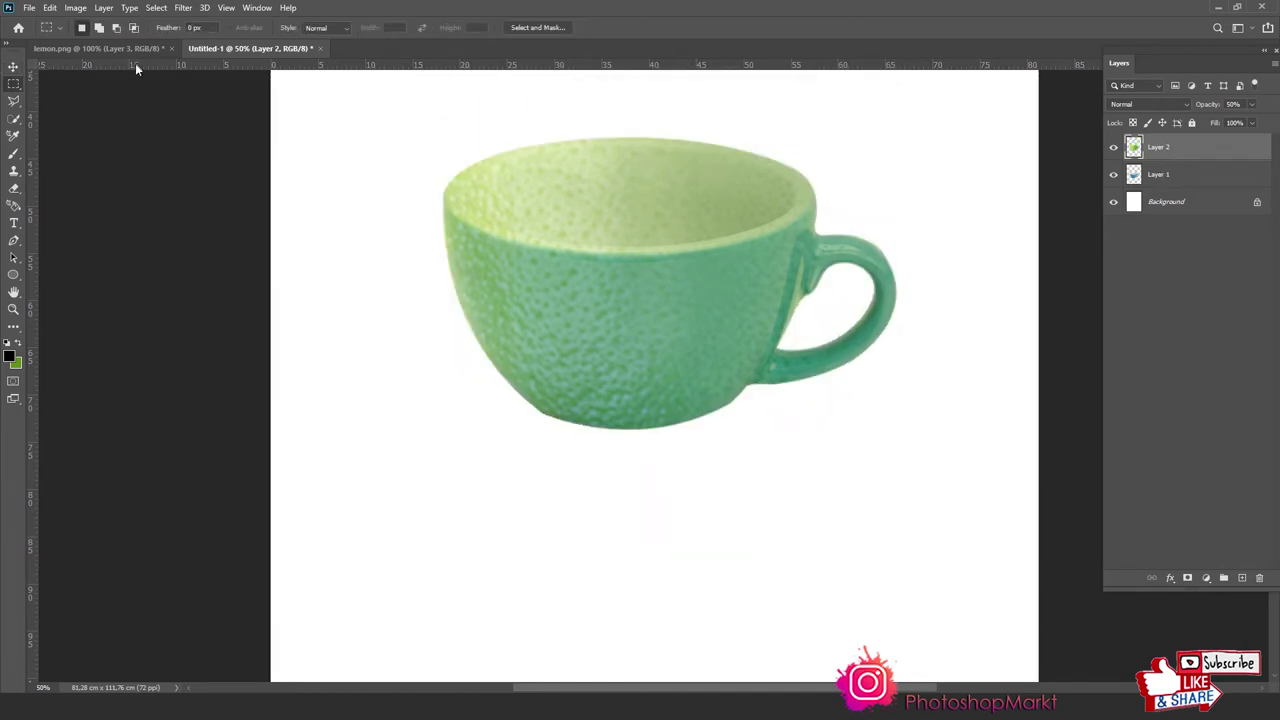
{"action": "left_click", "coordinate": [134, 47]}
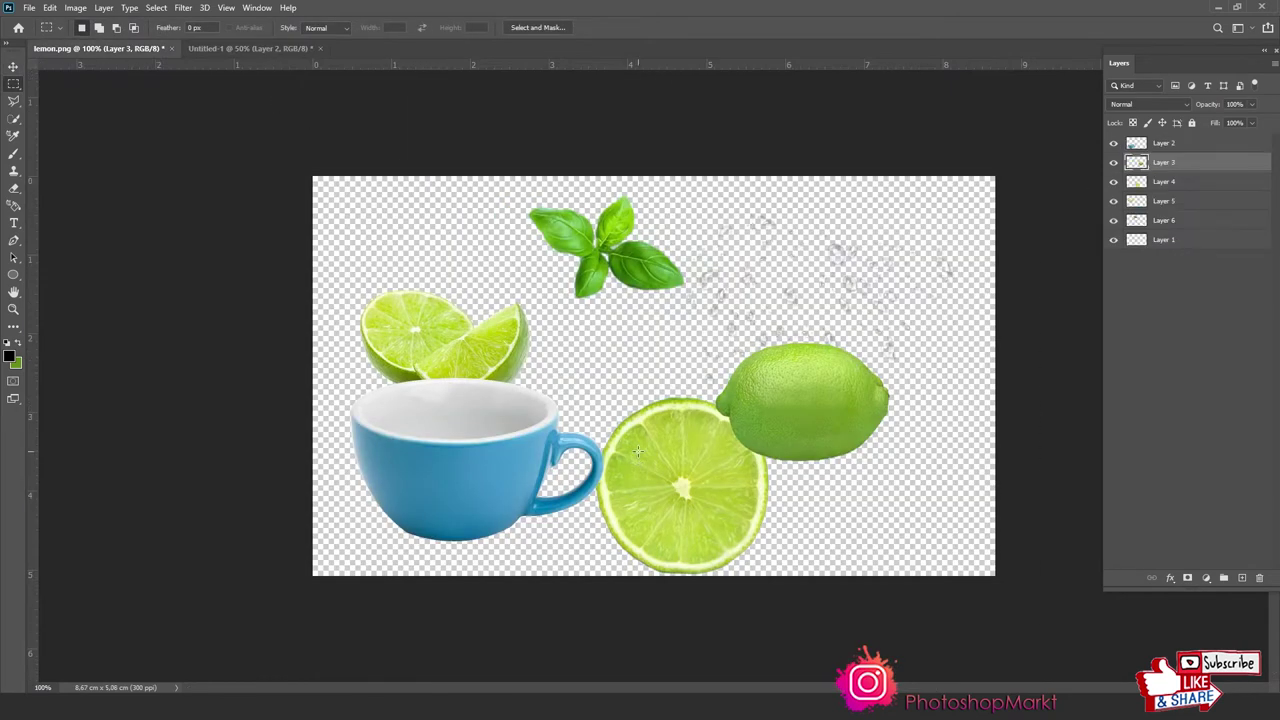
Bring the lime slice into Untitled-1, enlarged over the cup at 50% opacity
{"action": "key", "text": "v"}
{"action": "mouse_move", "coordinate": [640, 455]}
{"action": "left_mouse_down"}
{"action": "mouse_move", "coordinate": [242, 56]}
{"action": "mouse_move", "coordinate": [628, 381]}
{"action": "mouse_move", "coordinate": [476, 343]}
{"action": "mouse_move", "coordinate": [480, 323]}
{"action": "left_mouse_up"}
{"action": "key", "text": "ctrl+t"}
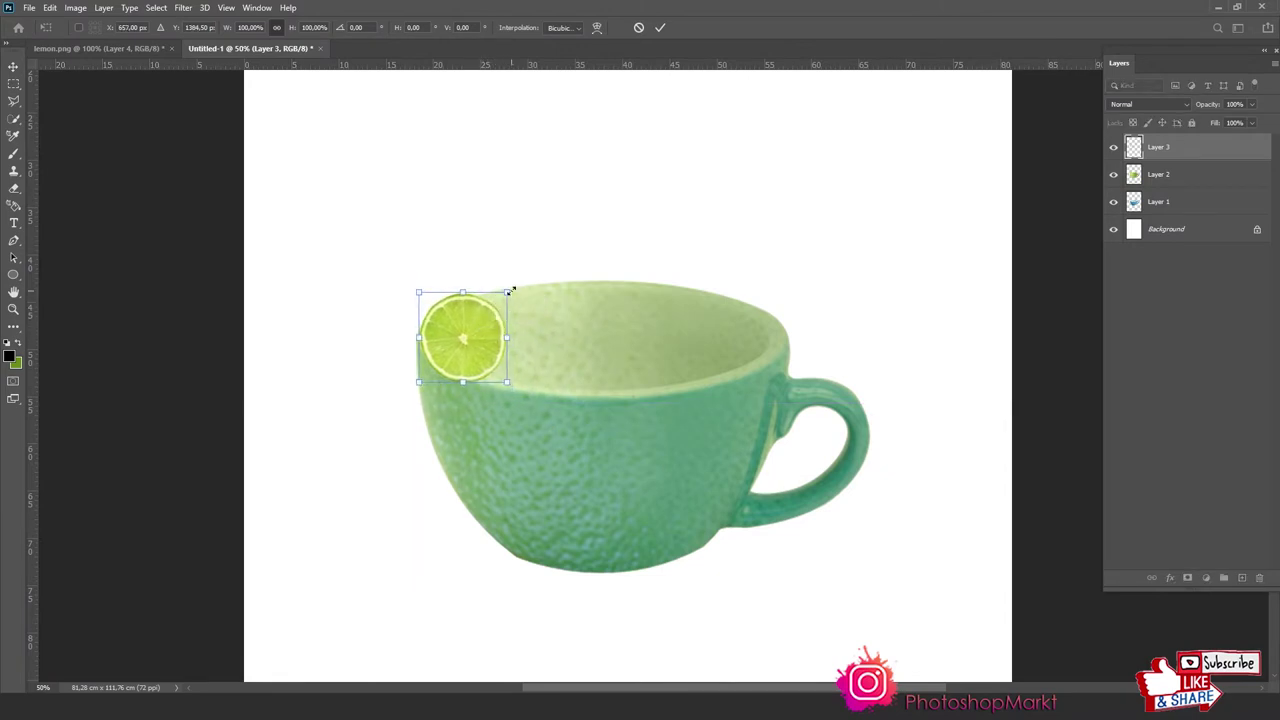
{"action": "left_click_drag", "start_coordinate": [502, 385], "coordinate": [860, 603]}
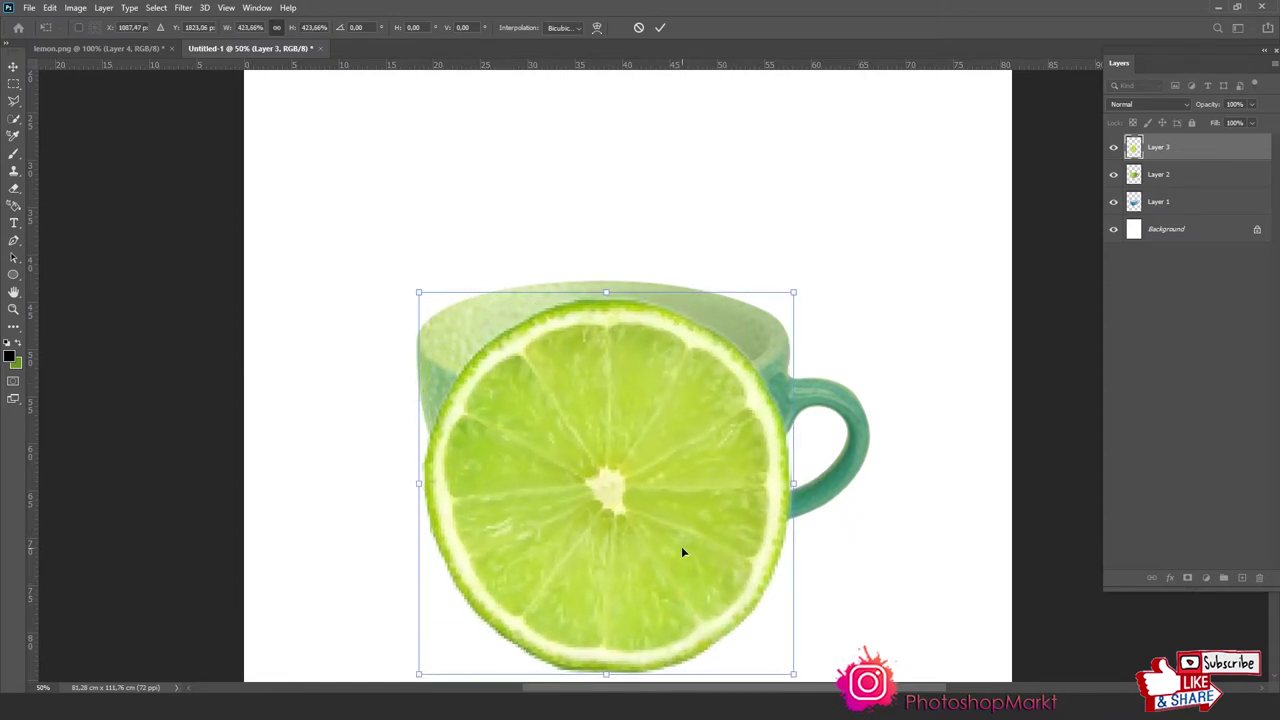
{"action": "left_click_drag", "start_coordinate": [681, 546], "coordinate": [670, 271]}
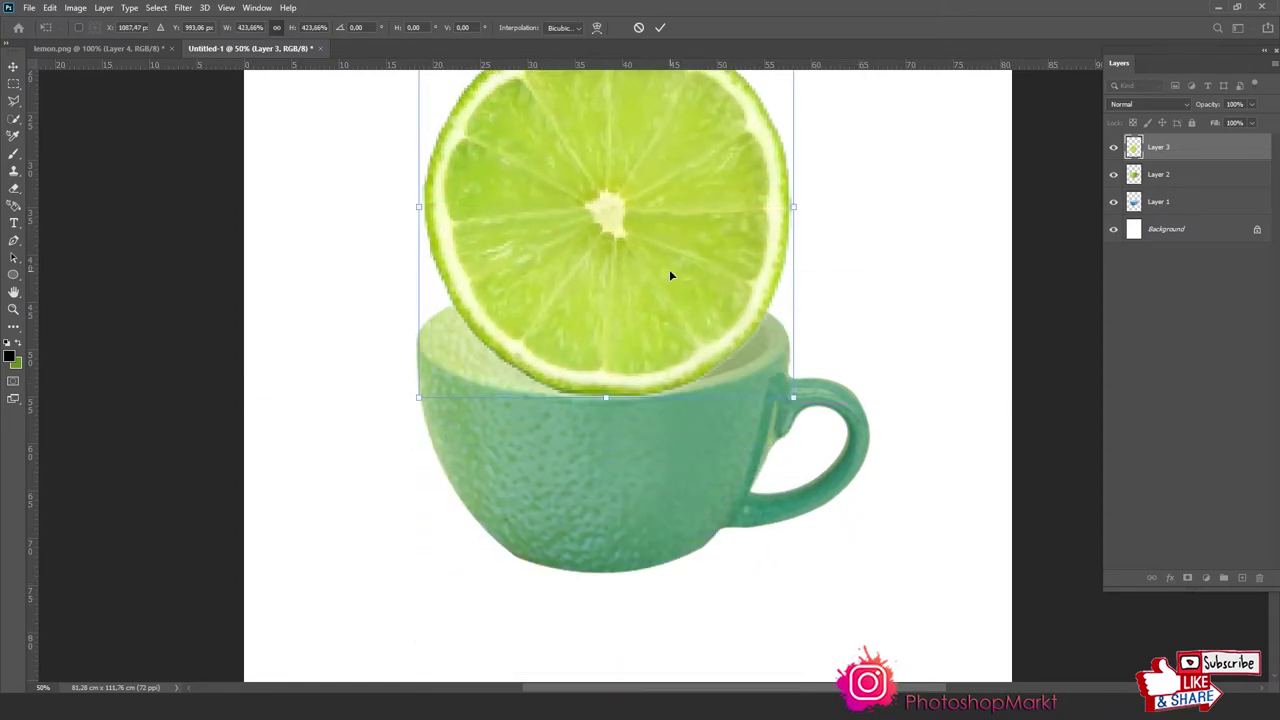
{"action": "key", "text": "5"}
{"action": "left_click_drag", "start_coordinate": [611, 318], "coordinate": [614, 392]}
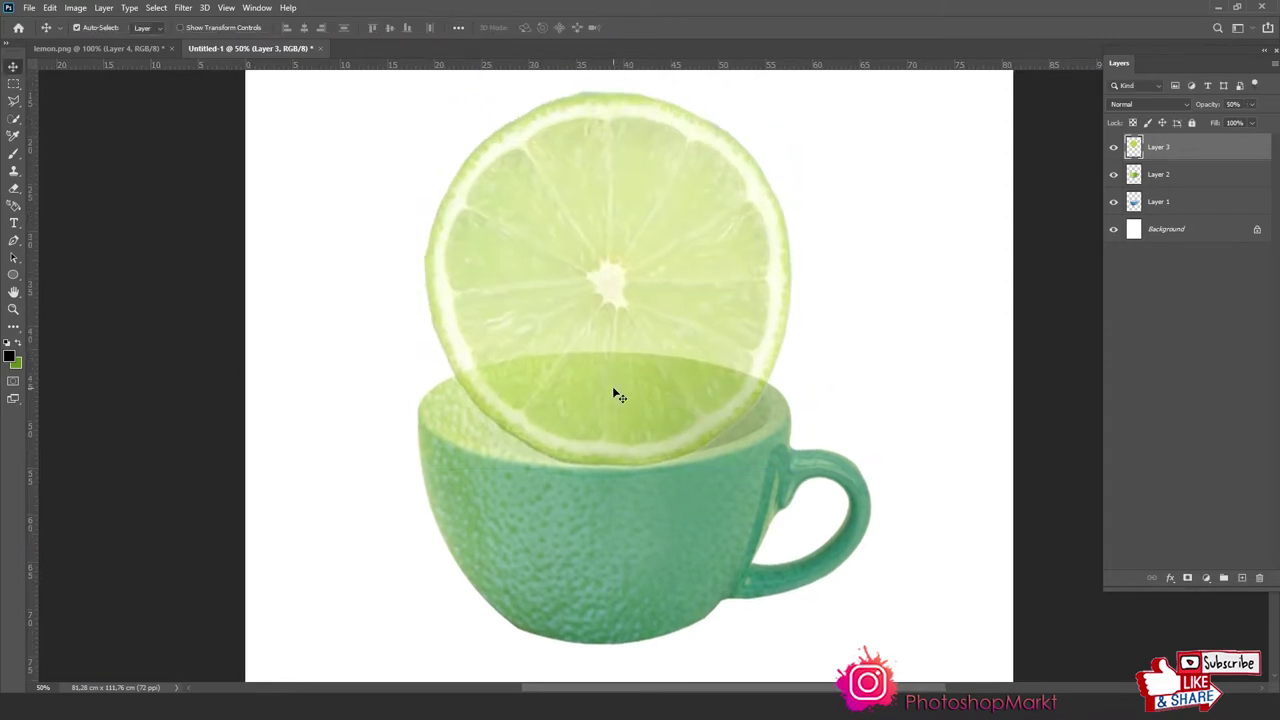
Squash the lime slice into an oval and fine-tune its width and height to match the rim
{"action": "left_click_drag", "start_coordinate": [608, 87], "coordinate": [597, 355]}
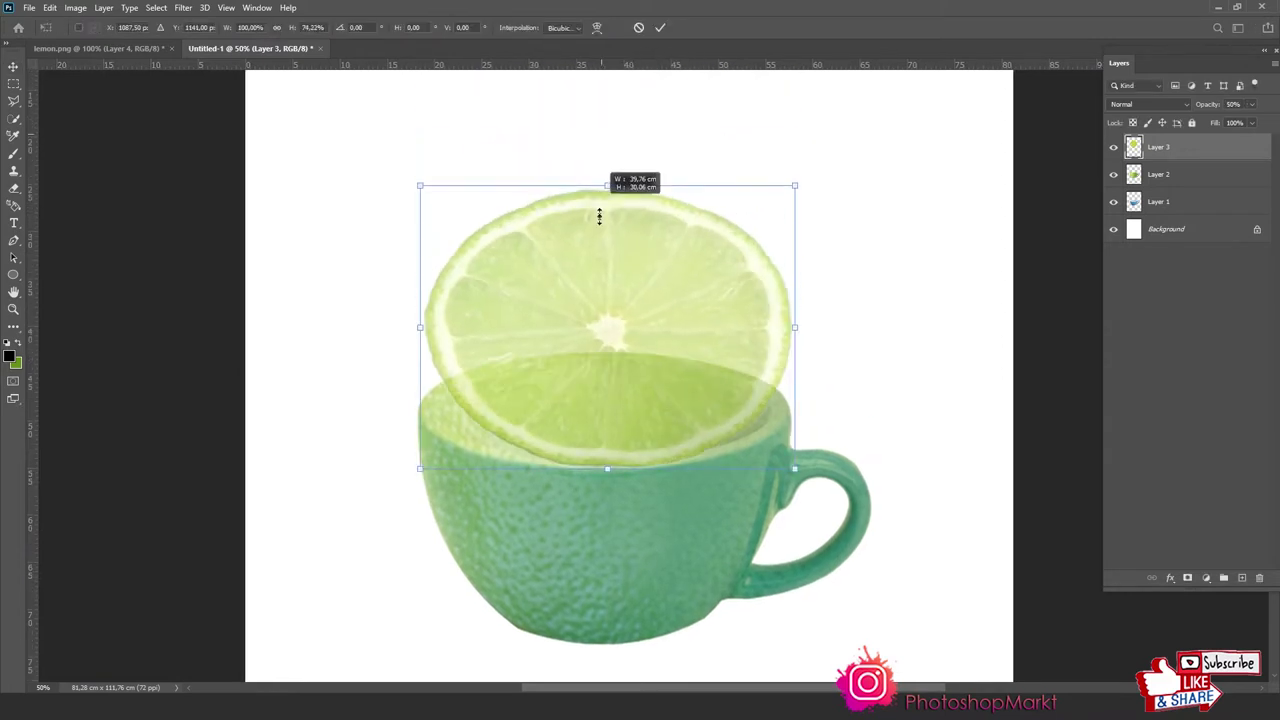
{"action": "key", "text": "ctrl+plus"}
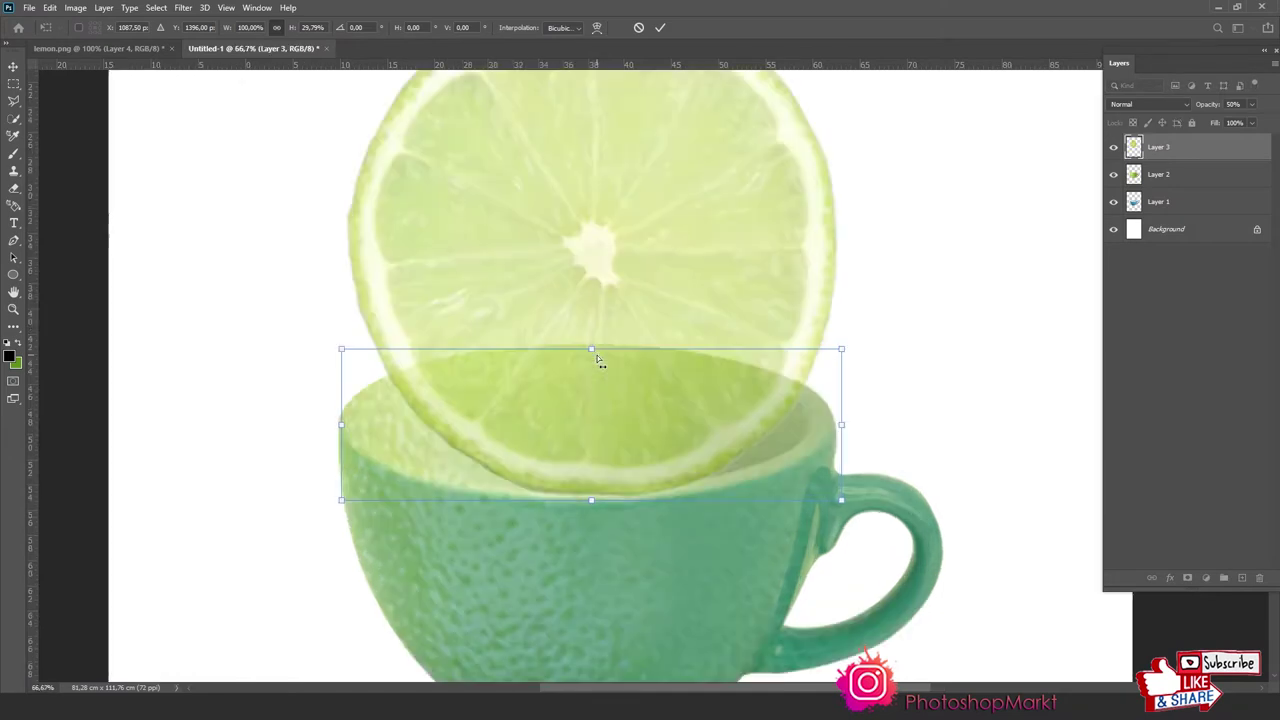
{"action": "left_click_drag", "start_coordinate": [591, 346], "coordinate": [591, 344]}
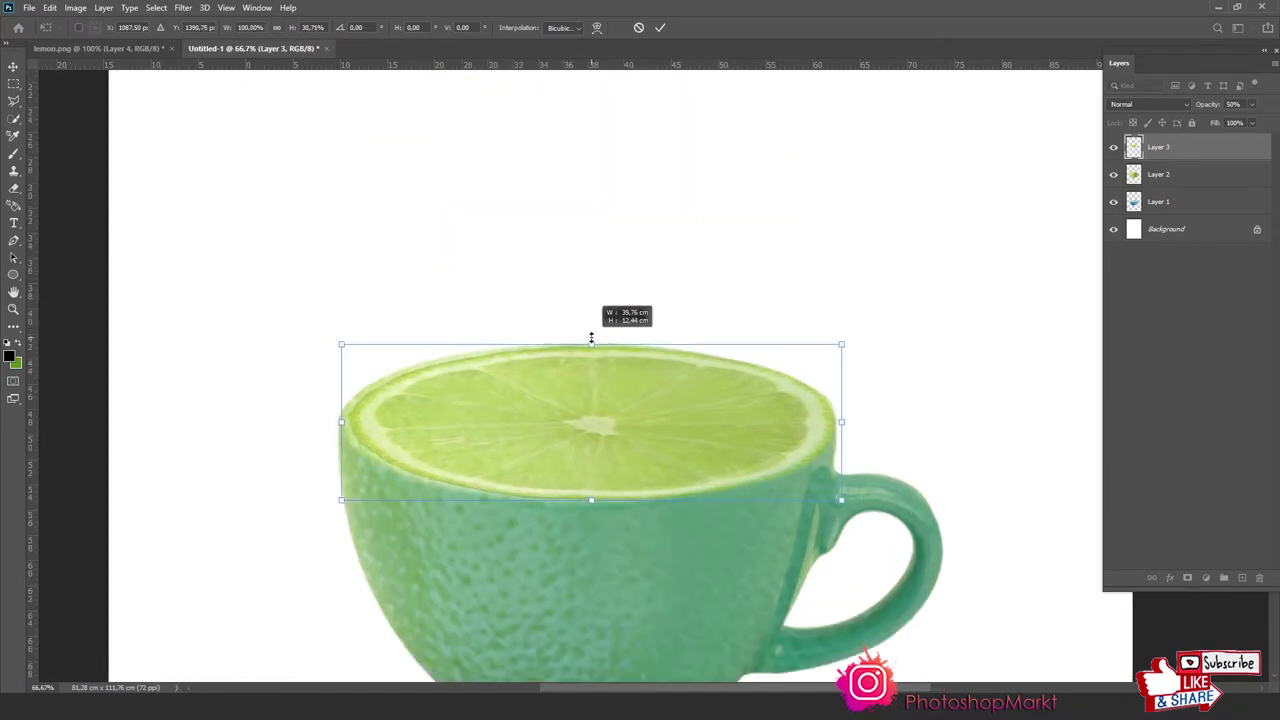
{"action": "left_click_drag", "start_coordinate": [338, 424], "coordinate": [333, 424]}
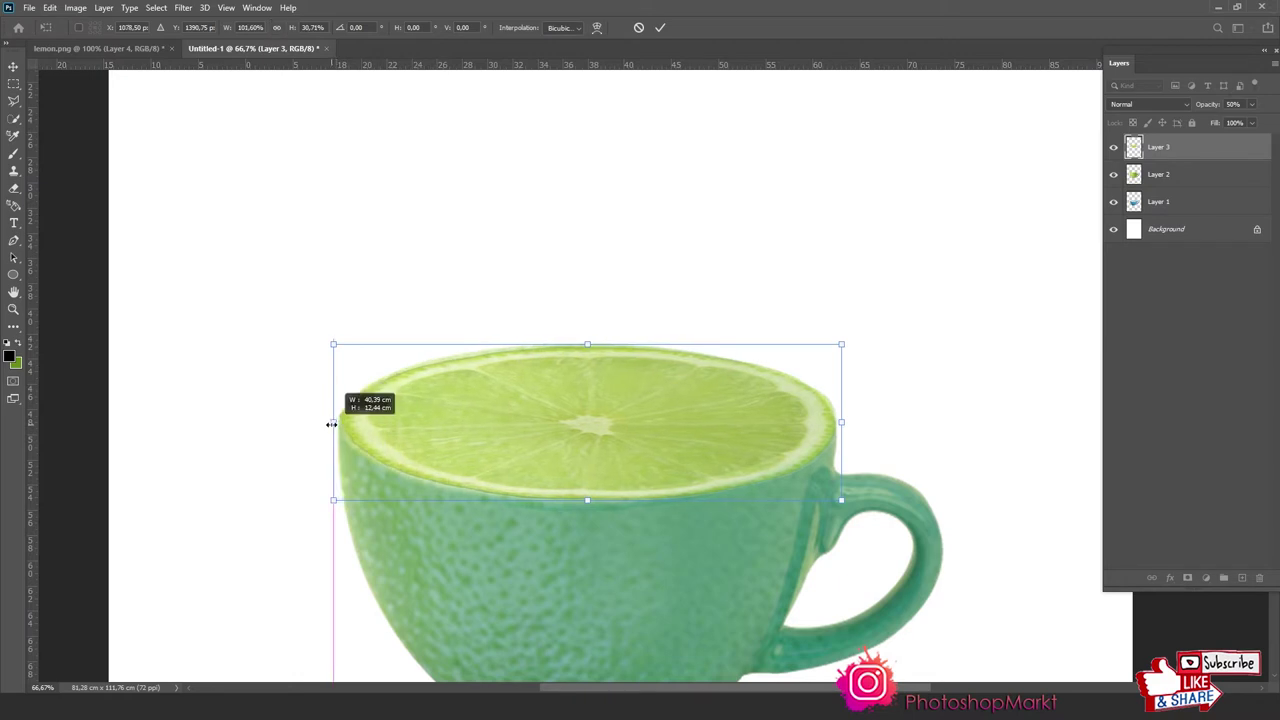
{"action": "key", "text": "ctrl+plus"}
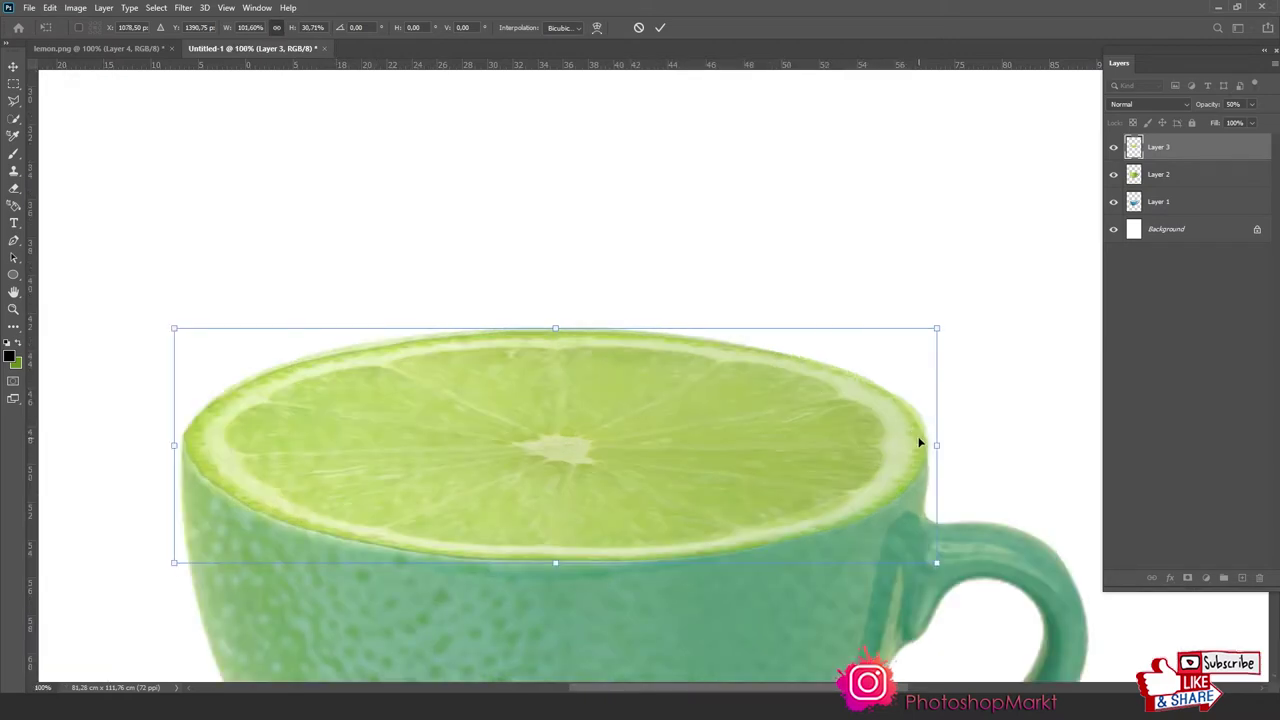
{"action": "left_click_drag", "start_coordinate": [940, 443], "coordinate": [936, 447]}
{"action": "left_click_drag", "start_coordinate": [173, 453], "coordinate": [167, 453]}
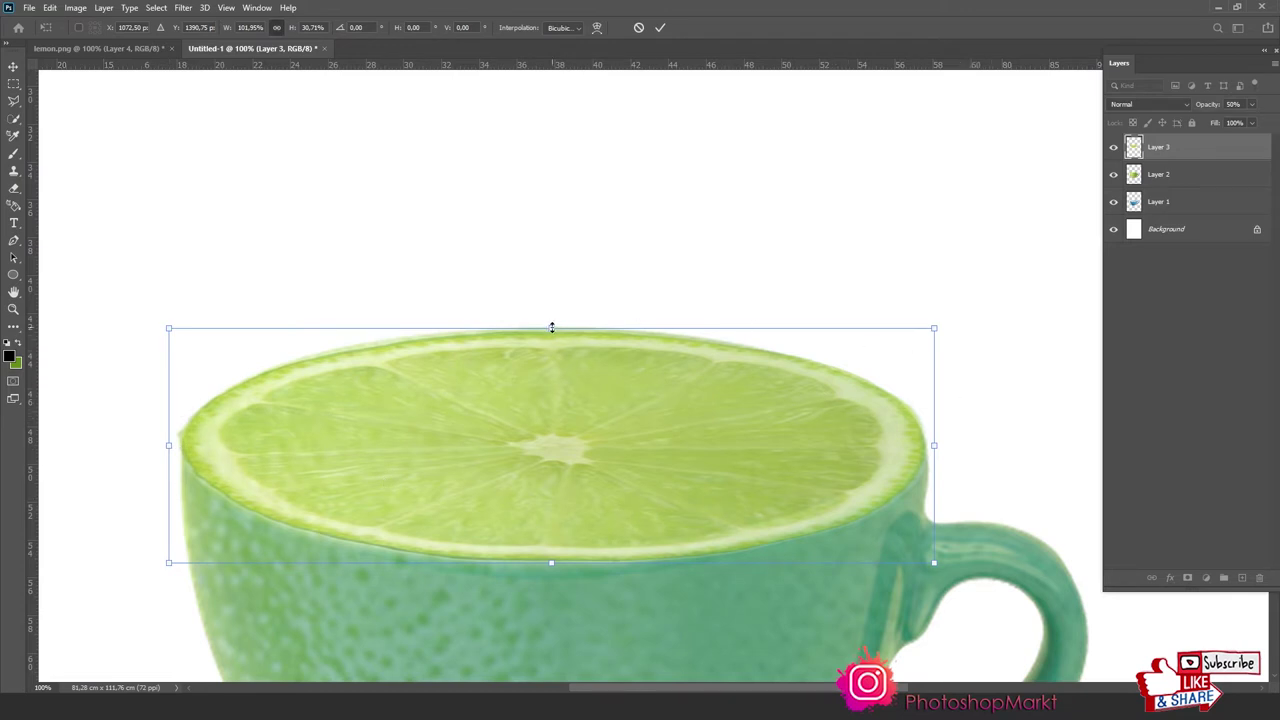
{"action": "left_click_drag", "start_coordinate": [551, 327], "coordinate": [551, 325]}
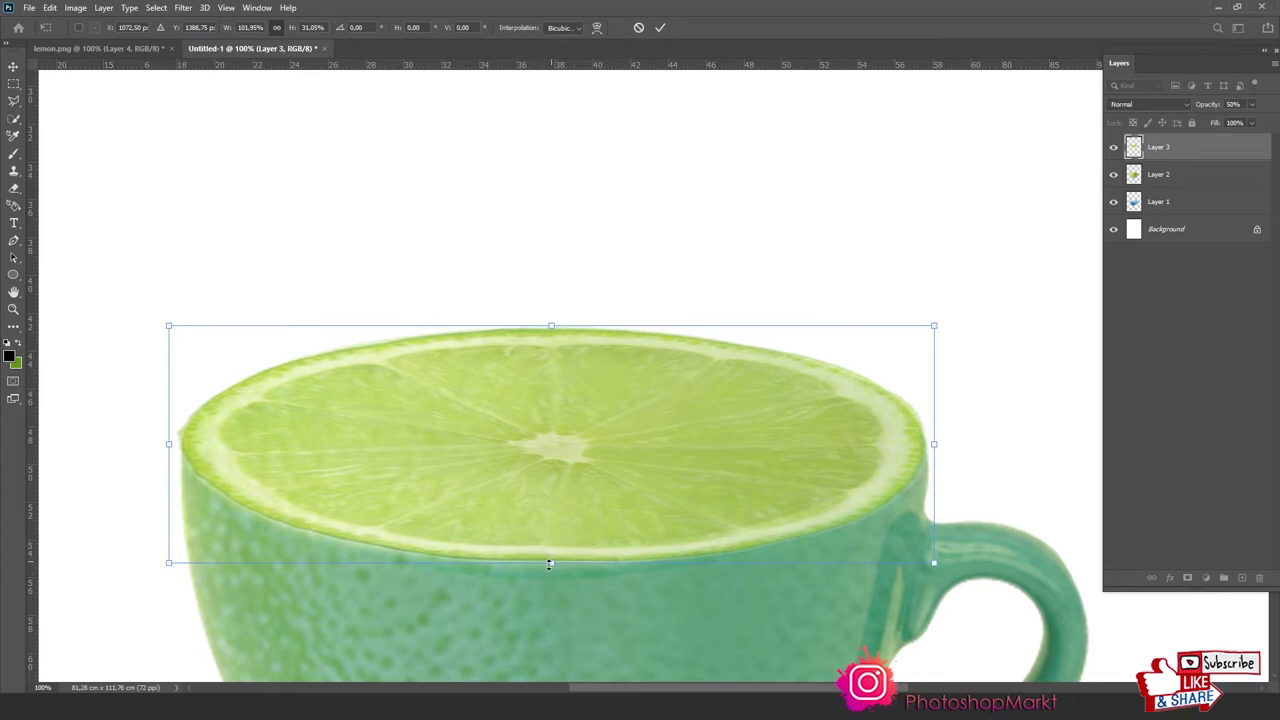
{"action": "left_click_drag", "start_coordinate": [547, 561], "coordinate": [548, 573]}
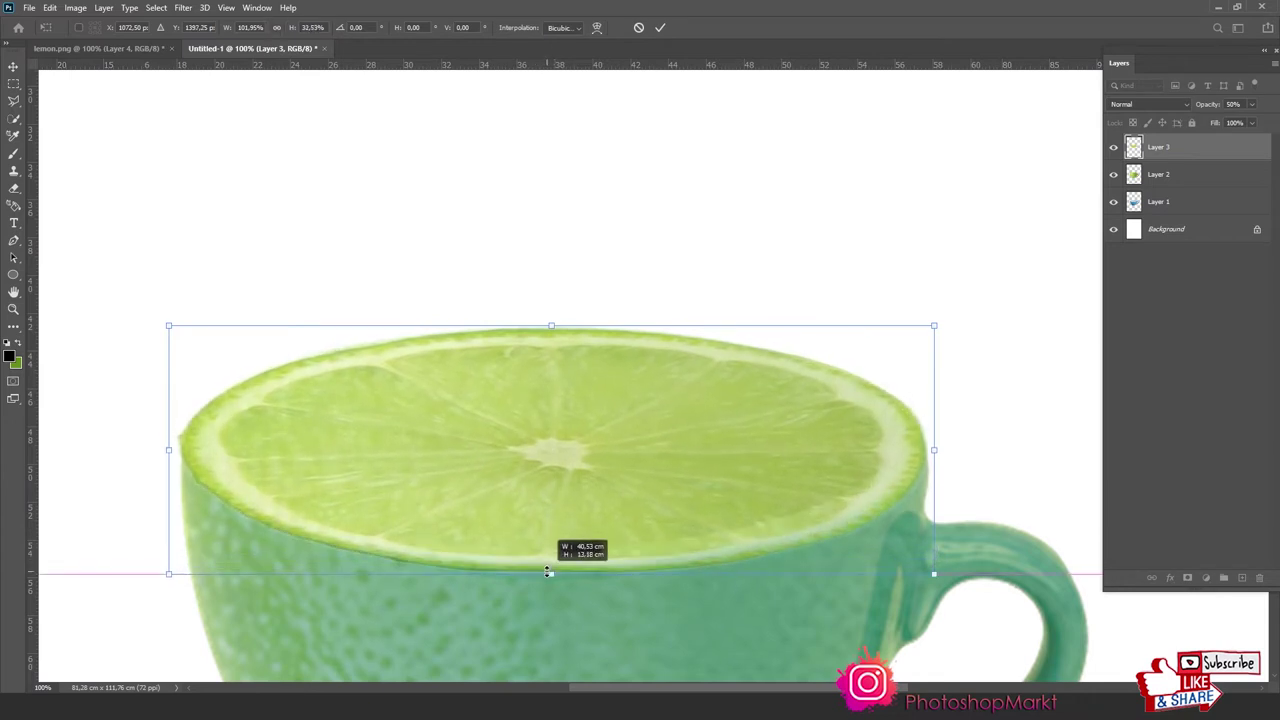
{"action": "key", "text": "Return"}
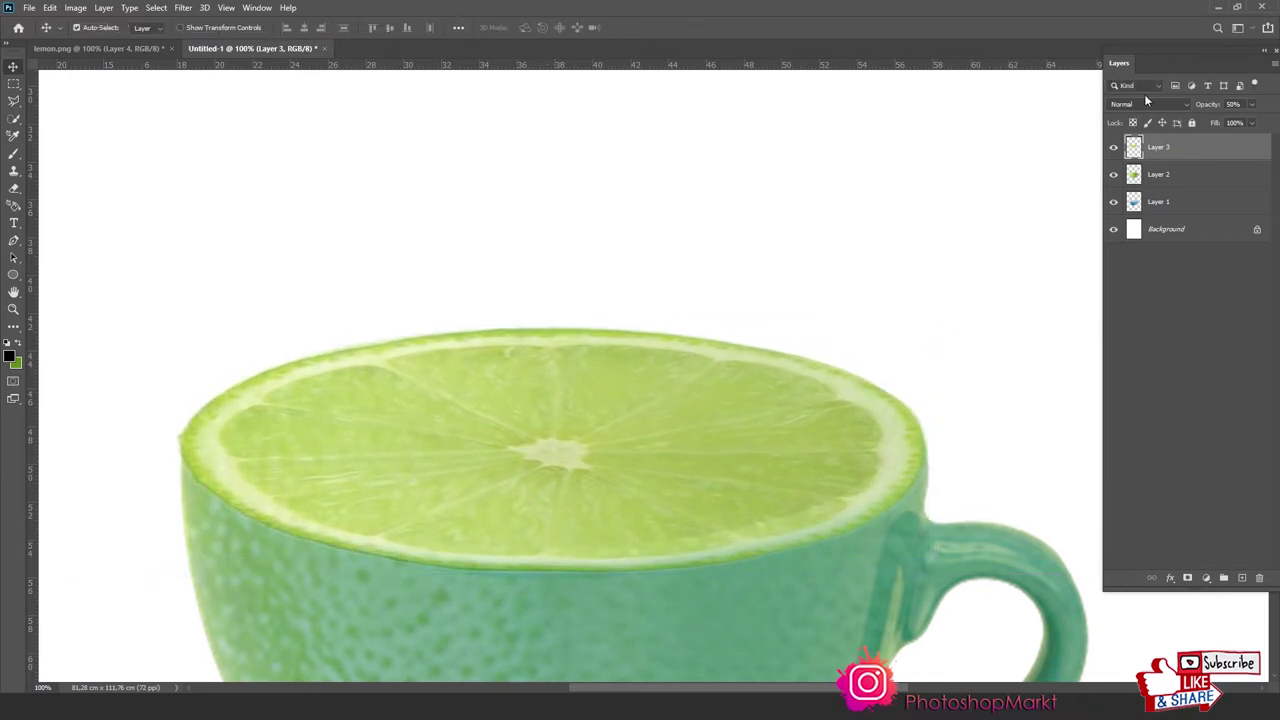
Set Layer 3 to 100% opacity and delete the original cup Layer 1
{"action": "left_click_drag", "start_coordinate": [1213, 107], "coordinate": [1275, 105]}
{"action": "left_click", "coordinate": [1160, 185]}
{"action": "left_click", "coordinate": [1160, 205]}
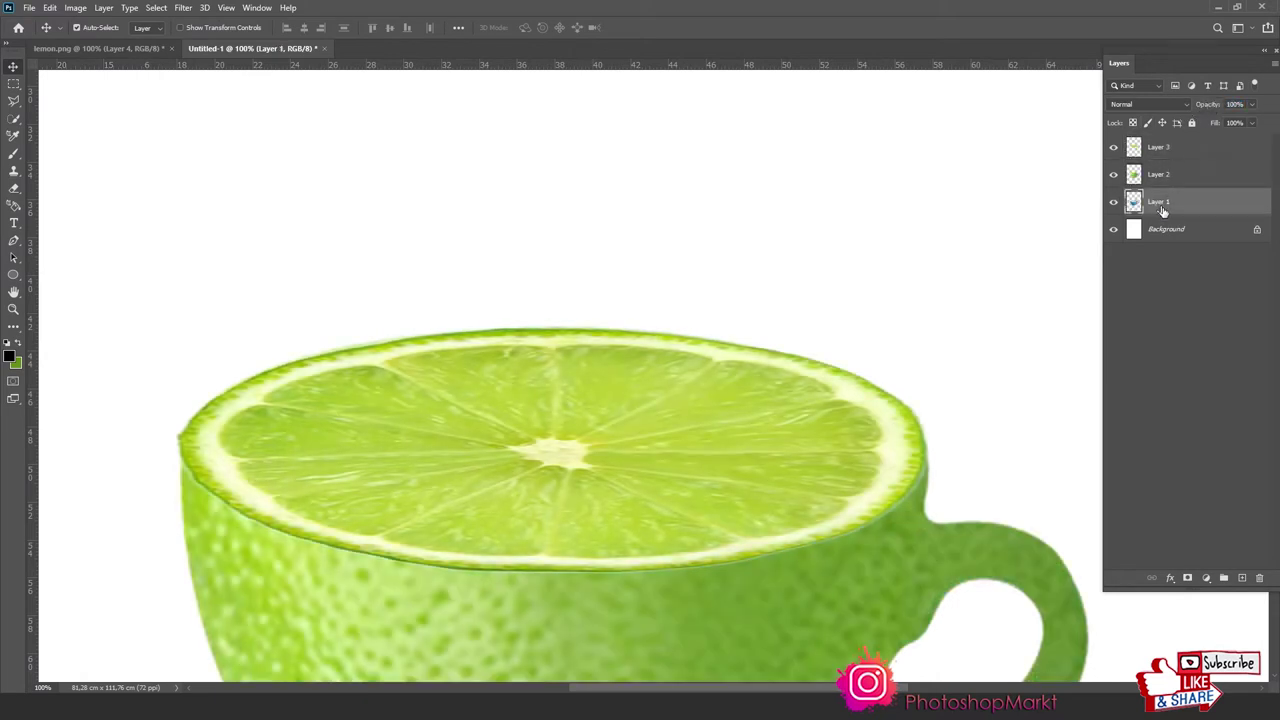
{"action": "left_click", "coordinate": [1259, 578]}
{"action": "key", "text": "Return"}
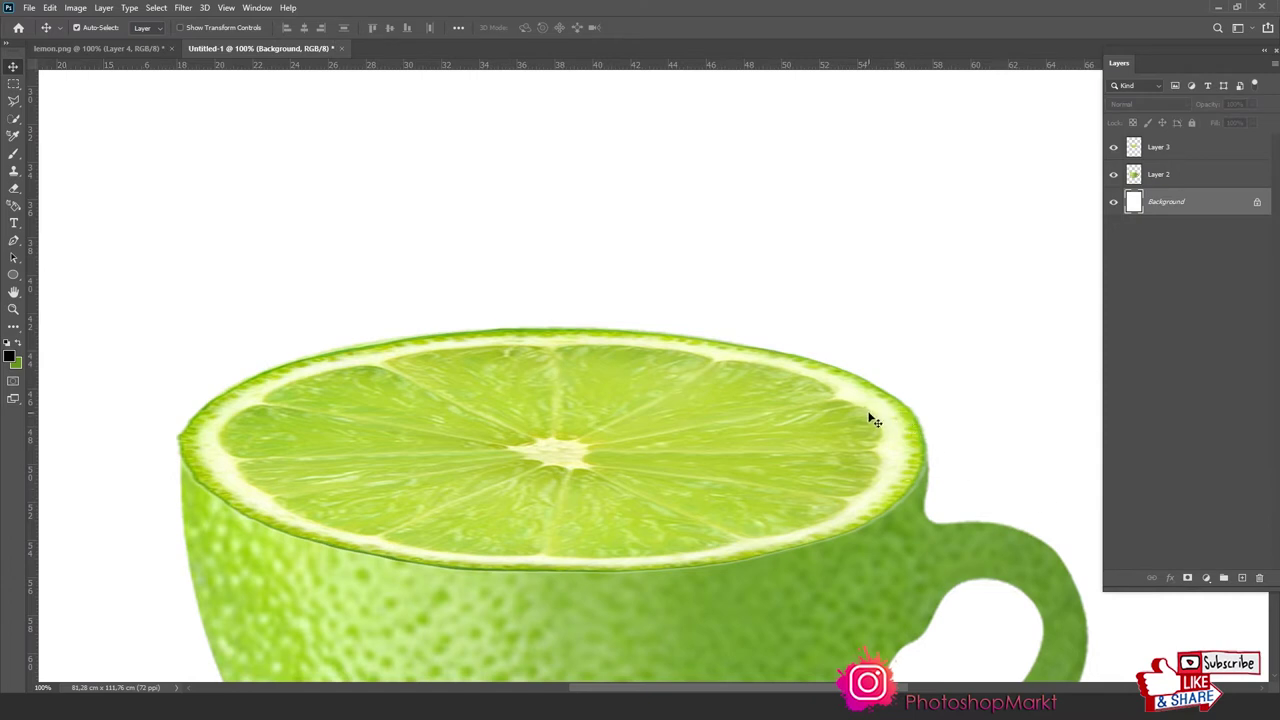
Zoom in on the cup's top with Layer 3, the lime slice, selected
{"action": "key", "text": "z"}
{"action": "key", "text": "ctrl+0"}
{"action": "left_click_drag", "start_coordinate": [486, 241], "coordinate": [921, 484]}
{"action": "left_click", "coordinate": [487, 334], "text": "ctrl"}
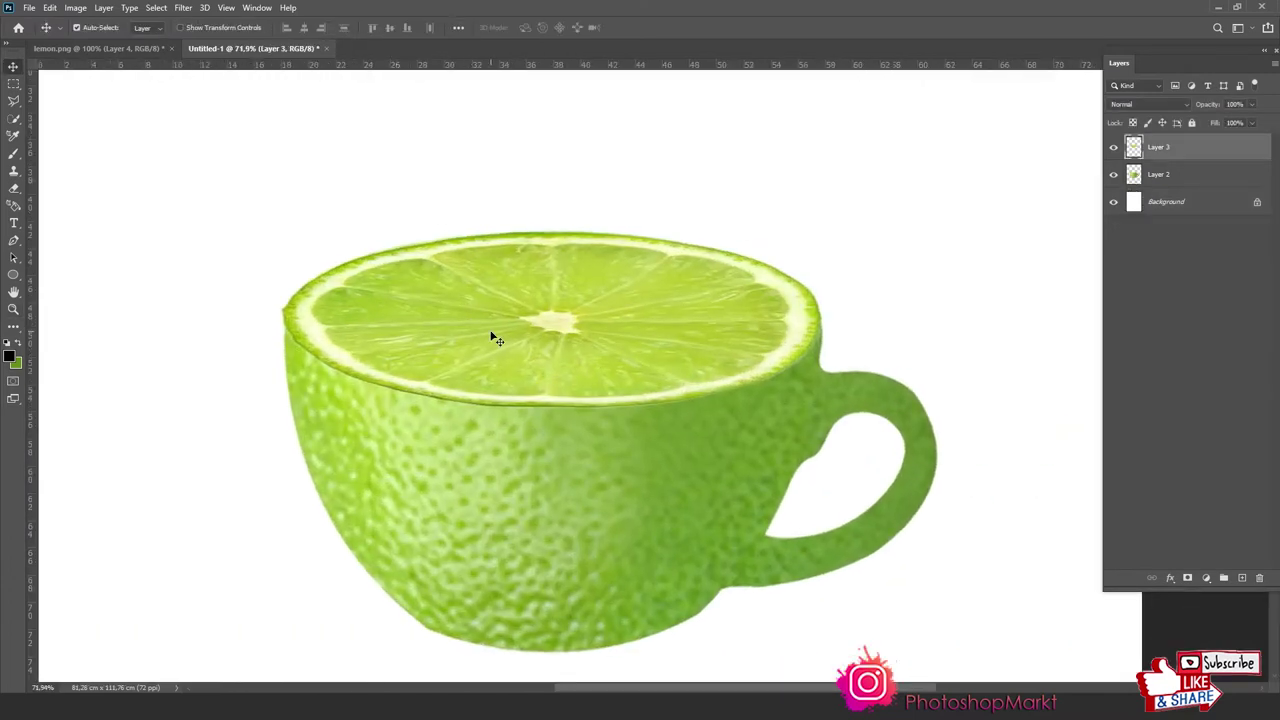
{"action": "left_click_drag", "start_coordinate": [204, 199], "coordinate": [944, 540]}
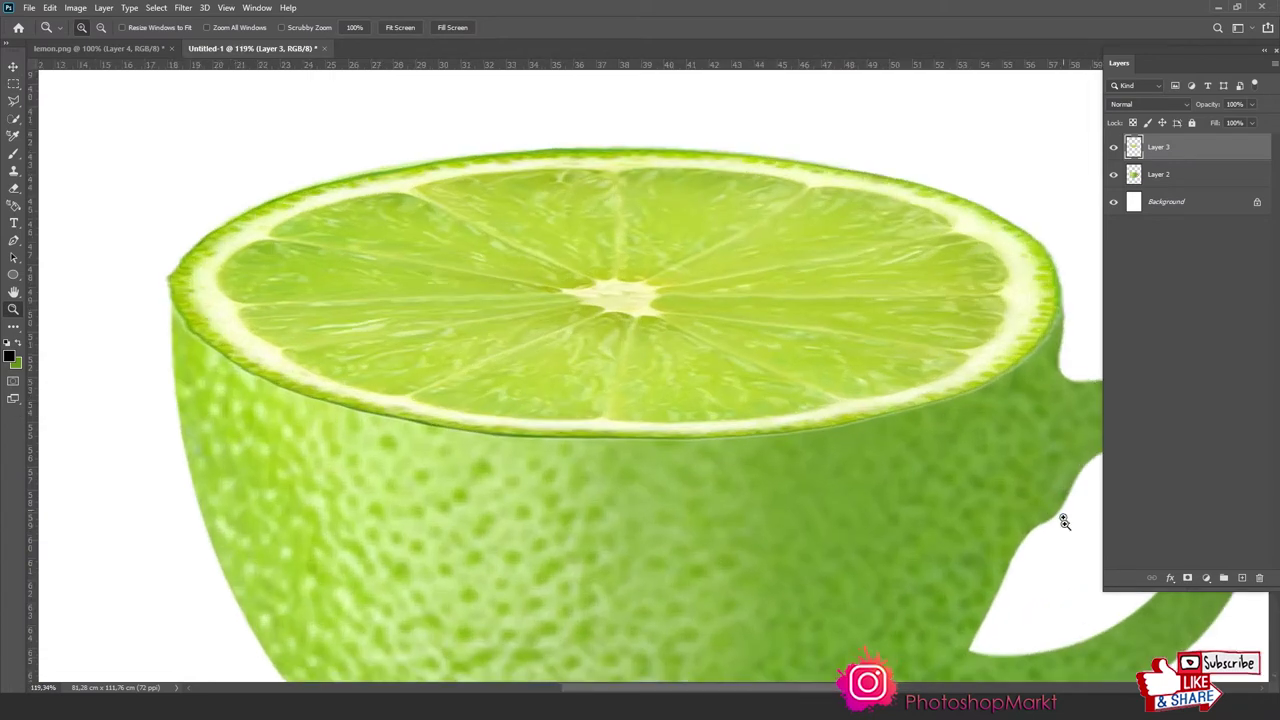
Add a layer mask to Layer 3 and ready a soft brush, zoomed in on the rim
{"action": "left_click", "coordinate": [1187, 578]}
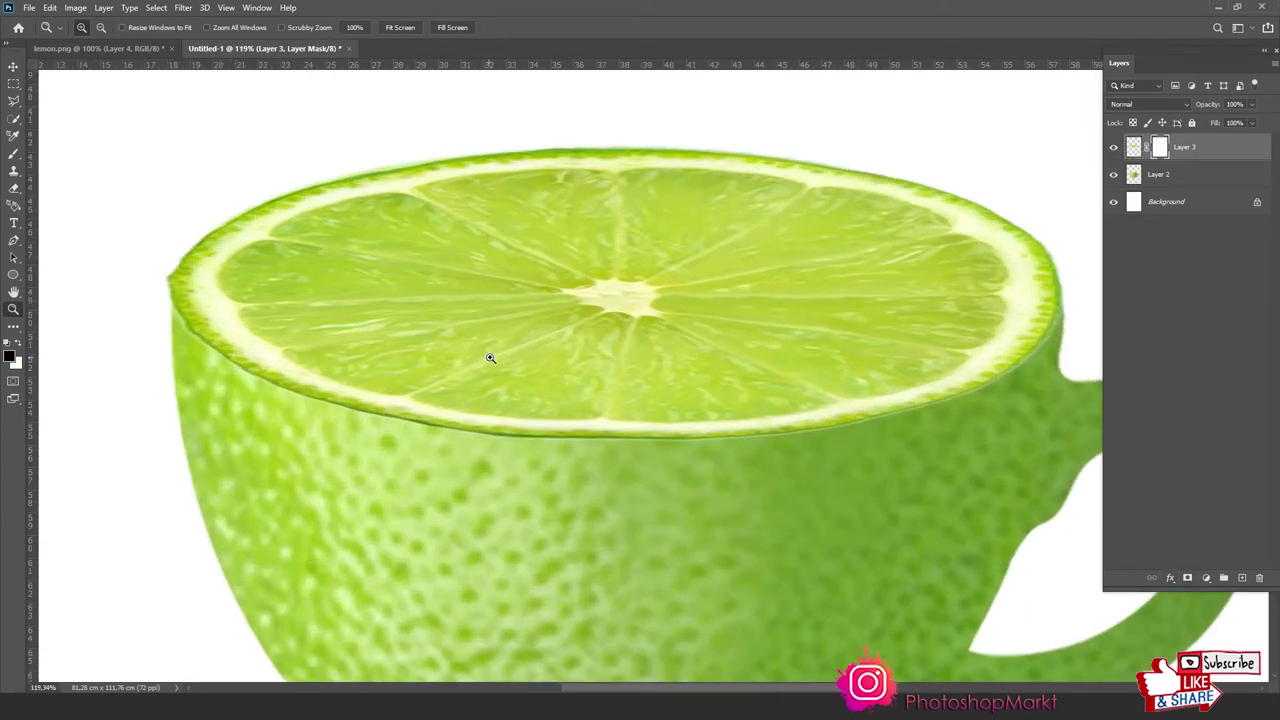
{"action": "key", "text": "b"}
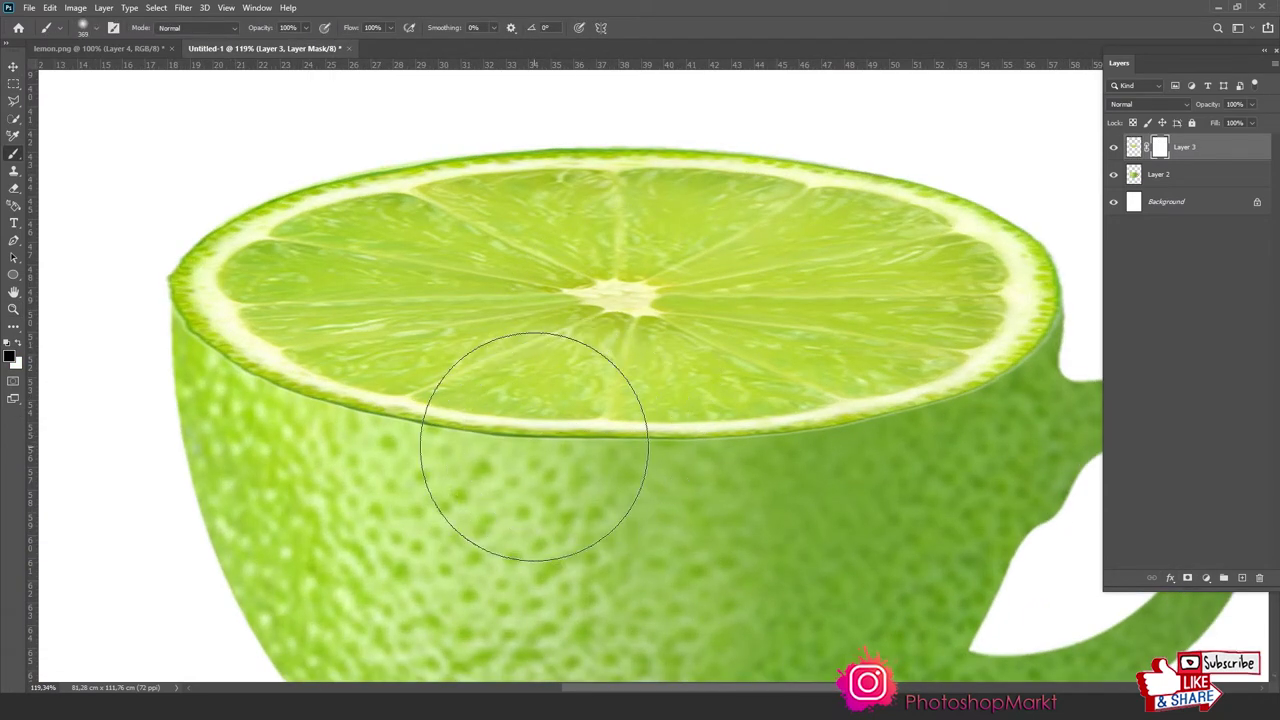
{"action": "left_click_drag", "start_coordinate": [534, 443], "coordinate": [588, 438]}
{"action": "key", "text": "ctrl+z"}
{"action": "right_click", "coordinate": [570, 440]}
{"action": "key", "text": "Return"}
{"action": "key", "text": "z"}
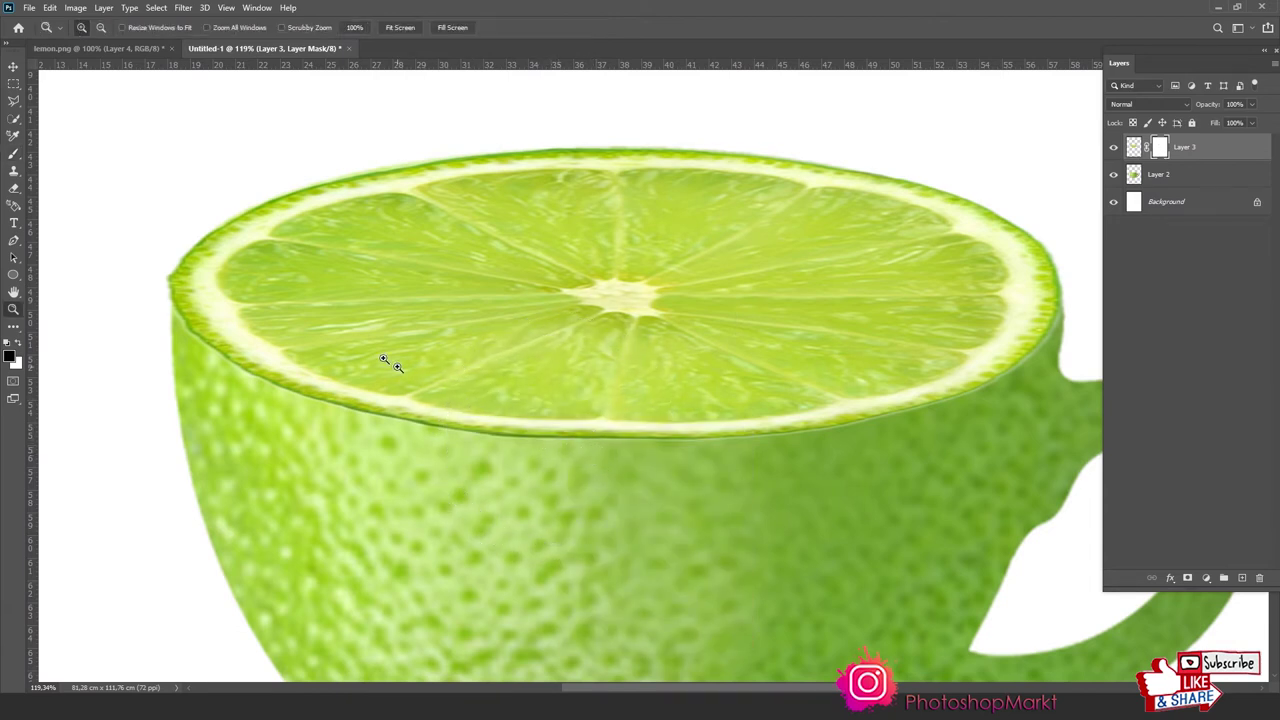
{"action": "left_click_drag", "start_coordinate": [146, 228], "coordinate": [731, 567]}
{"action": "key", "text": "b"}
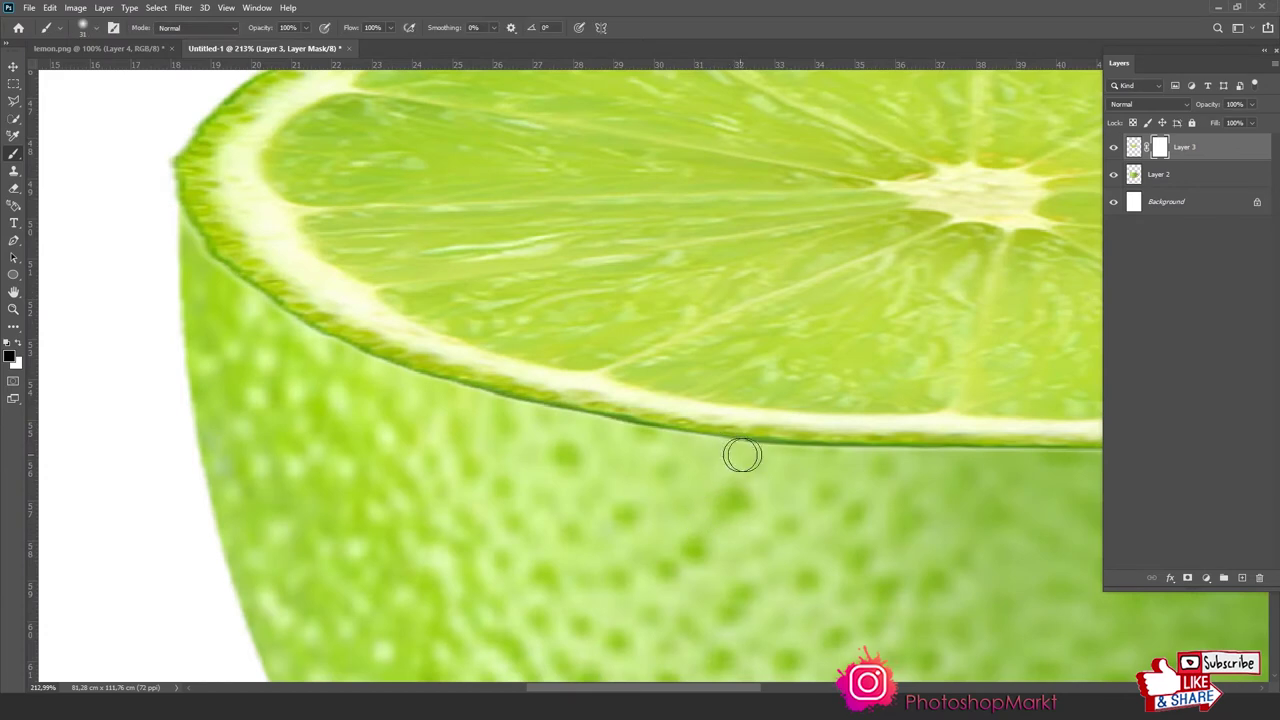
Paint away the dark fringe along the rim's lower, left and right edges on the mask
{"action": "mouse_move", "coordinate": [640, 432]}
{"action": "left_mouse_down"}
{"action": "mouse_move", "coordinate": [417, 377]}
{"action": "mouse_move", "coordinate": [289, 318]}
{"action": "left_mouse_up"}
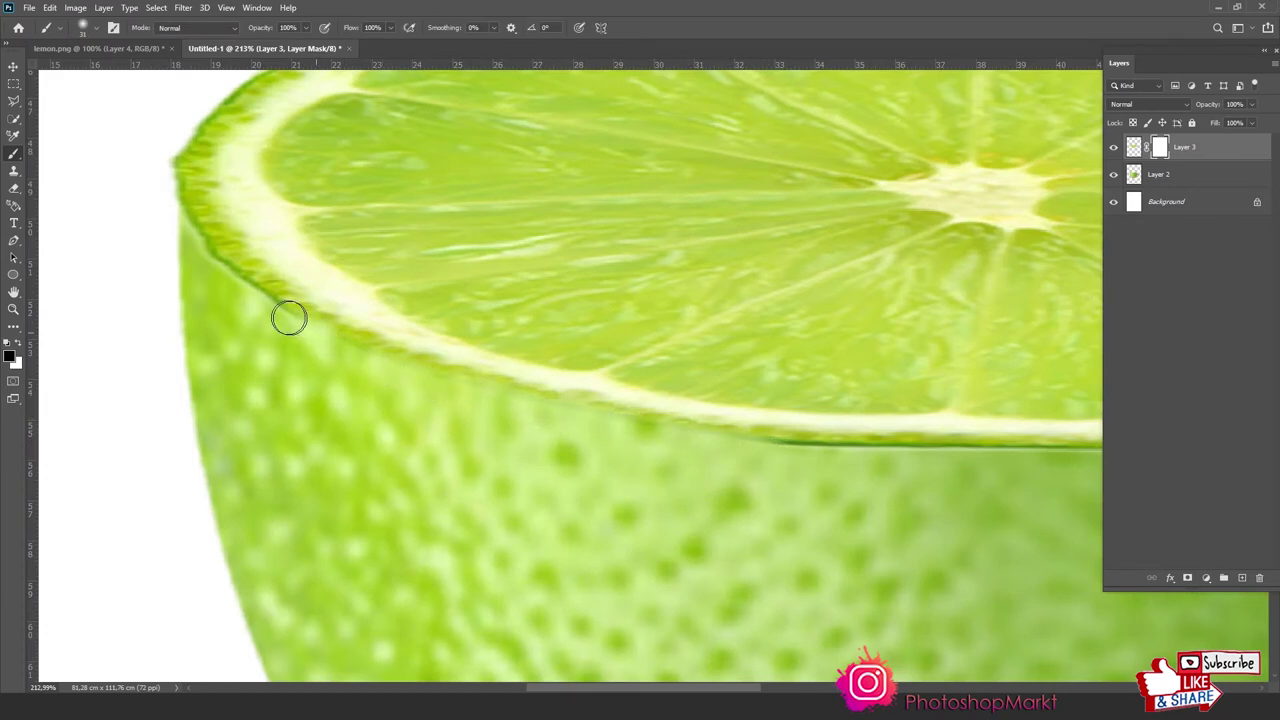
{"action": "left_click_drag", "start_coordinate": [228, 278], "coordinate": [172, 148]}
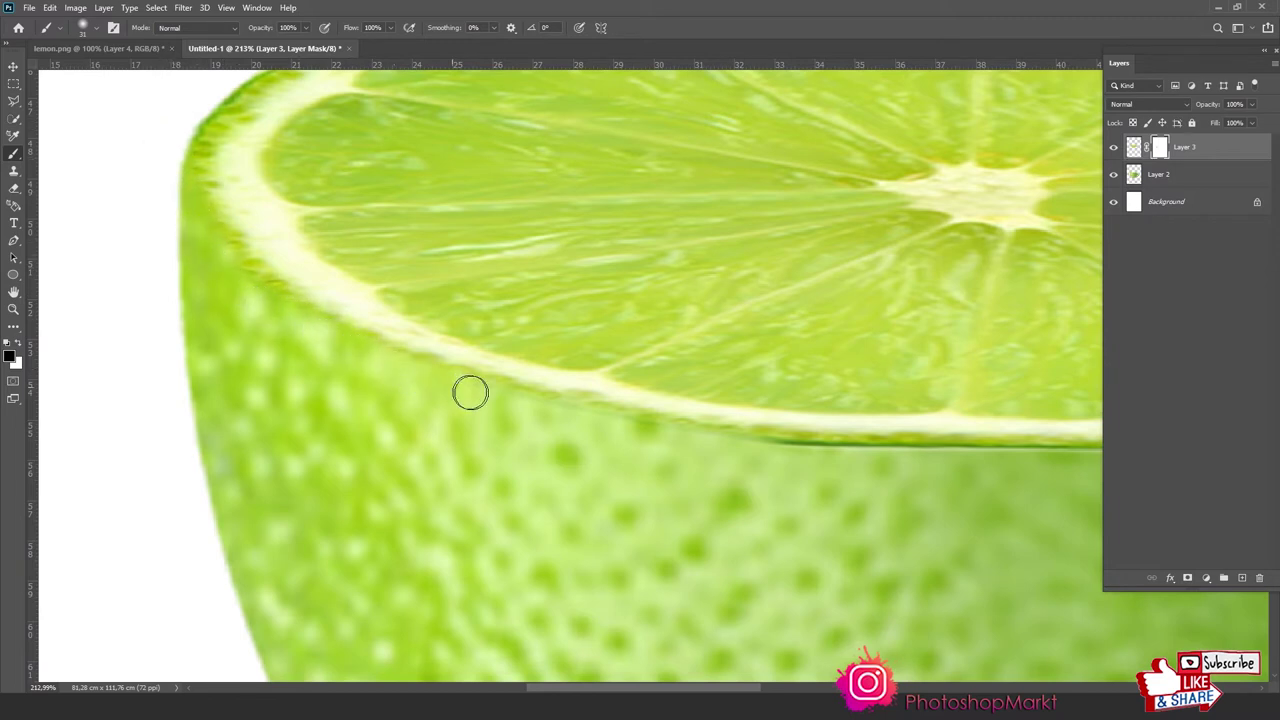
{"action": "mouse_move", "coordinate": [682, 454]}
{"action": "left_mouse_down"}
{"action": "mouse_move", "coordinate": [490, 368]}
{"action": "mouse_move", "coordinate": [891, 374]}
{"action": "mouse_move", "coordinate": [866, 382]}
{"action": "left_mouse_up"}
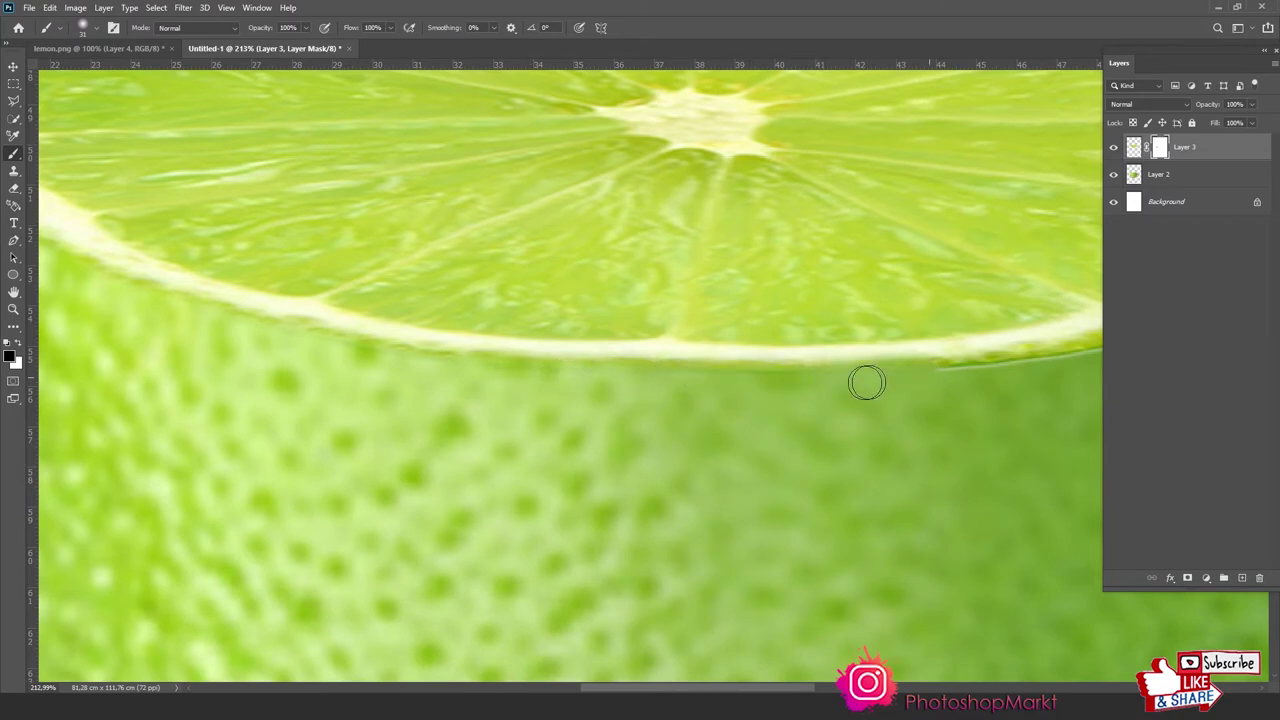
{"action": "mouse_move", "coordinate": [451, 379]}
{"action": "left_mouse_down"}
{"action": "mouse_move", "coordinate": [229, 420]}
{"action": "mouse_move", "coordinate": [157, 449]}
{"action": "left_mouse_up"}
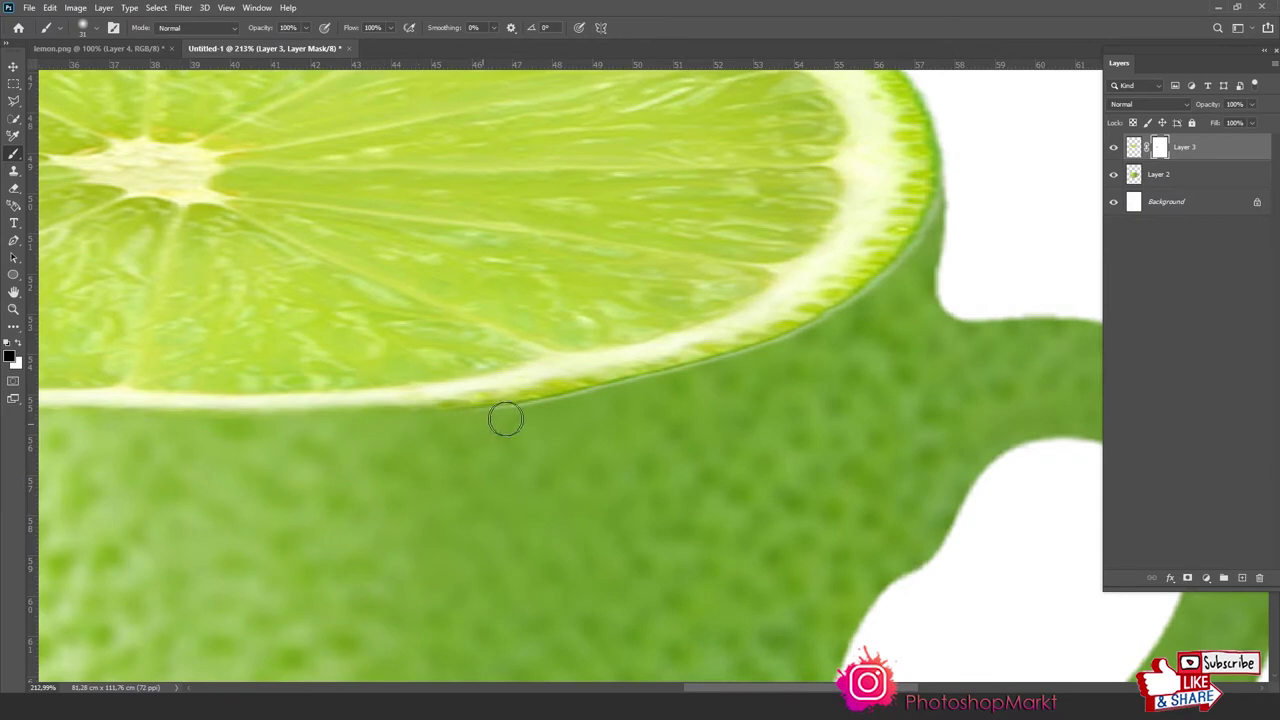
{"action": "mouse_move", "coordinate": [505, 419]}
{"action": "left_mouse_down"}
{"action": "mouse_move", "coordinate": [700, 369]}
{"action": "mouse_move", "coordinate": [850, 305]}
{"action": "mouse_move", "coordinate": [929, 229]}
{"action": "mouse_move", "coordinate": [954, 171]}
{"action": "left_mouse_up"}
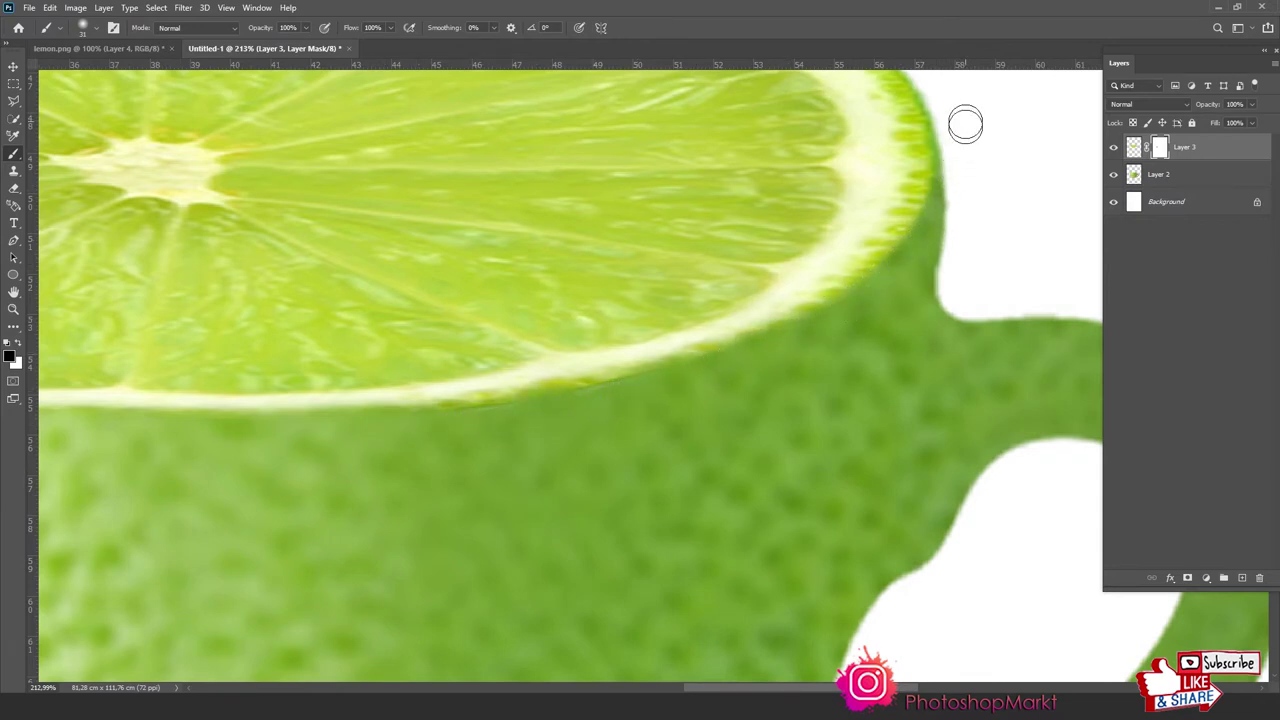
{"action": "left_click_drag", "start_coordinate": [770, 358], "coordinate": [429, 420]}
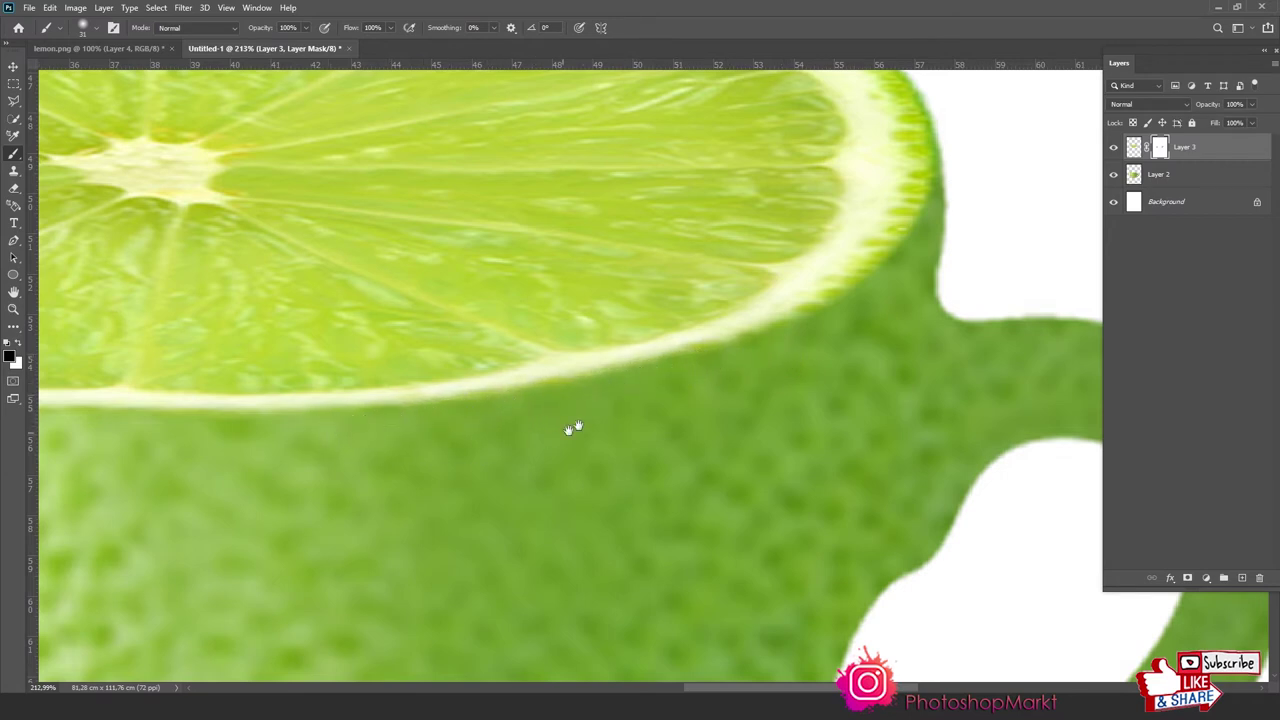
{"action": "left_click_drag", "start_coordinate": [572, 428], "coordinate": [514, 506]}
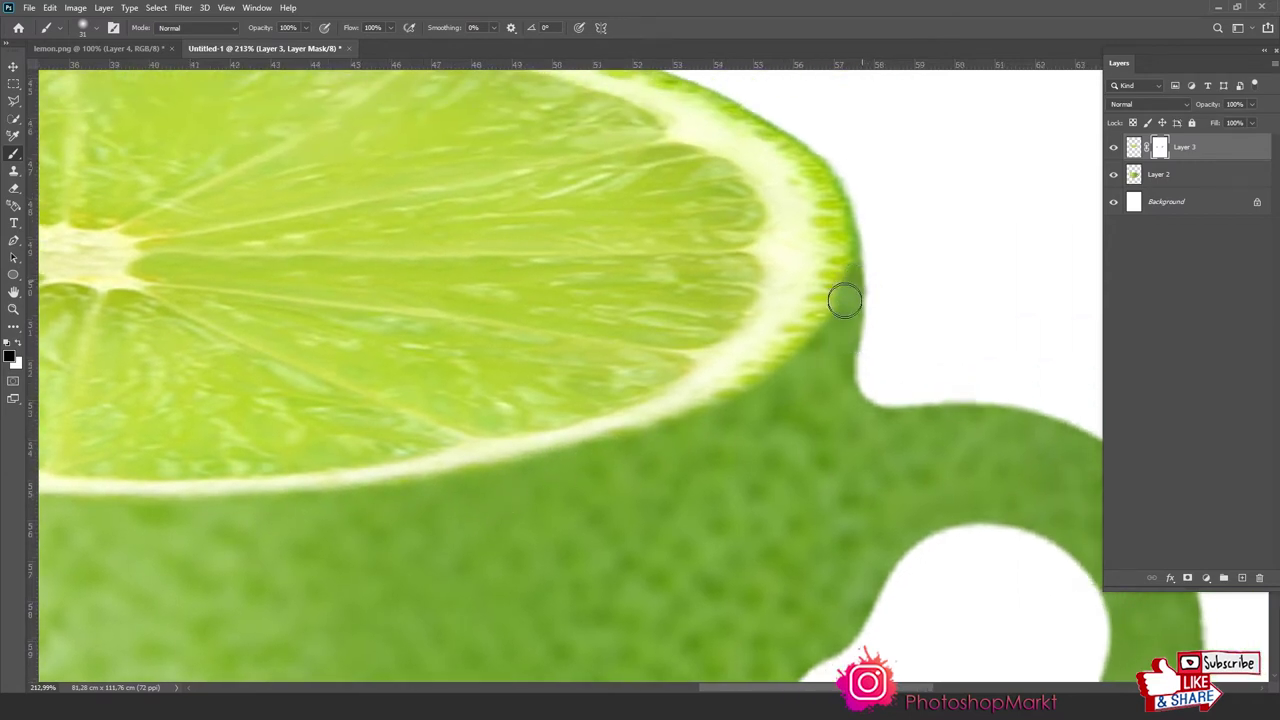
{"action": "left_click_drag", "start_coordinate": [824, 330], "coordinate": [791, 370]}
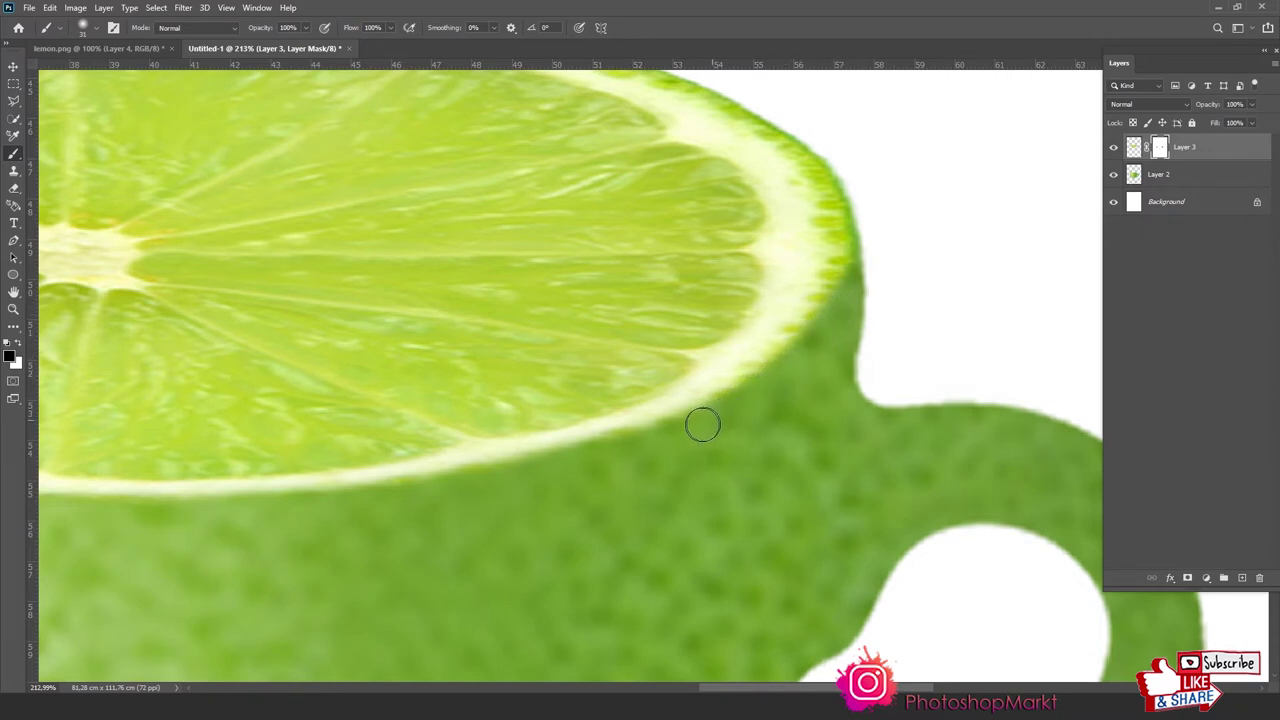
{"action": "left_click_drag", "start_coordinate": [722, 412], "coordinate": [726, 451]}
{"action": "left_click_drag", "start_coordinate": [848, 354], "coordinate": [856, 222]}
Hide the cup body Layer 2 and zoom in to inspect the slice's left edge
{"action": "key", "text": "z"}
{"action": "right_click", "coordinate": [752, 283]}
{"action": "left_click", "coordinate": [775, 290]}
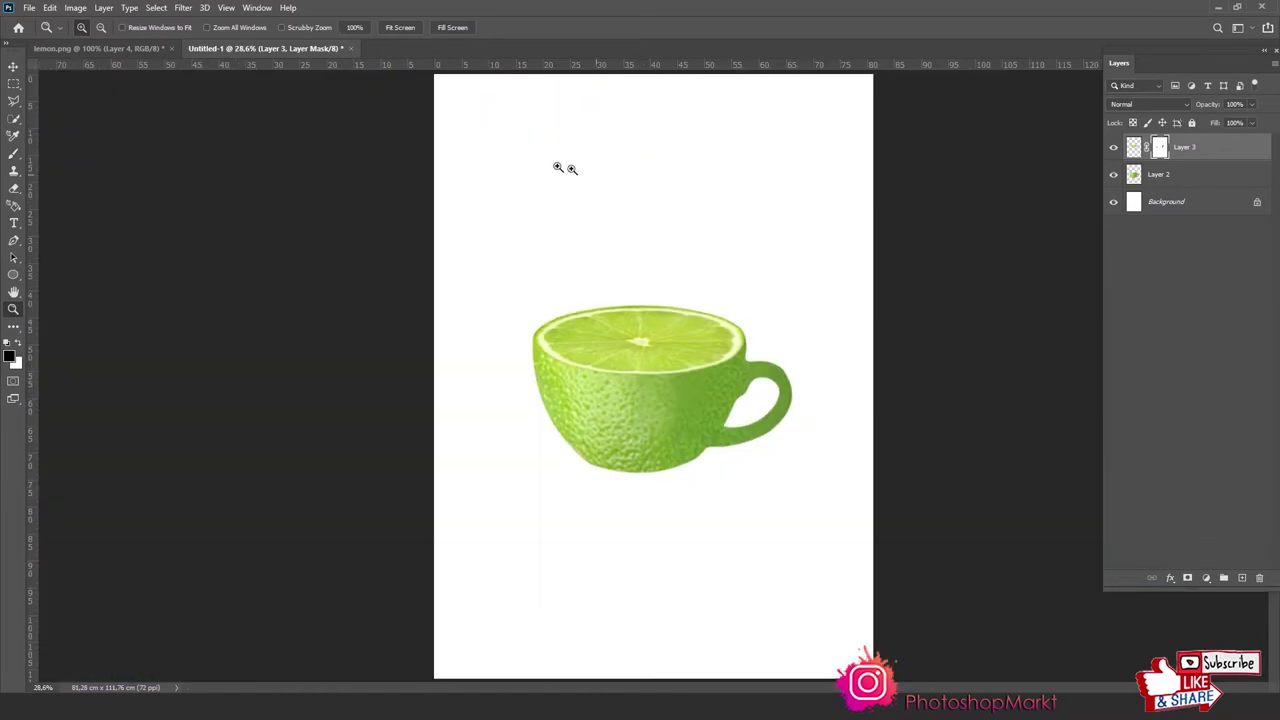
{"action": "left_click_drag", "start_coordinate": [443, 186], "coordinate": [857, 440]}
{"action": "left_click_drag", "start_coordinate": [231, 237], "coordinate": [985, 525]}
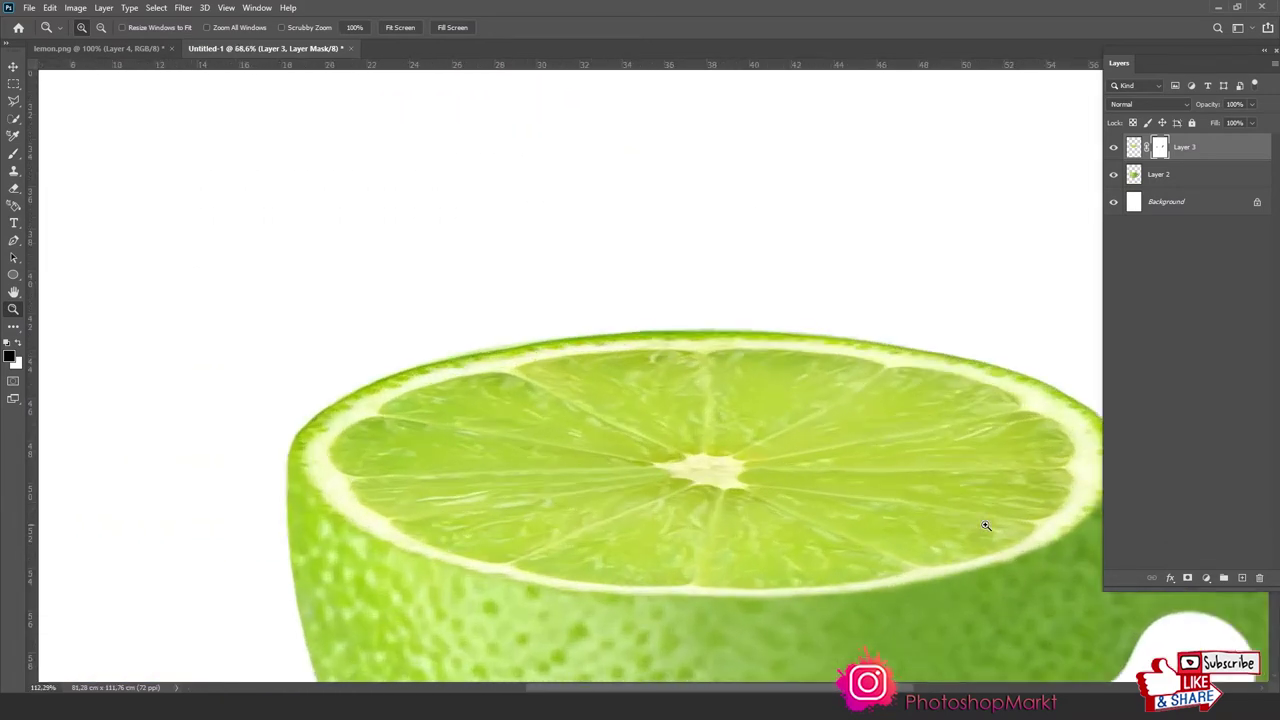
{"action": "left_click", "coordinate": [1112, 175]}
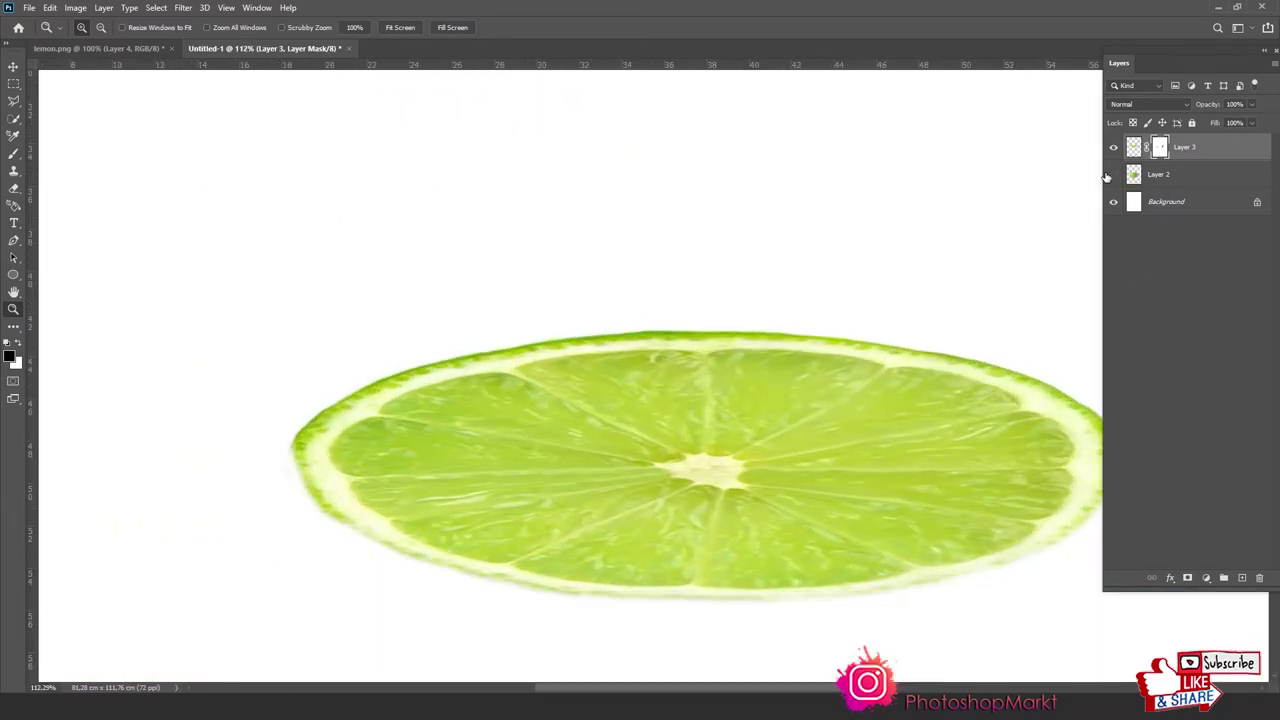
{"action": "left_click_drag", "start_coordinate": [223, 283], "coordinate": [731, 529]}
{"action": "key", "text": "v"}
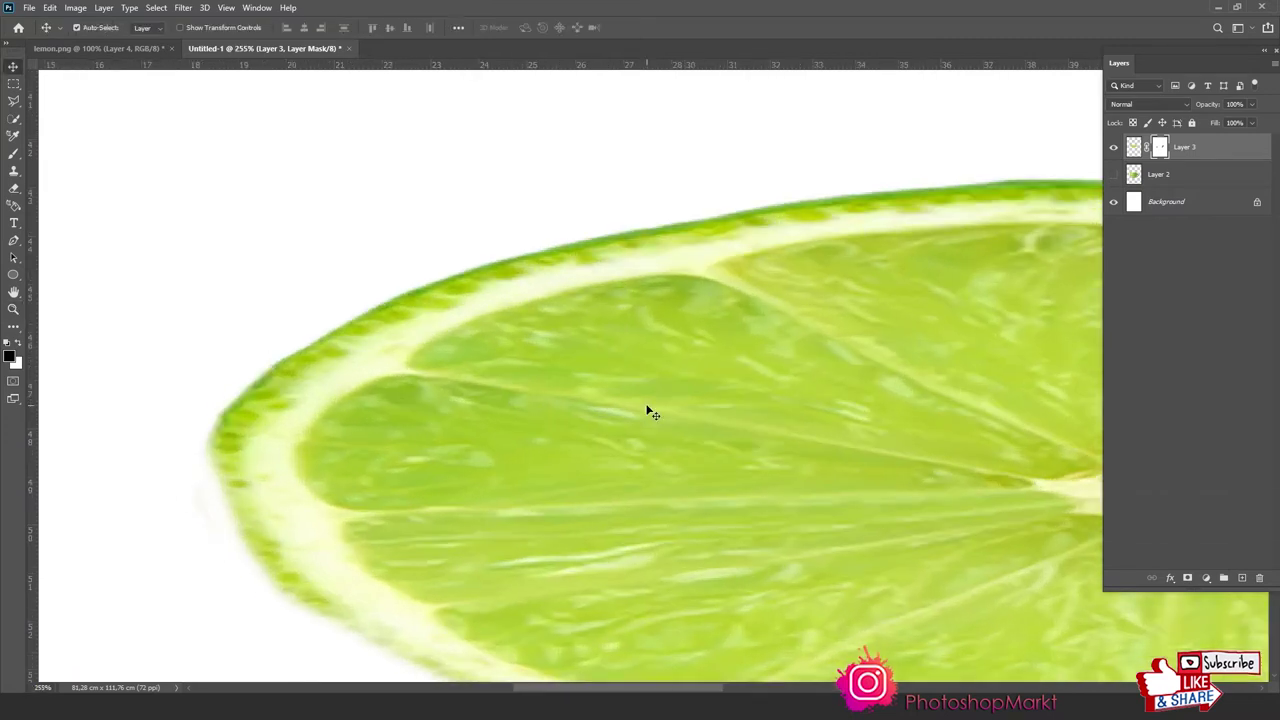
Mask out the dark rind edge along the slice's top, then show Layer 2 again
{"action": "key", "text": "b"}
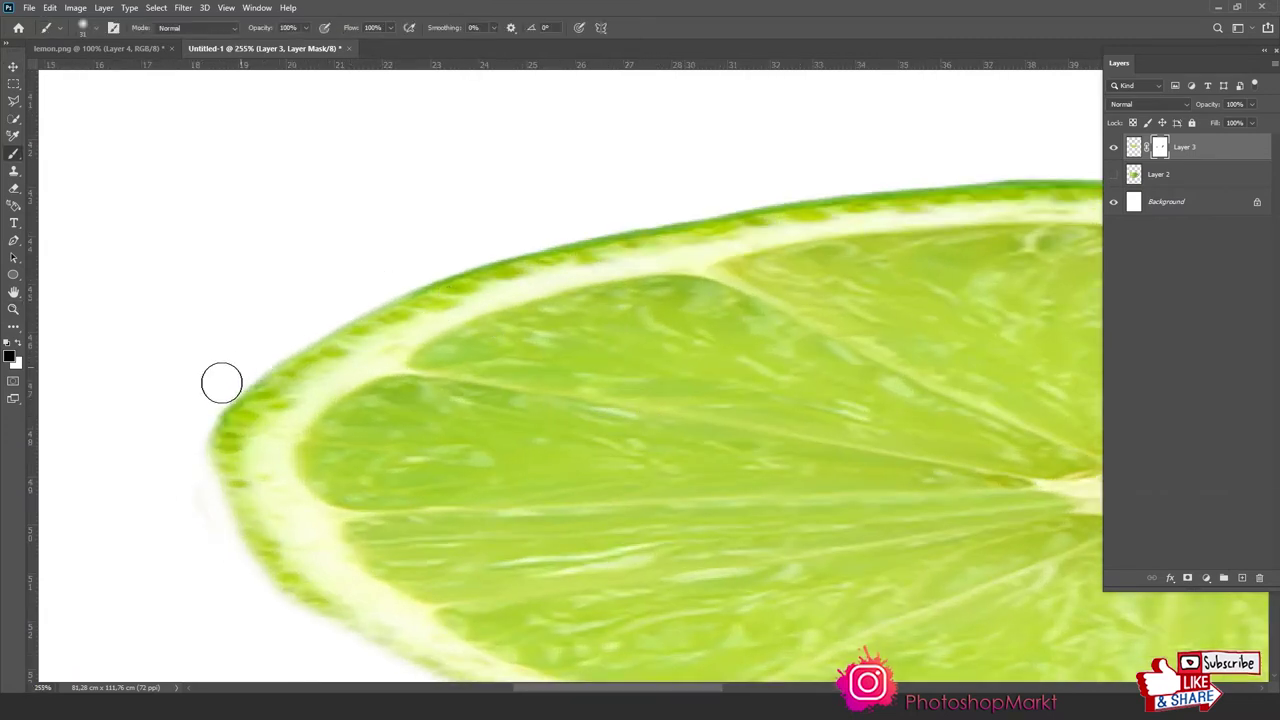
{"action": "mouse_move", "coordinate": [205, 419]}
{"action": "left_mouse_down"}
{"action": "mouse_move", "coordinate": [568, 232]}
{"action": "mouse_move", "coordinate": [1014, 171]}
{"action": "mouse_move", "coordinate": [394, 240]}
{"action": "left_mouse_up"}
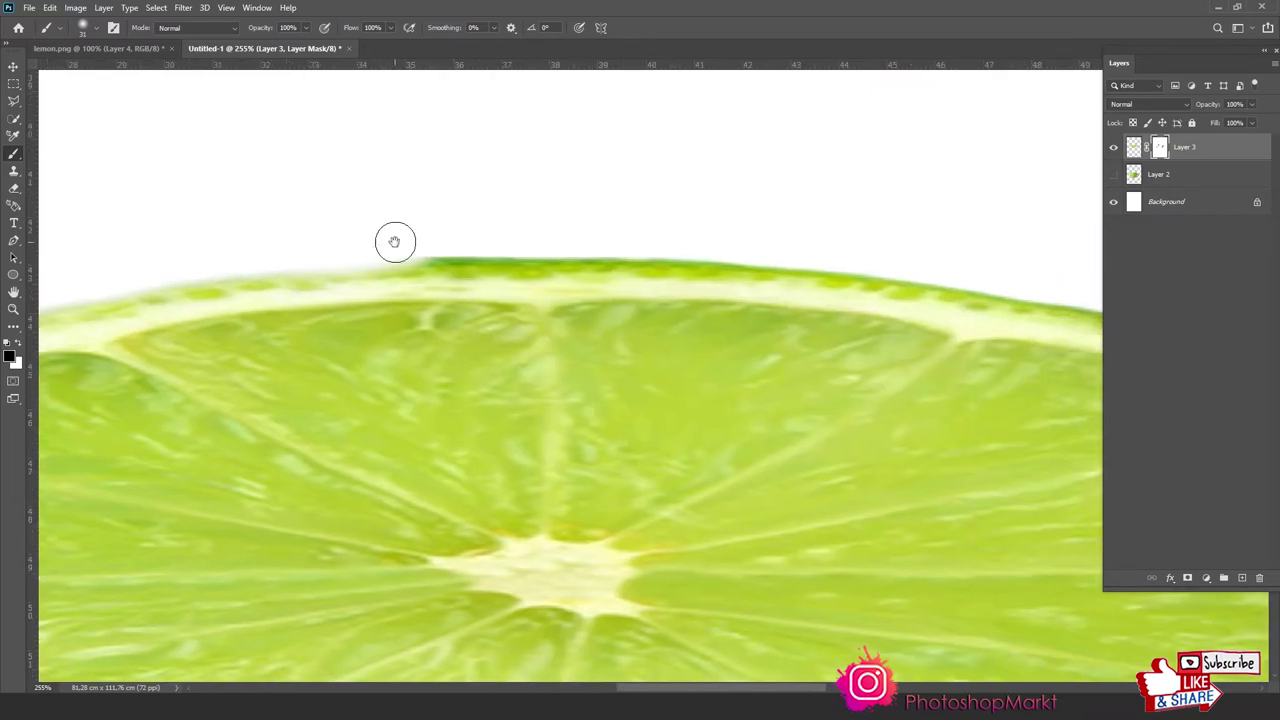
{"action": "left_click_drag", "start_coordinate": [475, 242], "coordinate": [926, 266]}
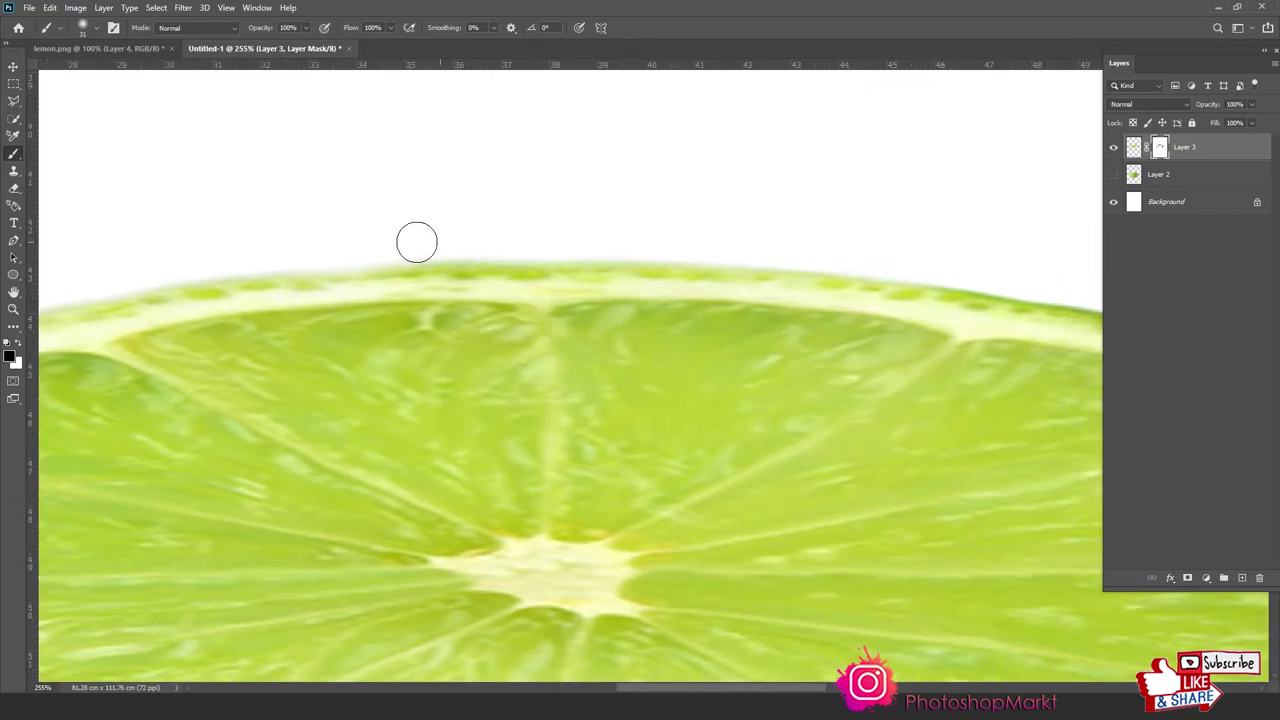
{"action": "left_click_drag", "start_coordinate": [651, 263], "coordinate": [373, 263]}
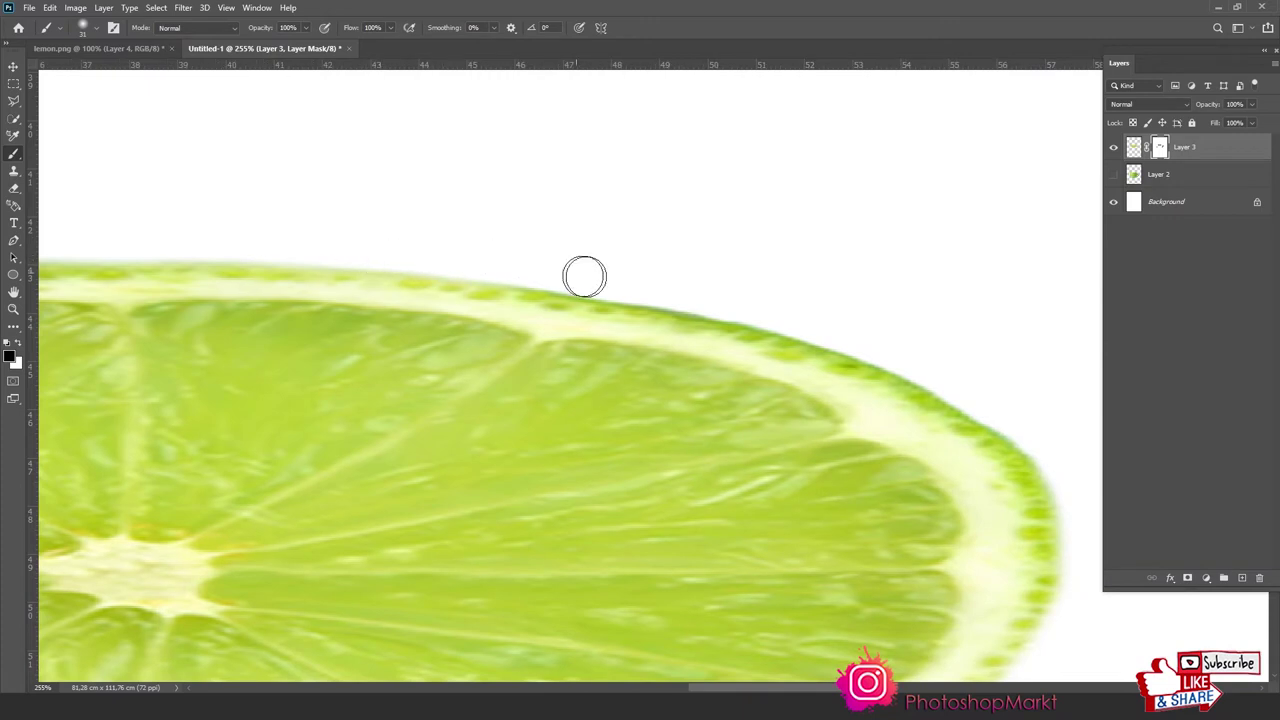
{"action": "mouse_move", "coordinate": [584, 276]}
{"action": "left_mouse_down"}
{"action": "mouse_move", "coordinate": [923, 372]}
{"action": "mouse_move", "coordinate": [586, 200]}
{"action": "left_mouse_up"}
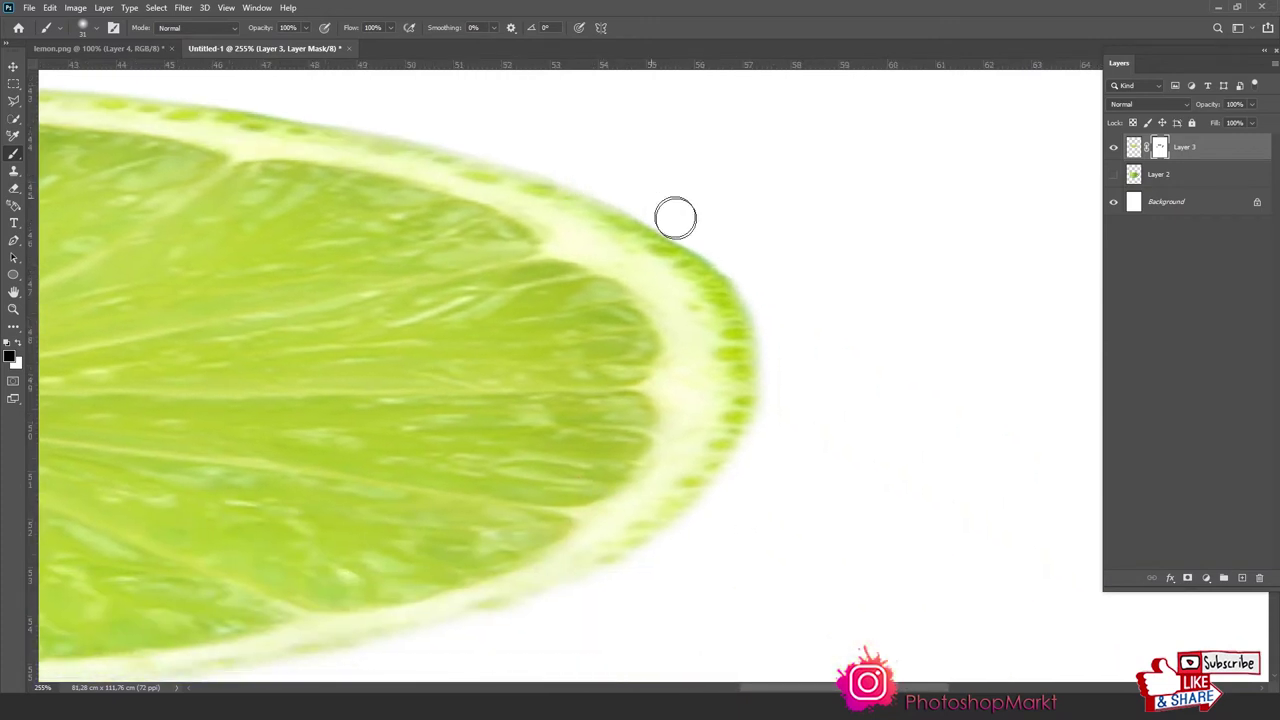
{"action": "mouse_move", "coordinate": [675, 218]}
{"action": "left_mouse_down"}
{"action": "mouse_move", "coordinate": [726, 251]}
{"action": "mouse_move", "coordinate": [760, 300]}
{"action": "mouse_move", "coordinate": [667, 218]}
{"action": "left_mouse_up"}
{"action": "key", "text": "z"}
{"action": "right_click", "coordinate": [497, 243]}
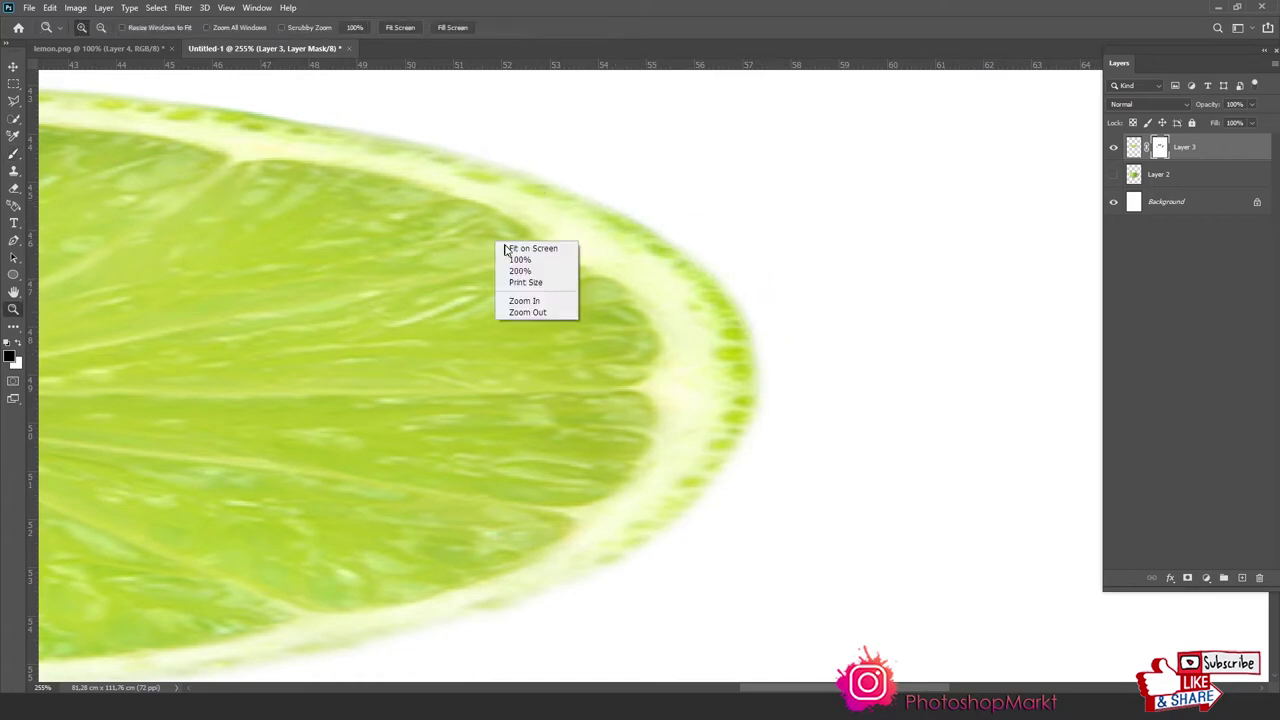
{"action": "left_click", "coordinate": [515, 250]}
{"action": "left_click", "coordinate": [1113, 174]}
{"action": "left_click_drag", "start_coordinate": [443, 229], "coordinate": [872, 523]}
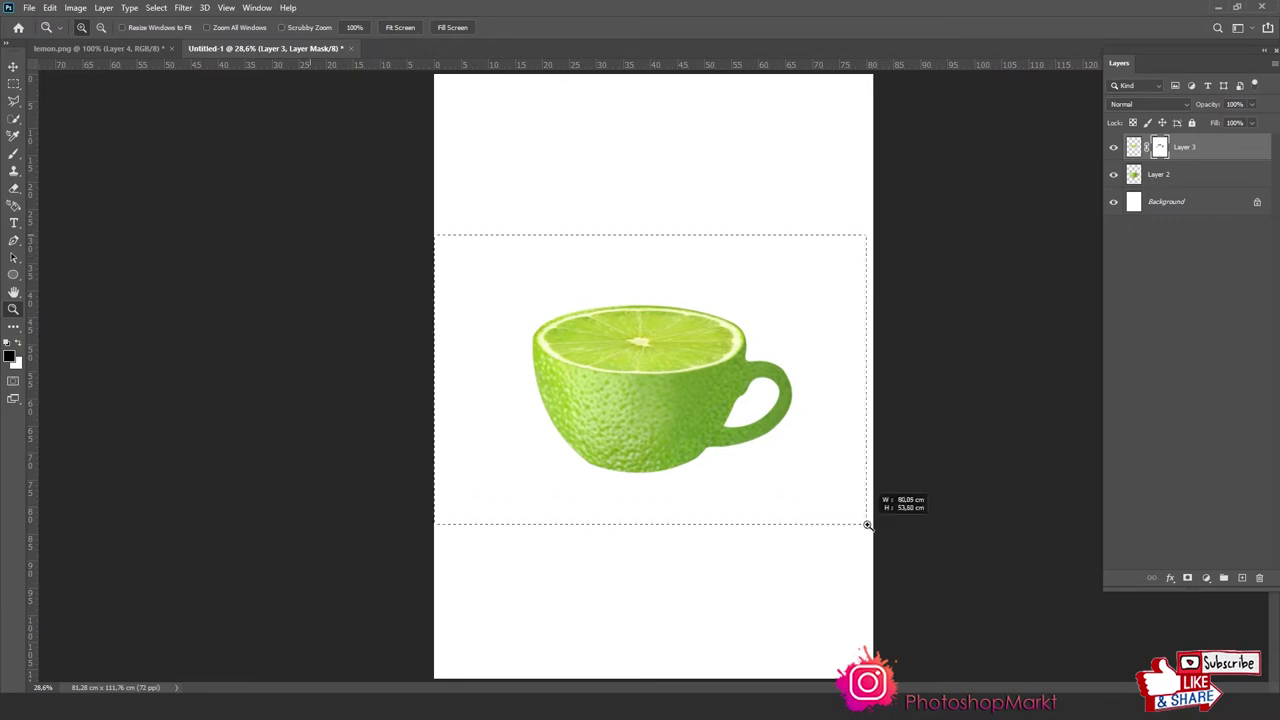
{"action": "key", "text": "l"}
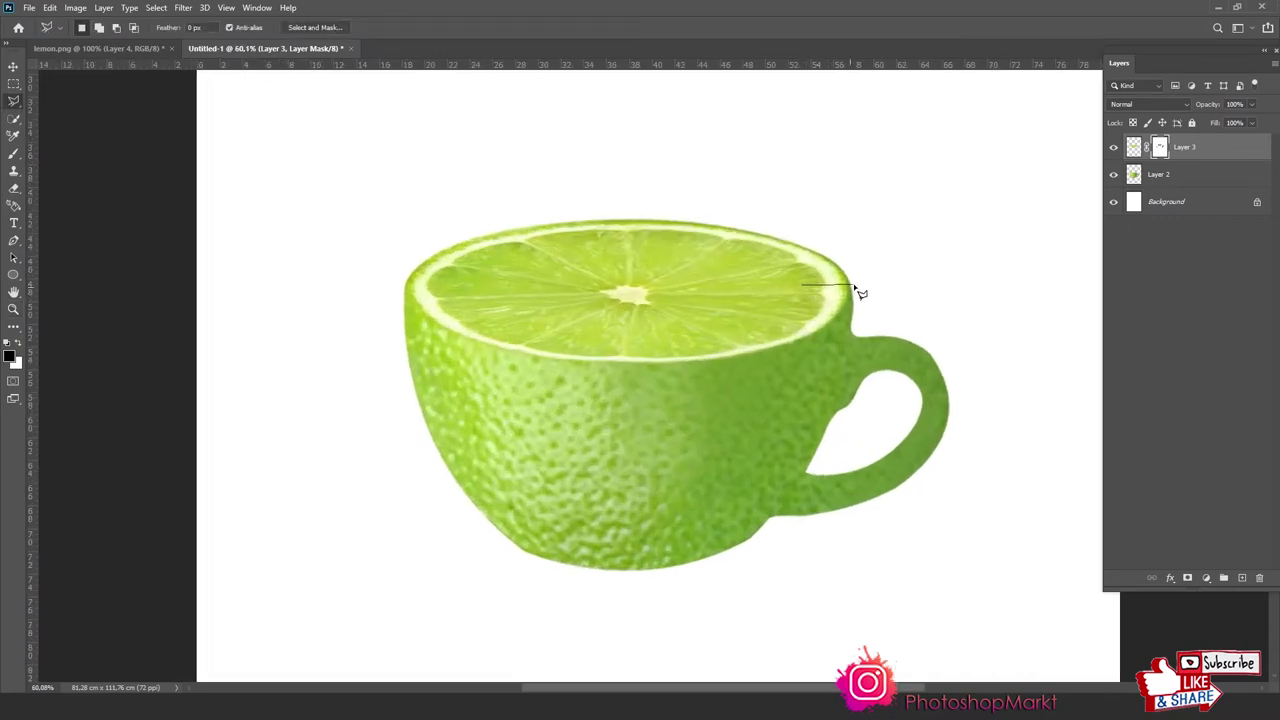
{"action": "left_click", "coordinate": [658, 133]}
{"action": "left_click", "coordinate": [450, 140]}
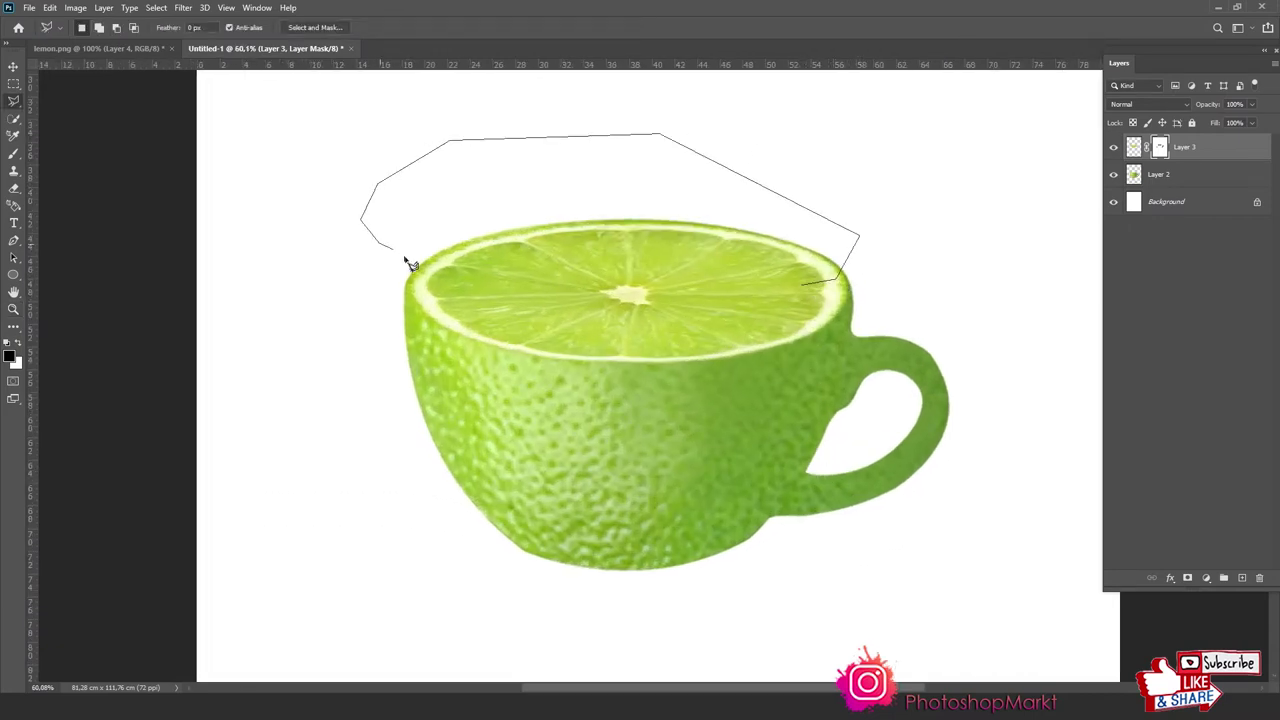
{"action": "double_click", "coordinate": [671, 300]}
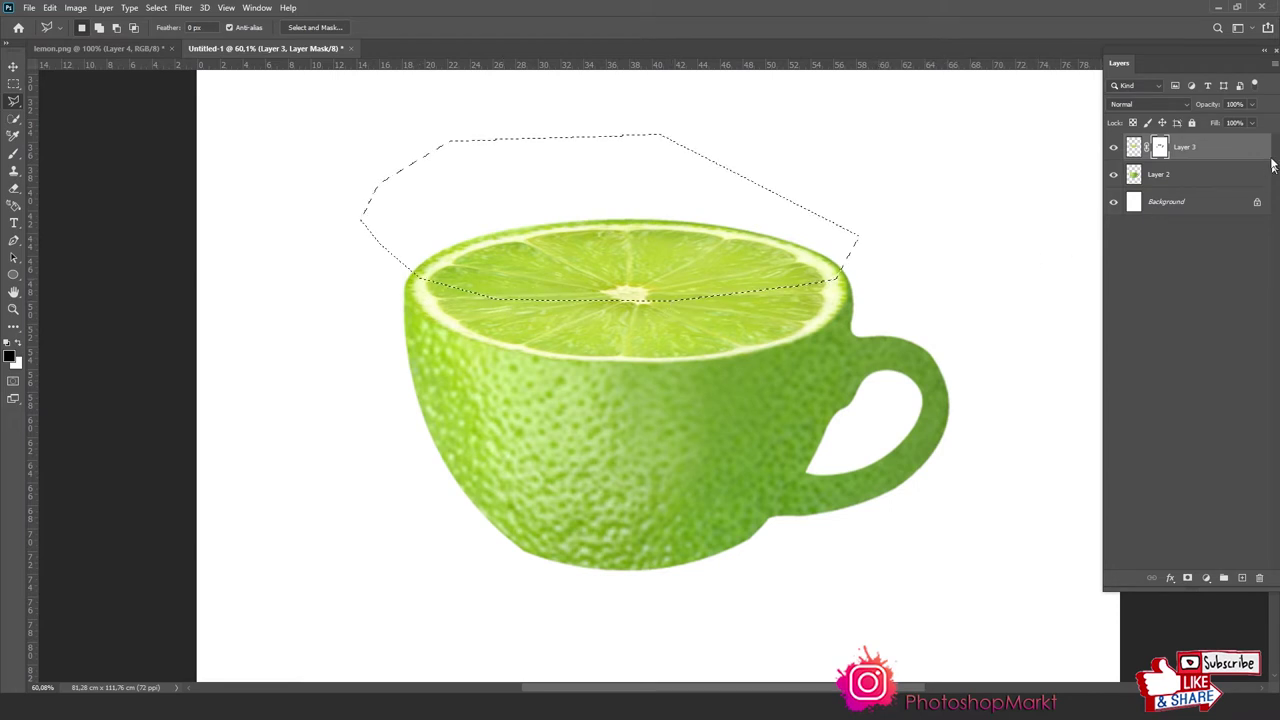
{"action": "left_click", "coordinate": [1204, 178]}
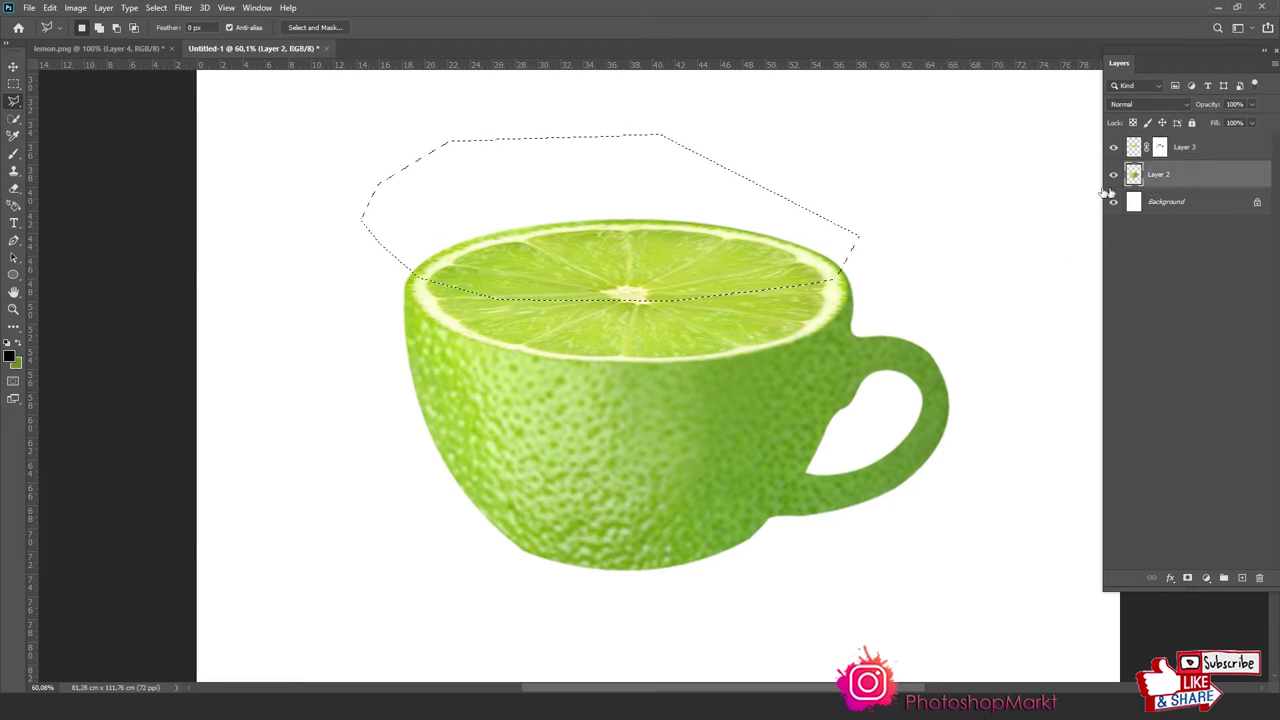
{"action": "key", "text": "m"}
{"action": "left_click", "coordinate": [766, 220]}
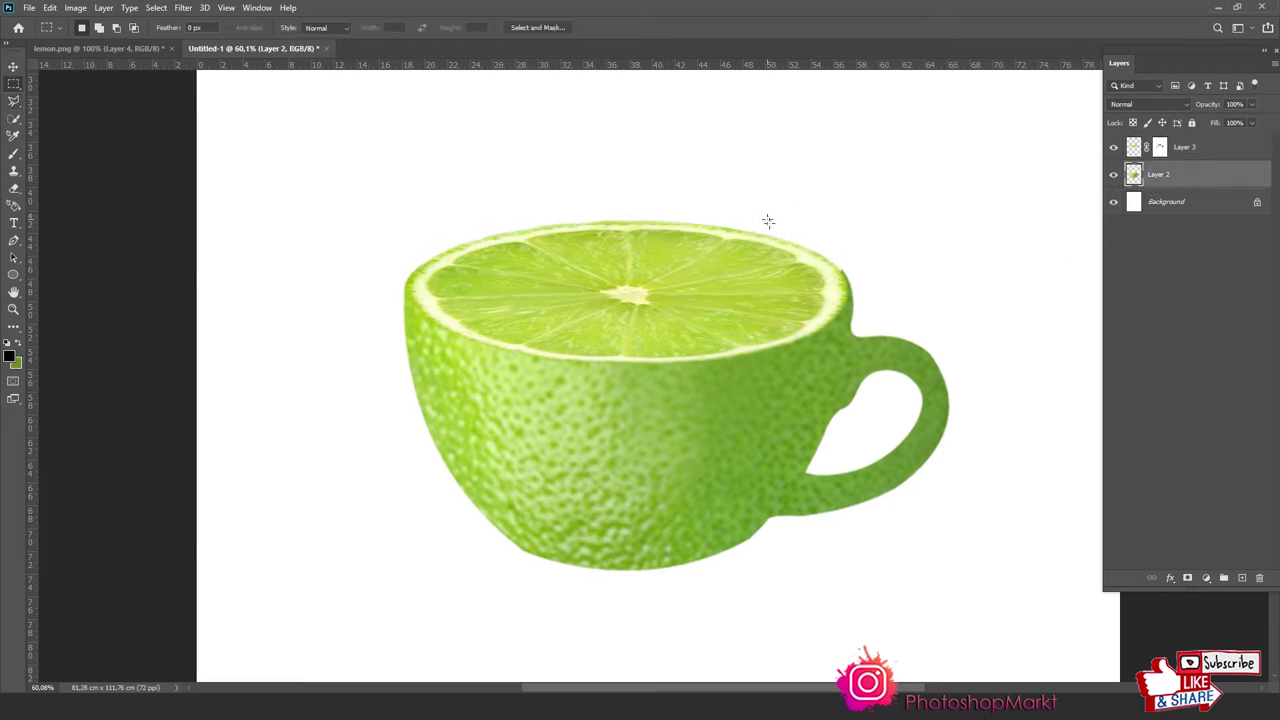
{"action": "key", "text": "ctrl+z"}
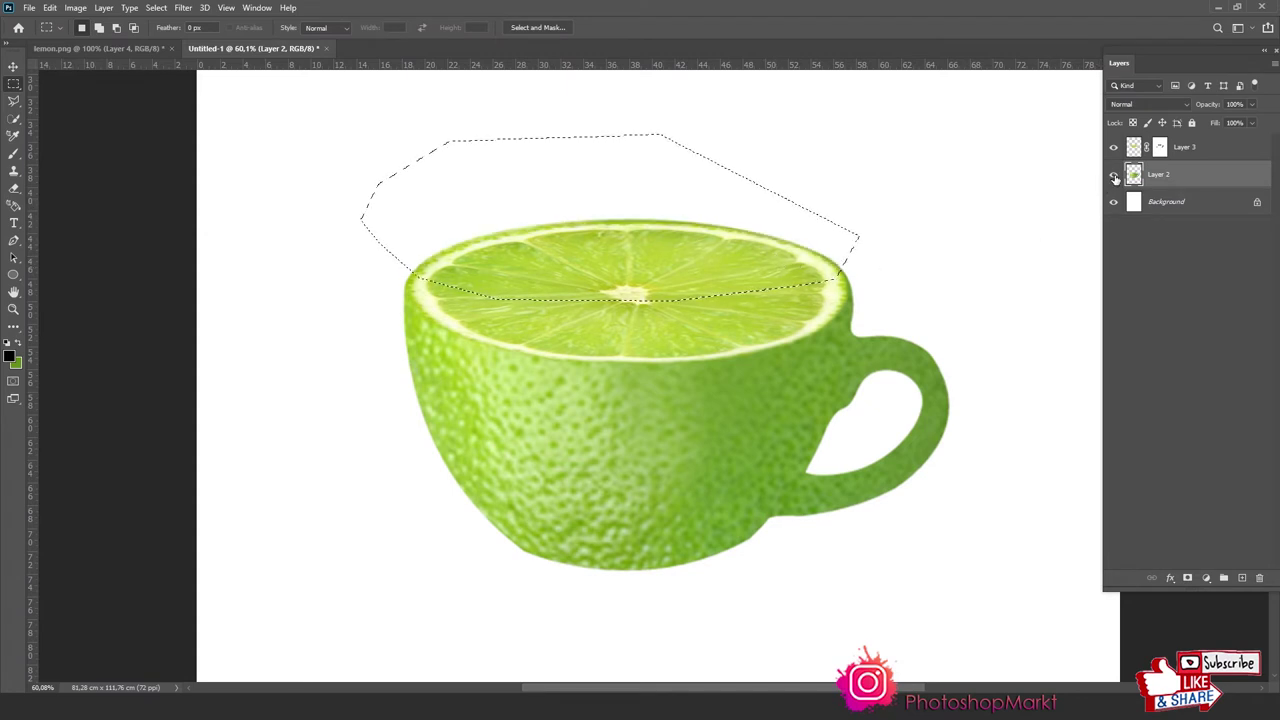
{"action": "left_click", "coordinate": [863, 235]}
{"action": "key", "text": "z"}
{"action": "key", "text": "ctrl+0"}
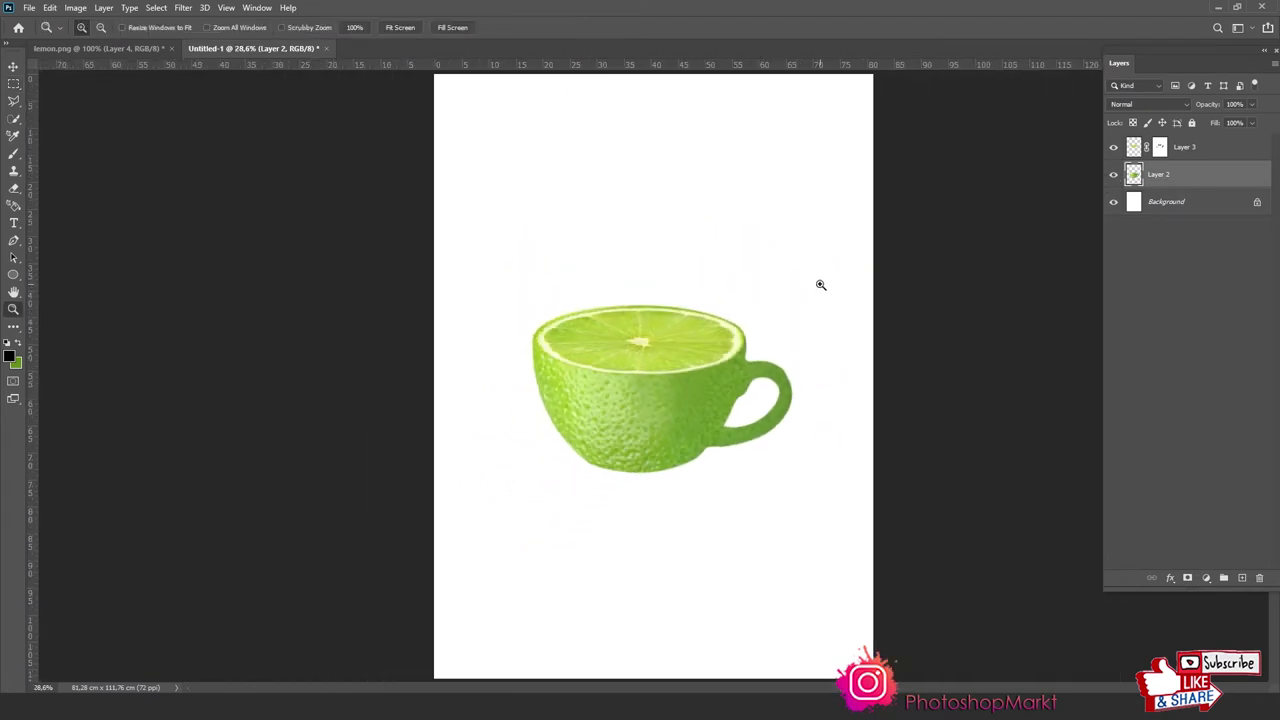
Fill the Background layer with a saturated lime green sampled from the cup
{"action": "left_click", "coordinate": [1201, 204]}
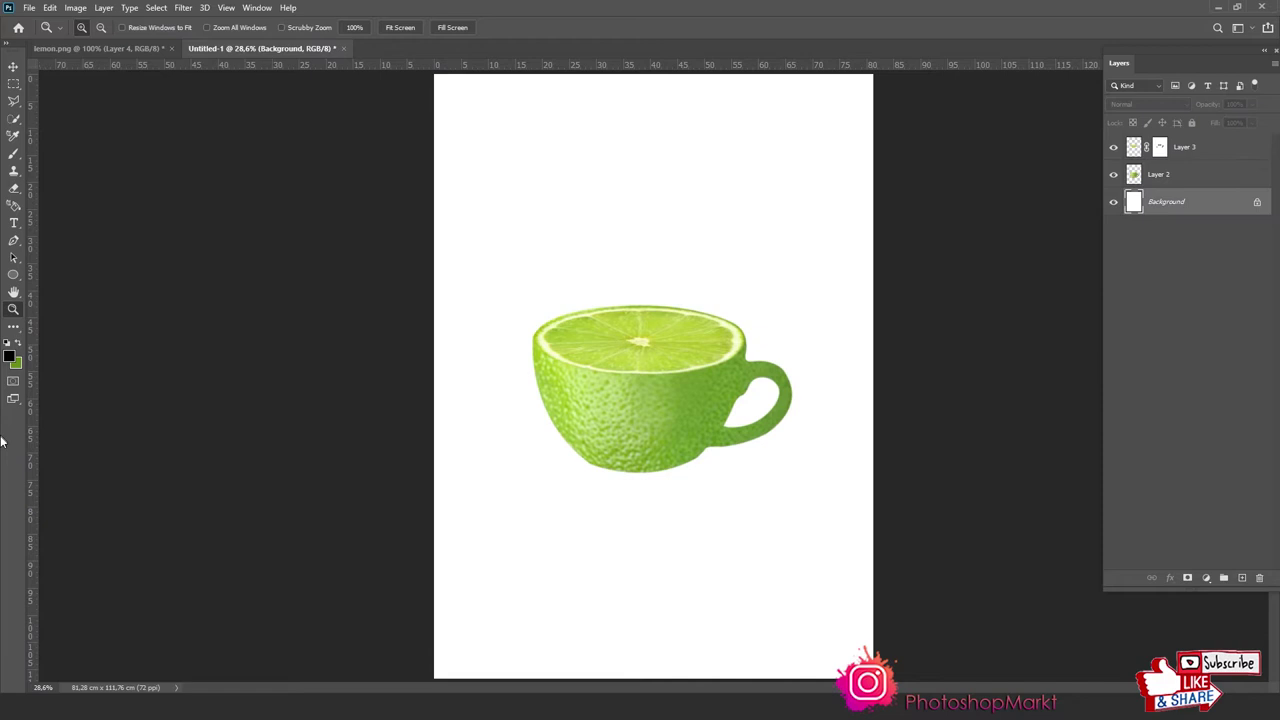
{"action": "left_click", "coordinate": [18, 364]}
{"action": "left_click", "coordinate": [659, 391]}
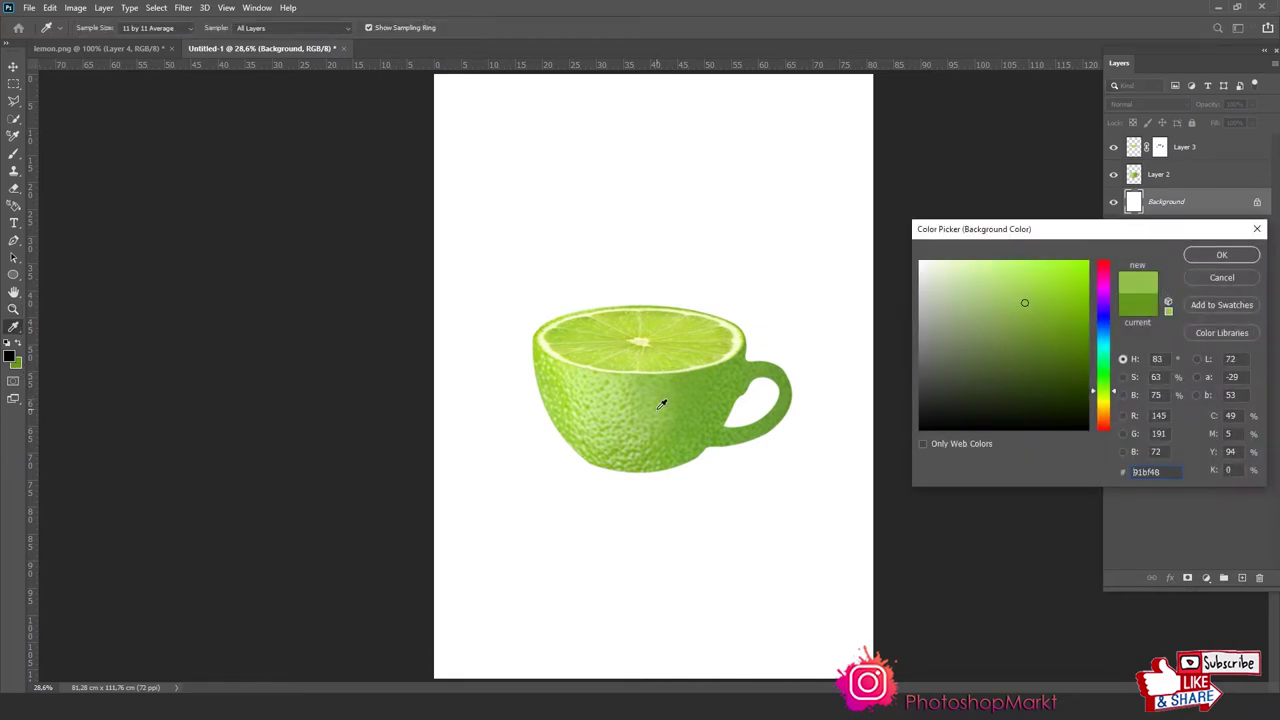
{"action": "left_click", "coordinate": [686, 414]}
{"action": "left_click", "coordinate": [1062, 317]}
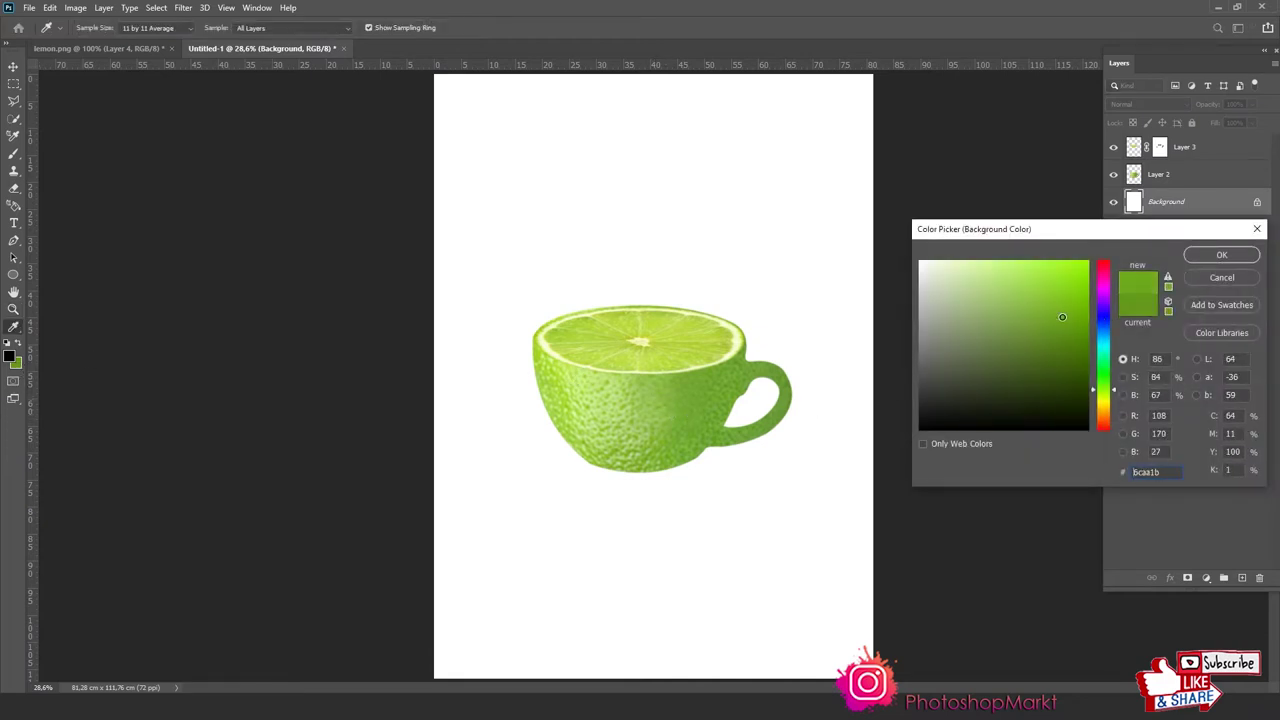
{"action": "key", "text": "Return"}
{"action": "key", "text": "z"}
{"action": "key", "text": "ctrl+BackSpace"}
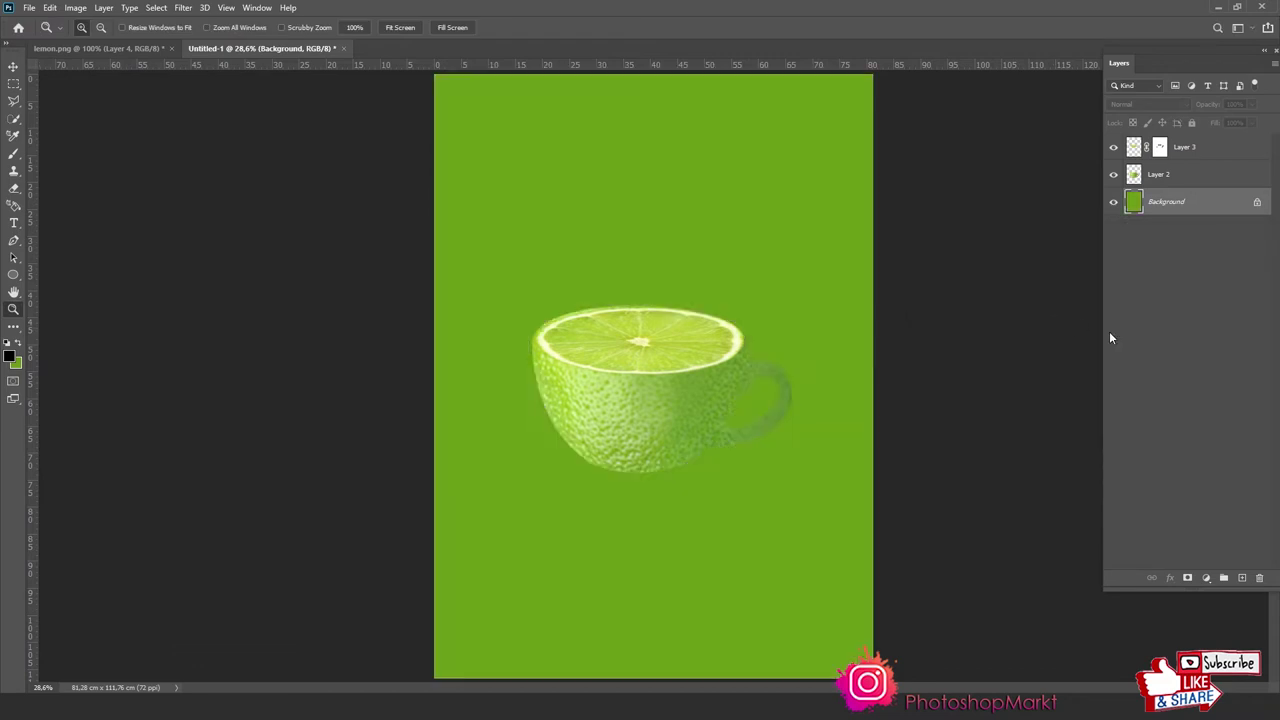
{"action": "key", "text": "ctrl+minus"}
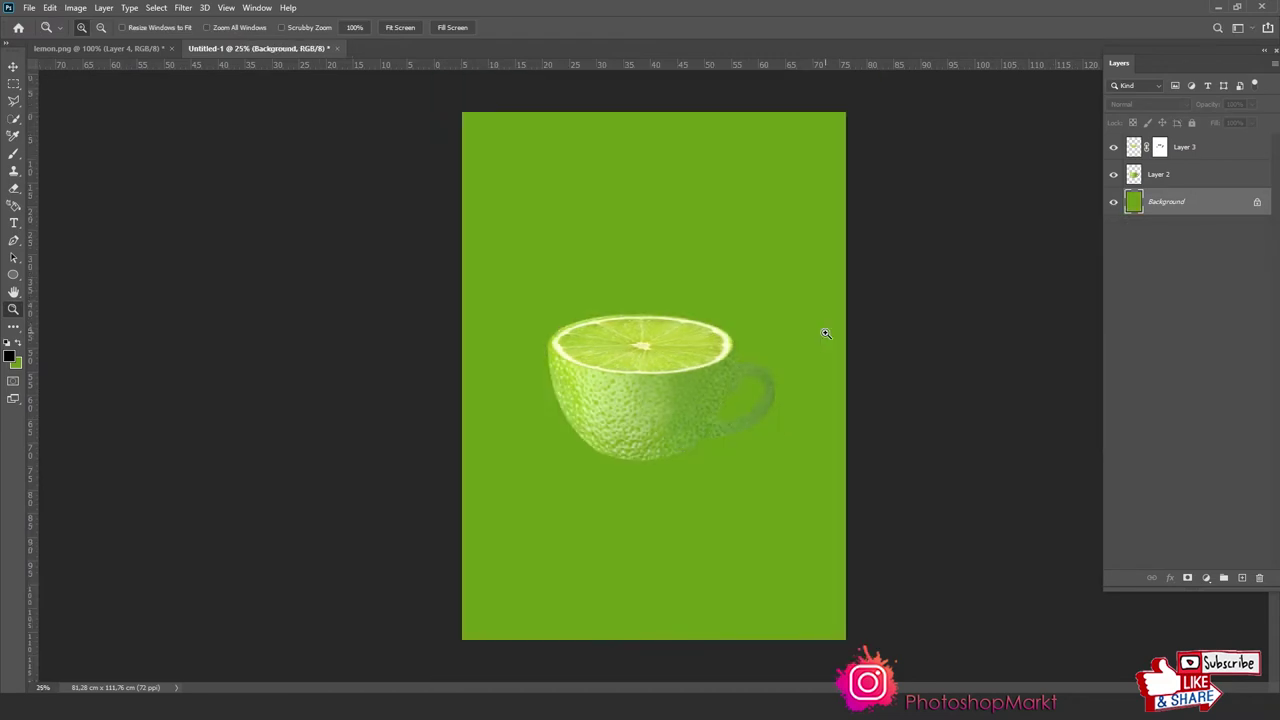
Add Layer 4 and set up a soft brush of about 1746 px in near-white
{"action": "left_click", "coordinate": [1243, 578]}
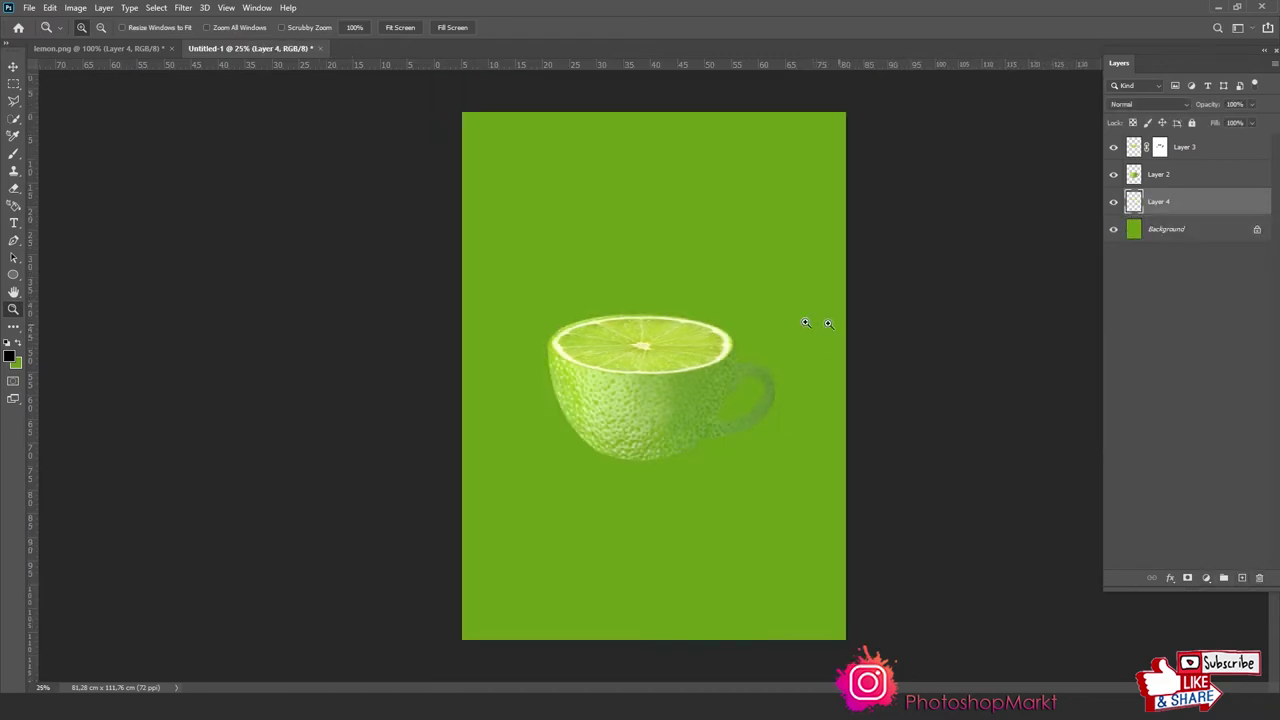
{"action": "key", "text": "b"}
{"action": "right_click", "coordinate": [653, 340]}
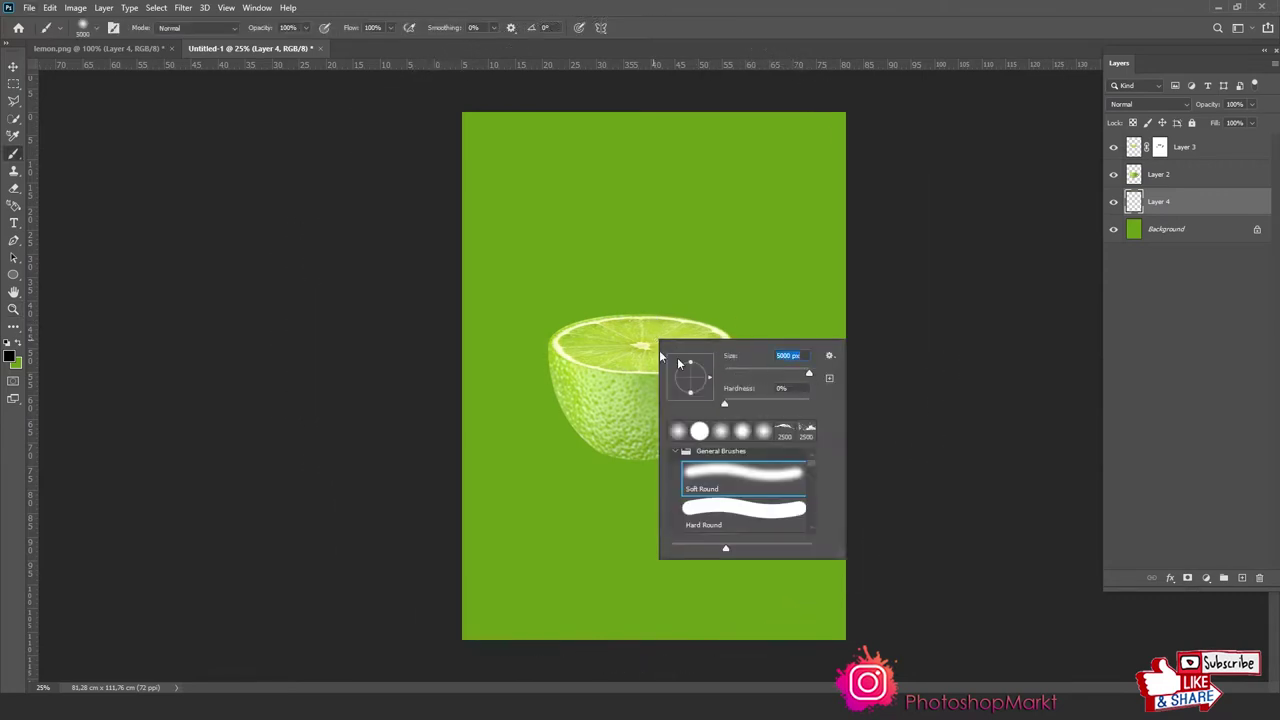
{"action": "mouse_move", "coordinate": [622, 343]}
{"action": "left_mouse_down"}
{"action": "mouse_move", "coordinate": [743, 352]}
{"action": "mouse_move", "coordinate": [645, 366]}
{"action": "left_mouse_up"}
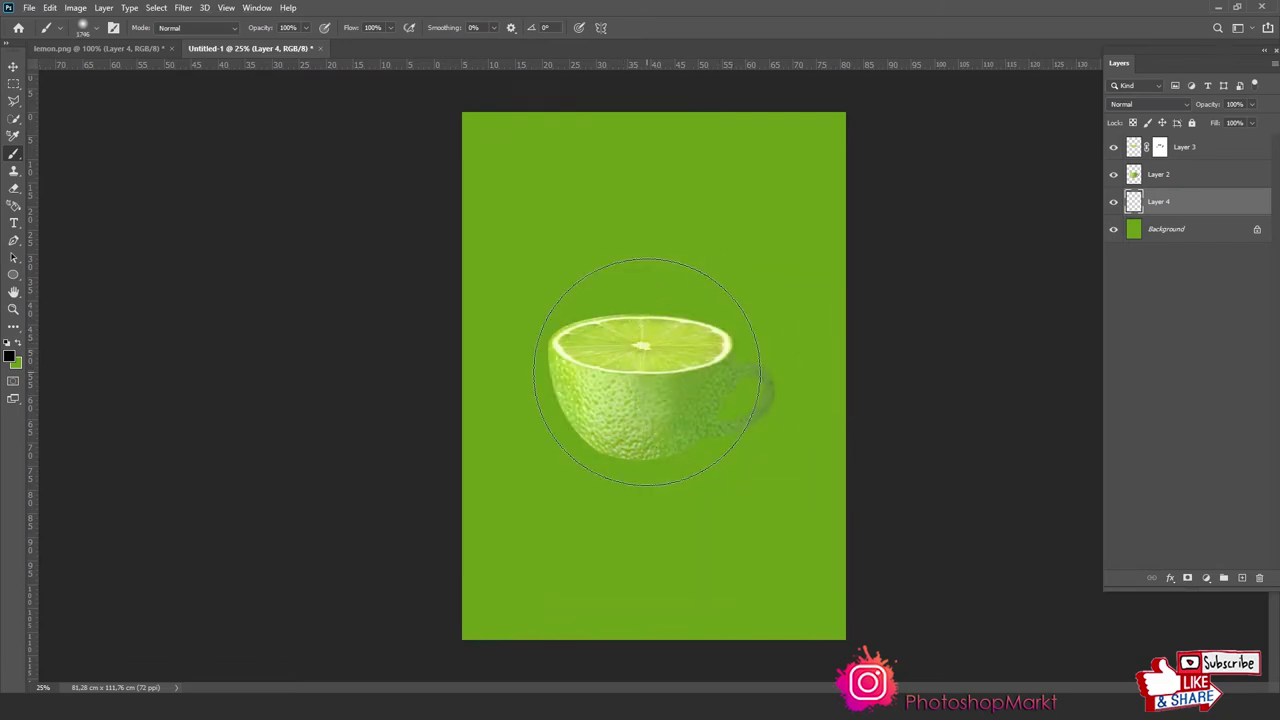
{"action": "left_click", "coordinate": [12, 356]}
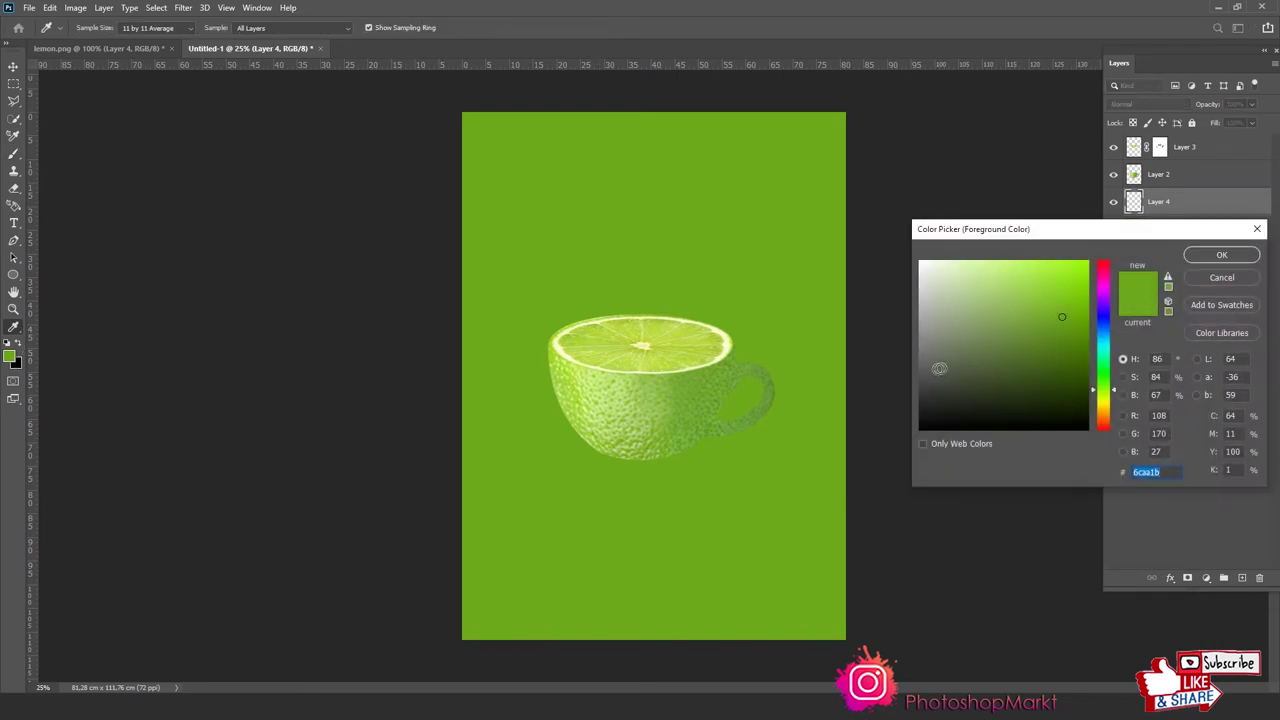
{"action": "mouse_move", "coordinate": [930, 268]}
{"action": "left_mouse_down"}
{"action": "mouse_move", "coordinate": [866, 255]}
{"action": "mouse_move", "coordinate": [884, 278]}
{"action": "left_mouse_up"}
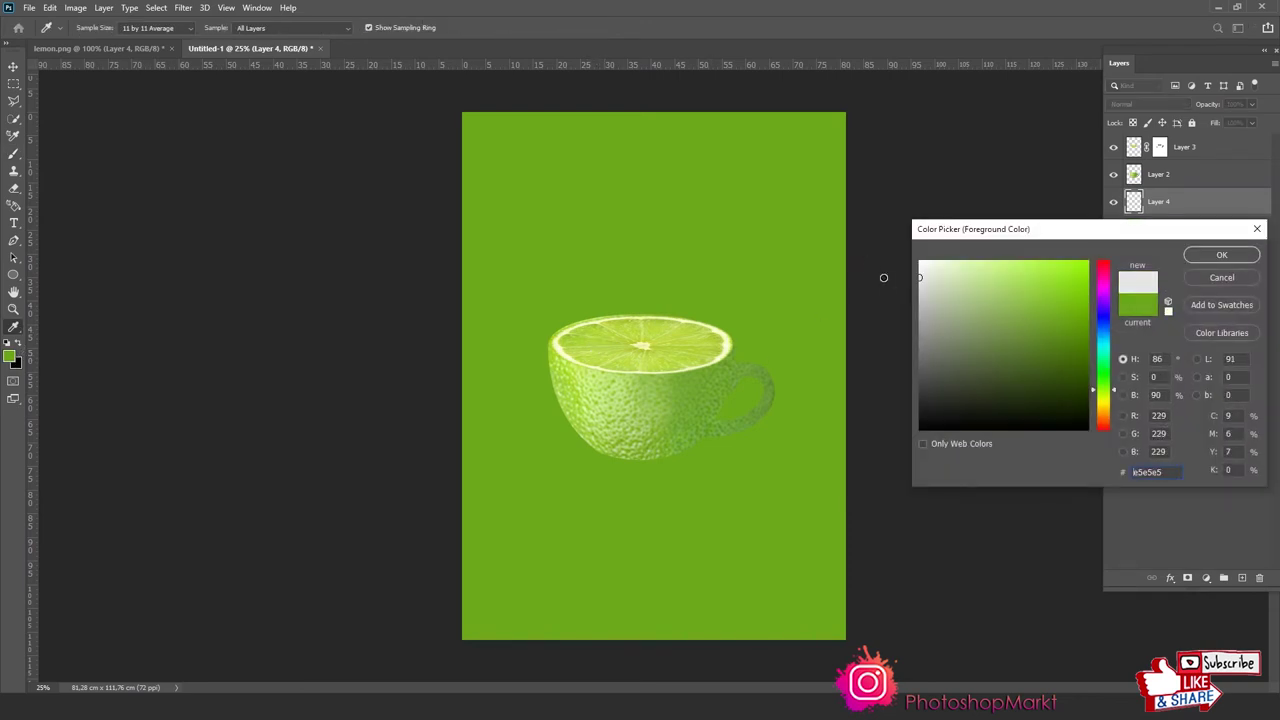
{"action": "left_click", "coordinate": [945, 279]}
Paint one large soft white glow behind the cup with a ~1994 px brush
{"action": "left_click", "coordinate": [1218, 256]}
{"action": "key", "text": "b"}
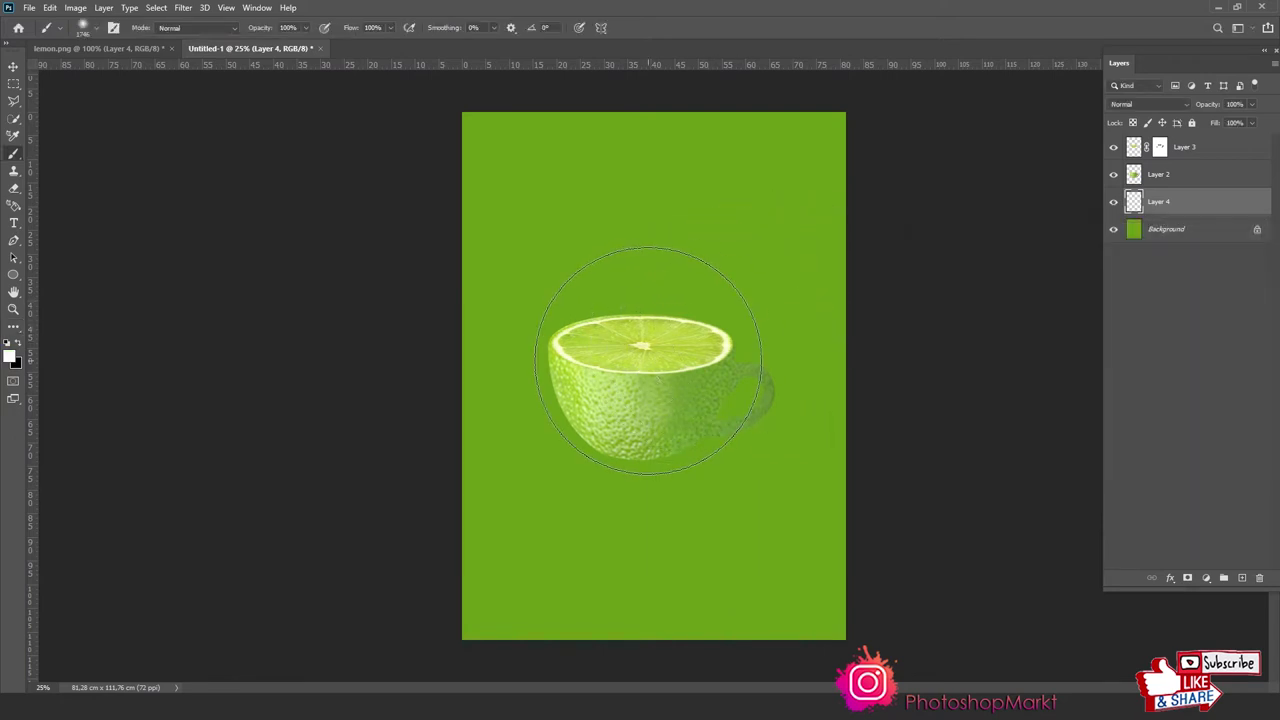
{"action": "left_click", "coordinate": [650, 340]}
{"action": "key", "text": "ctrl+z"}
{"action": "left_click_drag", "start_coordinate": [672, 339], "coordinate": [684, 338]}
{"action": "left_click", "coordinate": [647, 359]}
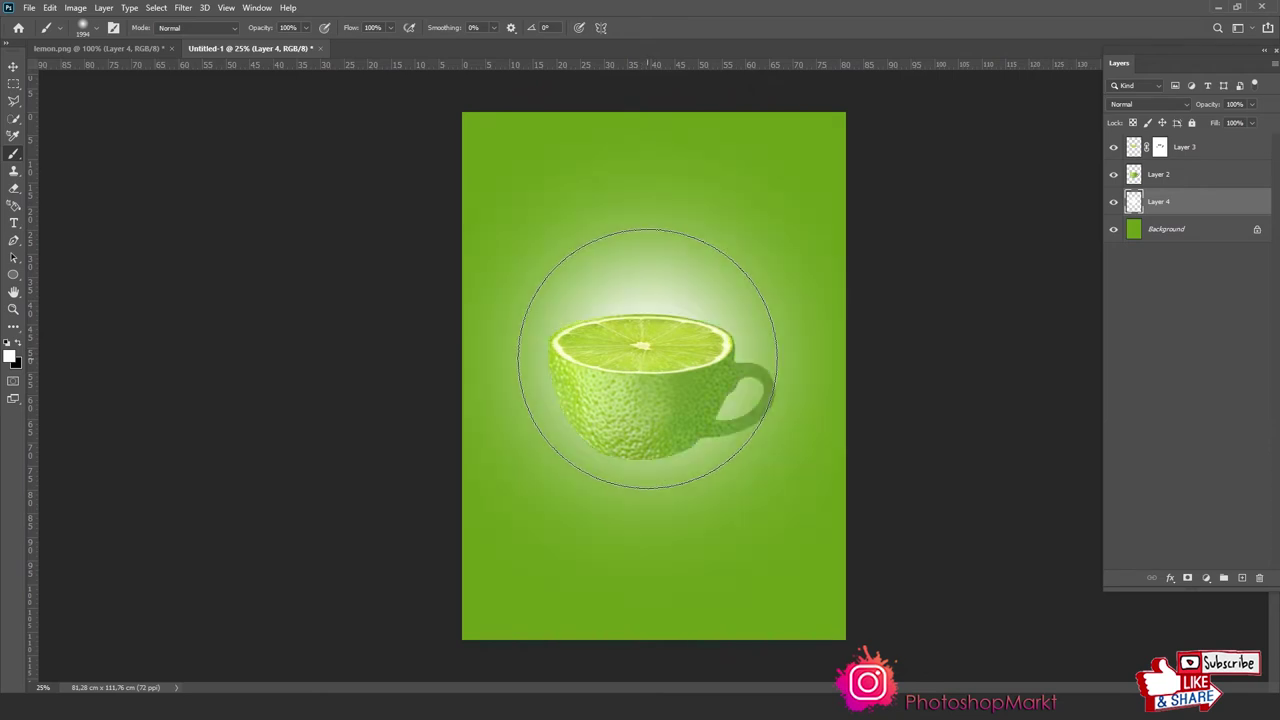
Stretch the glow wider across the poster and shift it slightly down
{"action": "left_click", "coordinate": [14, 68]}
{"action": "key", "text": "ctrl+t"}
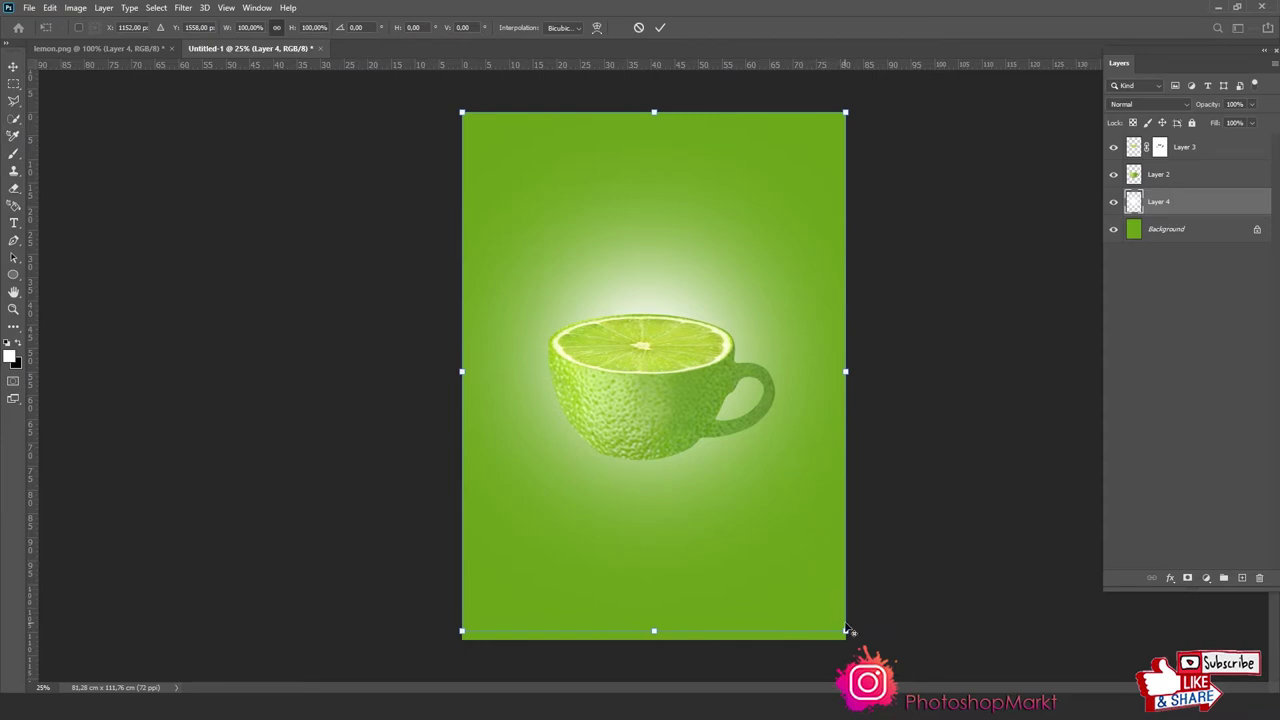
{"action": "left_click_drag", "start_coordinate": [845, 628], "coordinate": [965, 675]}
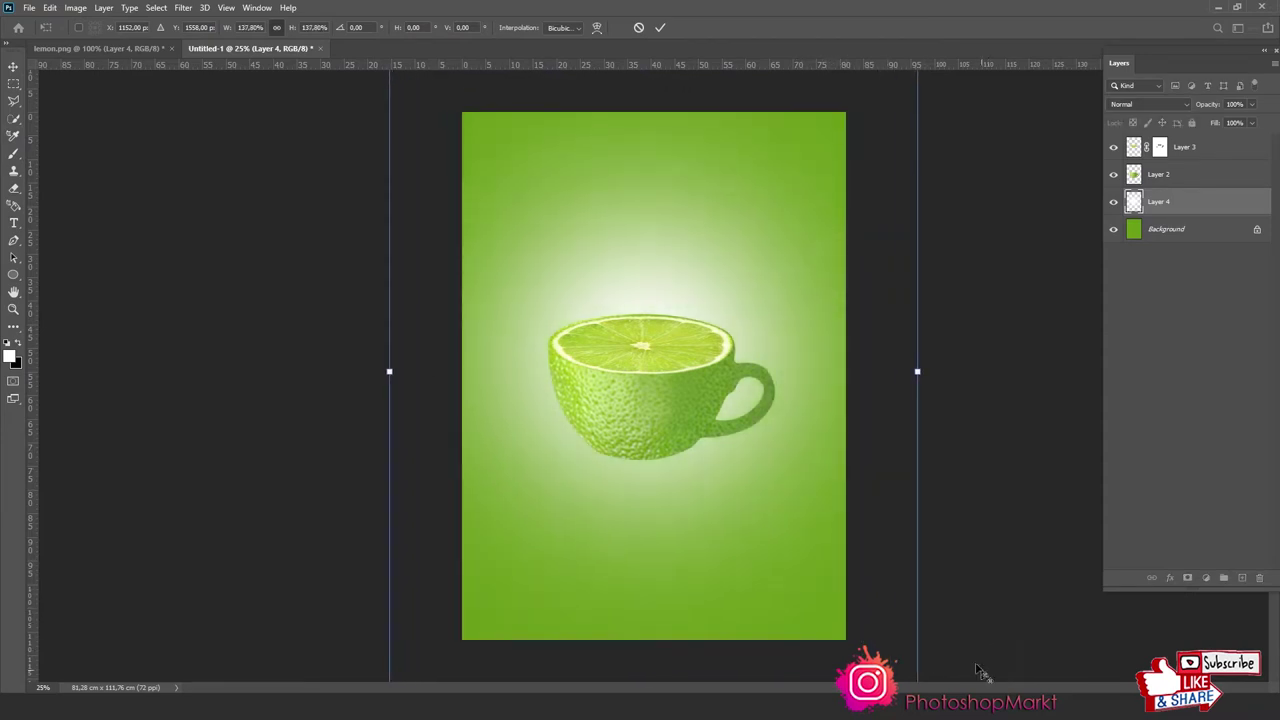
{"action": "left_click_drag", "start_coordinate": [822, 414], "coordinate": [820, 429]}
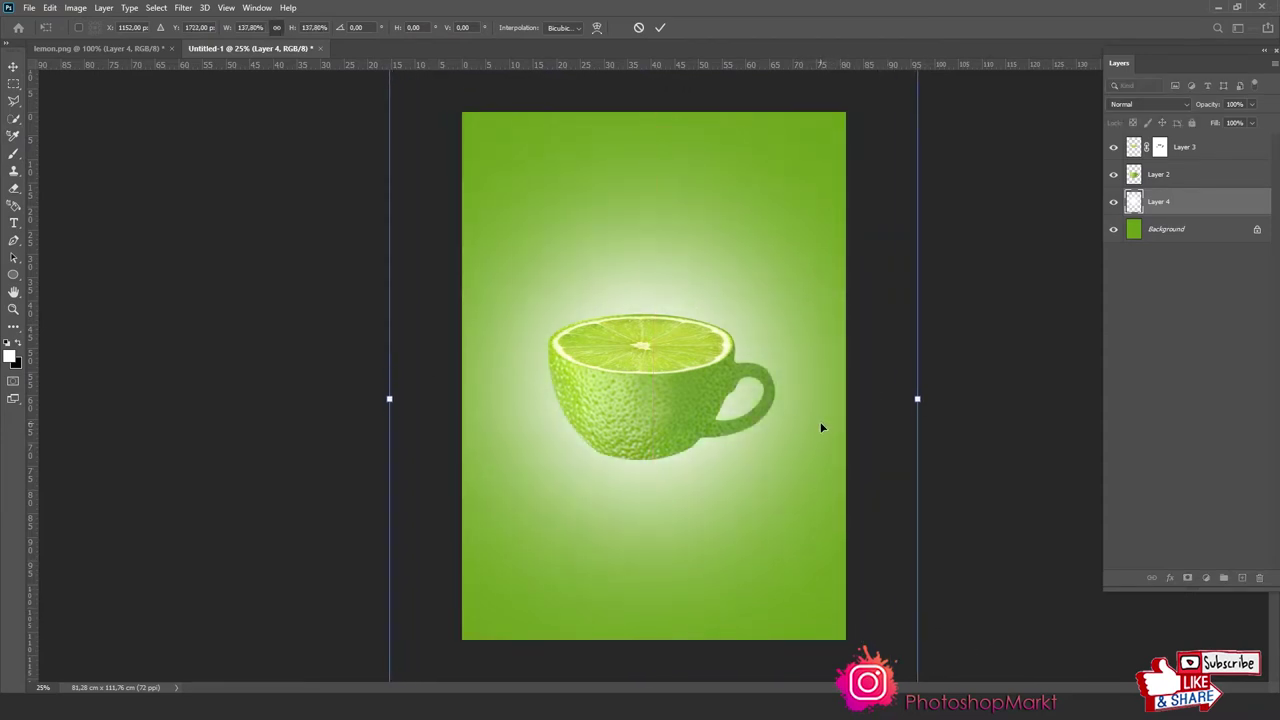
{"action": "key", "text": "Return"}
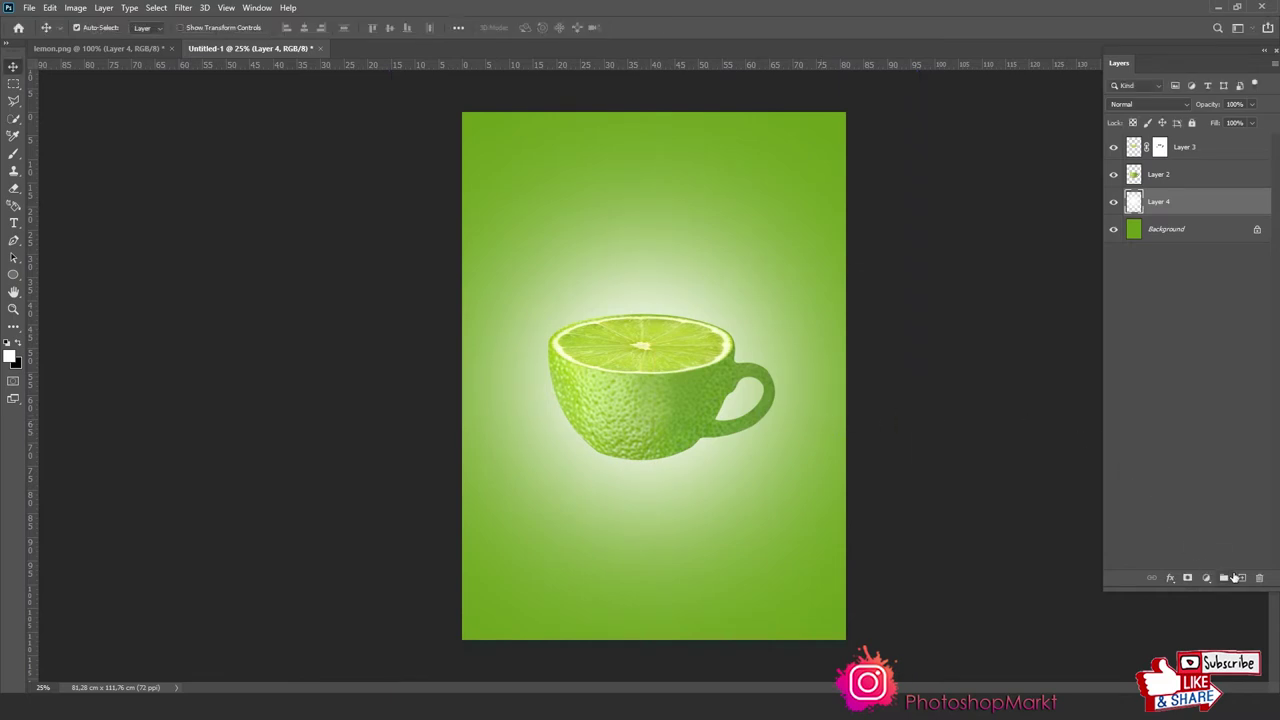
On new Layer 5, paint a dark patch and squash it into a flat shadow under the cup
{"action": "left_click", "coordinate": [1237, 578]}
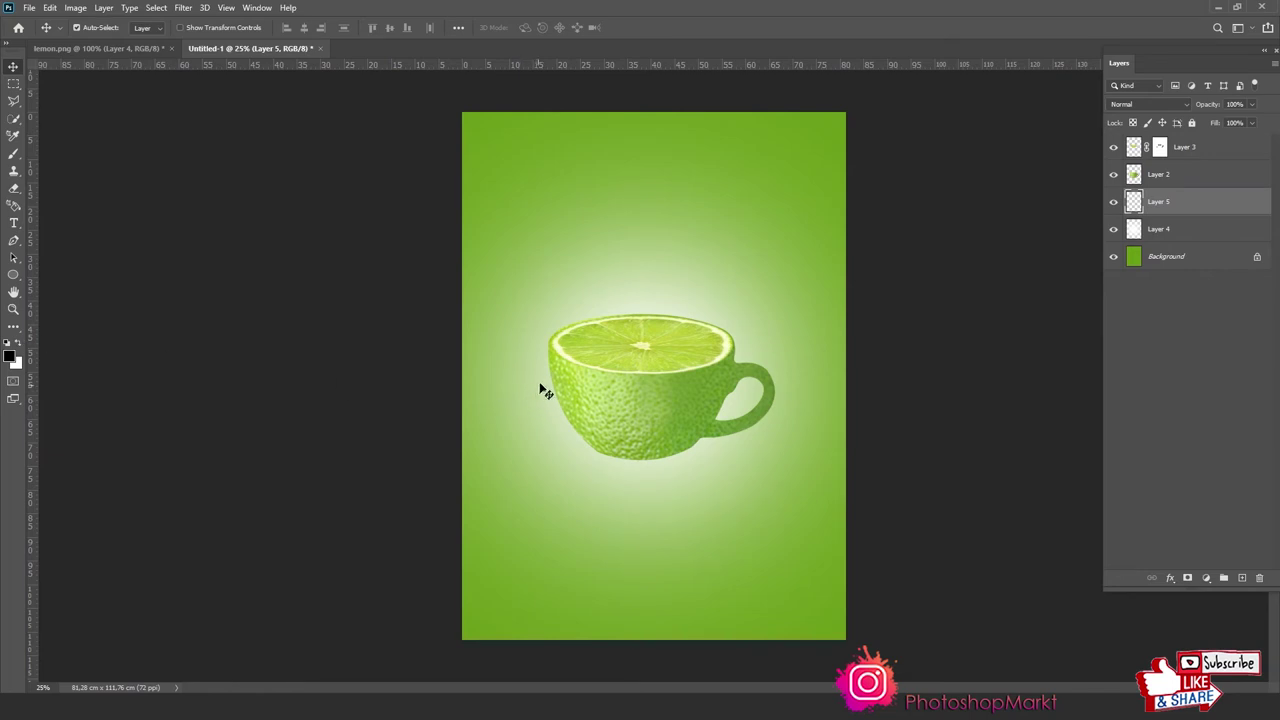
{"action": "key", "text": "b"}
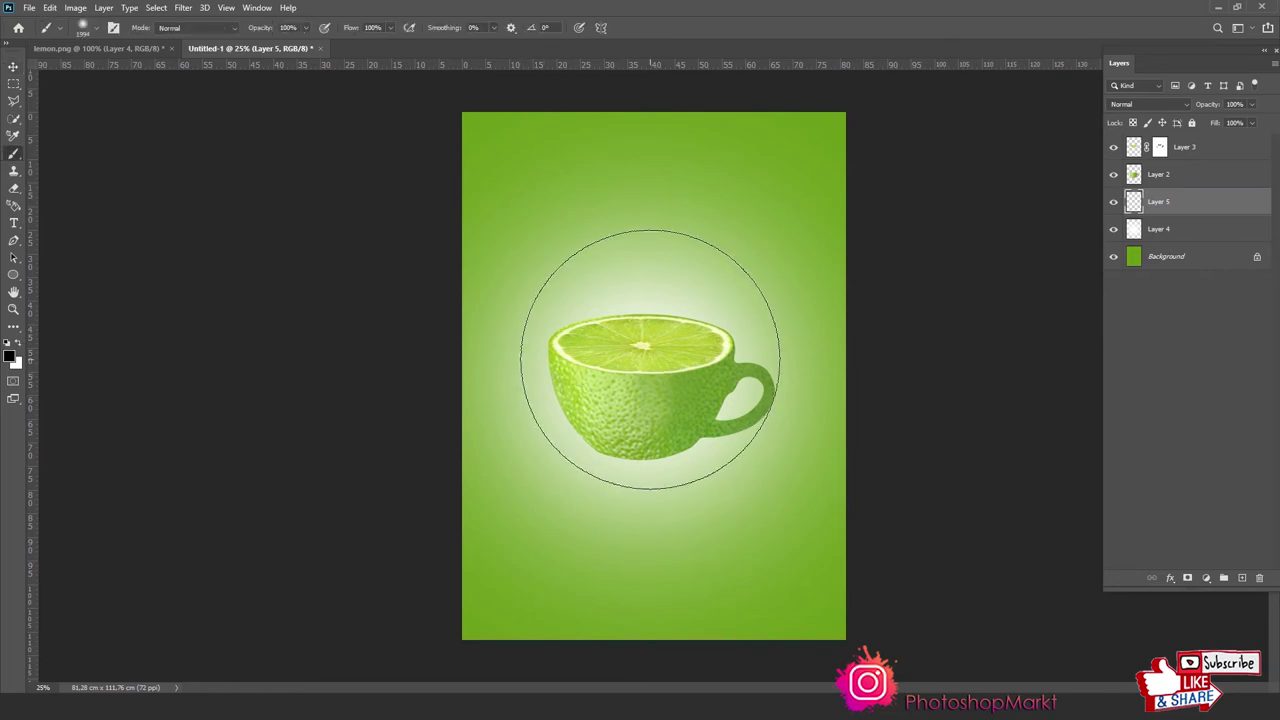
{"action": "left_click", "coordinate": [650, 360]}
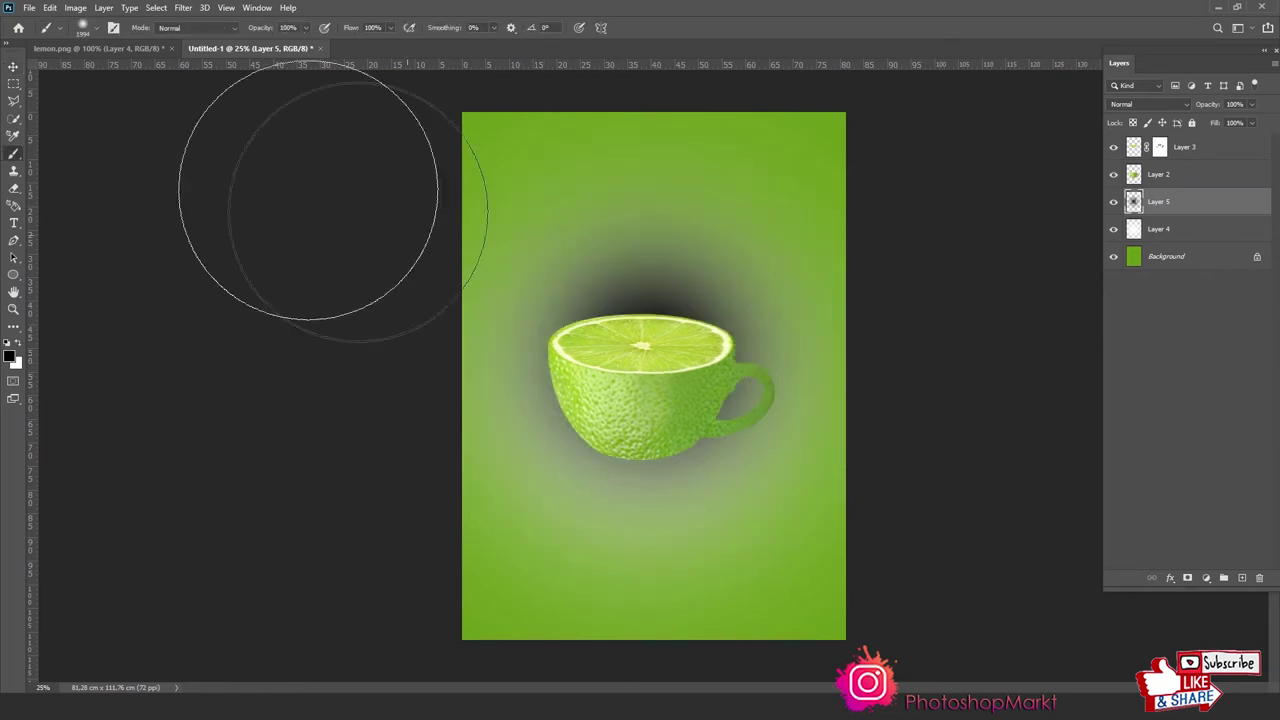
{"action": "left_click", "coordinate": [13, 66]}
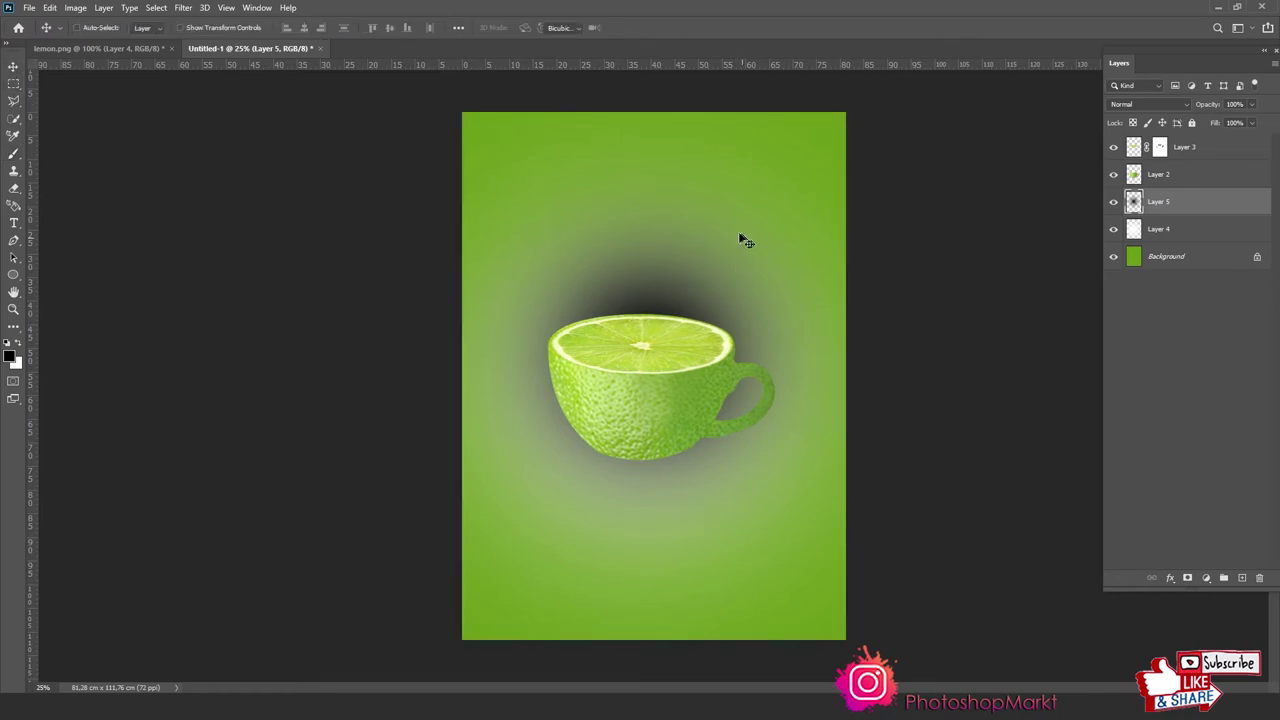
{"action": "key", "text": "ctrl+t"}
{"action": "mouse_move", "coordinate": [653, 113]}
{"action": "left_mouse_down"}
{"action": "mouse_move", "coordinate": [674, 490]}
{"action": "mouse_move", "coordinate": [662, 528]}
{"action": "mouse_move", "coordinate": [682, 445]}
{"action": "left_mouse_up"}
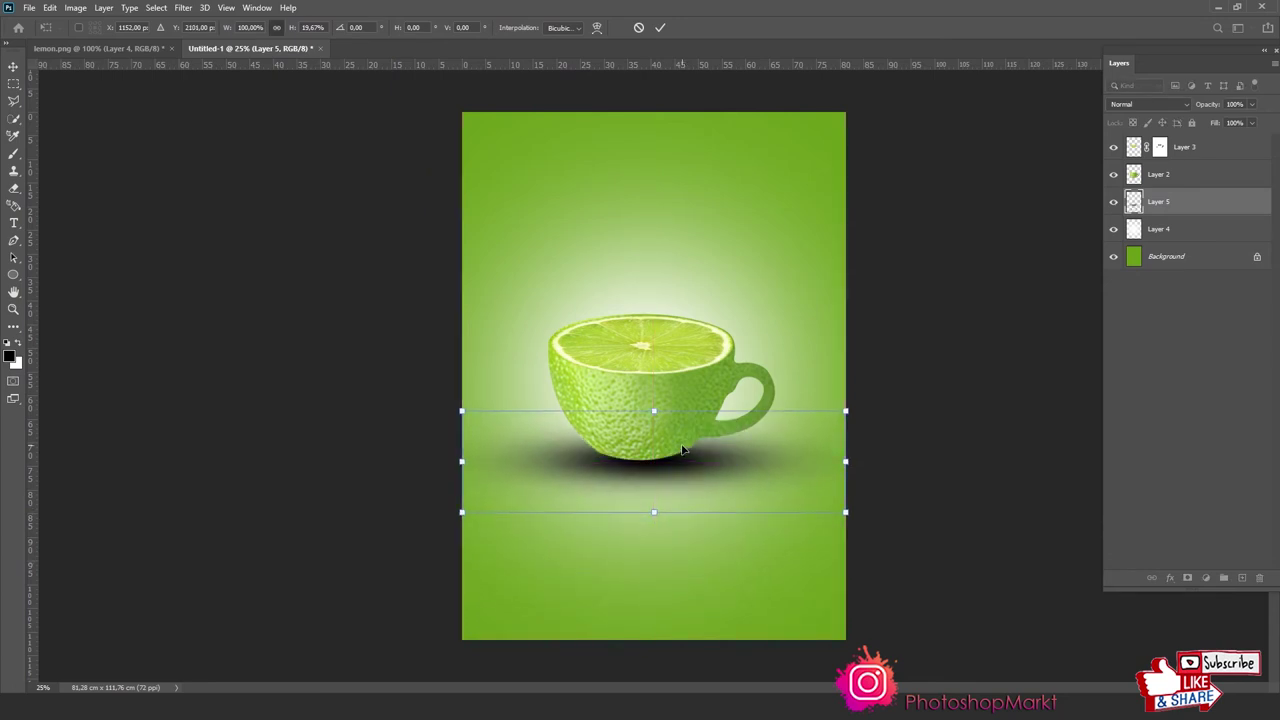
{"action": "key", "text": "ctrl+plus"}
{"action": "key", "text": "ctrl+plus"}
{"action": "left_click_drag", "start_coordinate": [689, 530], "coordinate": [679, 527]}
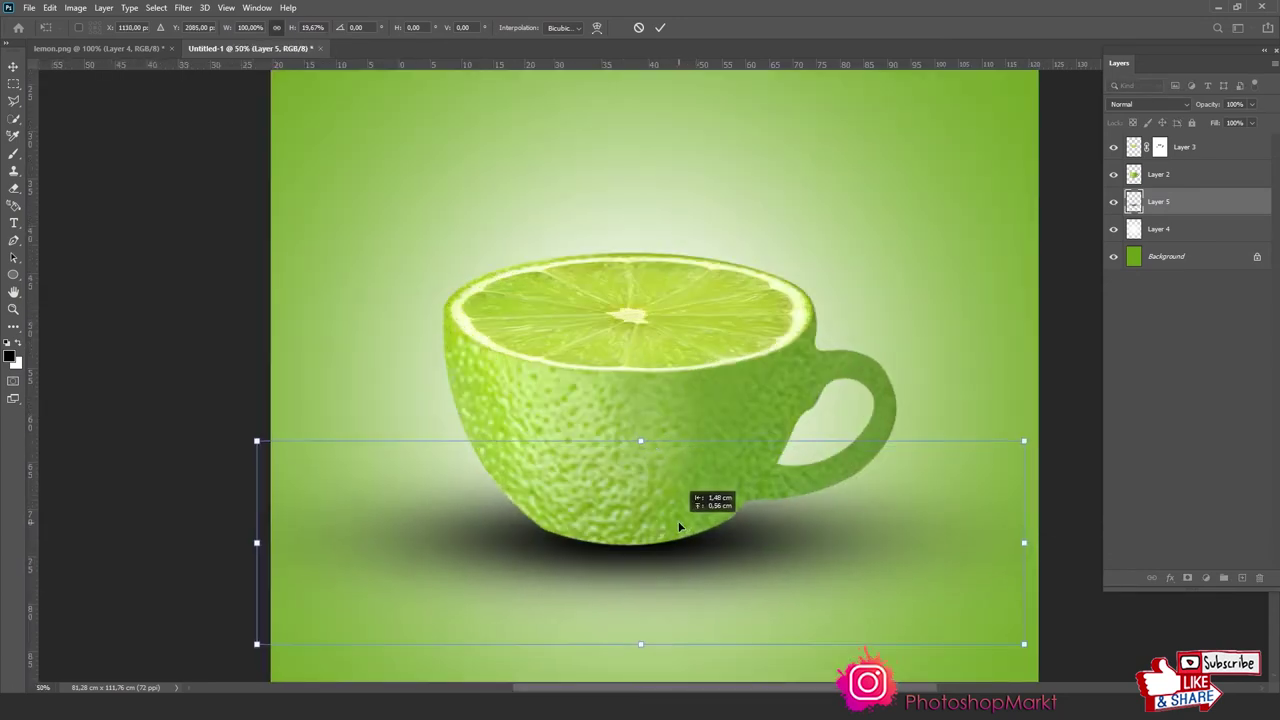
{"action": "key", "text": "Return"}
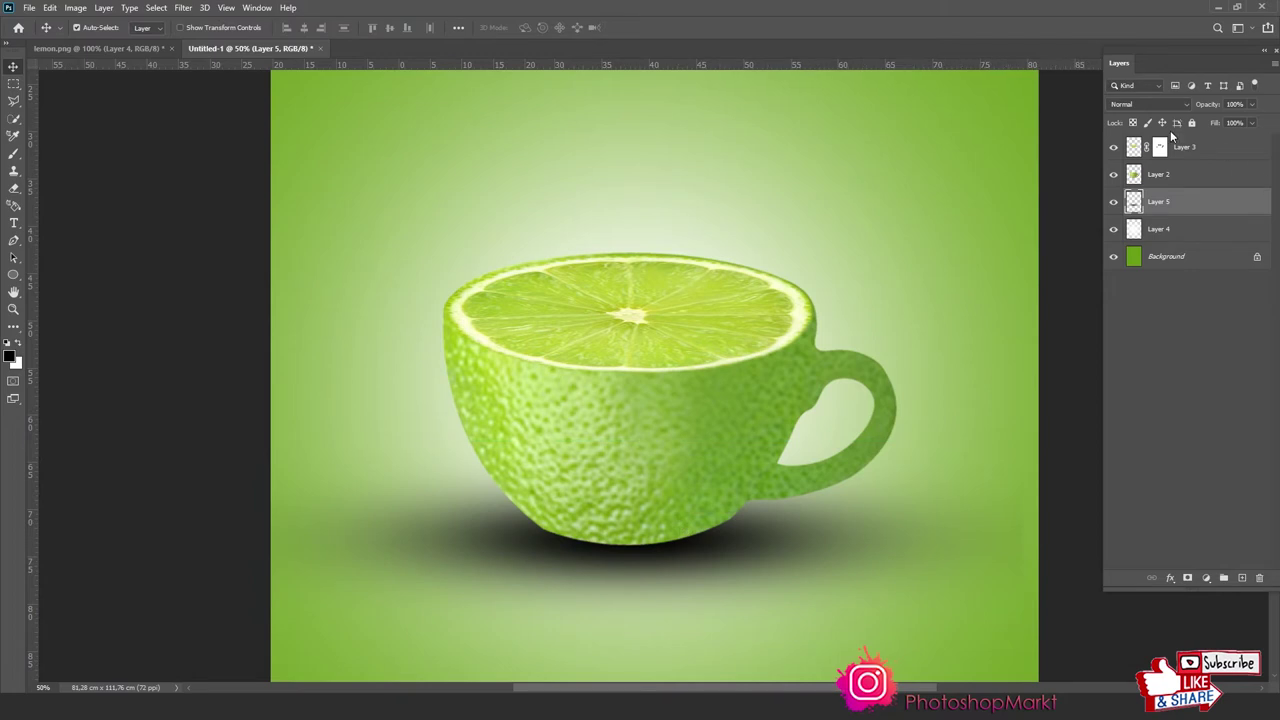
Lower the shadow's opacity to 69% and view the whole poster
{"action": "left_click_drag", "start_coordinate": [1212, 106], "coordinate": [1196, 105]}
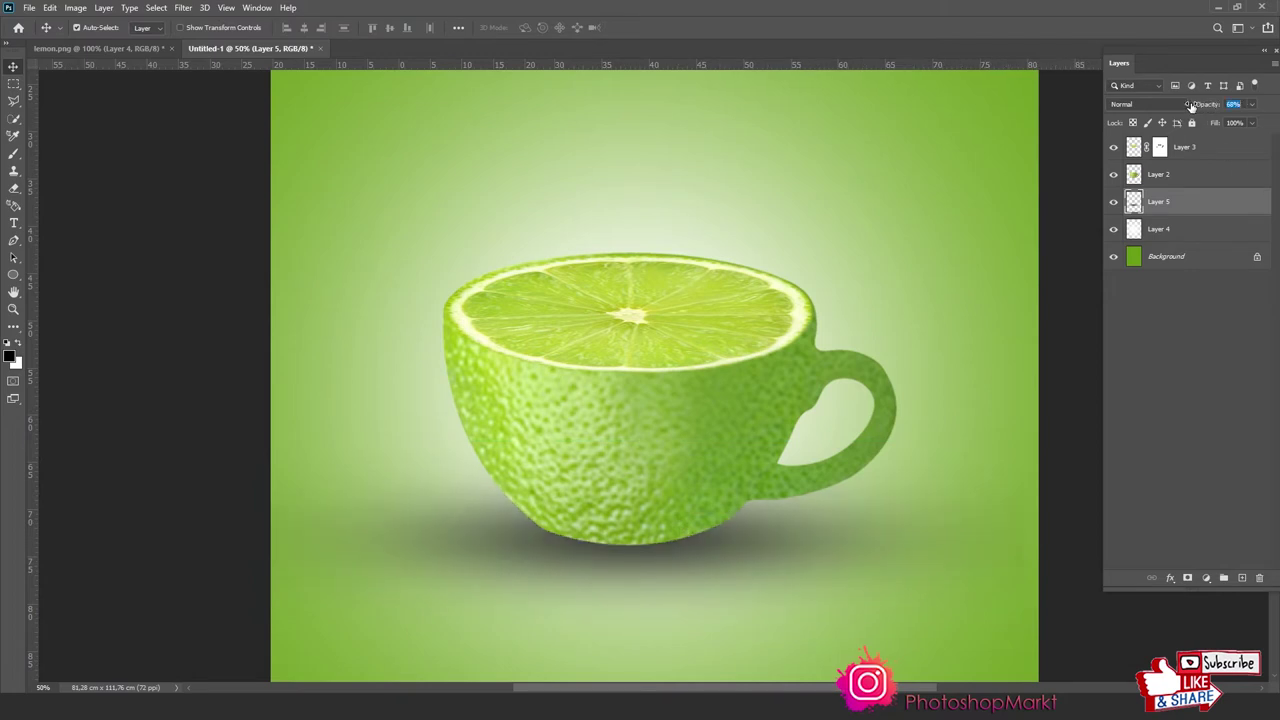
{"action": "key", "text": "z"}
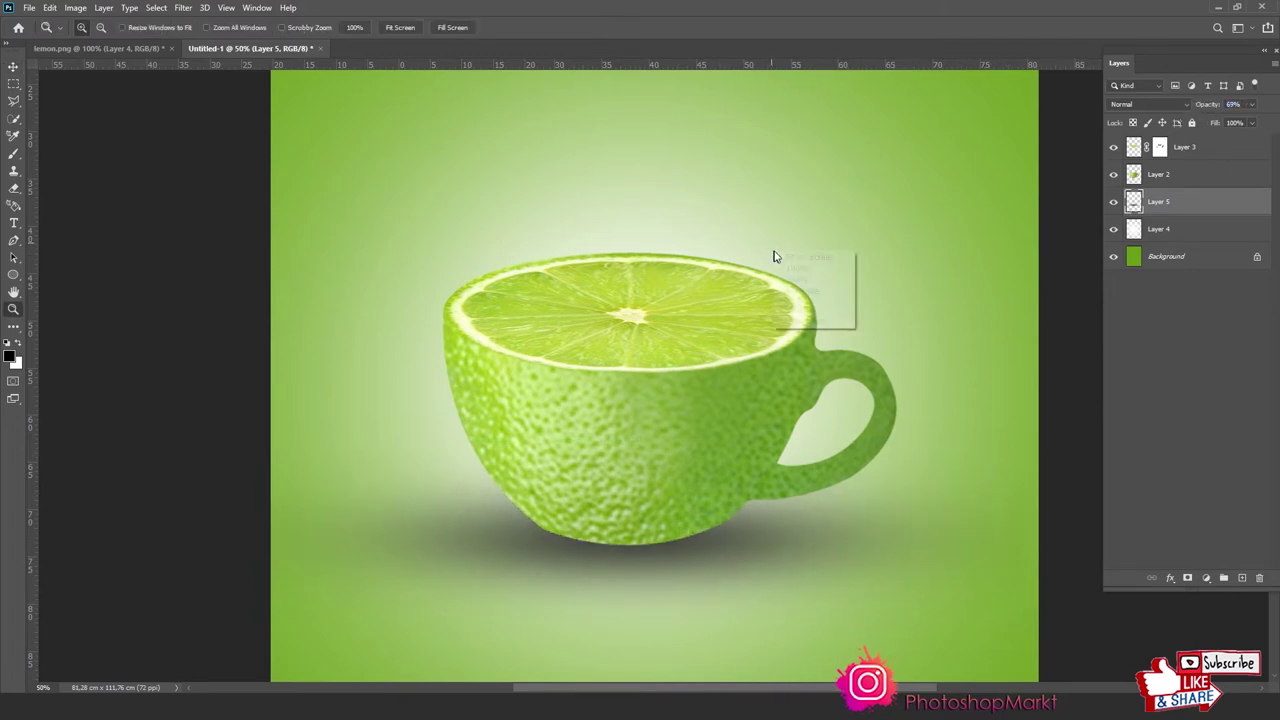
{"action": "key", "text": "ctrl+0"}
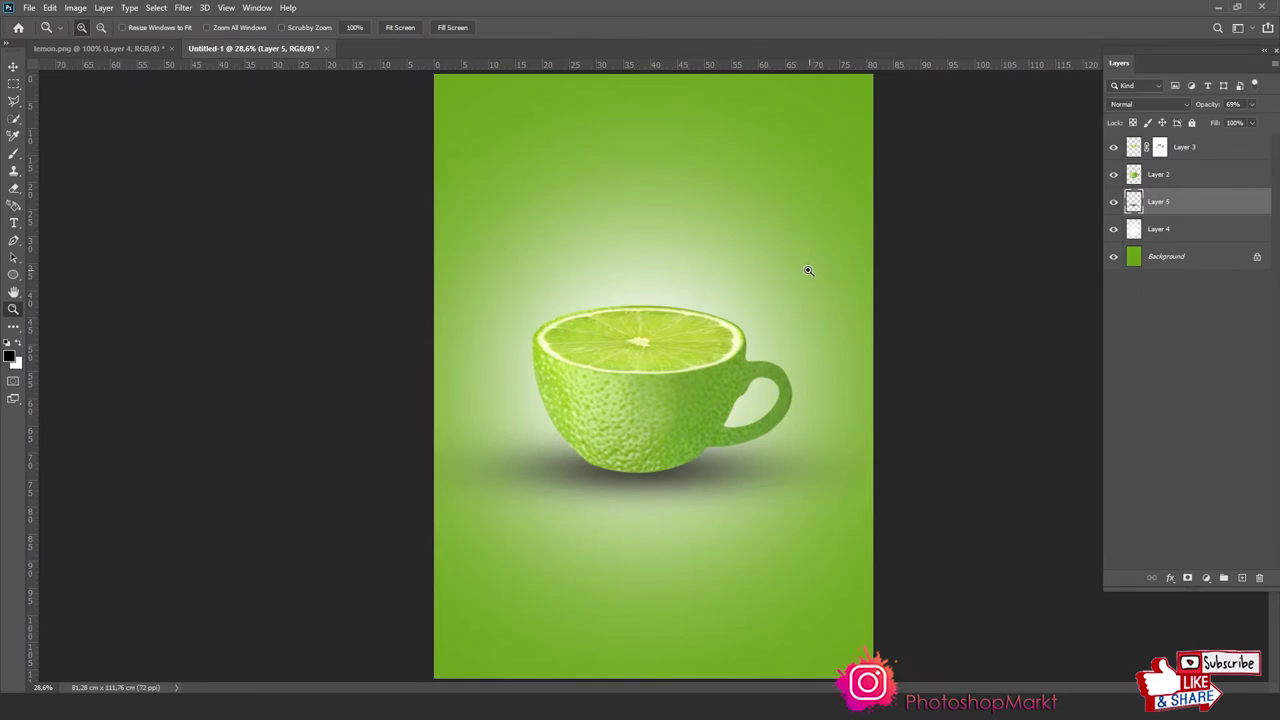
{"action": "scroll", "coordinate": [737, 394], "scroll_direction": "up", "scroll_amount": 5}
Load Layer 2's cup outline as a selection, zoom on the handle, and add an empty layer
{"action": "key", "text": "v"}
{"action": "left_click", "coordinate": [737, 394]}
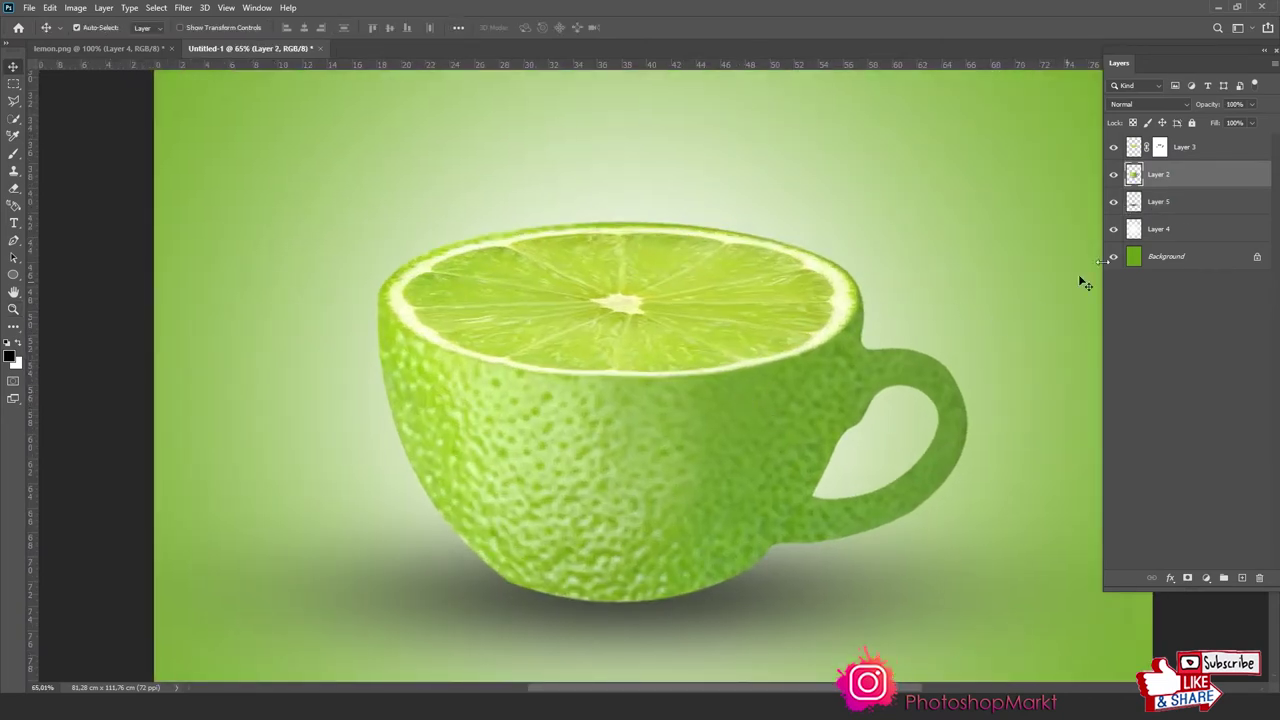
{"action": "left_click", "coordinate": [1134, 175], "text": "ctrl"}
{"action": "key", "text": "z"}
{"action": "mouse_move", "coordinate": [622, 288]}
{"action": "left_mouse_down"}
{"action": "mouse_move", "coordinate": [760, 355]}
{"action": "mouse_move", "coordinate": [1034, 578]}
{"action": "left_mouse_up"}
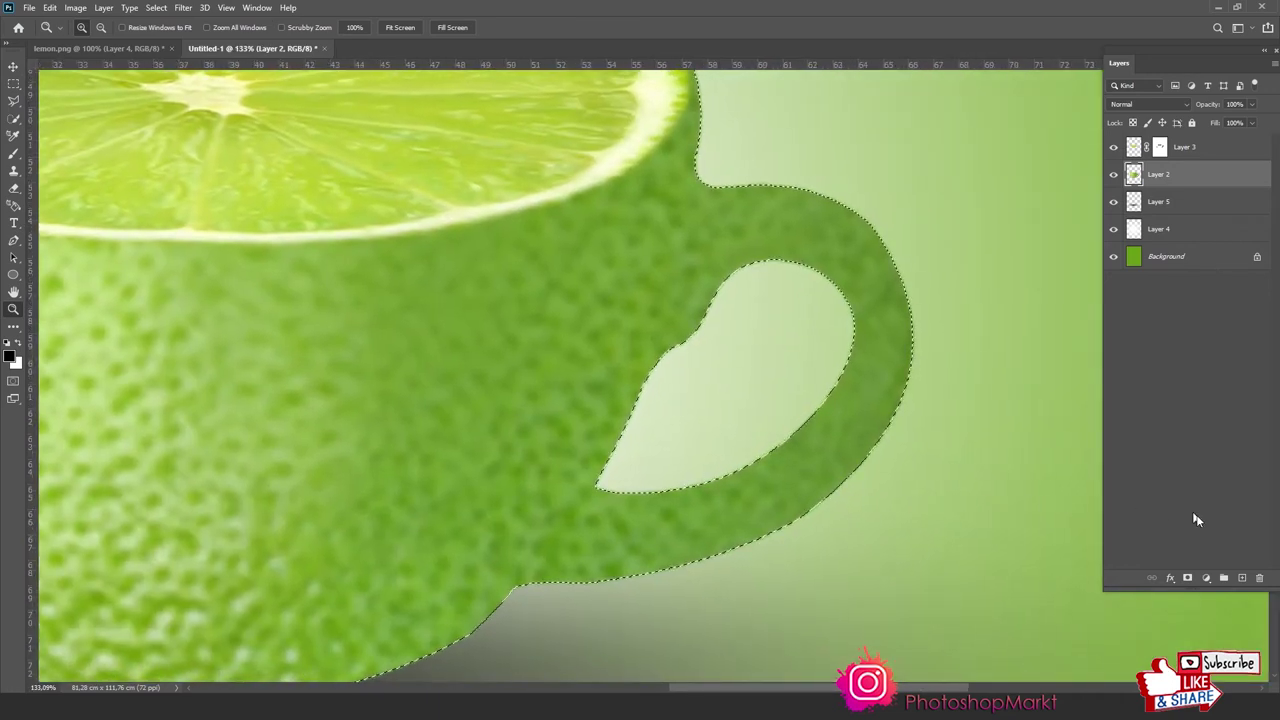
{"action": "left_click", "coordinate": [1241, 578]}
Set up a soft round brush at about 18 px
{"action": "key", "text": "b"}
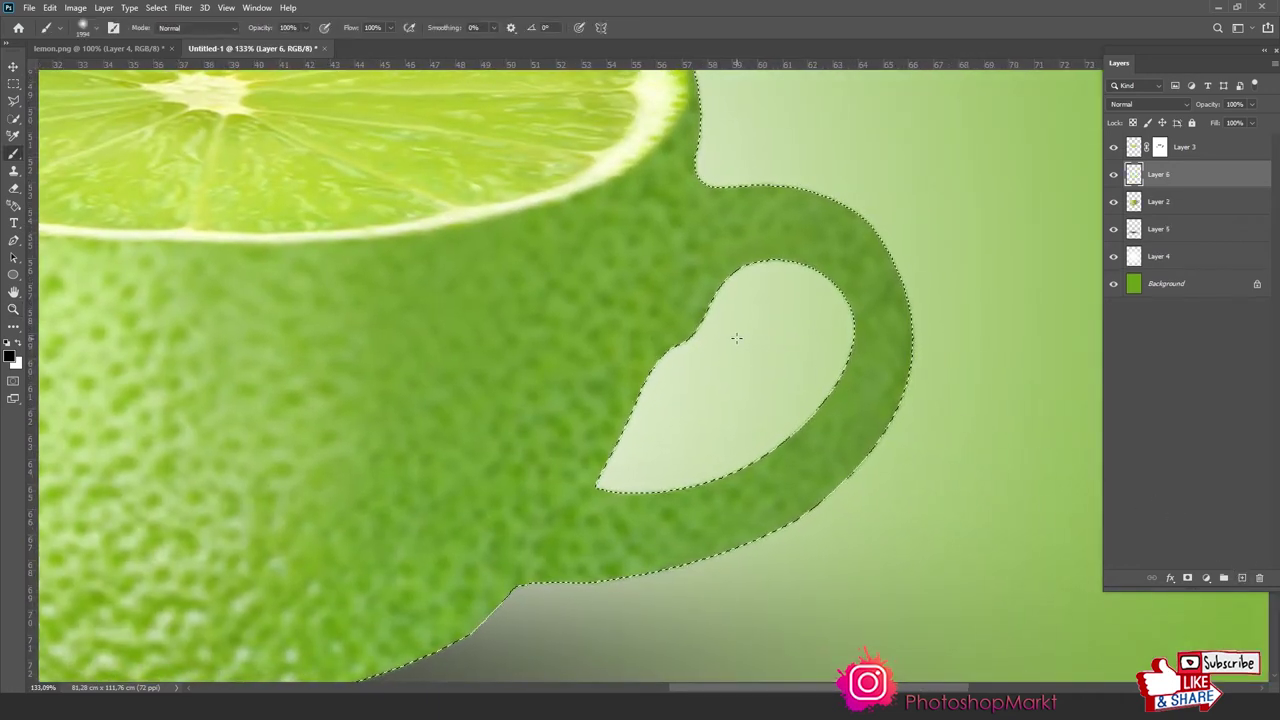
{"action": "right_click", "coordinate": [755, 326]}
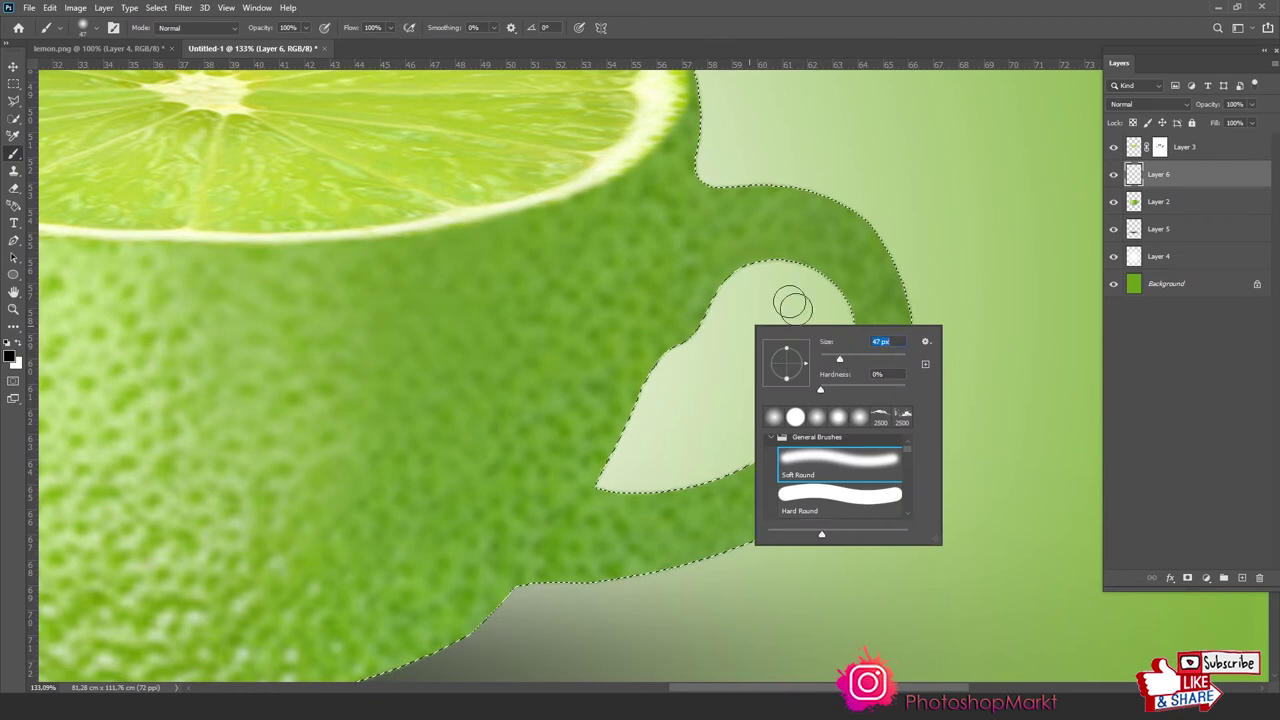
{"action": "type", "text": "18"}
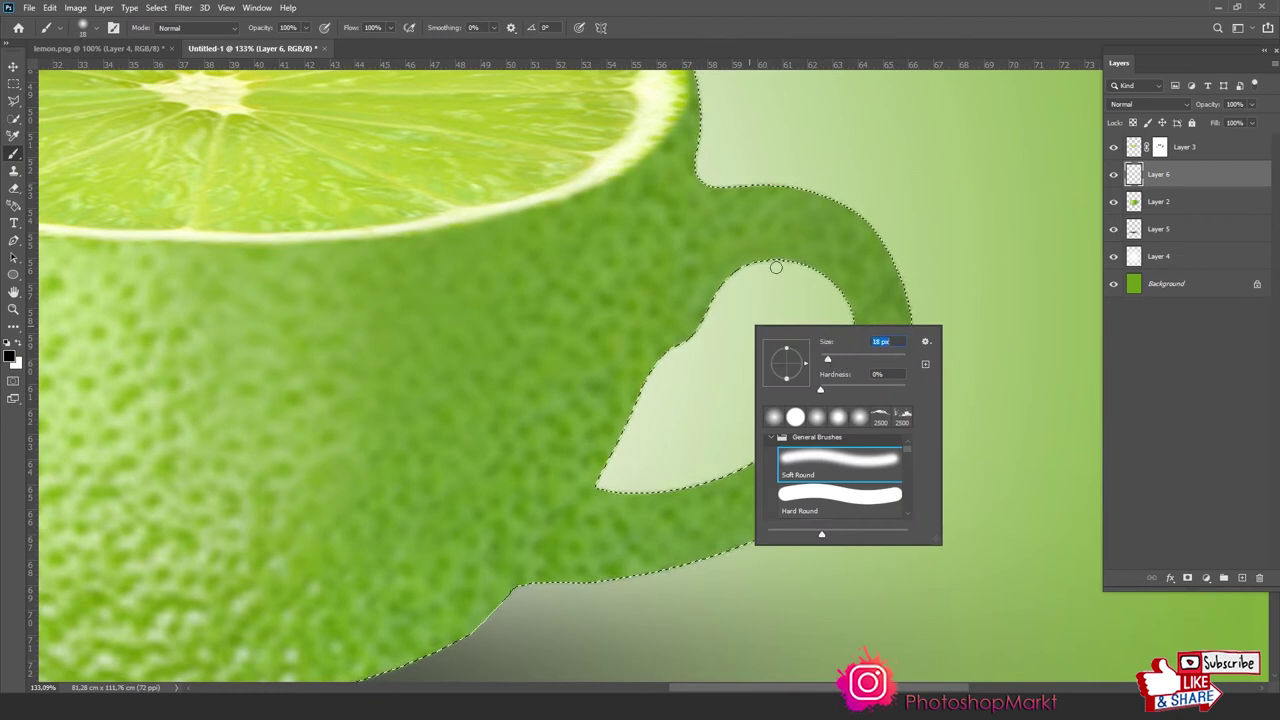
{"action": "key", "text": "Return"}
{"action": "left_click_drag", "start_coordinate": [779, 279], "coordinate": [785, 301]}
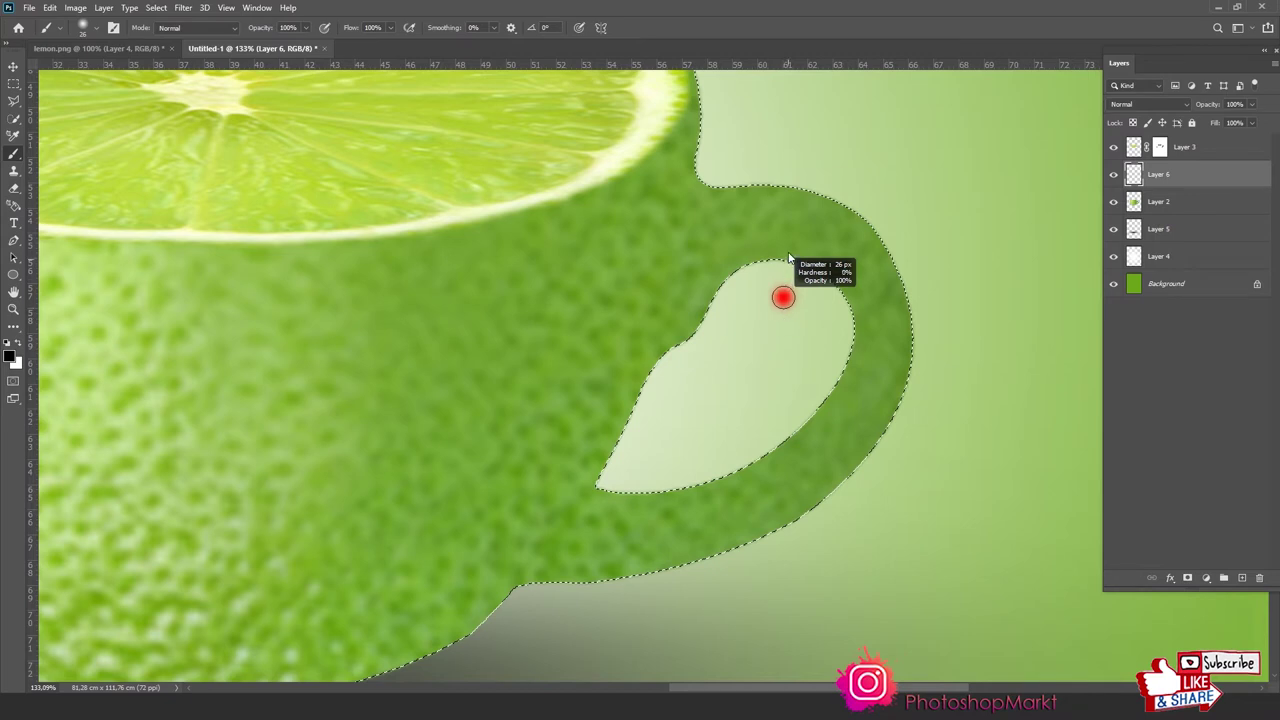
Sample the cup's green #679a22 as foreground colour and lower brush flow to 51%
{"action": "left_click", "coordinate": [12, 356]}
{"action": "left_click", "coordinate": [660, 305]}
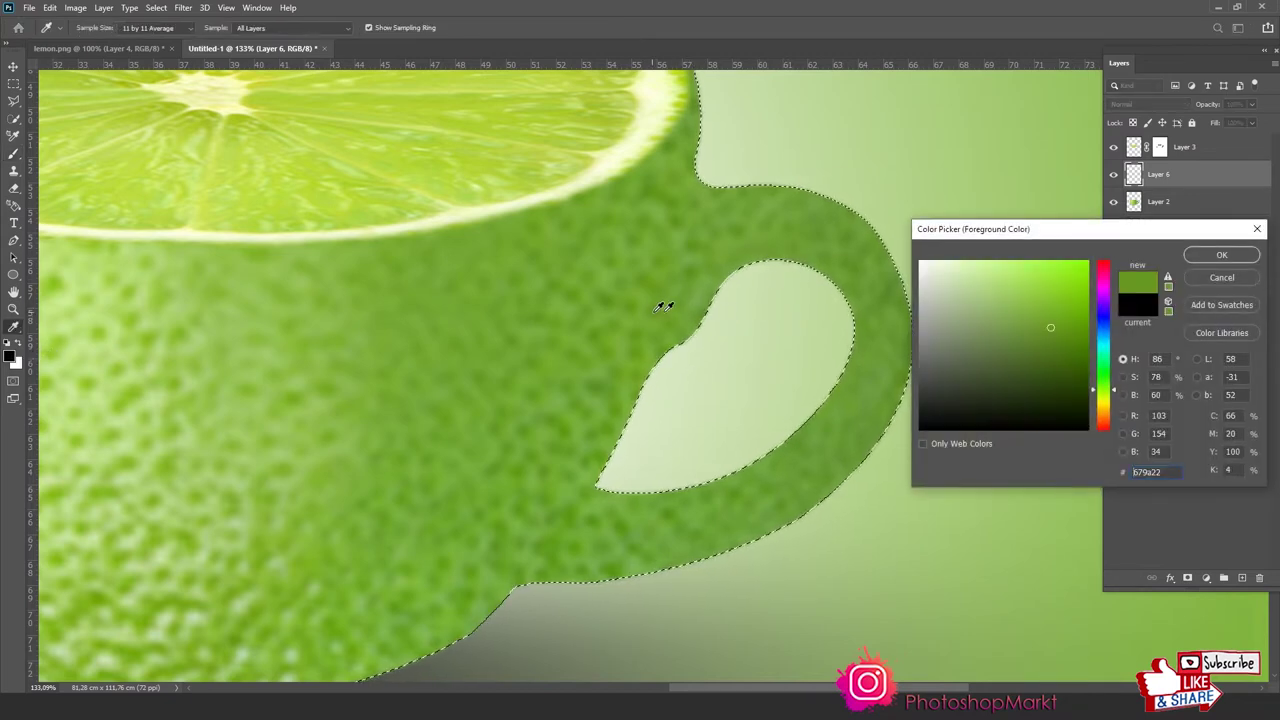
{"action": "left_click", "coordinate": [1221, 256]}
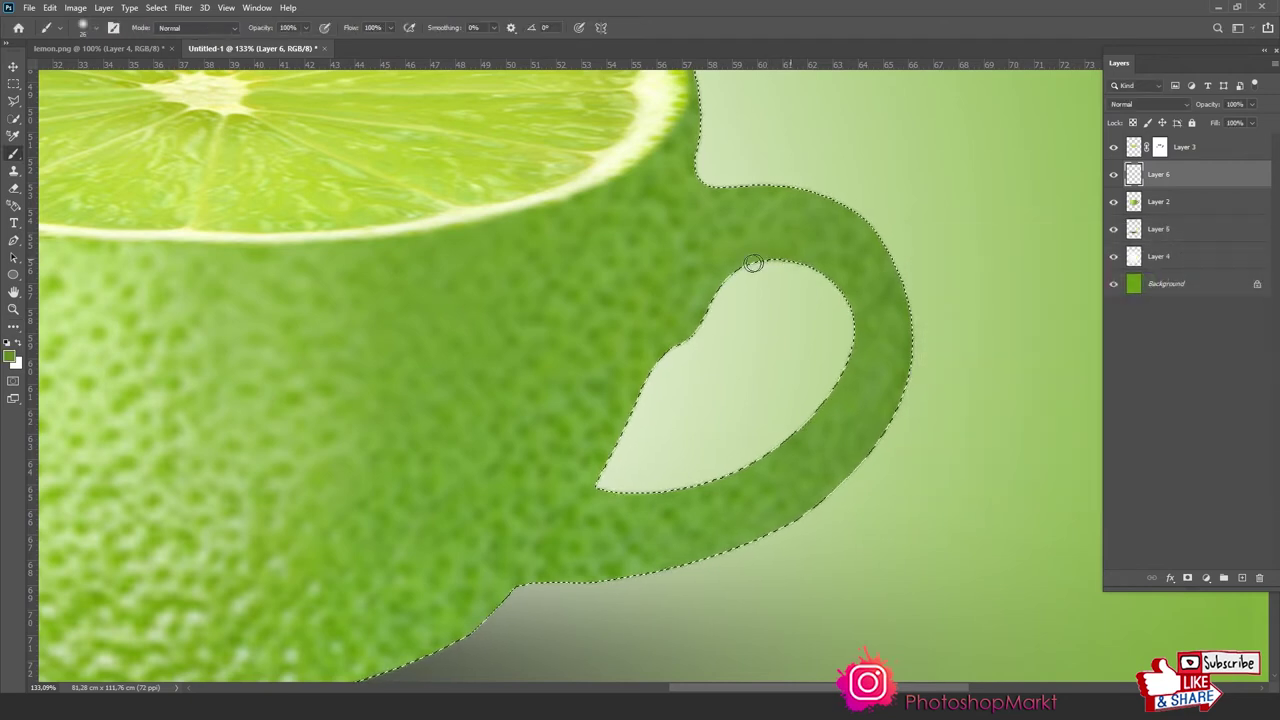
{"action": "right_click", "coordinate": [790, 290]}
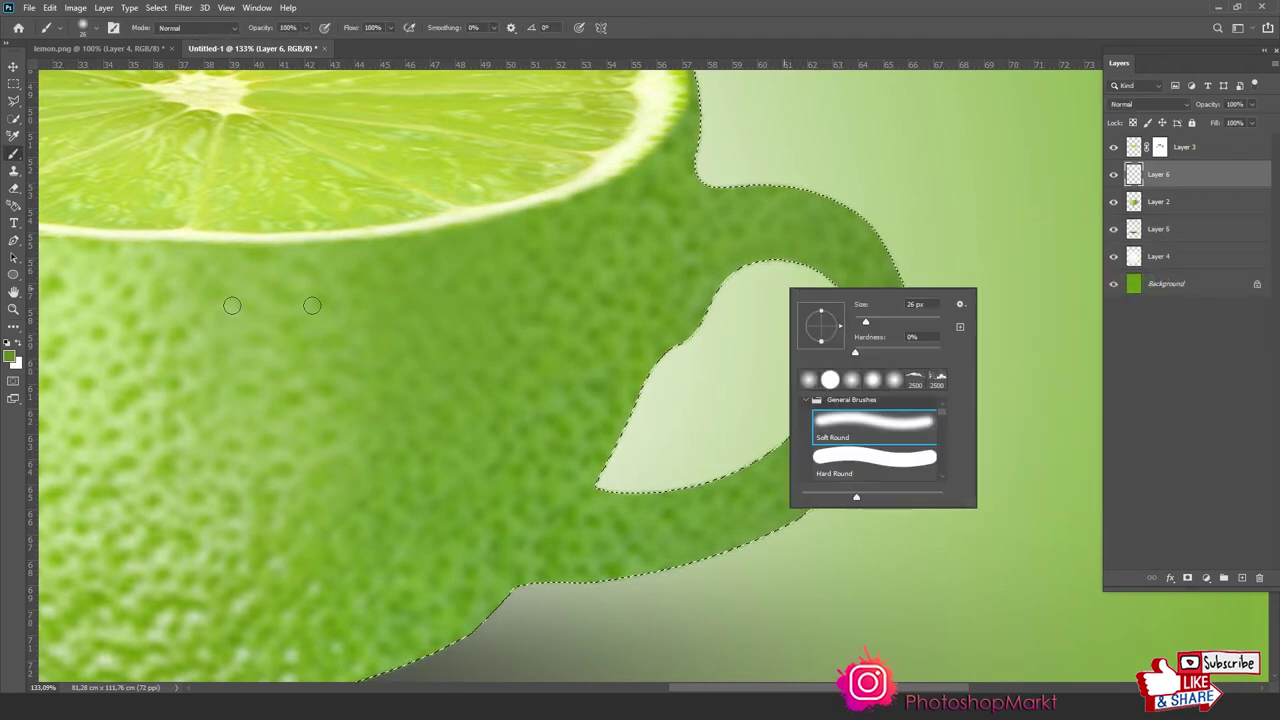
{"action": "left_click", "coordinate": [12, 356]}
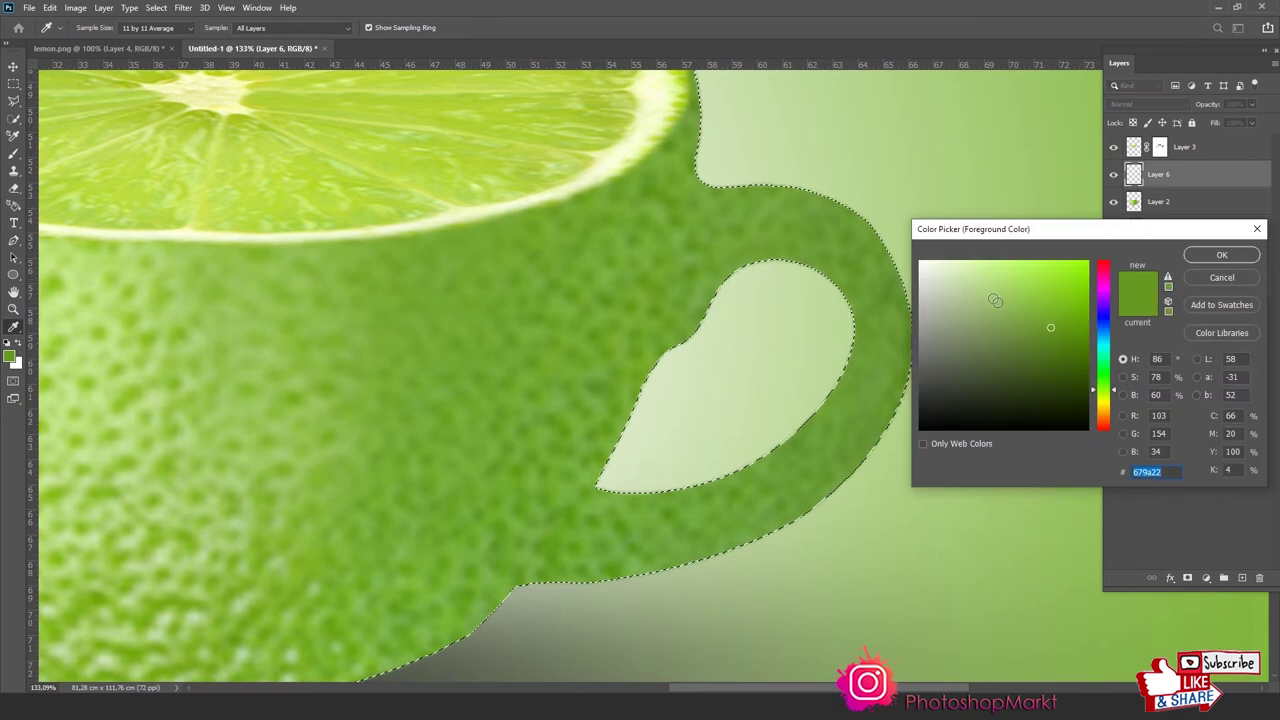
{"action": "left_click", "coordinate": [1221, 254]}
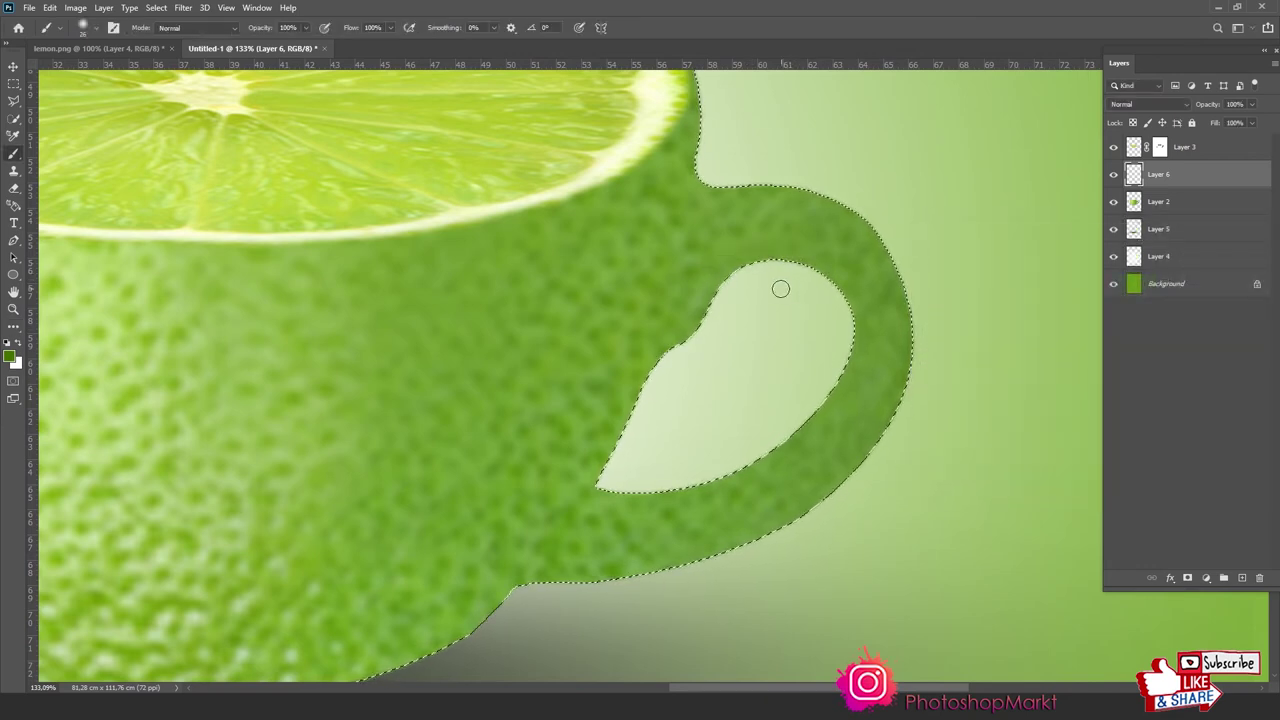
{"action": "key", "text": "shift+7"}
Brush dark green shading along the handle's inner edge on Layer 6
{"action": "right_click", "coordinate": [779, 278]}
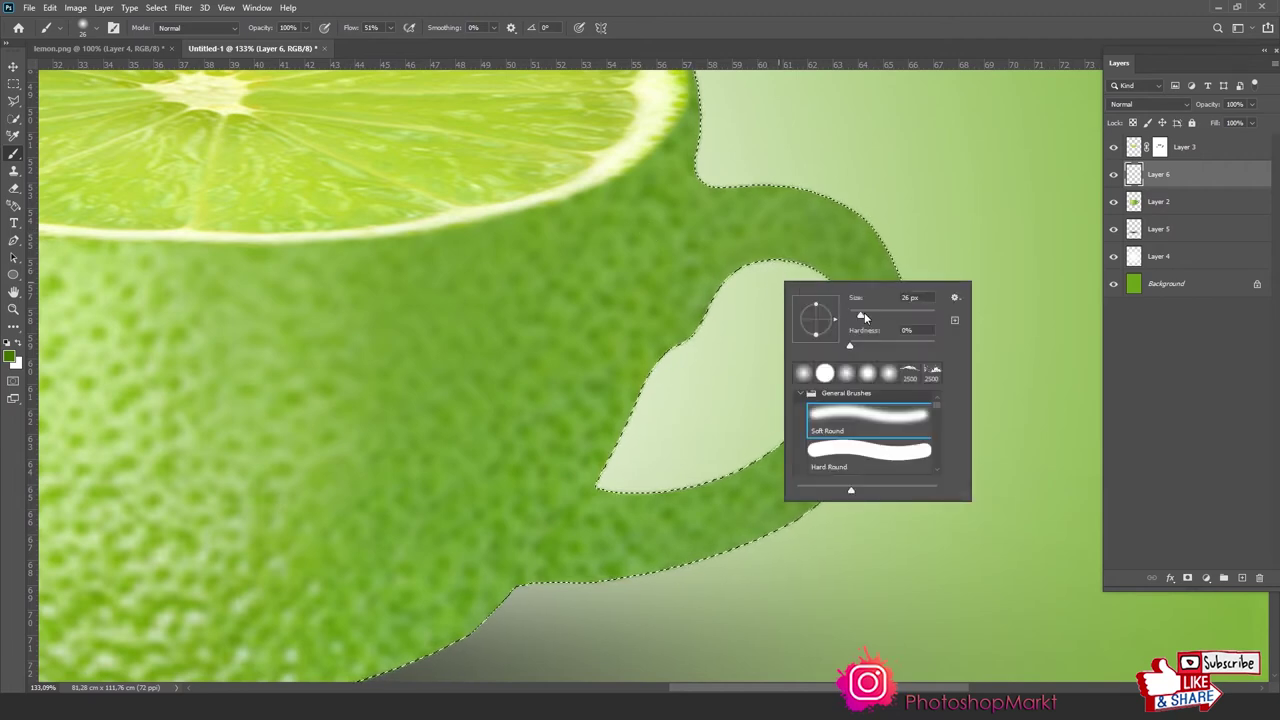
{"action": "left_click", "coordinate": [748, 279]}
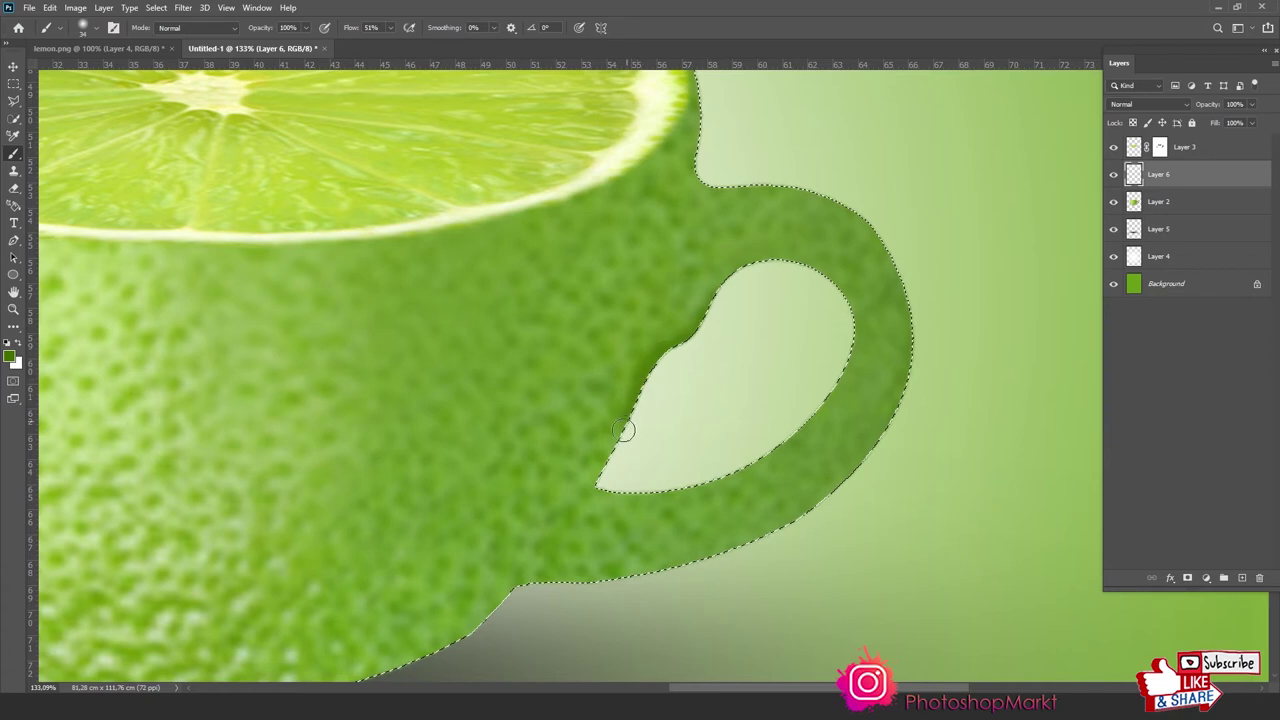
{"action": "mouse_move", "coordinate": [633, 494]}
{"action": "left_mouse_down"}
{"action": "mouse_move", "coordinate": [769, 455]}
{"action": "mouse_move", "coordinate": [827, 390]}
{"action": "left_mouse_up"}
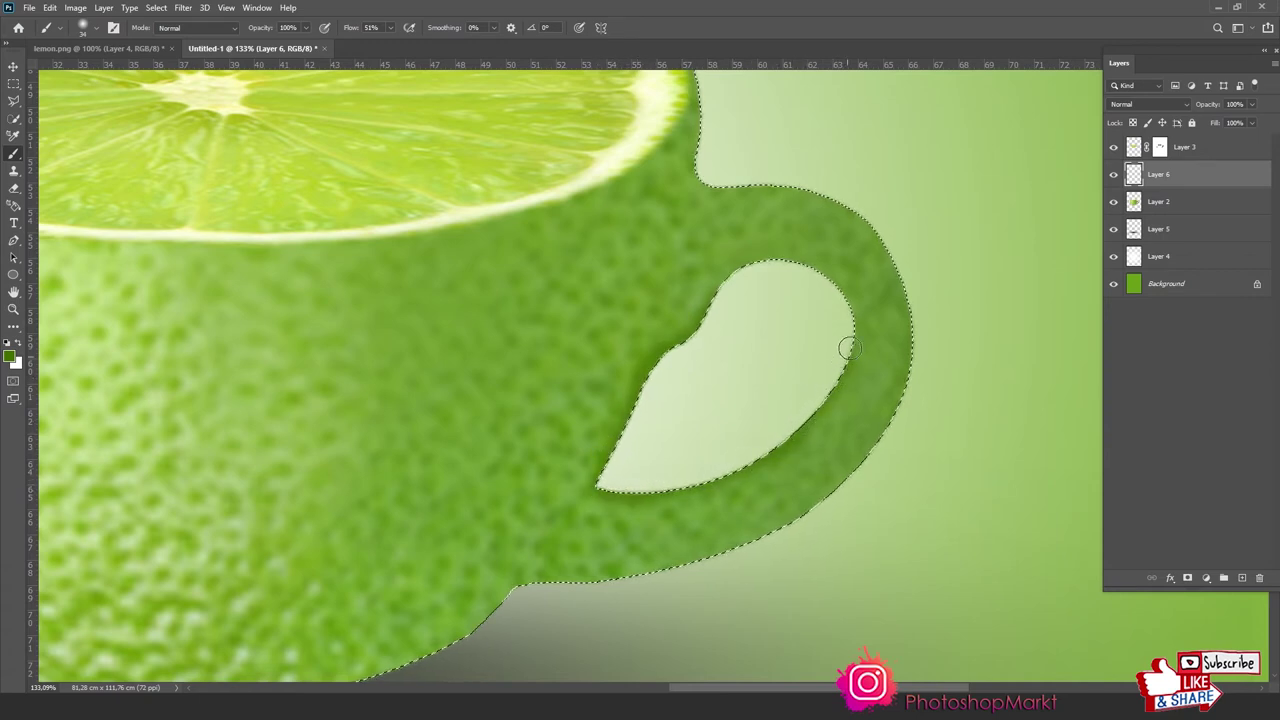
{"action": "mouse_move", "coordinate": [848, 347]}
{"action": "left_mouse_down"}
{"action": "mouse_move", "coordinate": [829, 277]}
{"action": "mouse_move", "coordinate": [777, 264]}
{"action": "mouse_move", "coordinate": [711, 306]}
{"action": "left_mouse_up"}
{"action": "left_click_drag", "start_coordinate": [774, 374], "coordinate": [789, 249]}
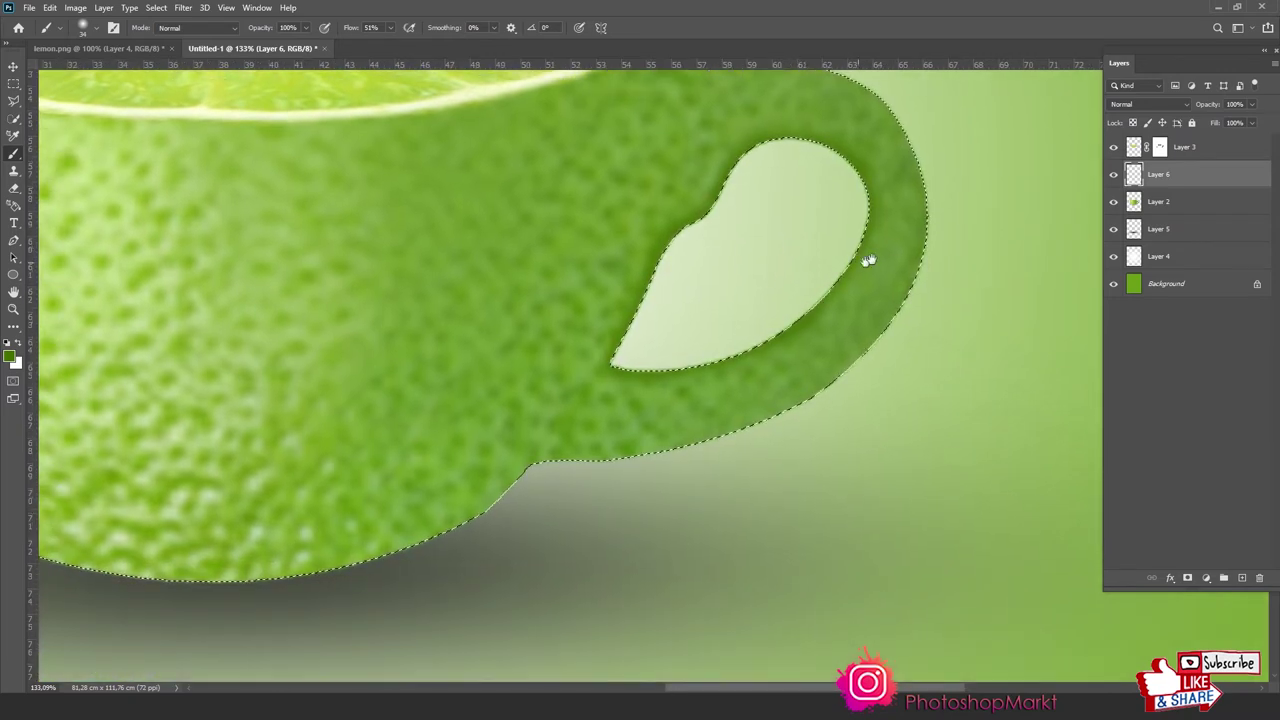
Darken the cup's outer, lower and left edges with soft green strokes
{"action": "left_click_drag", "start_coordinate": [868, 260], "coordinate": [851, 289]}
{"action": "scroll", "coordinate": [734, 171], "scroll_direction": "up", "scroll_amount": 3}
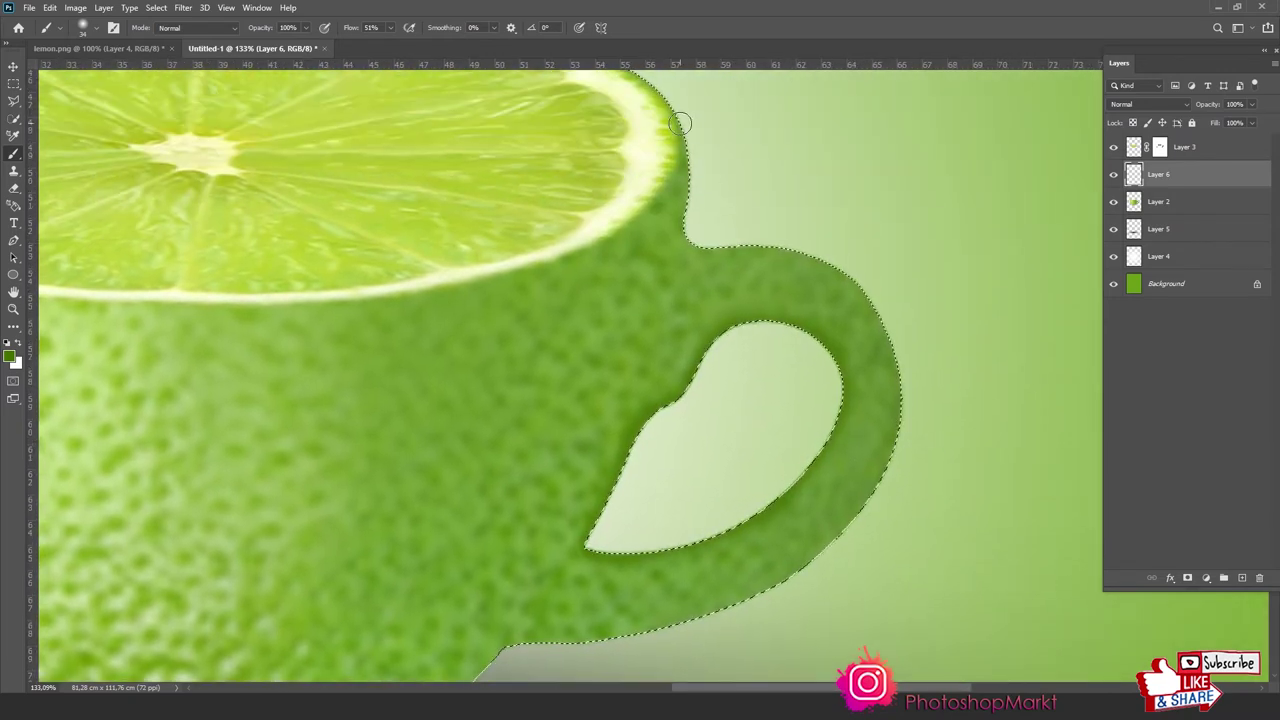
{"action": "mouse_move", "coordinate": [679, 123]}
{"action": "left_mouse_down"}
{"action": "mouse_move", "coordinate": [700, 234]}
{"action": "mouse_move", "coordinate": [851, 272]}
{"action": "mouse_move", "coordinate": [894, 343]}
{"action": "mouse_move", "coordinate": [903, 391]}
{"action": "mouse_move", "coordinate": [890, 455]}
{"action": "mouse_move", "coordinate": [894, 354]}
{"action": "mouse_move", "coordinate": [777, 489]}
{"action": "mouse_move", "coordinate": [677, 529]}
{"action": "mouse_move", "coordinate": [505, 552]}
{"action": "mouse_move", "coordinate": [484, 570]}
{"action": "mouse_move", "coordinate": [731, 428]}
{"action": "mouse_move", "coordinate": [638, 493]}
{"action": "mouse_move", "coordinate": [540, 522]}
{"action": "mouse_move", "coordinate": [322, 532]}
{"action": "left_mouse_up"}
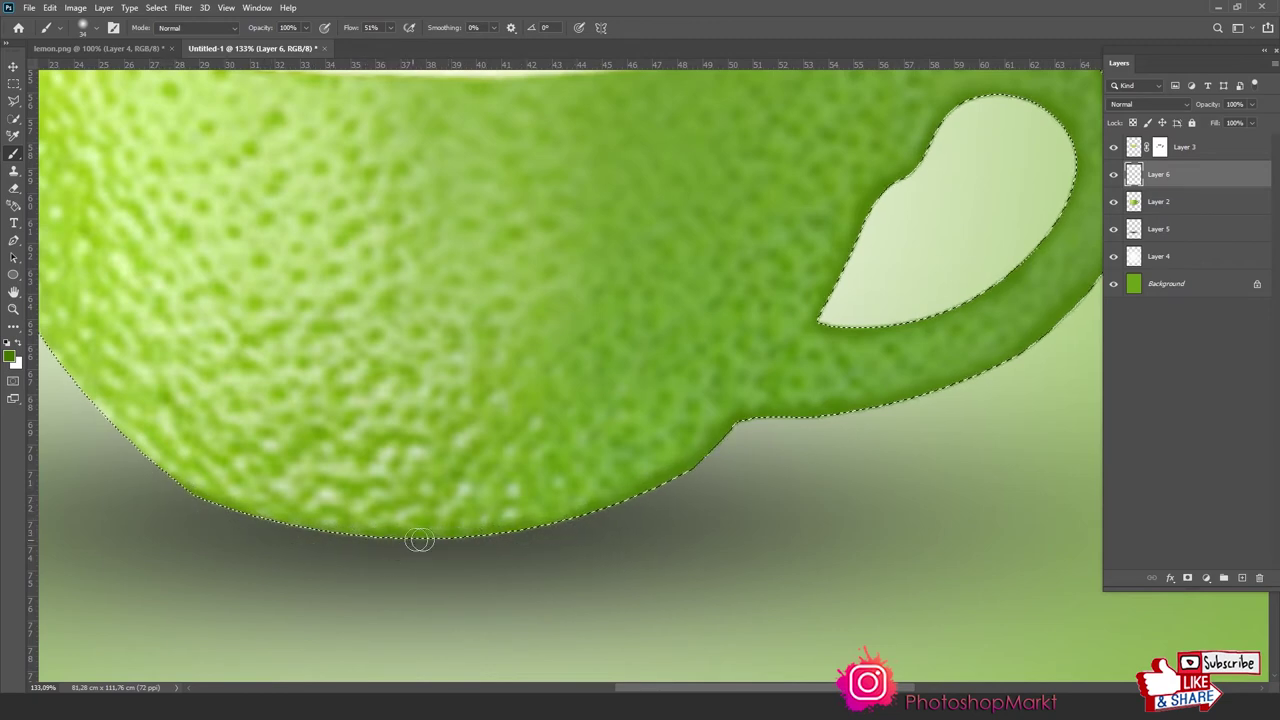
{"action": "mouse_move", "coordinate": [451, 537]}
{"action": "left_mouse_down"}
{"action": "mouse_move", "coordinate": [277, 526]}
{"action": "mouse_move", "coordinate": [186, 496]}
{"action": "mouse_move", "coordinate": [486, 457]}
{"action": "mouse_move", "coordinate": [629, 494]}
{"action": "mouse_move", "coordinate": [543, 449]}
{"action": "left_mouse_up"}
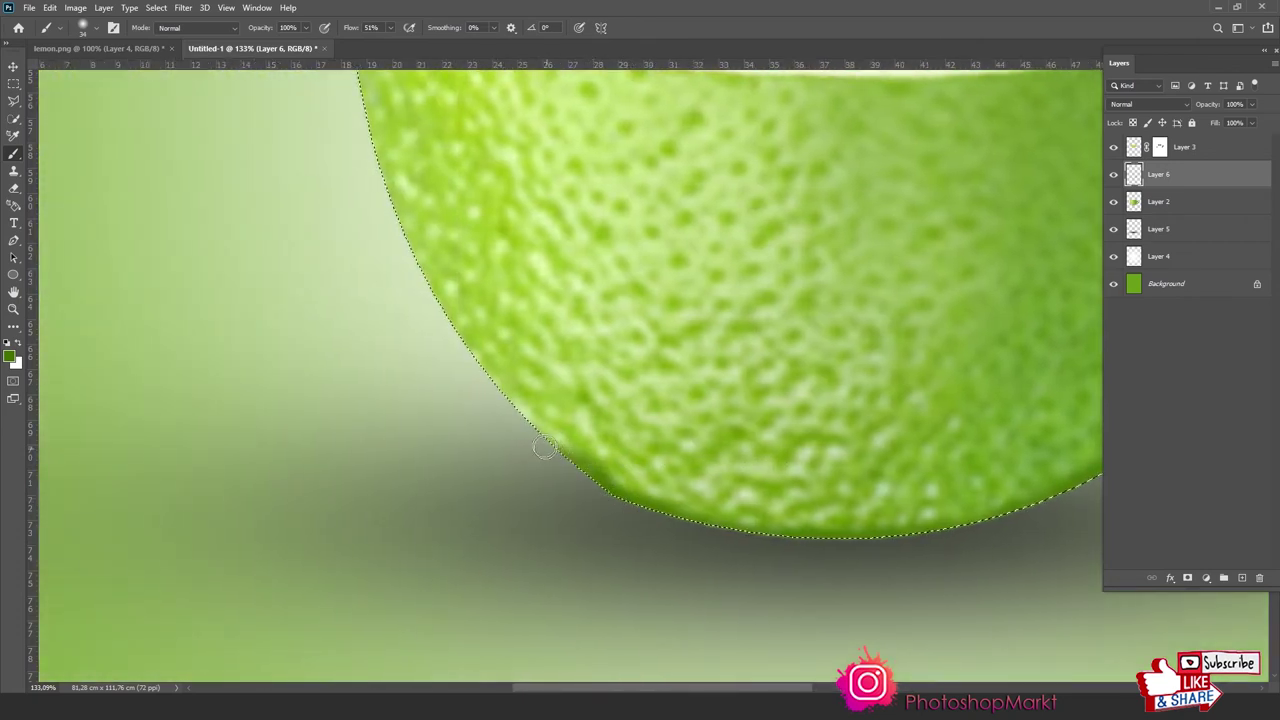
{"action": "mouse_move", "coordinate": [512, 409]}
{"action": "left_mouse_down"}
{"action": "mouse_move", "coordinate": [437, 309]}
{"action": "mouse_move", "coordinate": [454, 342]}
{"action": "left_mouse_up"}
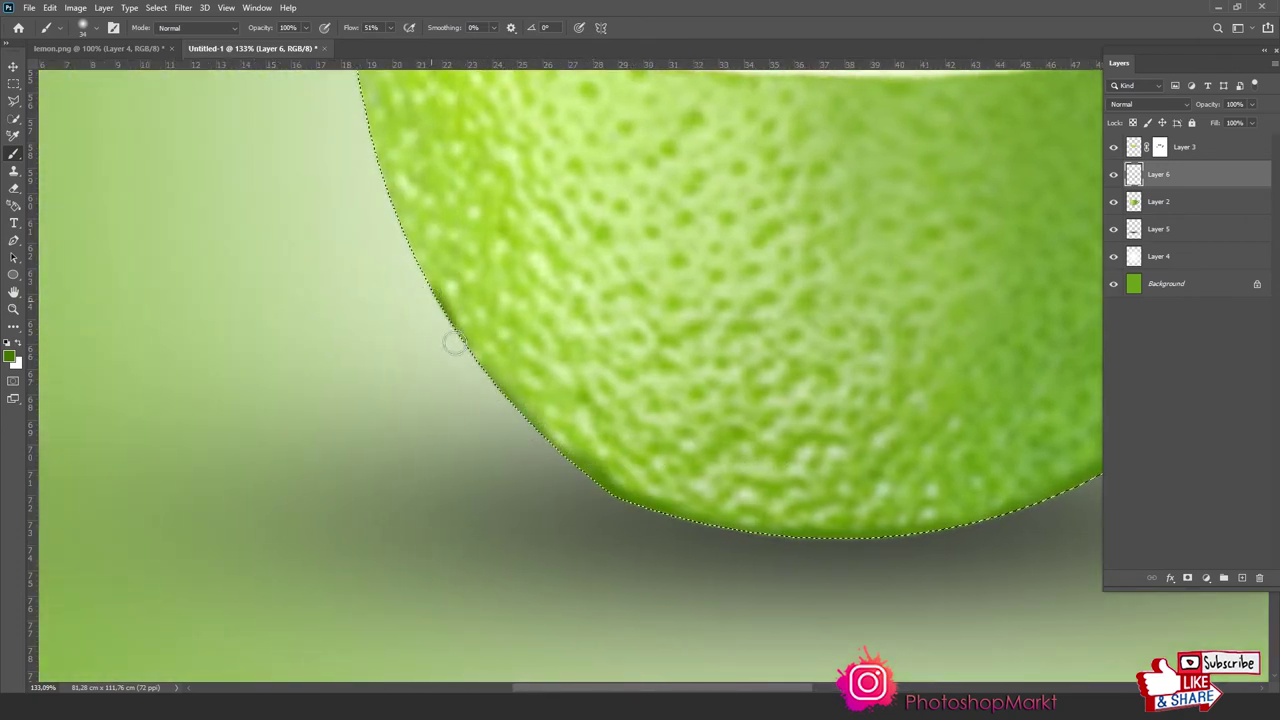
{"action": "mouse_move", "coordinate": [655, 516]}
{"action": "left_mouse_down"}
{"action": "mouse_move", "coordinate": [526, 420]}
{"action": "mouse_move", "coordinate": [403, 251]}
{"action": "mouse_move", "coordinate": [523, 523]}
{"action": "mouse_move", "coordinate": [483, 405]}
{"action": "left_mouse_up"}
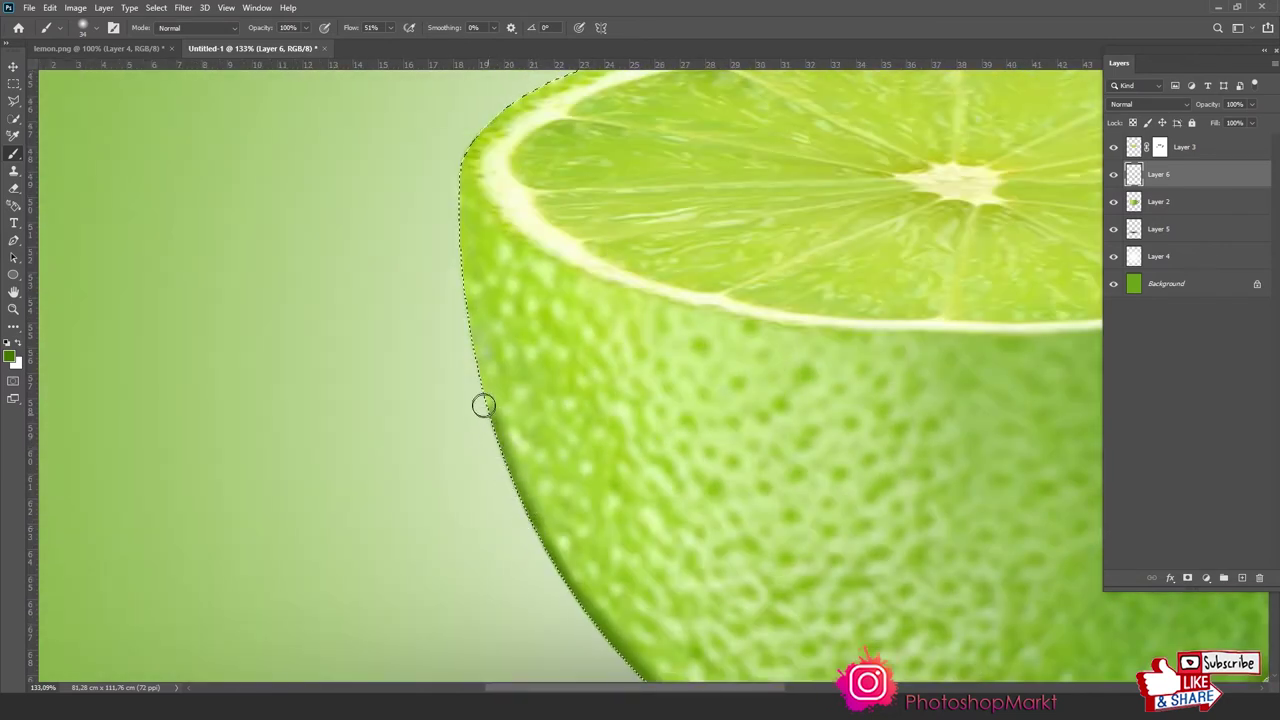
{"action": "mouse_move", "coordinate": [454, 293]}
{"action": "left_mouse_down"}
{"action": "mouse_move", "coordinate": [449, 197]}
{"action": "mouse_move", "coordinate": [474, 120]}
{"action": "mouse_move", "coordinate": [451, 157]}
{"action": "mouse_move", "coordinate": [458, 310]}
{"action": "left_mouse_up"}
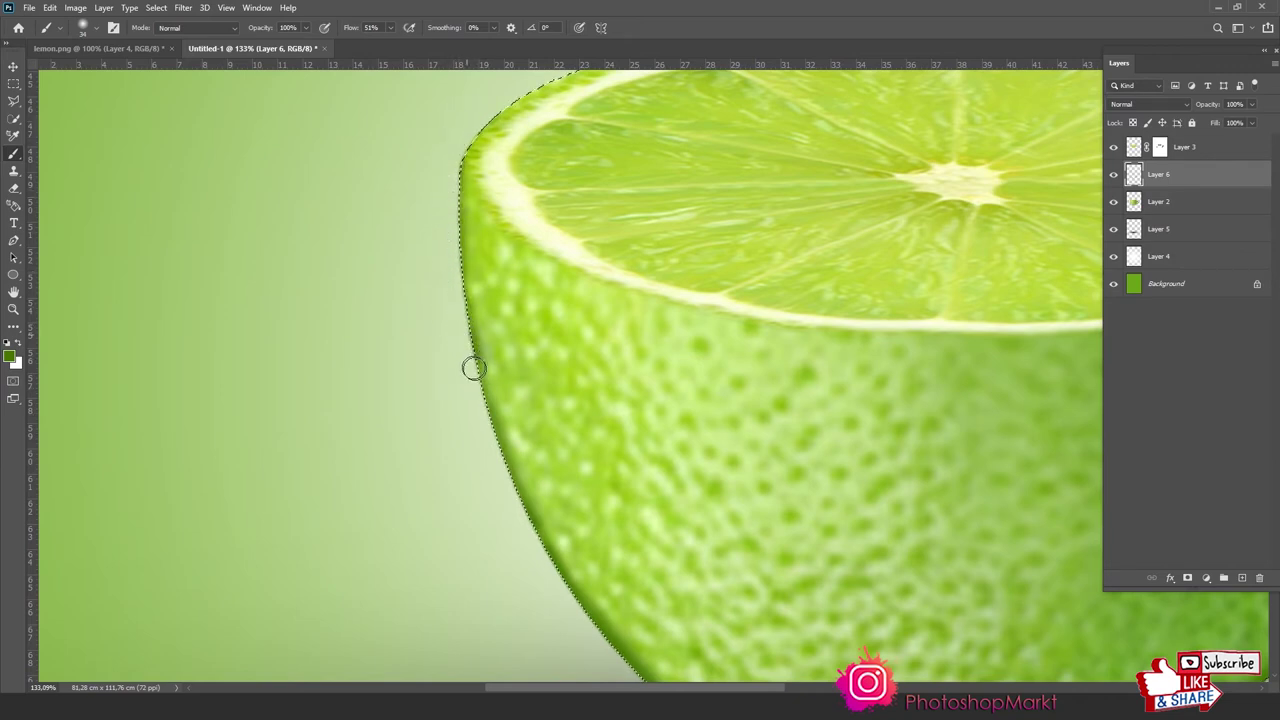
{"action": "mouse_move", "coordinate": [504, 453]}
{"action": "left_mouse_down"}
{"action": "mouse_move", "coordinate": [543, 491]}
{"action": "mouse_move", "coordinate": [520, 429]}
{"action": "left_mouse_up"}
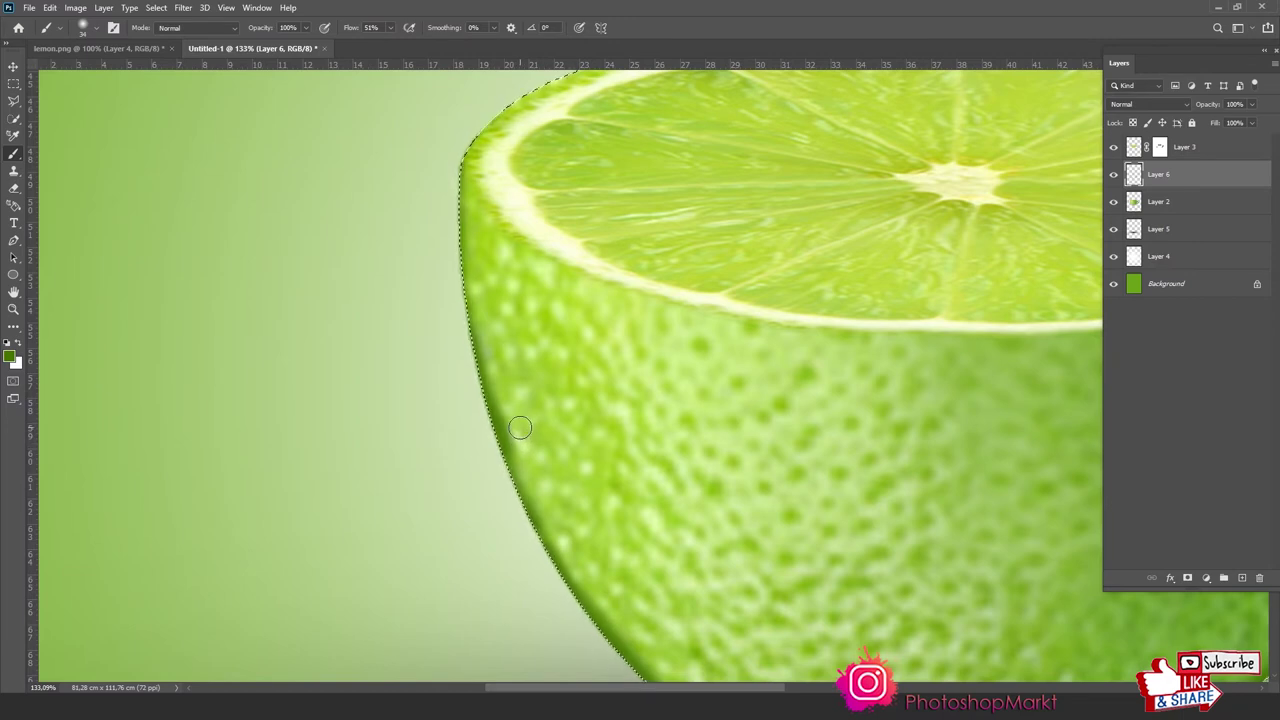
Switch to the Eraser with a soft round tip and enlarge its size
{"action": "key", "text": "e"}
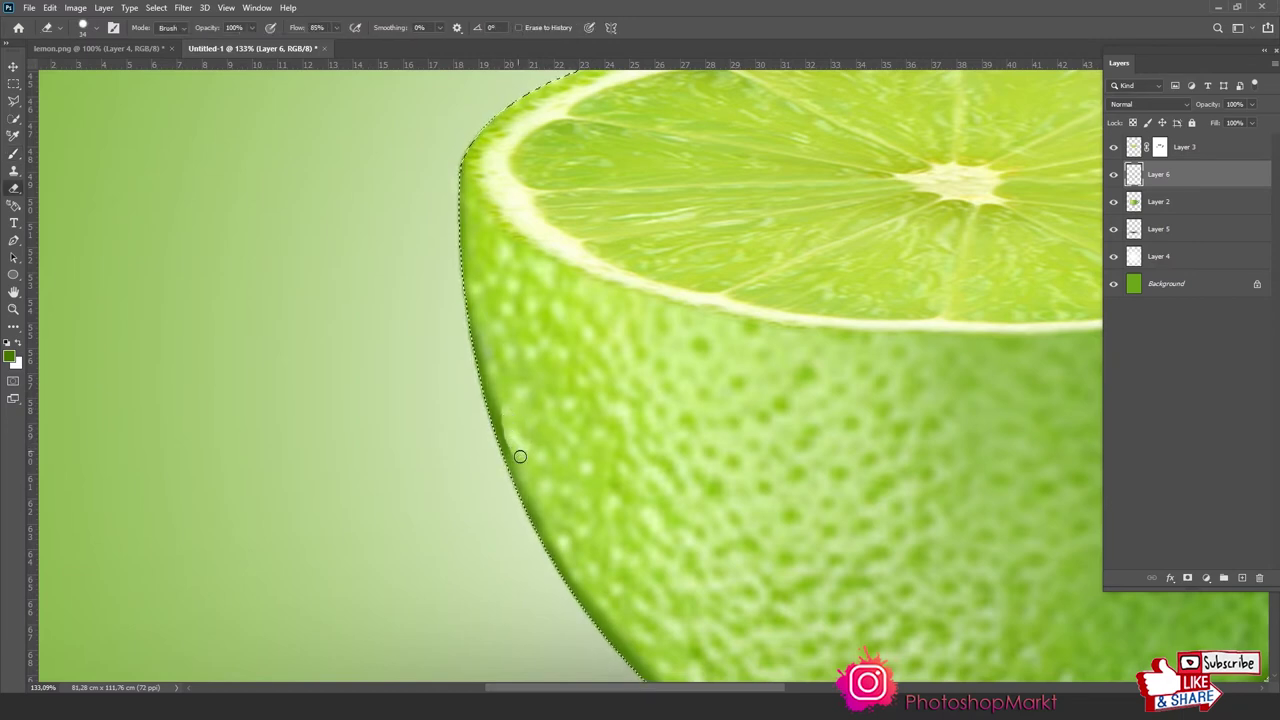
{"action": "right_click", "coordinate": [575, 436]}
{"action": "left_click", "coordinate": [655, 565]}
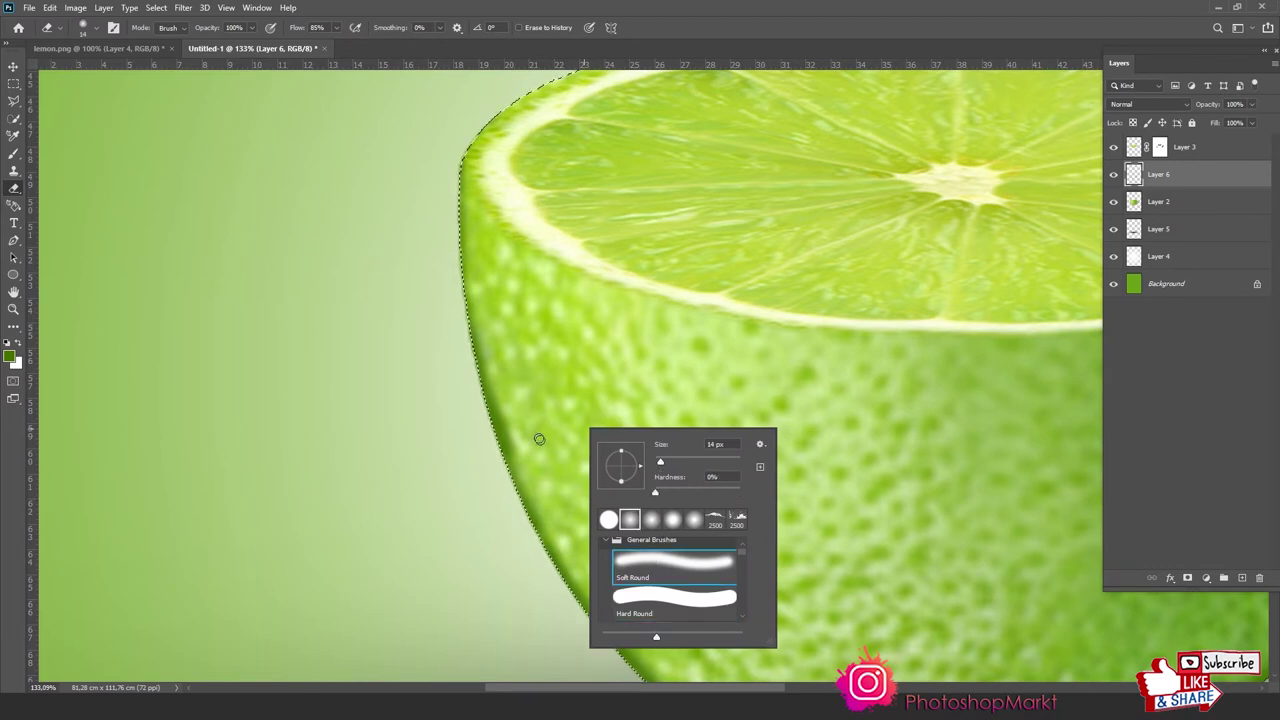
{"action": "key", "text": "Escape"}
{"action": "key", "text": "bracketright"}
{"action": "key", "text": "bracketright"}
{"action": "right_click", "coordinate": [578, 430]}
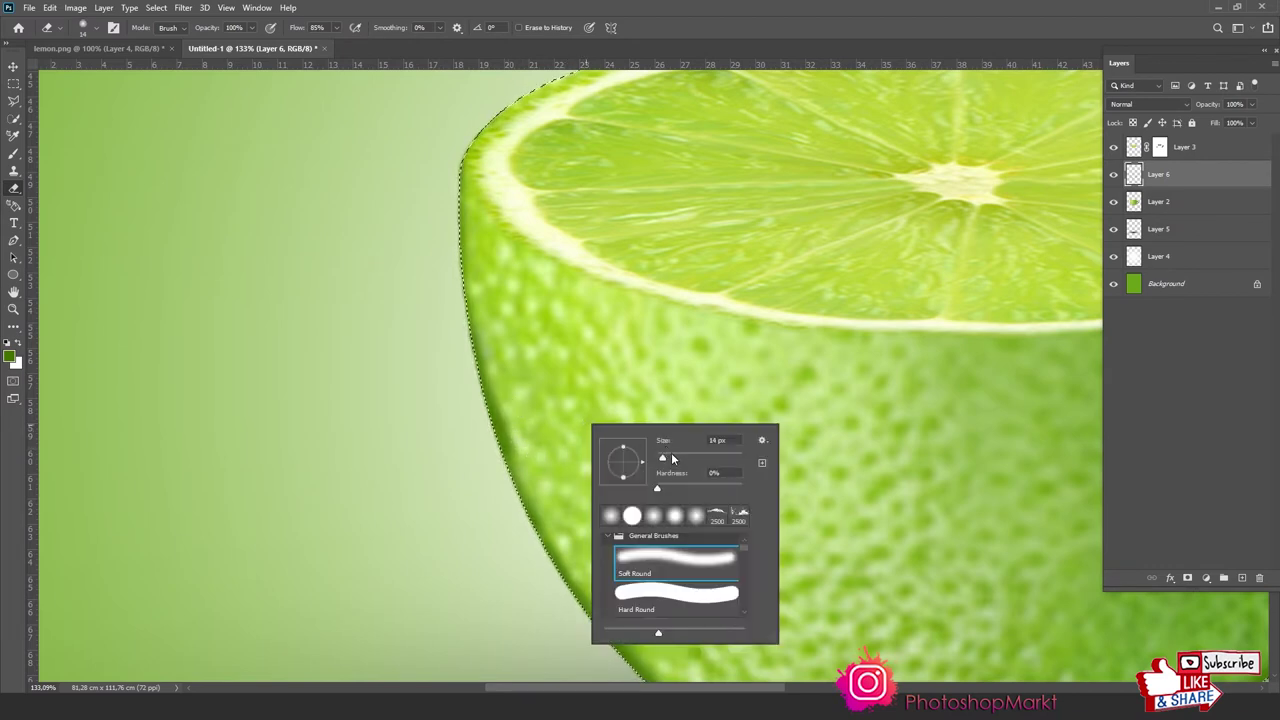
{"action": "right_click", "coordinate": [573, 370], "text": "alt"}
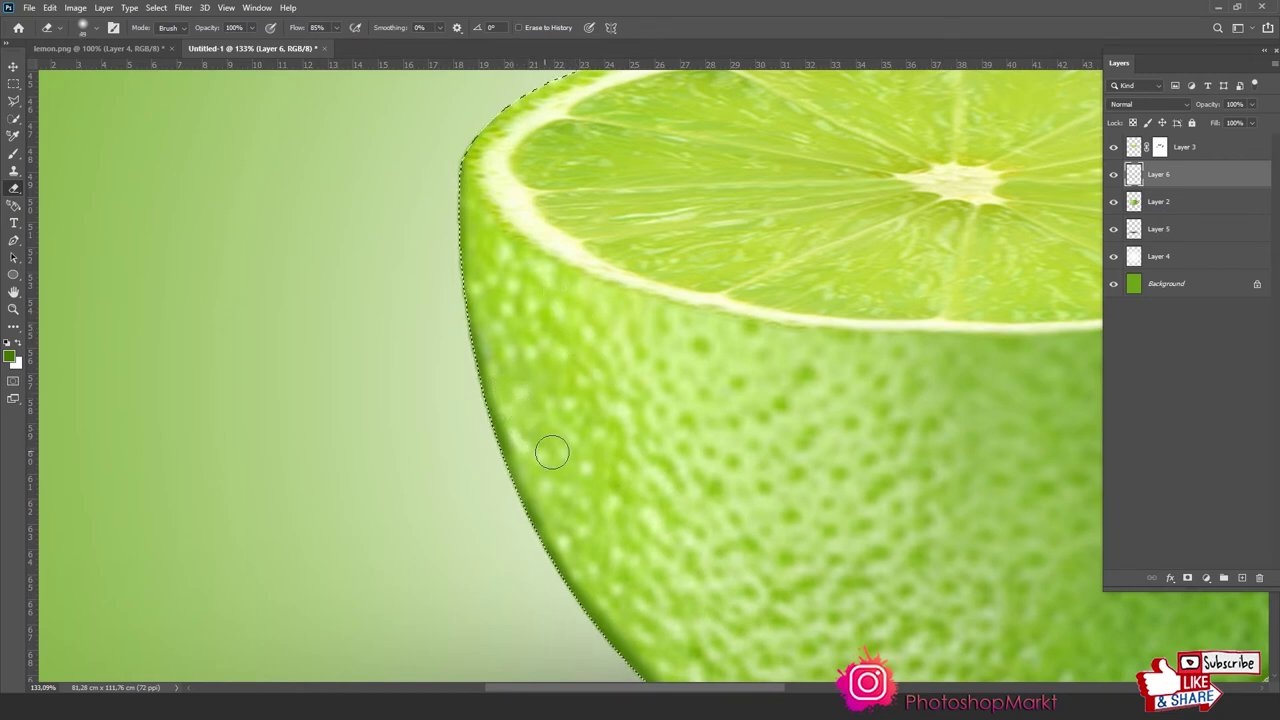
Zoom in on the cup and set the Eraser flow to 34%
{"action": "key", "text": "z"}
{"action": "right_click", "coordinate": [590, 412]}
{"action": "left_click", "coordinate": [594, 414]}
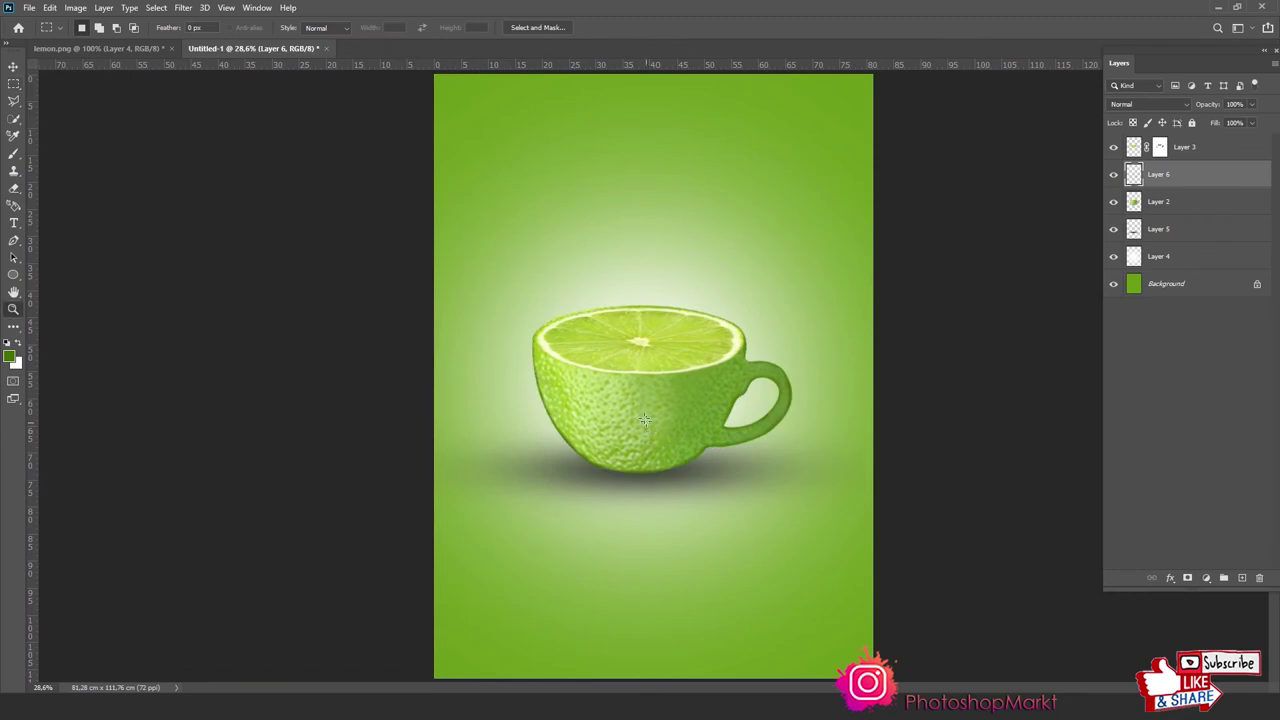
{"action": "left_click_drag", "start_coordinate": [492, 310], "coordinate": [851, 523]}
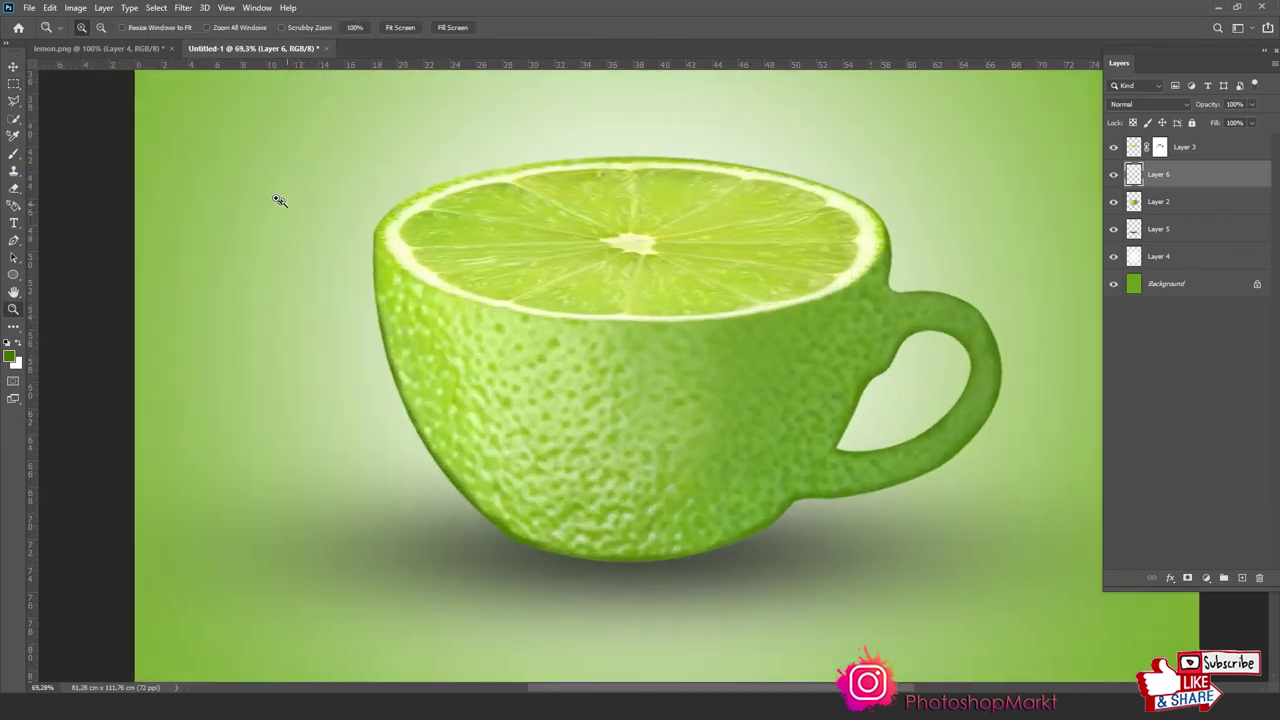
{"action": "left_click_drag", "start_coordinate": [279, 200], "coordinate": [694, 614]}
{"action": "key", "text": "e"}
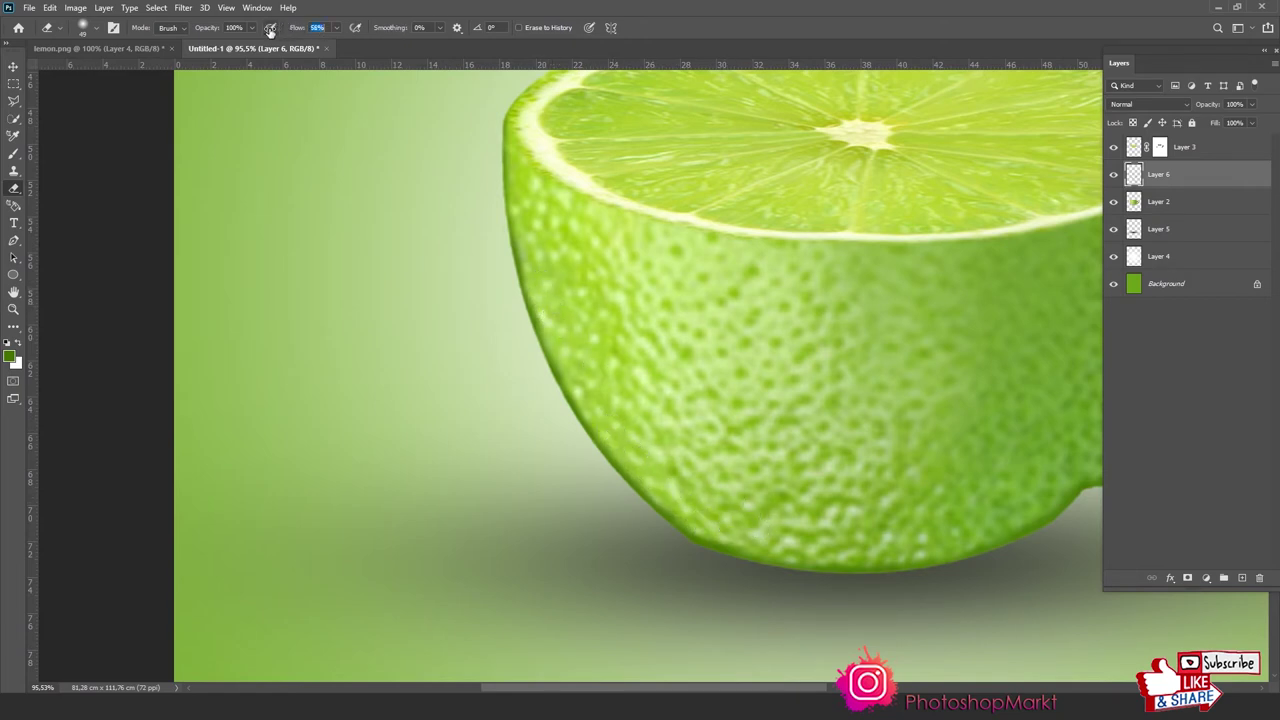
{"action": "type", "text": "34"}
{"action": "key", "text": "Return"}
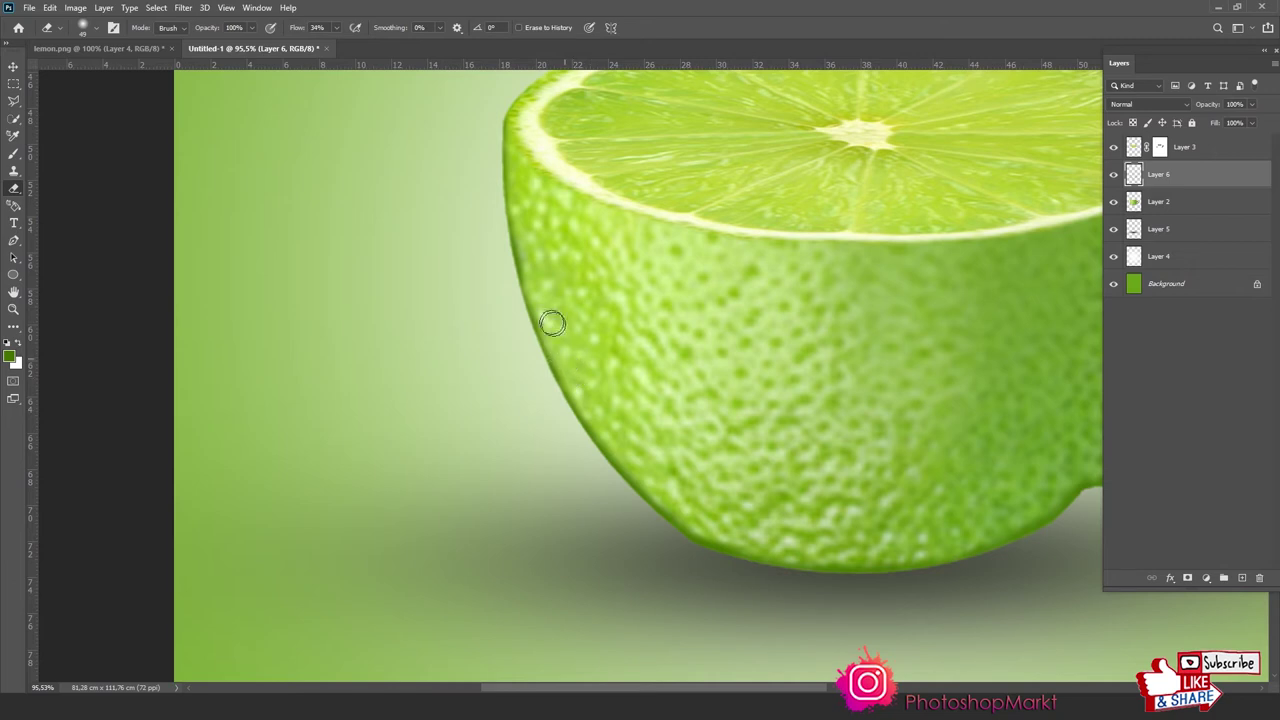
Fit the whole poster on screen and select the Move tool
{"action": "key", "text": "z"}
{"action": "key", "text": "ctrl+0"}
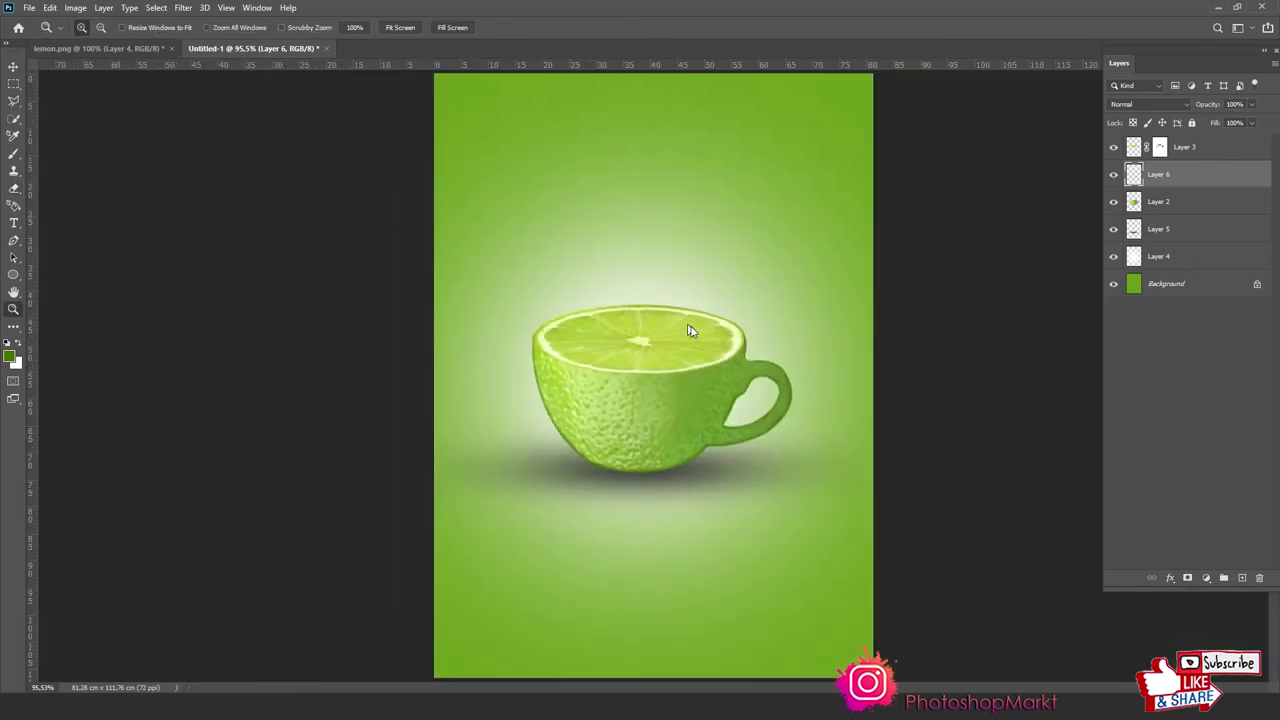
{"action": "left_click_drag", "start_coordinate": [428, 189], "coordinate": [911, 560]}
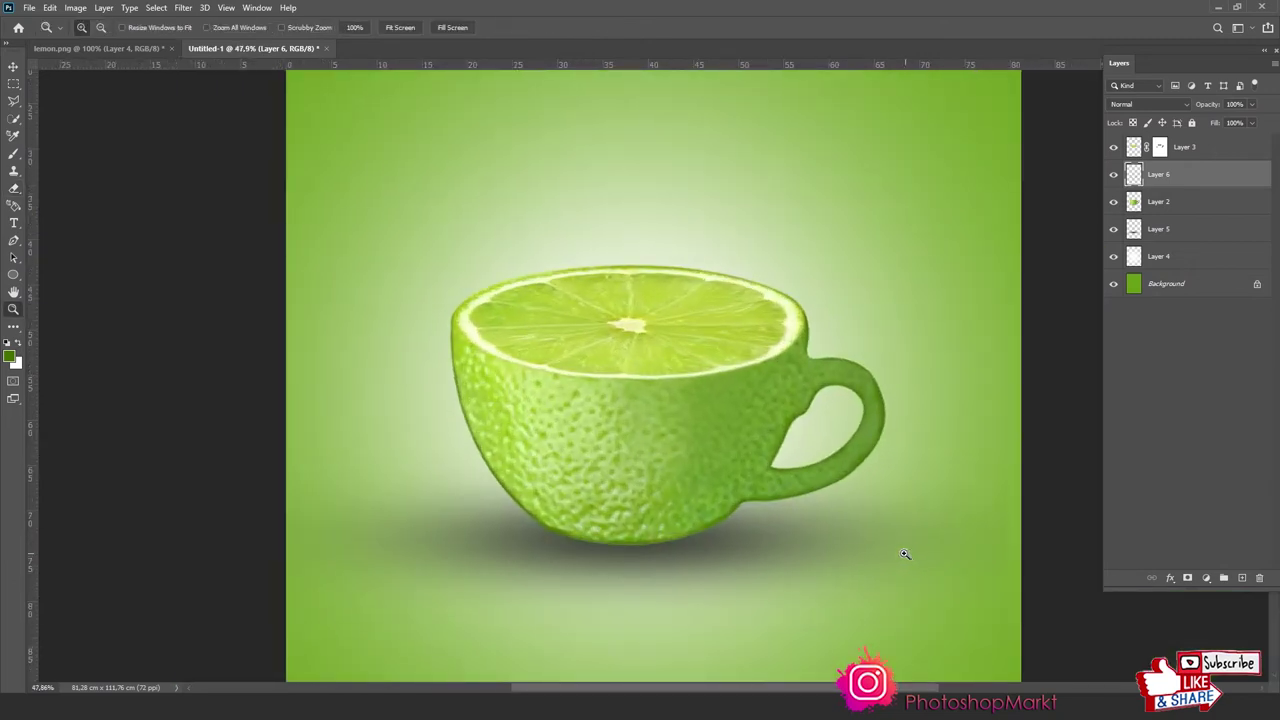
{"action": "right_click", "coordinate": [753, 421]}
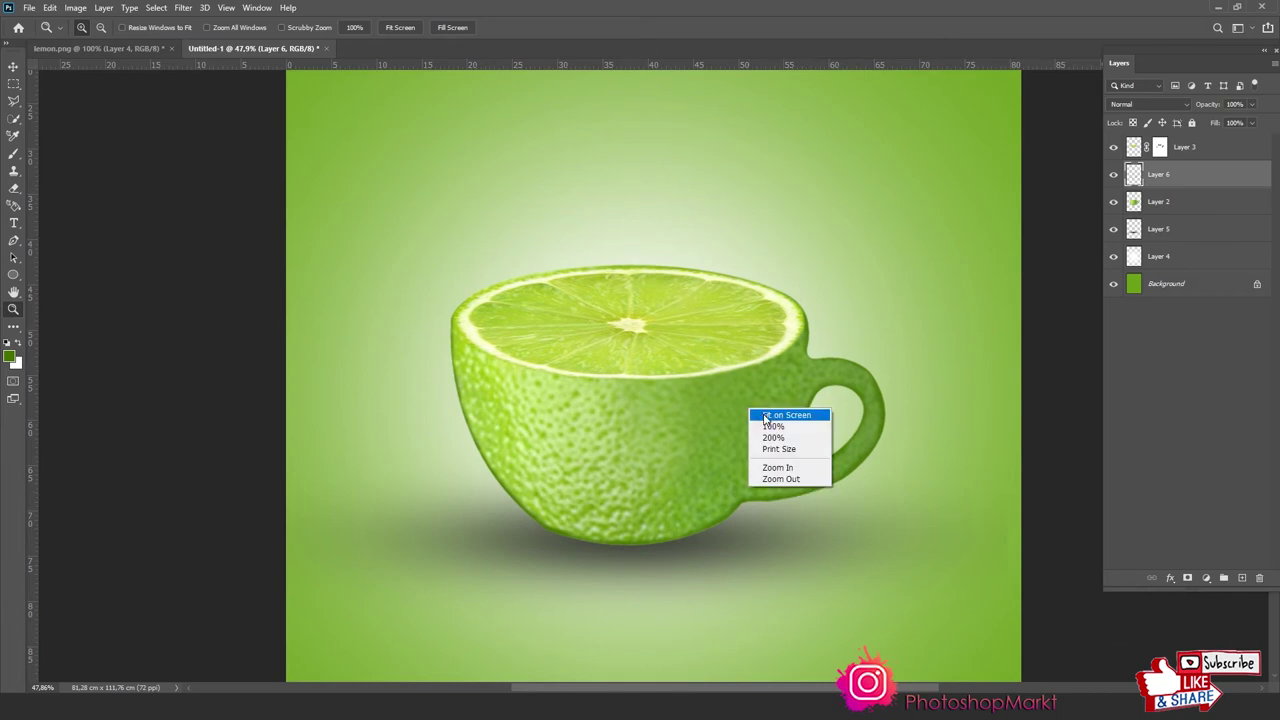
{"action": "left_click", "coordinate": [765, 416]}
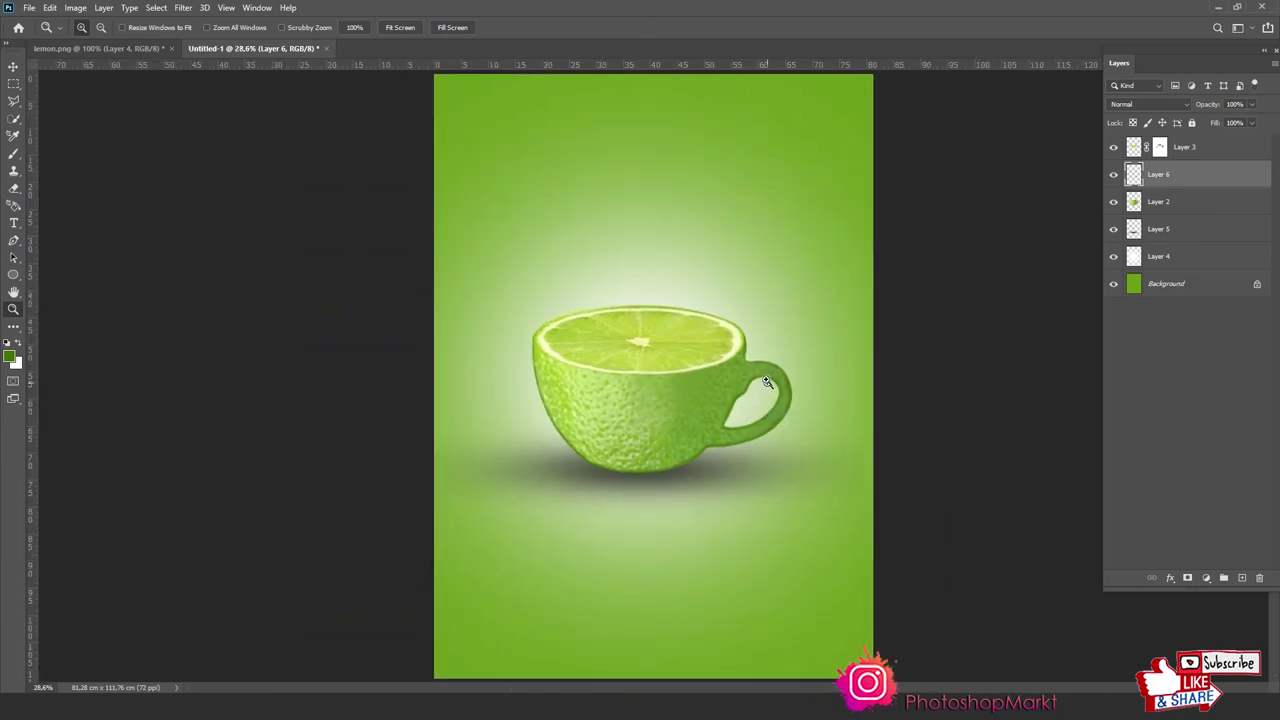
{"action": "left_click", "coordinate": [13, 67]}
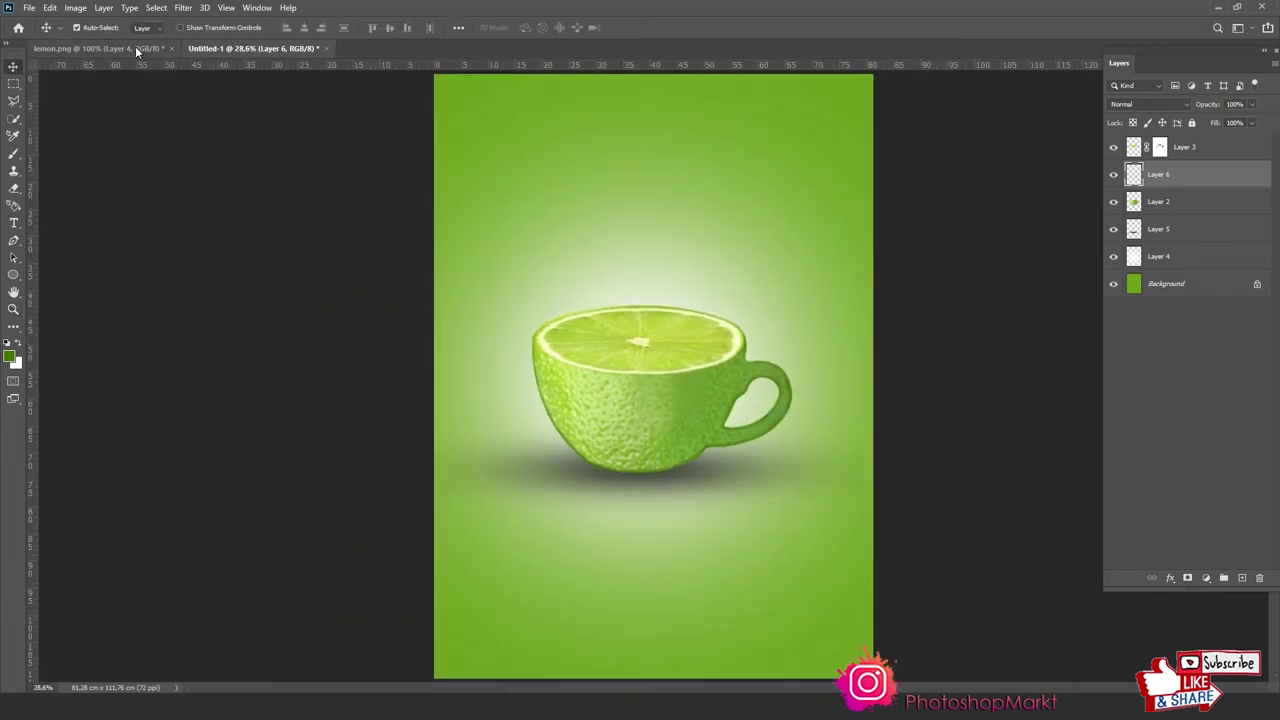
Bring the lime slices from lemon.png into the poster, rotate and flip them horizontally
{"action": "left_click", "coordinate": [135, 47]}
{"action": "left_click_drag", "start_coordinate": [477, 352], "coordinate": [540, 446]}
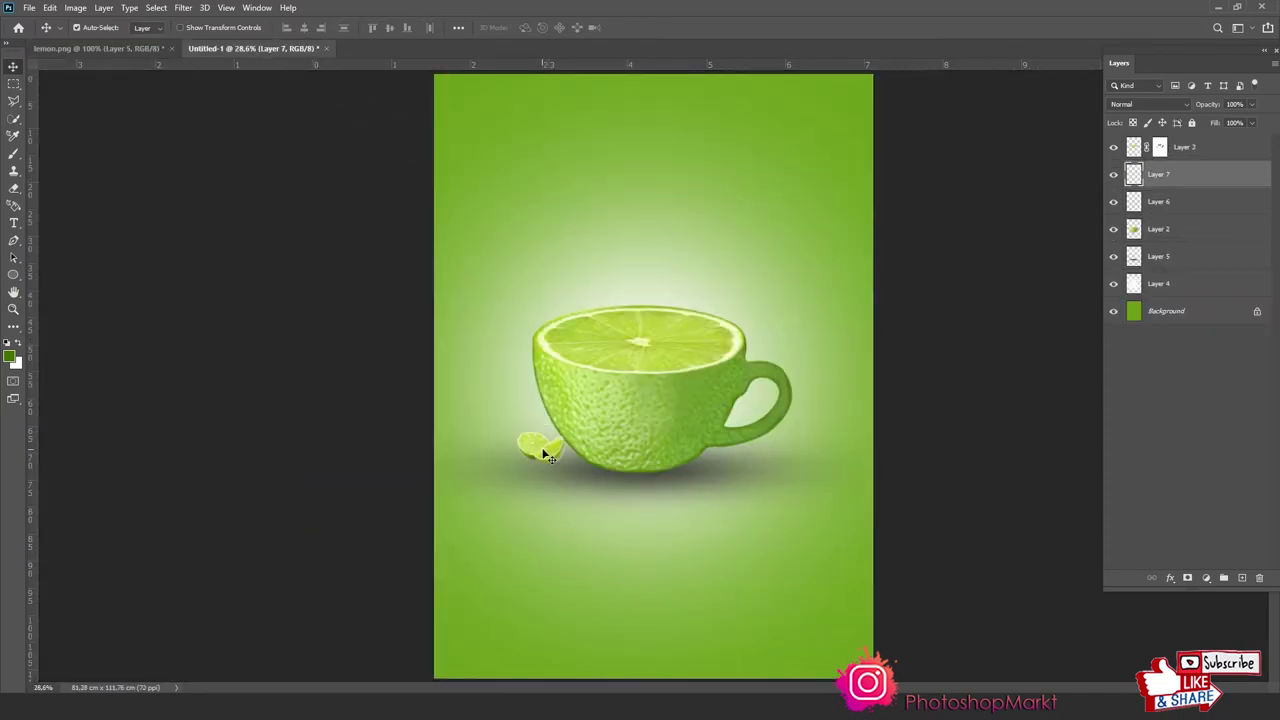
{"action": "key", "text": "ctrl+t"}
{"action": "key", "text": "ctrl+plus"}
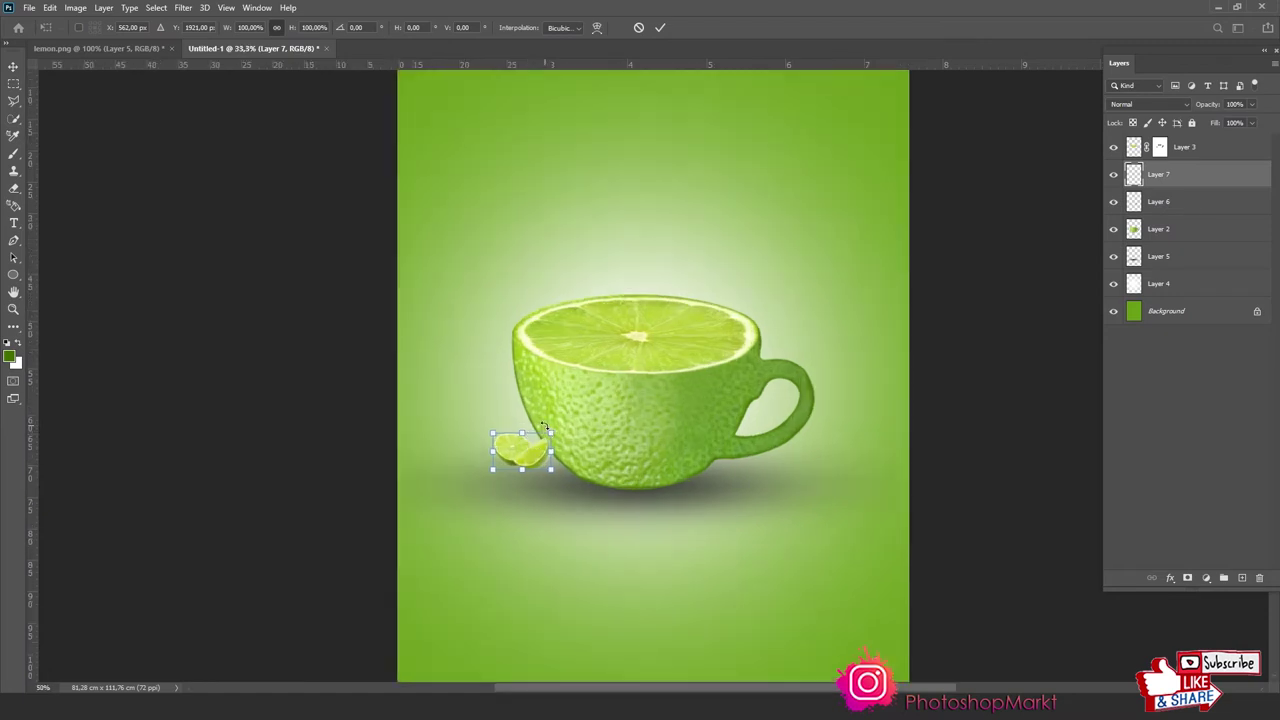
{"action": "key", "text": "ctrl+plus"}
{"action": "mouse_move", "coordinate": [440, 411]}
{"action": "left_mouse_down"}
{"action": "mouse_move", "coordinate": [522, 428]}
{"action": "mouse_move", "coordinate": [482, 402]}
{"action": "mouse_move", "coordinate": [395, 425]}
{"action": "mouse_move", "coordinate": [370, 483]}
{"action": "left_mouse_up"}
{"action": "right_click", "coordinate": [467, 505]}
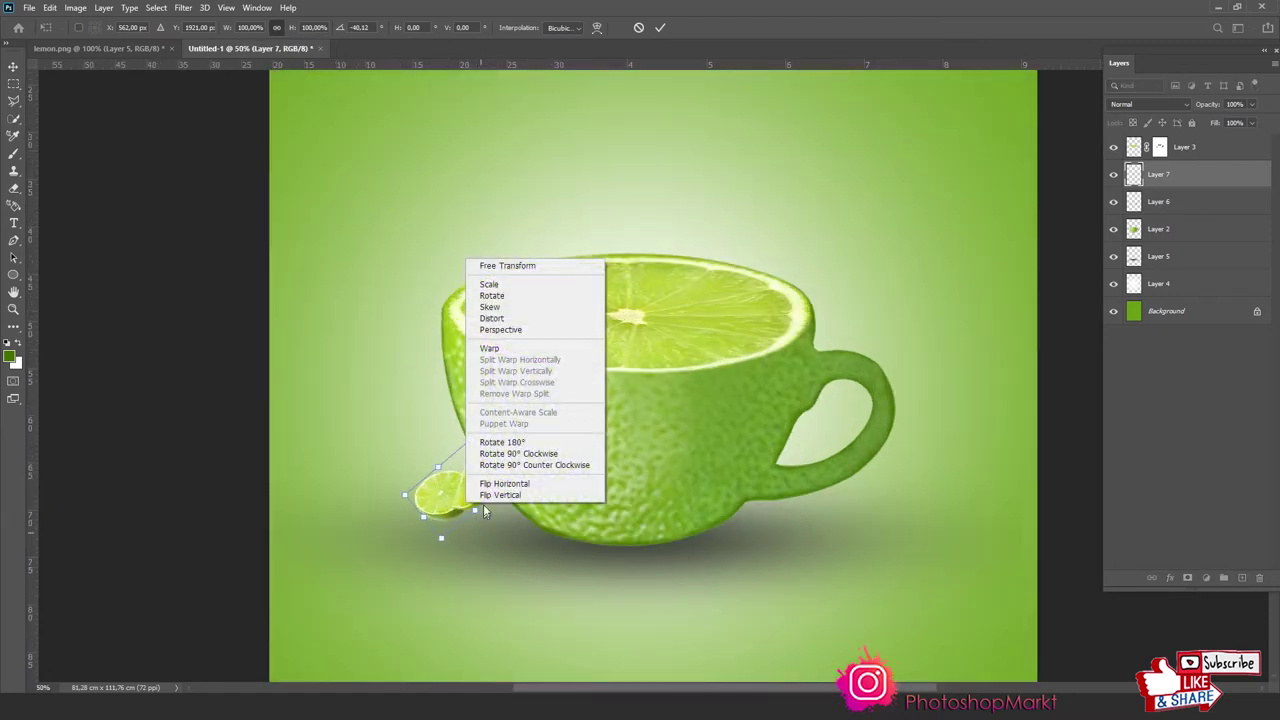
{"action": "left_click", "coordinate": [490, 484]}
{"action": "left_click_drag", "start_coordinate": [497, 503], "coordinate": [491, 521]}
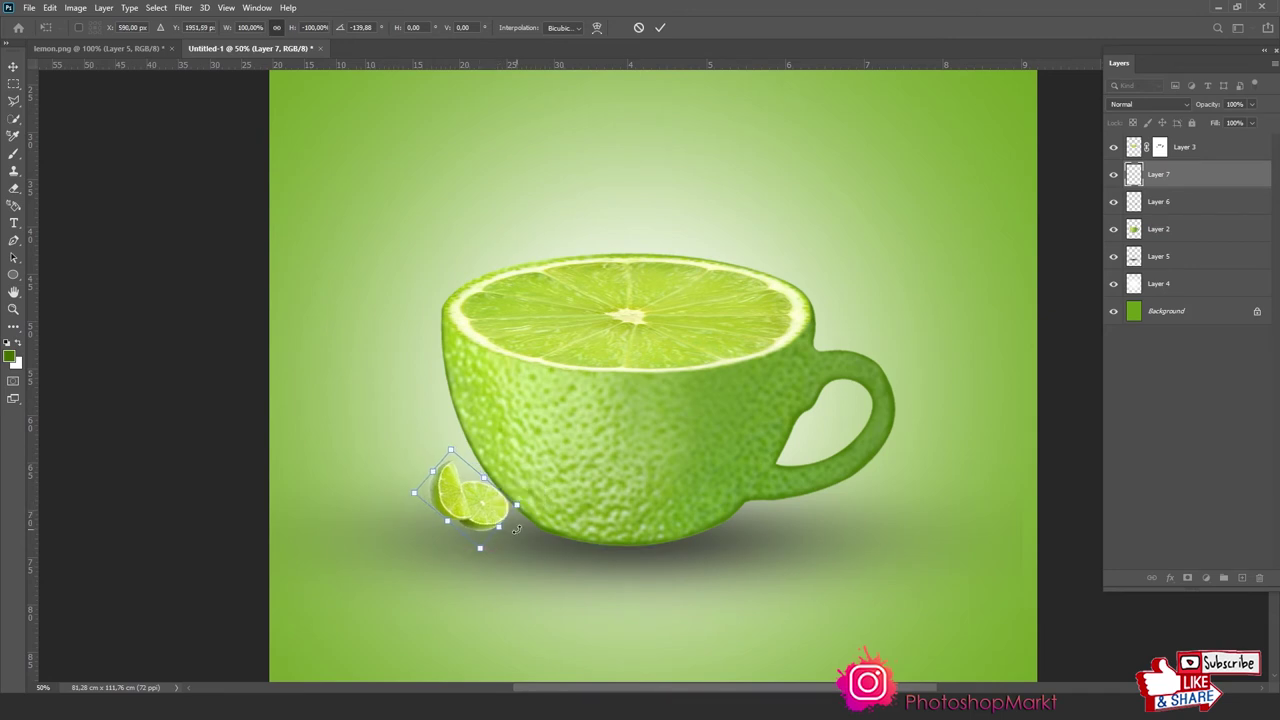
{"action": "left_click_drag", "start_coordinate": [516, 528], "coordinate": [519, 537]}
{"action": "key", "text": "Return"}
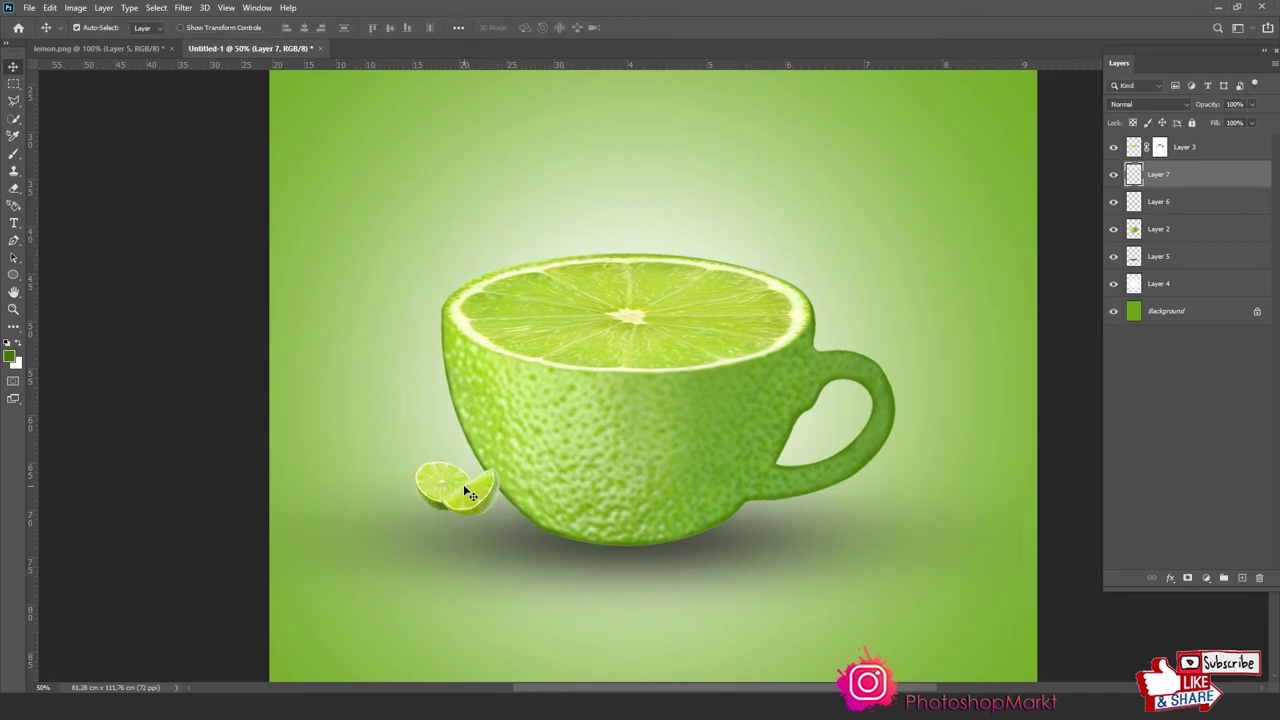
Tilt the slices about 5°, enlarge to ~167% beside the cup's lower left, and duplicate Layer 7
{"action": "key", "text": "ctrl+plus"}
{"action": "key", "text": "ctrl+t"}
{"action": "mouse_move", "coordinate": [423, 451]}
{"action": "left_mouse_down"}
{"action": "mouse_move", "coordinate": [401, 427]}
{"action": "mouse_move", "coordinate": [330, 405]}
{"action": "left_mouse_up"}
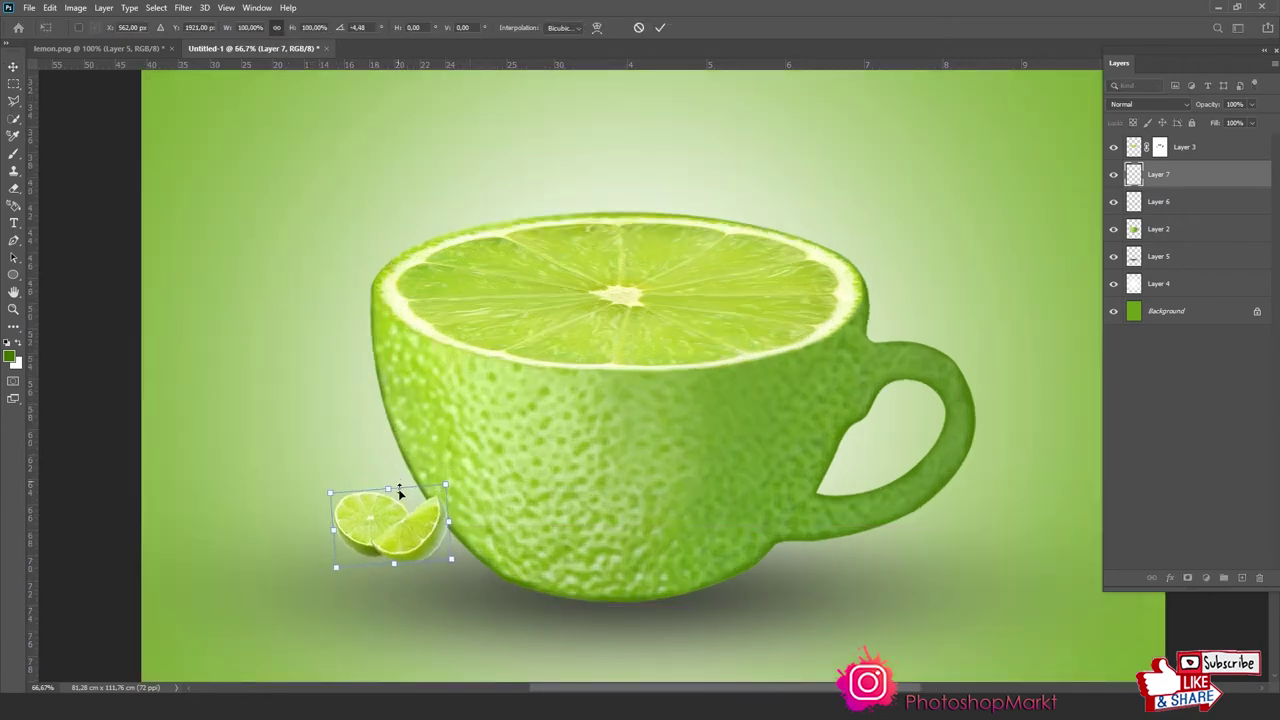
{"action": "left_click_drag", "start_coordinate": [447, 483], "coordinate": [524, 420]}
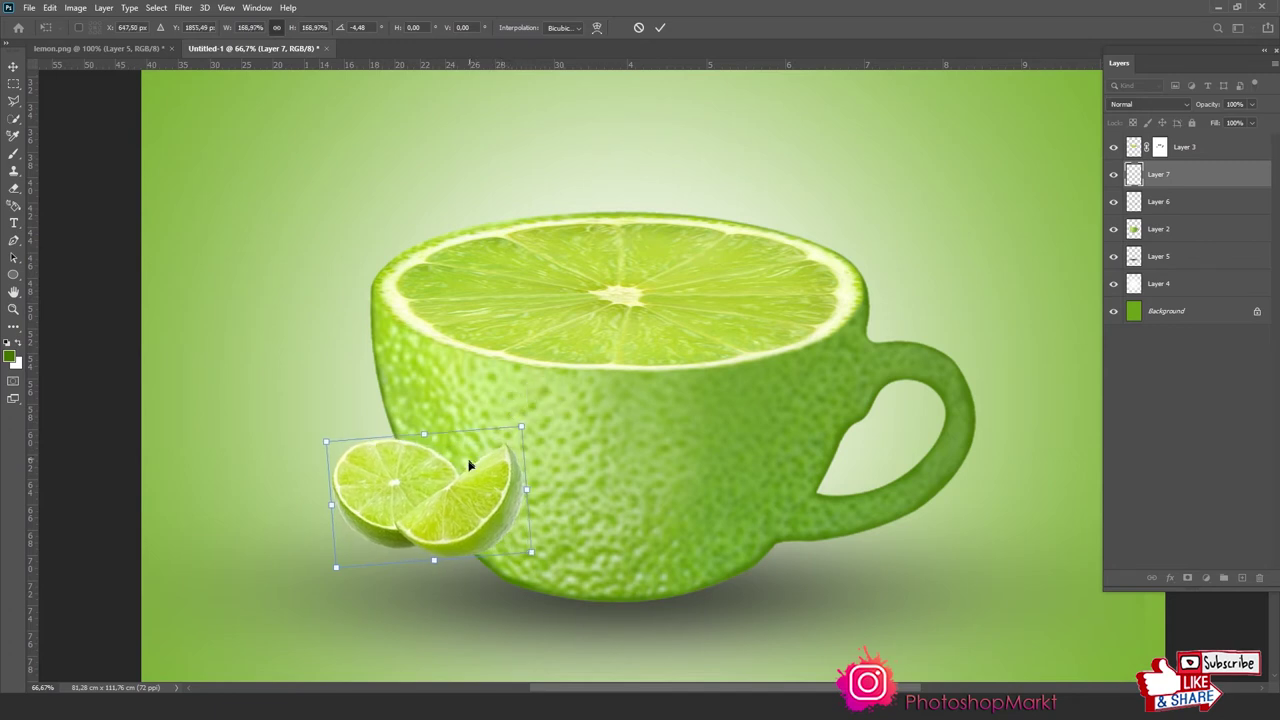
{"action": "left_click_drag", "start_coordinate": [468, 463], "coordinate": [484, 510]}
{"action": "key", "text": "Return"}
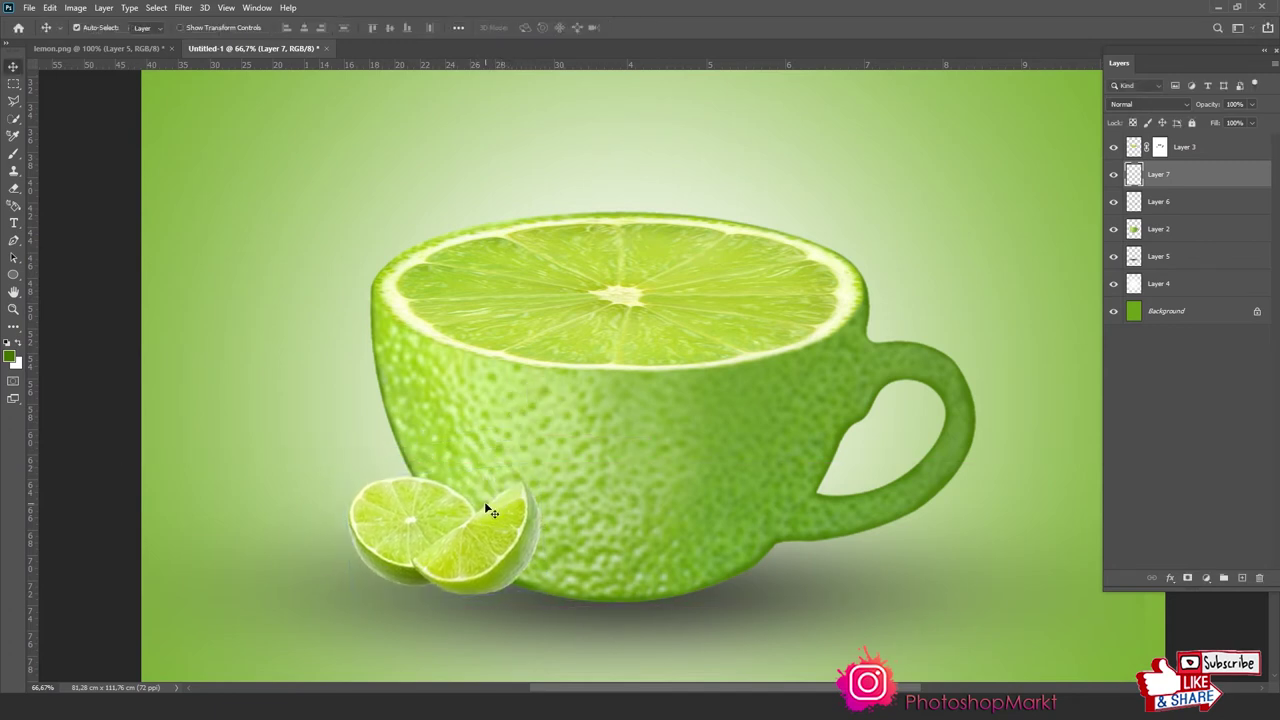
{"action": "key", "text": "ctrl+minus"}
{"action": "left_click_drag", "start_coordinate": [501, 535], "coordinate": [530, 452]}
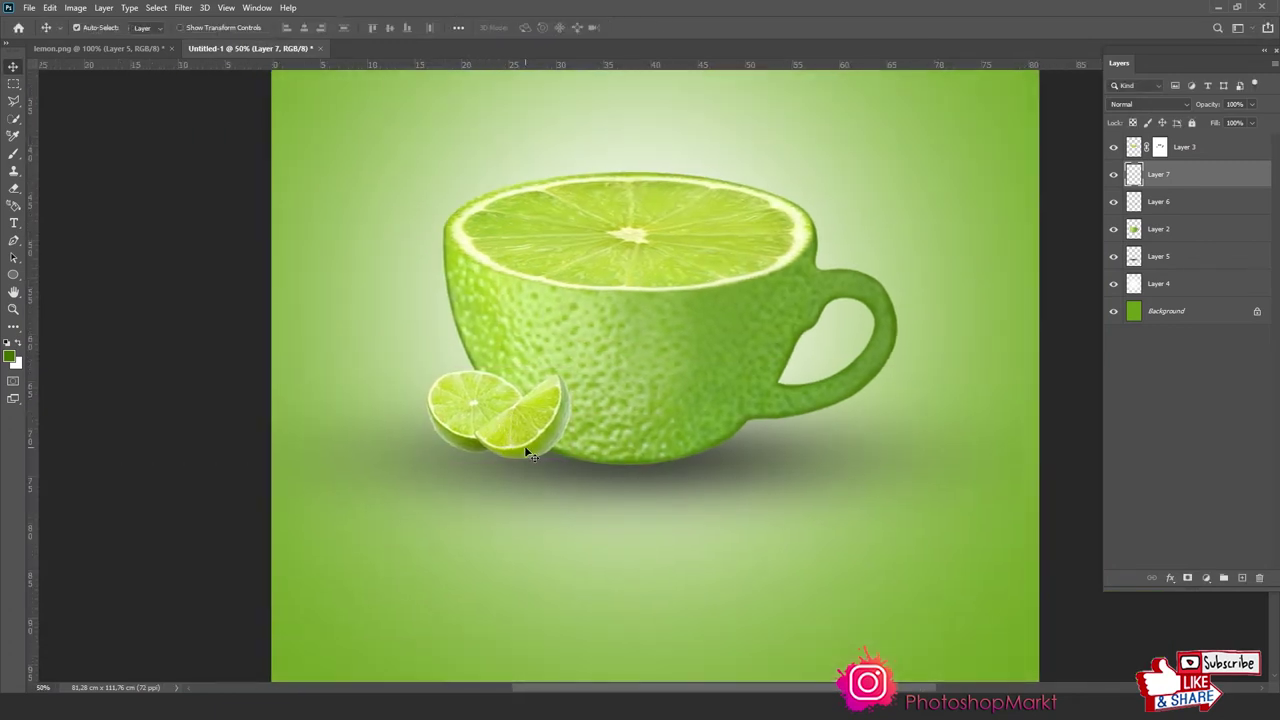
{"action": "left_click_drag", "start_coordinate": [1172, 180], "coordinate": [1242, 577]}
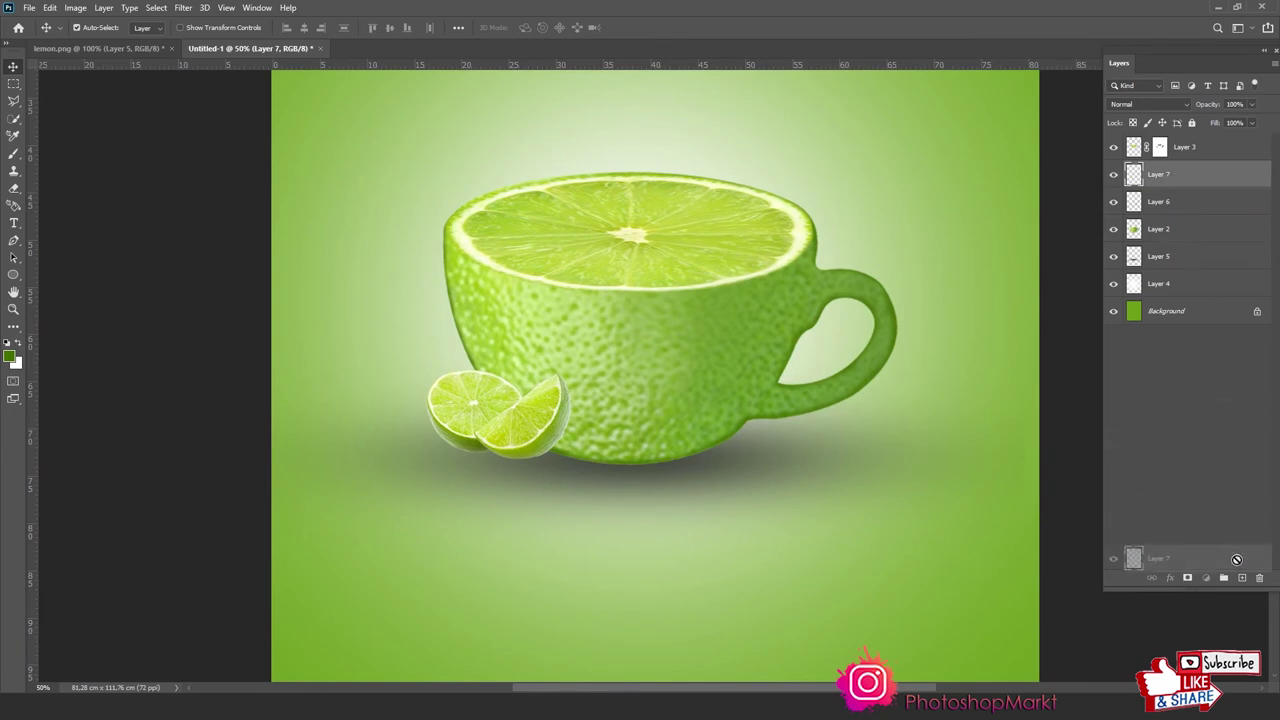
Flip Layer 7 copy below the slices and skew it into a reflection
{"action": "key", "text": "ctrl+t"}
{"action": "right_click", "coordinate": [518, 425]}
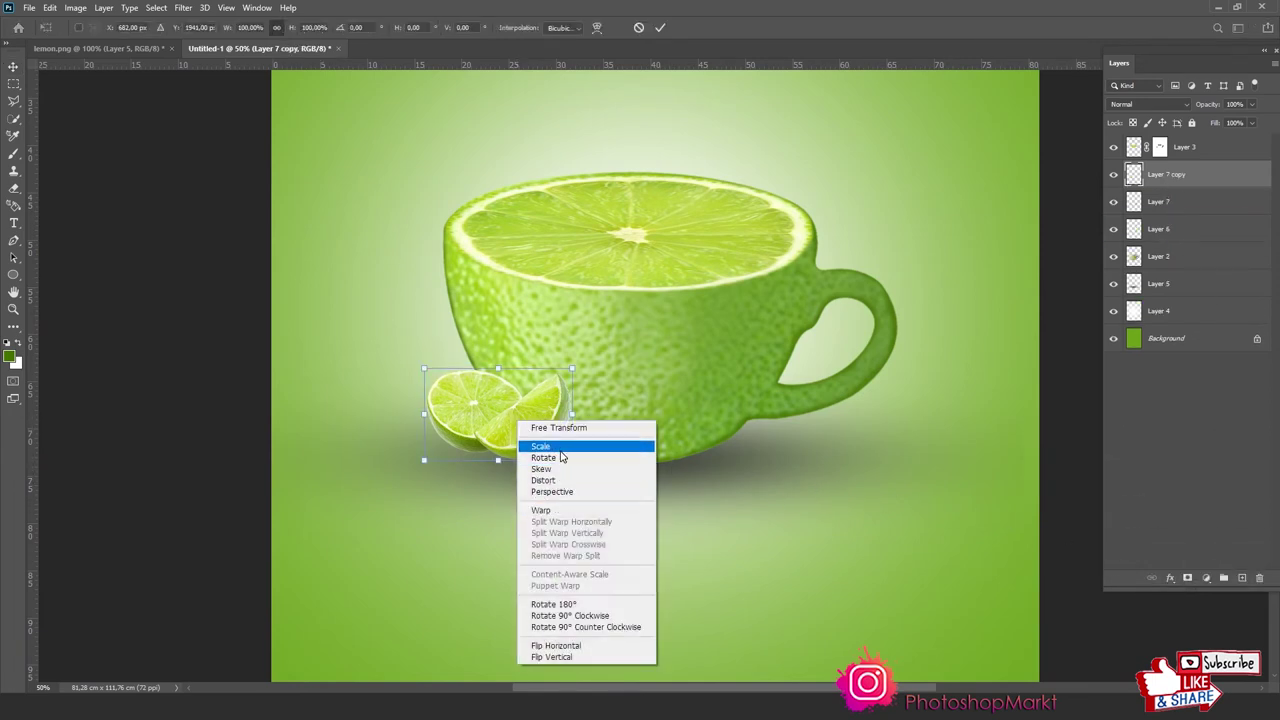
{"action": "left_click", "coordinate": [550, 480]}
{"action": "left_click_drag", "start_coordinate": [498, 371], "coordinate": [509, 528]}
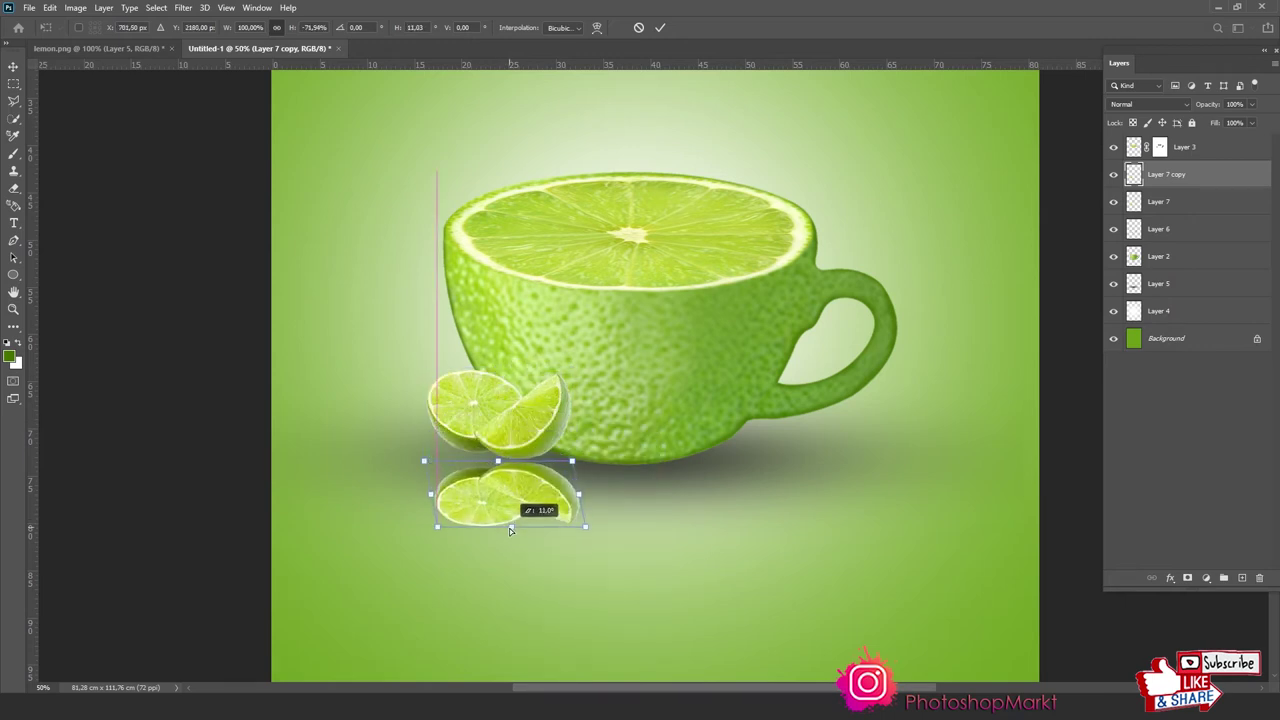
{"action": "left_click_drag", "start_coordinate": [509, 528], "coordinate": [491, 527]}
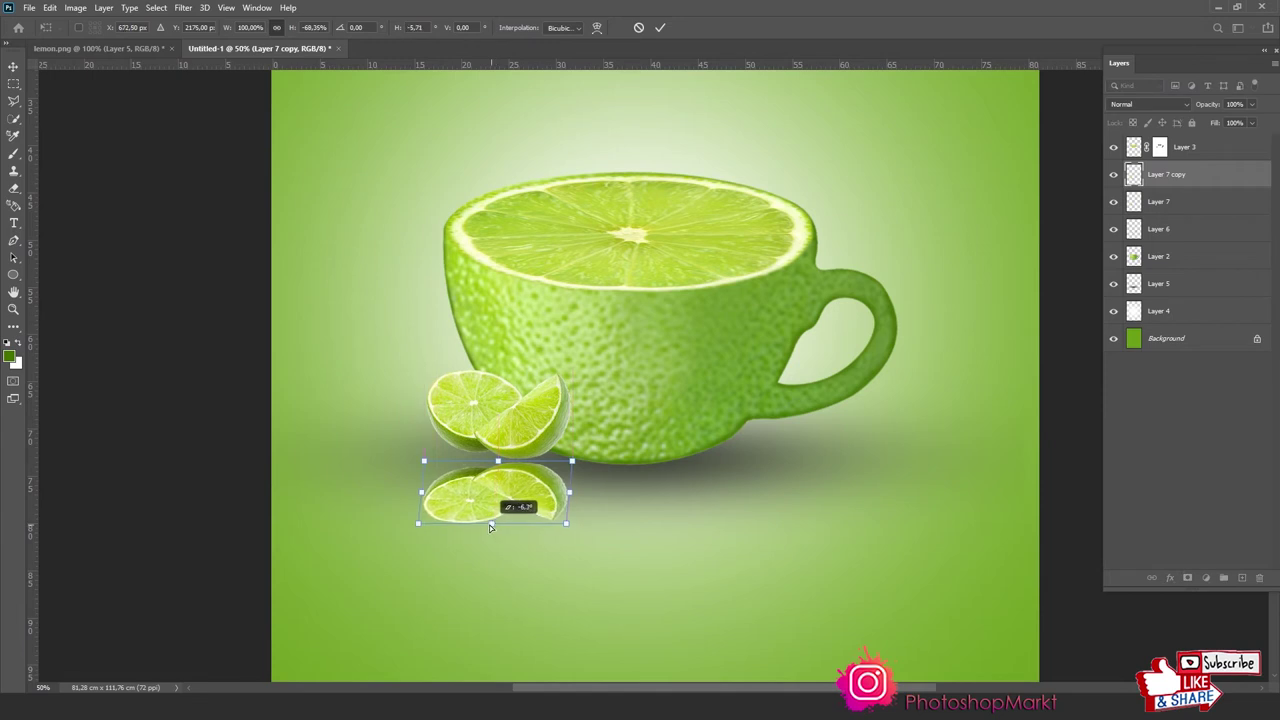
{"action": "key", "text": "Return"}
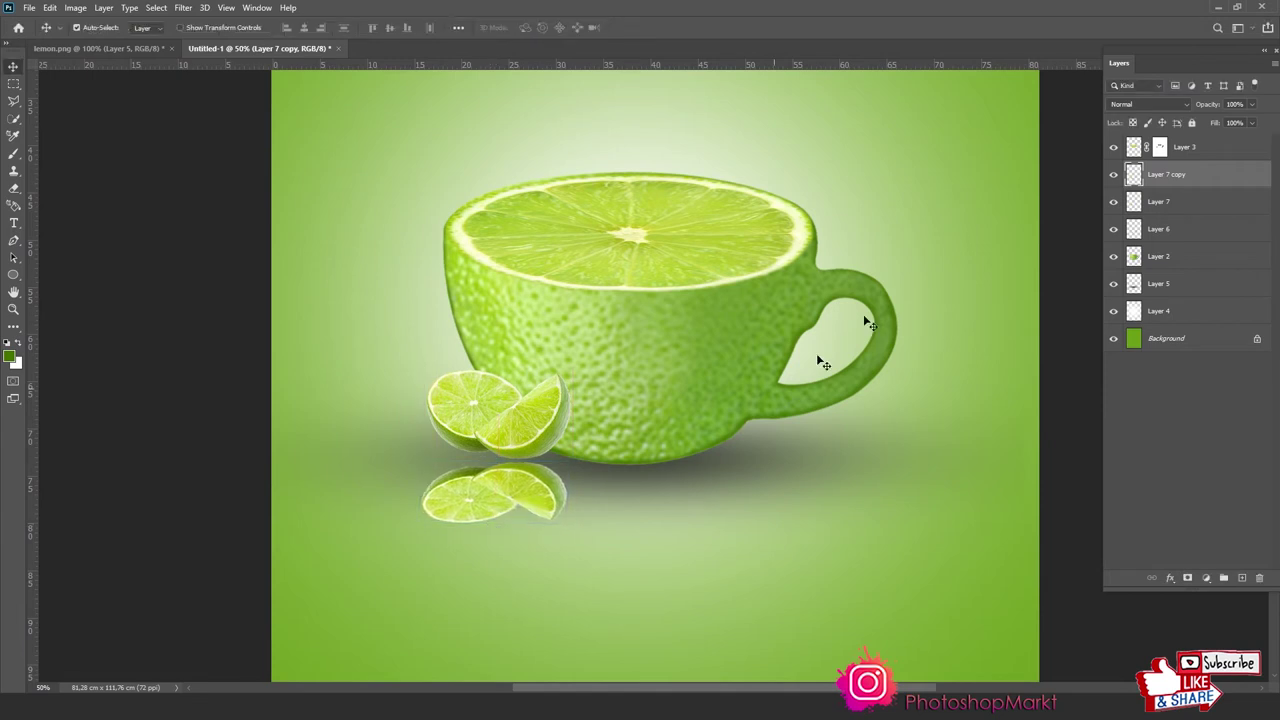
Nudge the reflection up under the slices and fade it to 17% opacity
{"action": "left_click_drag", "start_coordinate": [1207, 108], "coordinate": [1165, 113]}
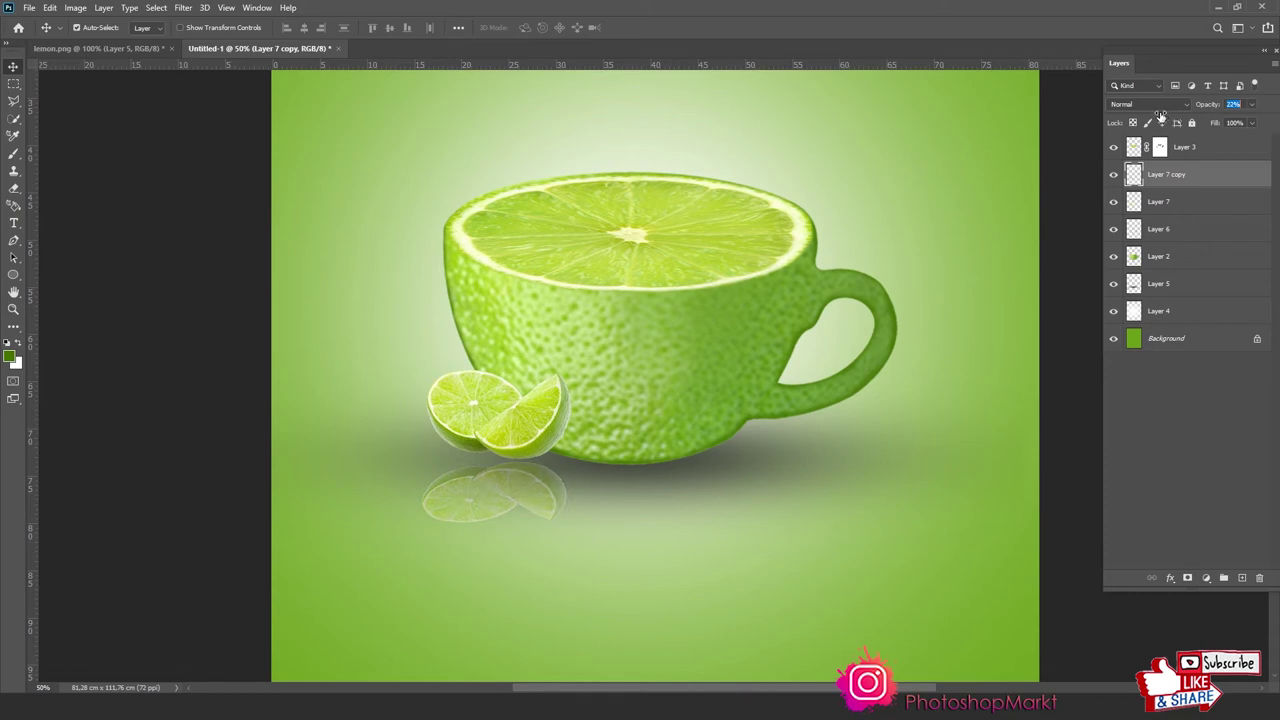
{"action": "key", "text": "shift+Up"}
{"action": "key", "text": "shift+Up"}
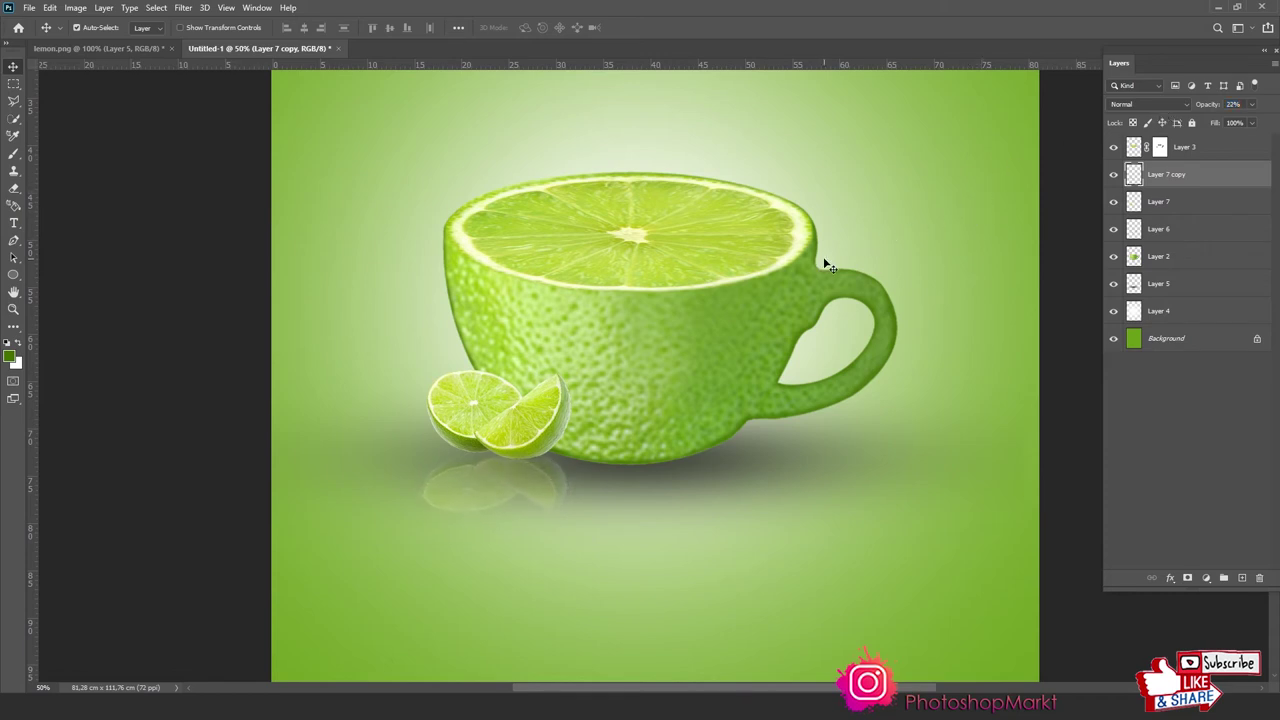
{"action": "key", "text": "shift+Up"}
{"action": "key", "text": "shift+Up"}
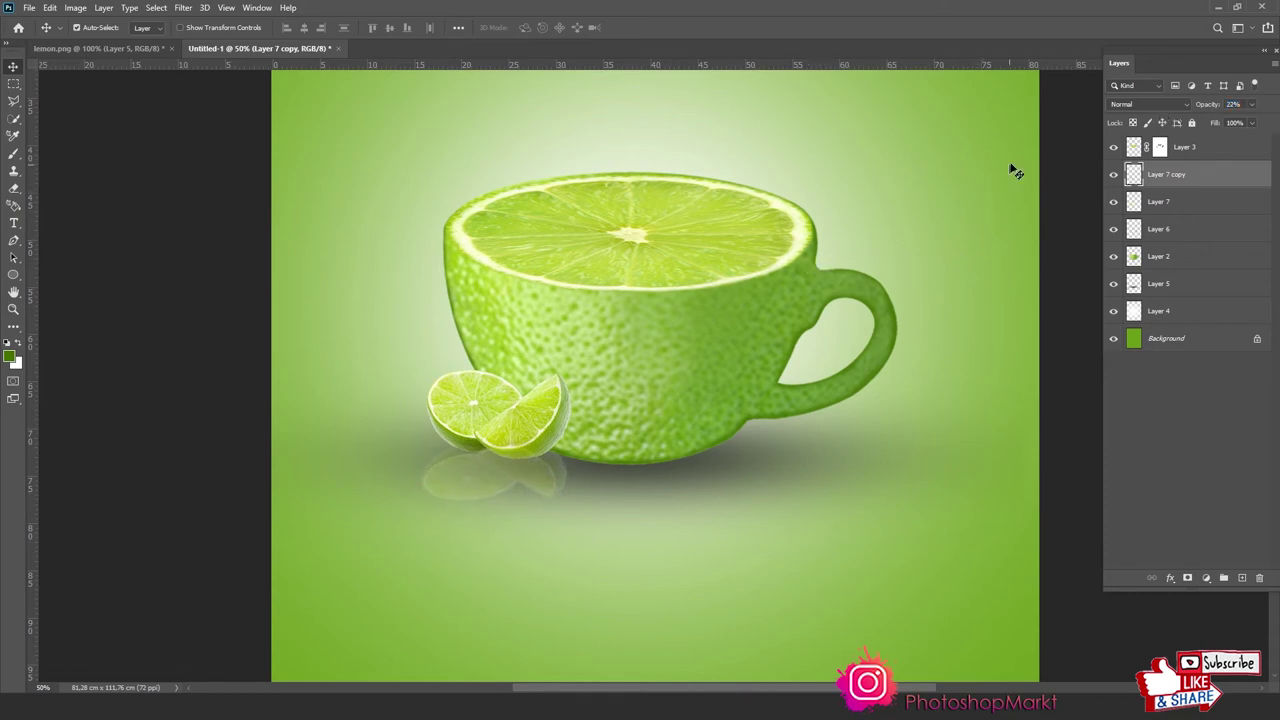
{"action": "left_click_drag", "start_coordinate": [1206, 111], "coordinate": [1199, 108]}
Zoom on the slices and erase the reflection where it overlaps the real slices
{"action": "key", "text": "z"}
{"action": "left_click_drag", "start_coordinate": [261, 300], "coordinate": [723, 571]}
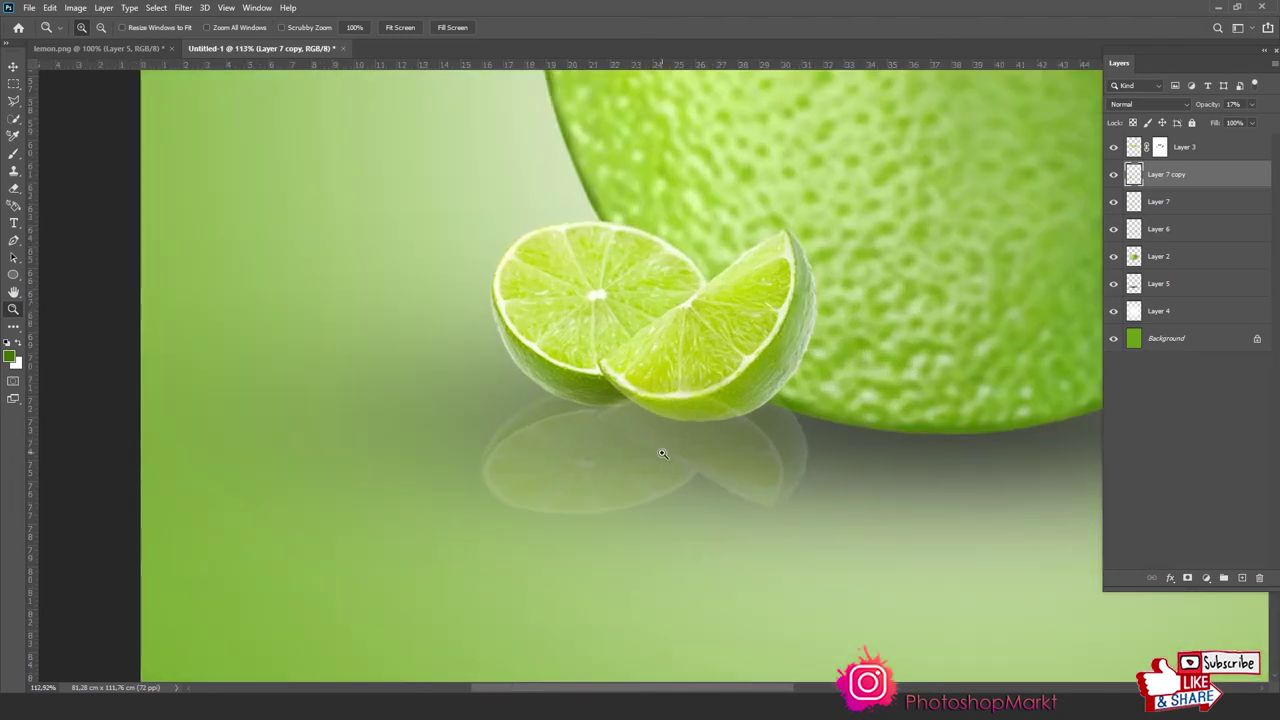
{"action": "key", "text": "e"}
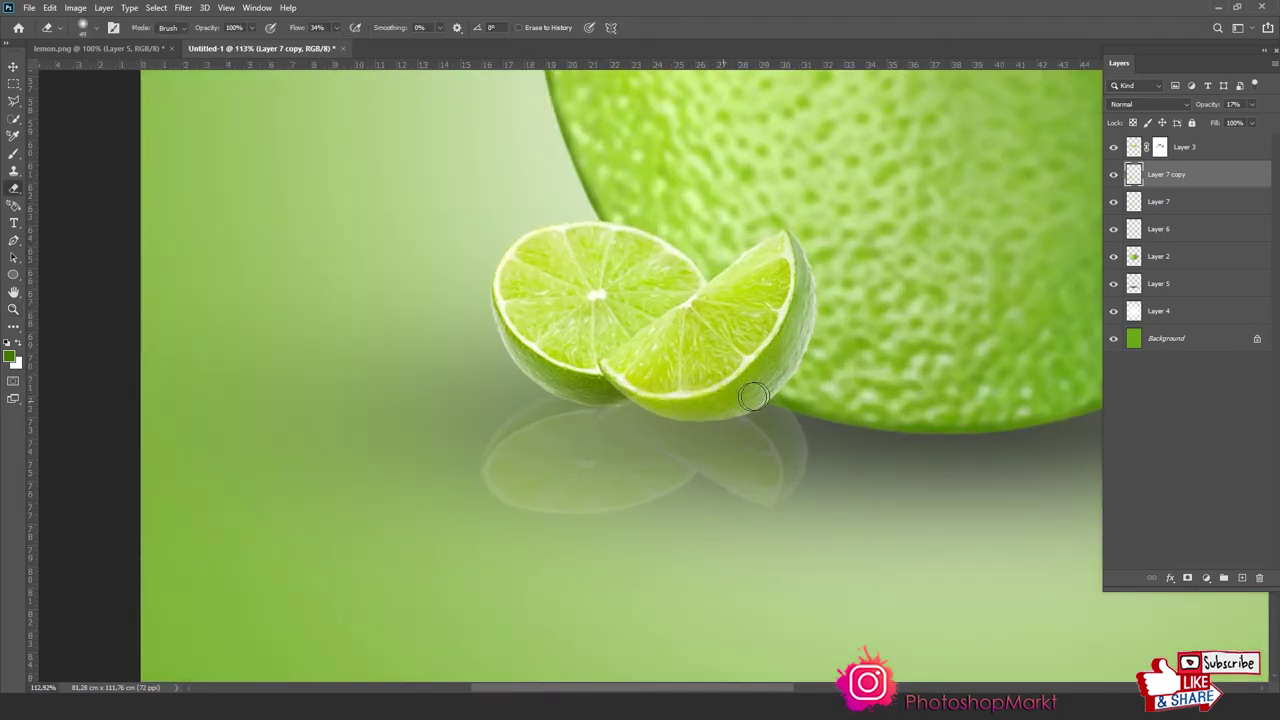
{"action": "mouse_move", "coordinate": [683, 397]}
{"action": "left_mouse_down"}
{"action": "mouse_move", "coordinate": [554, 378]}
{"action": "mouse_move", "coordinate": [562, 355]}
{"action": "mouse_move", "coordinate": [705, 368]}
{"action": "left_mouse_up"}
Apply a Gaussian Blur of about 1.6 pixels to the reflection
{"action": "left_click", "coordinate": [183, 7]}
{"action": "mouse_move", "coordinate": [191, 158]}
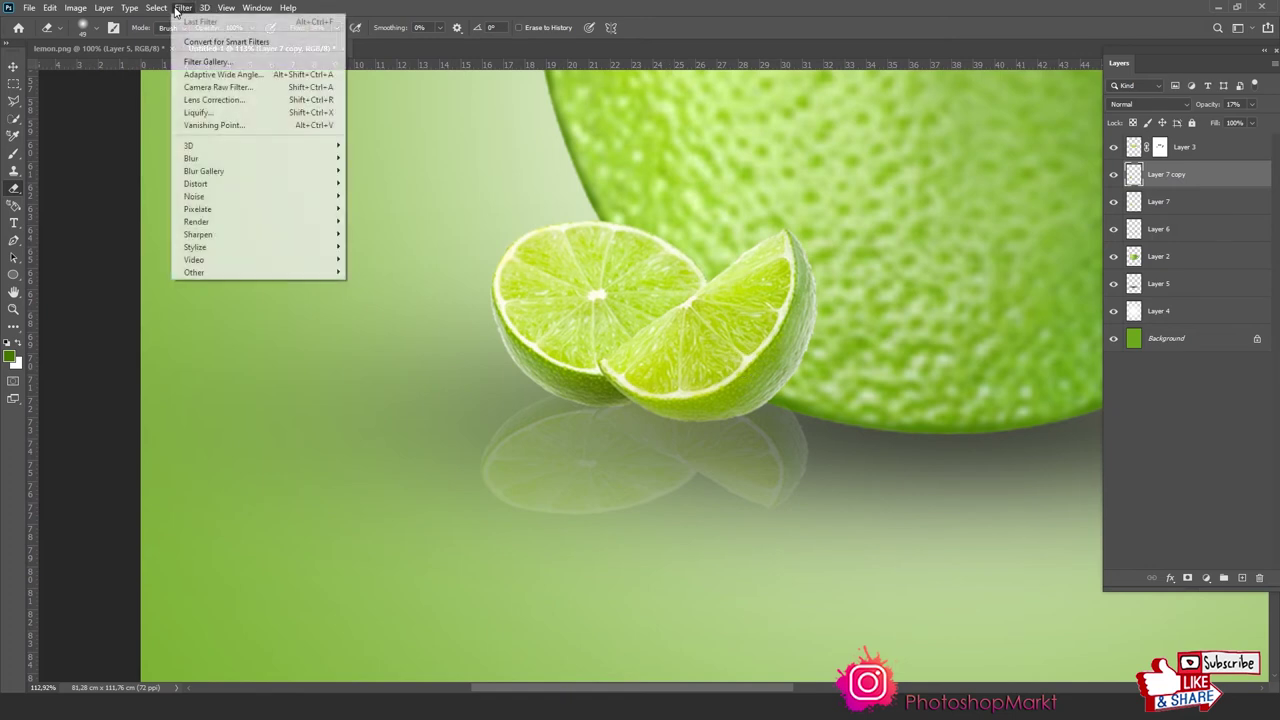
{"action": "left_click", "coordinate": [385, 208]}
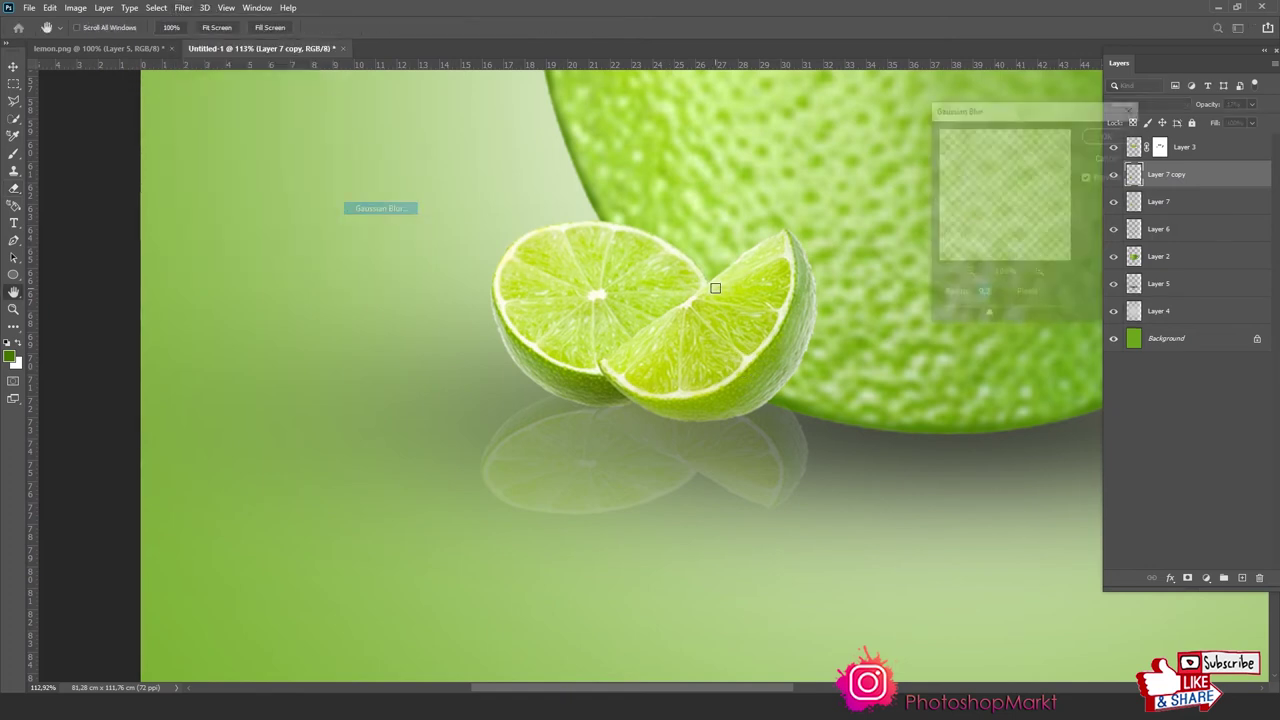
{"action": "left_click", "coordinate": [957, 314]}
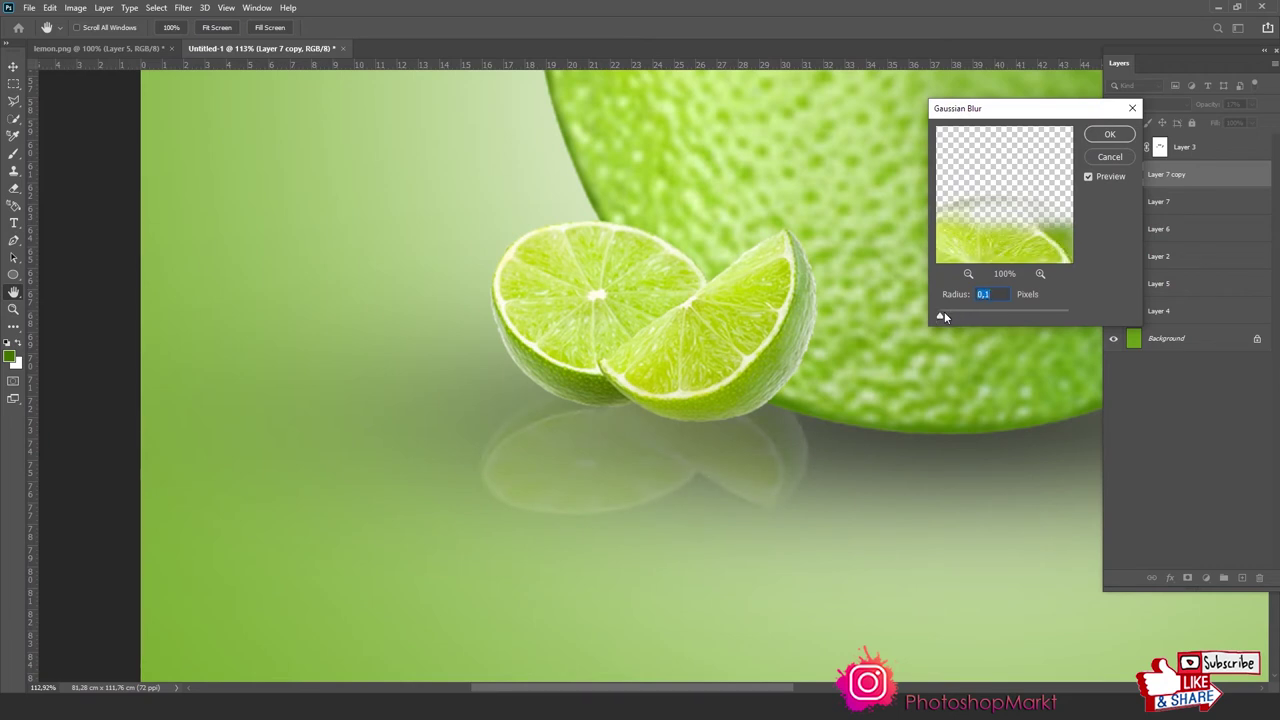
{"action": "left_click_drag", "start_coordinate": [944, 316], "coordinate": [959, 317]}
{"action": "left_click", "coordinate": [1108, 134]}
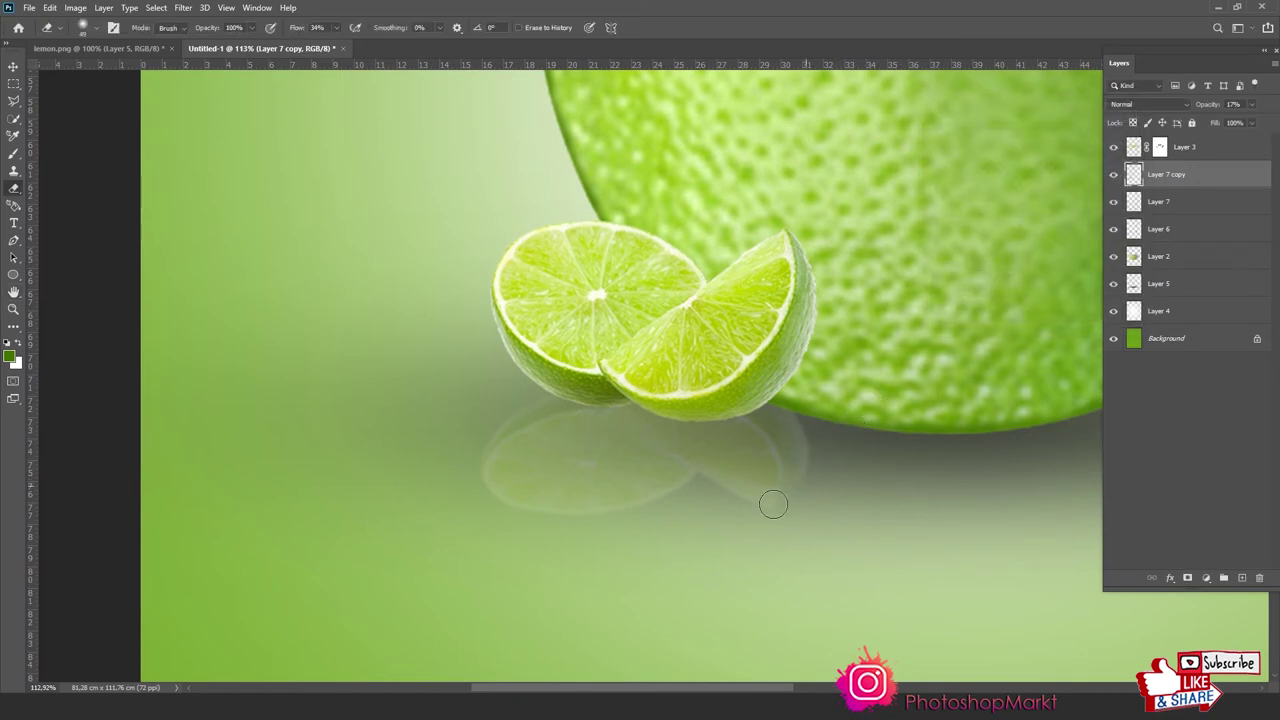
Fade the reflection's lower and far edges with a 17% flow eraser, then fit the poster on screen
{"action": "mouse_move", "coordinate": [773, 504]}
{"action": "left_mouse_down"}
{"action": "mouse_move", "coordinate": [510, 514]}
{"action": "mouse_move", "coordinate": [801, 481]}
{"action": "left_mouse_up"}
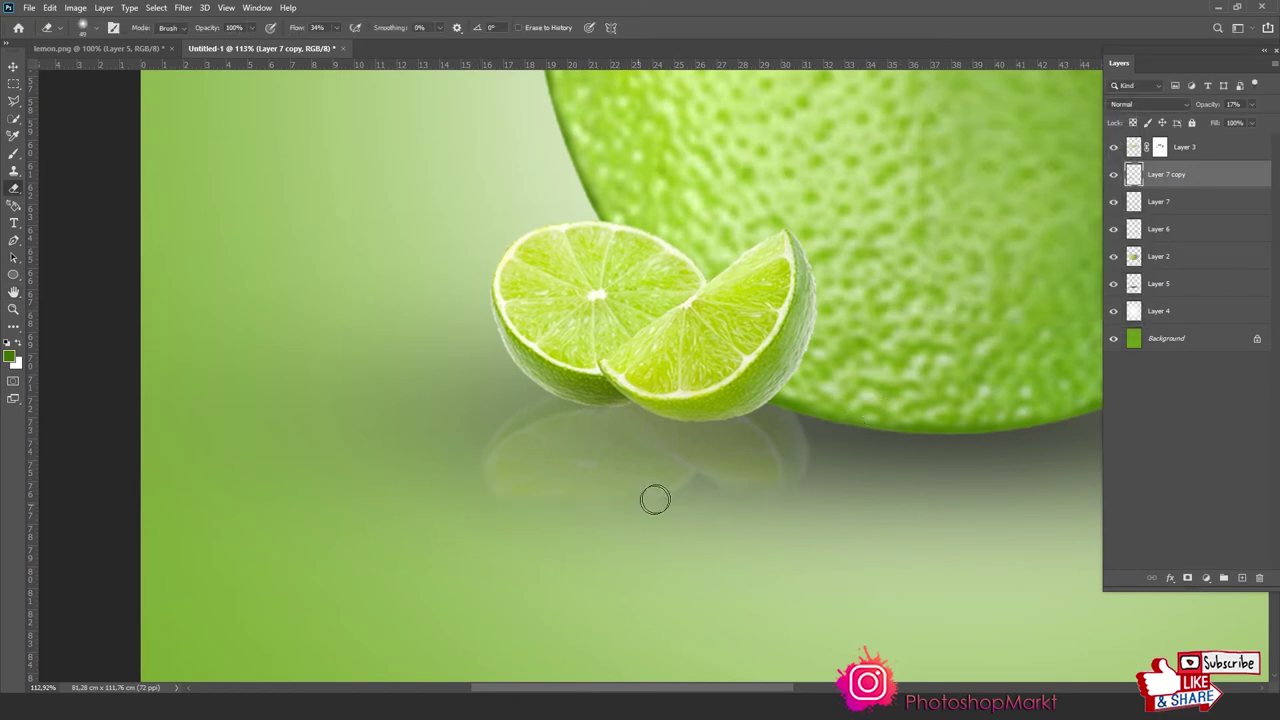
{"action": "right_click", "coordinate": [834, 486]}
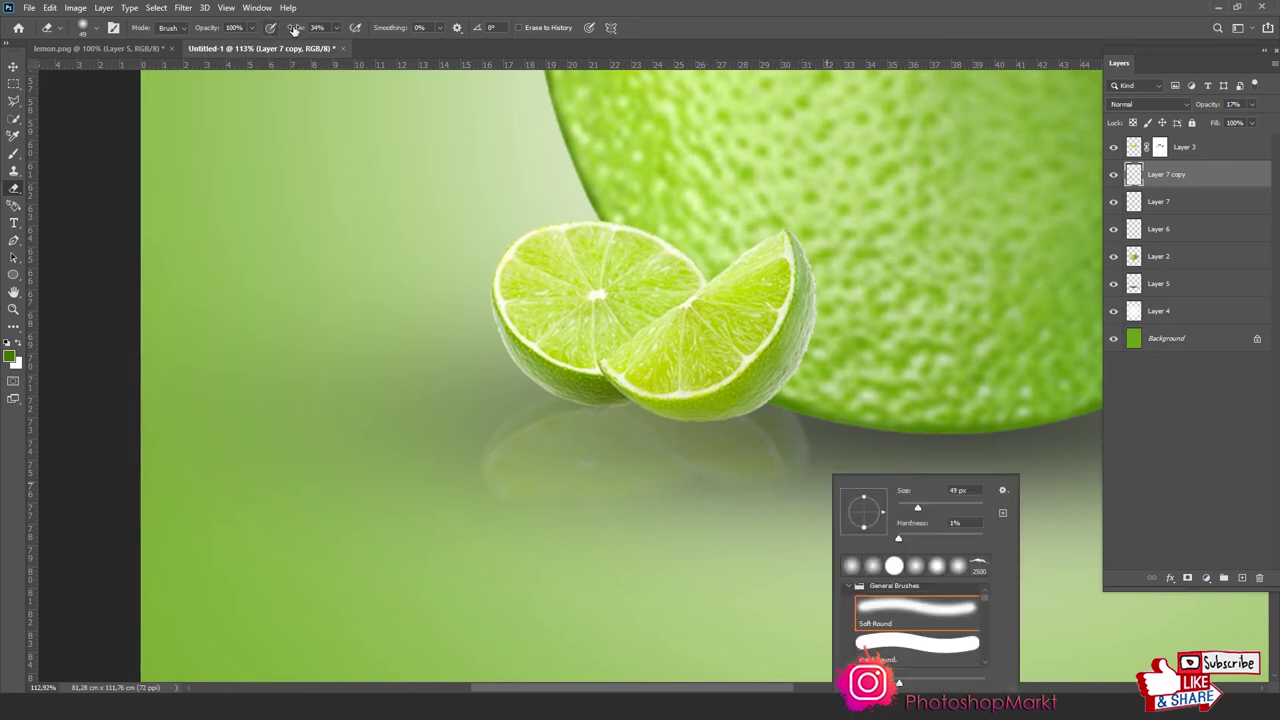
{"action": "left_click_drag", "start_coordinate": [295, 28], "coordinate": [285, 36]}
{"action": "right_click", "coordinate": [614, 354]}
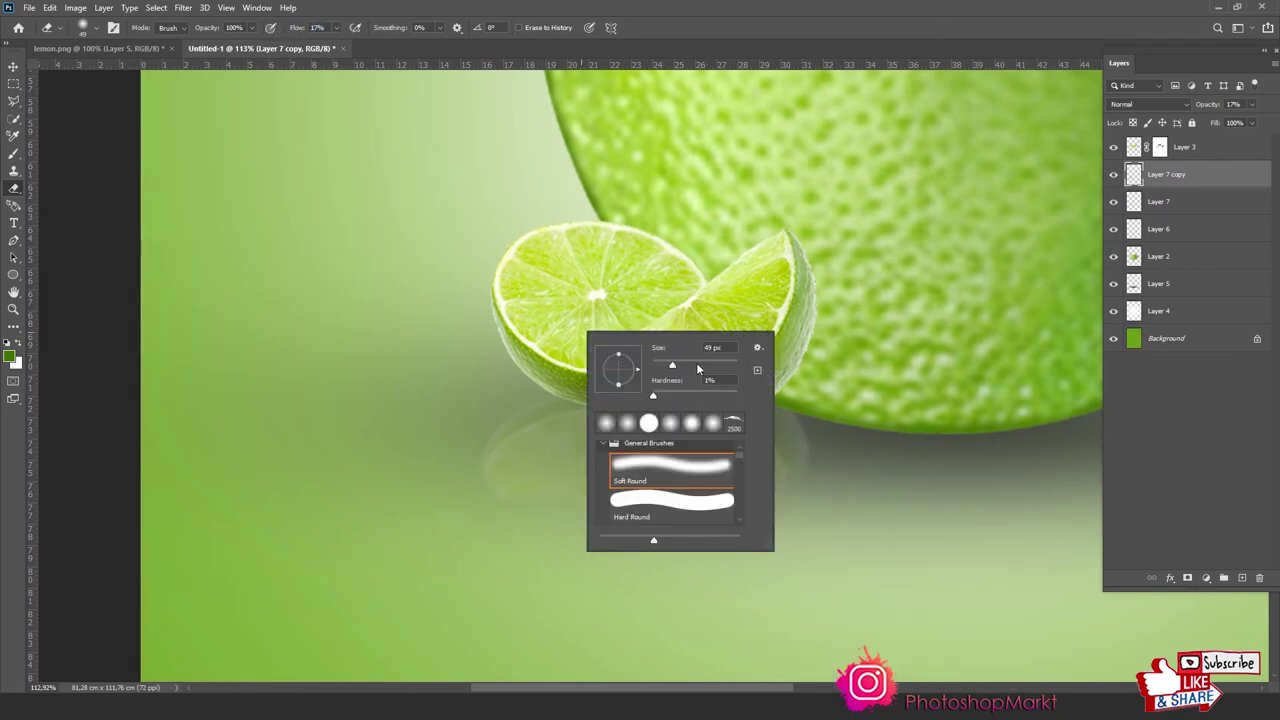
{"action": "left_click", "coordinate": [460, 480]}
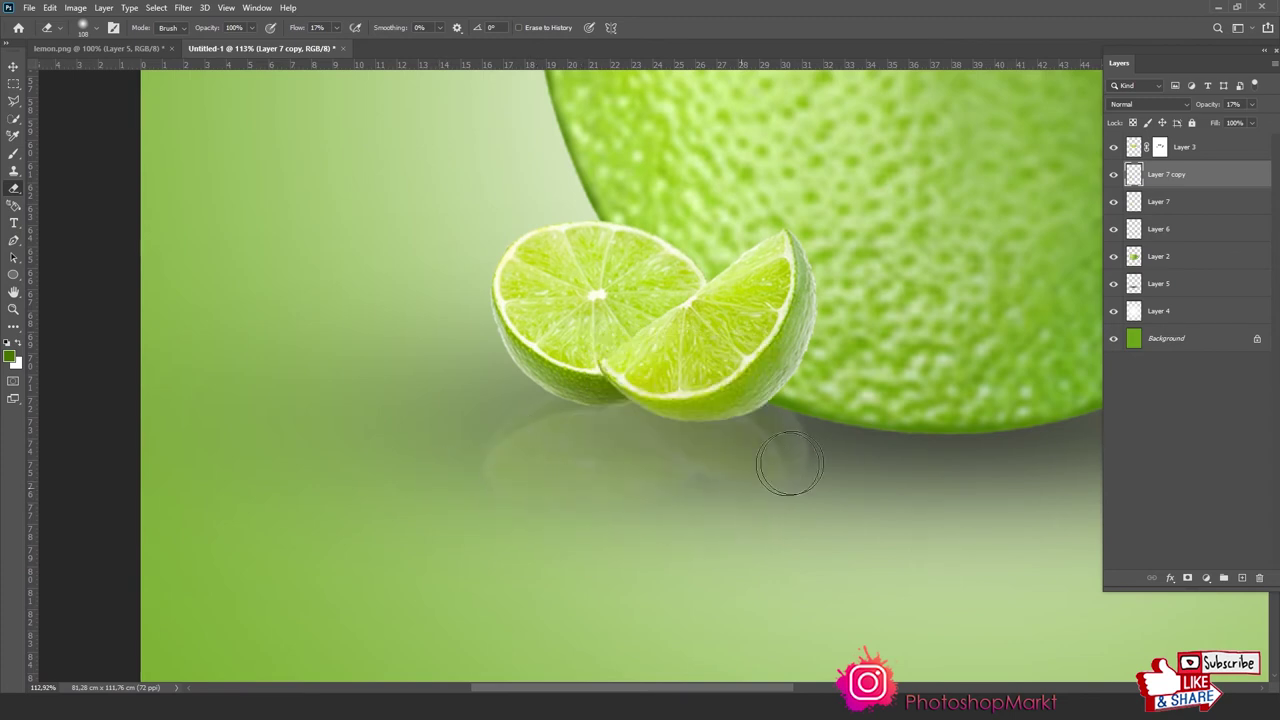
{"action": "left_click_drag", "start_coordinate": [790, 463], "coordinate": [489, 532]}
{"action": "key", "text": "z"}
{"action": "key", "text": "ctrl+0"}
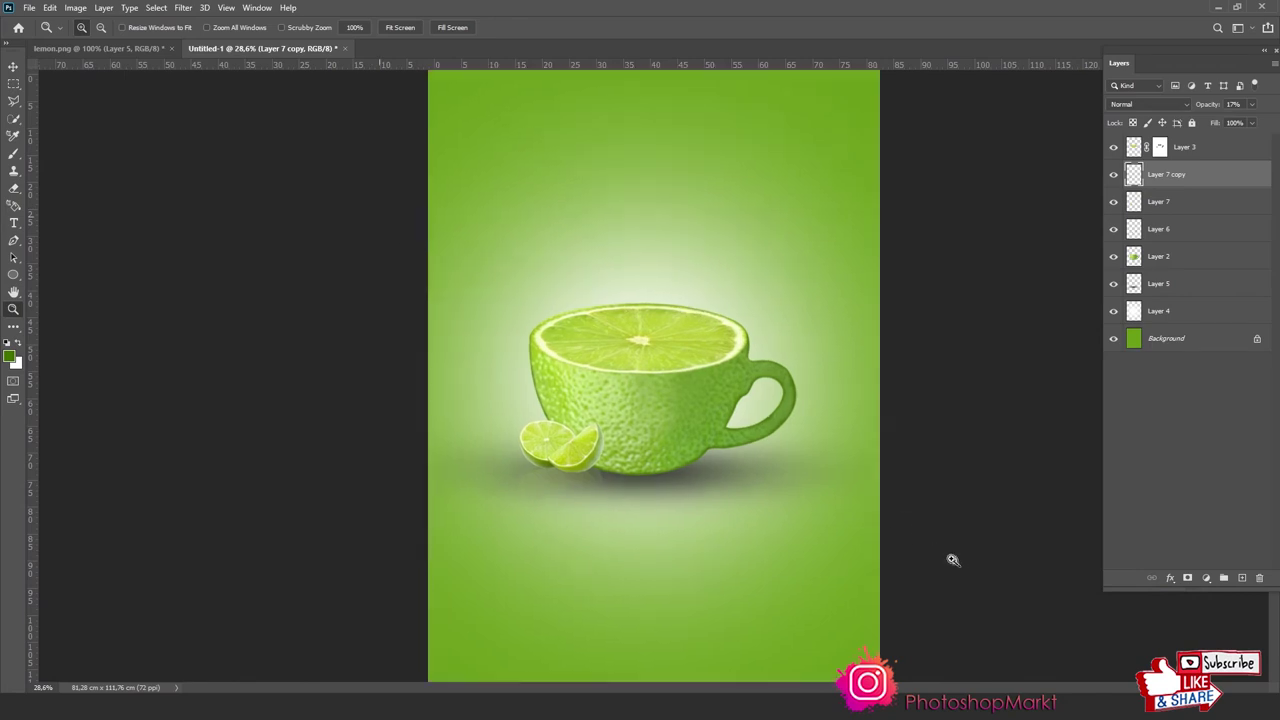
Select the cup's layers, including Layer 2 and Layer 6
{"action": "left_click", "coordinate": [658, 348]}
{"action": "key", "text": "v"}
{"action": "left_click", "coordinate": [670, 377]}
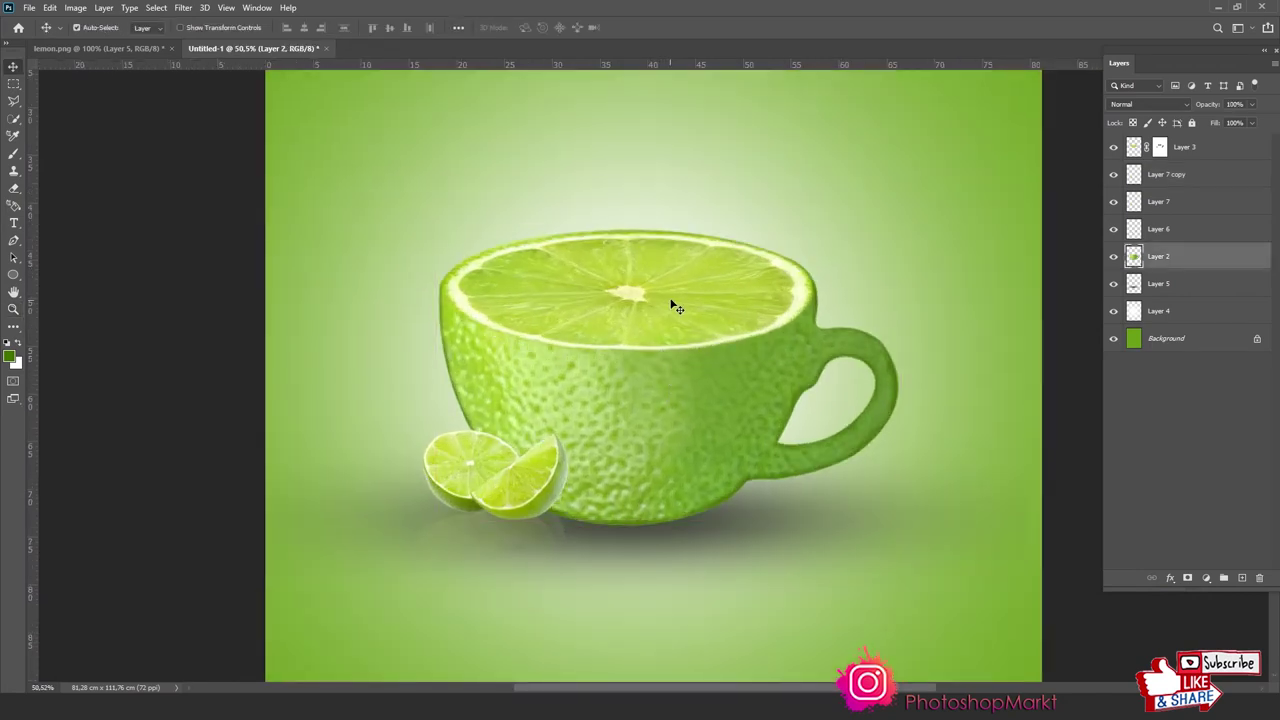
{"action": "left_click_drag", "start_coordinate": [709, 317], "coordinate": [594, 277]}
{"action": "key", "text": "ctrl+z"}
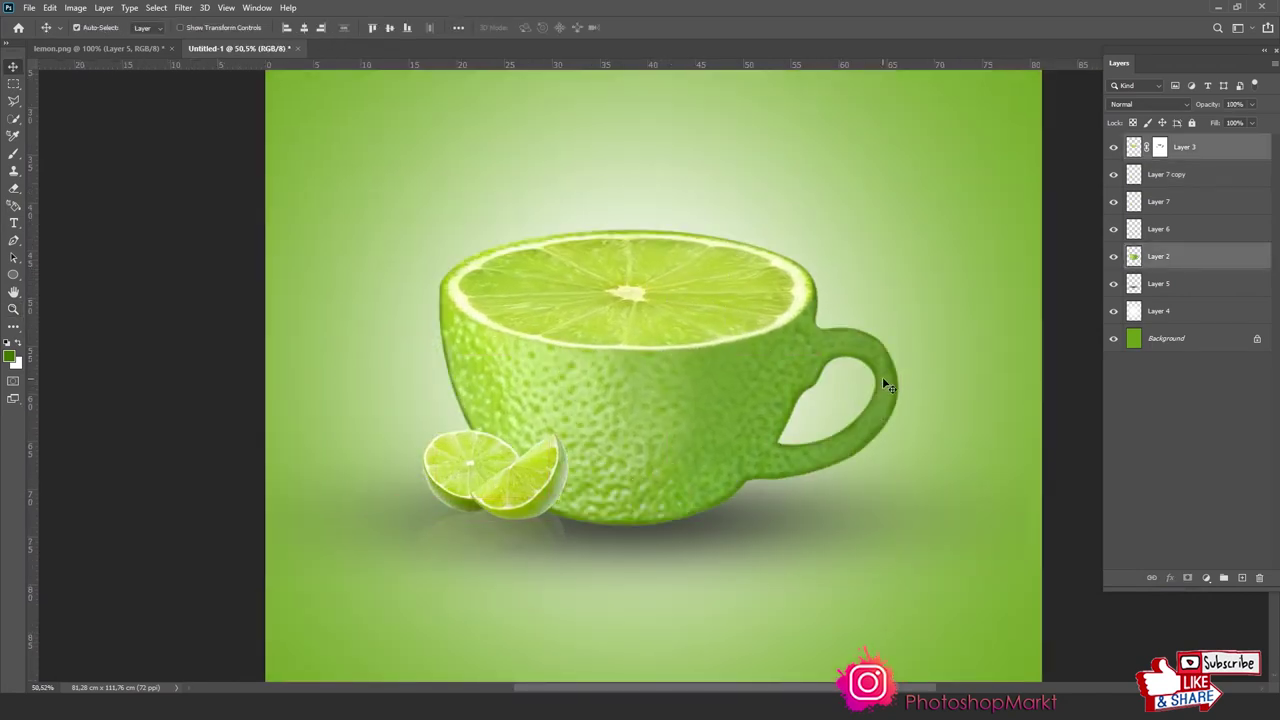
{"action": "left_click", "coordinate": [897, 372], "text": "shift"}
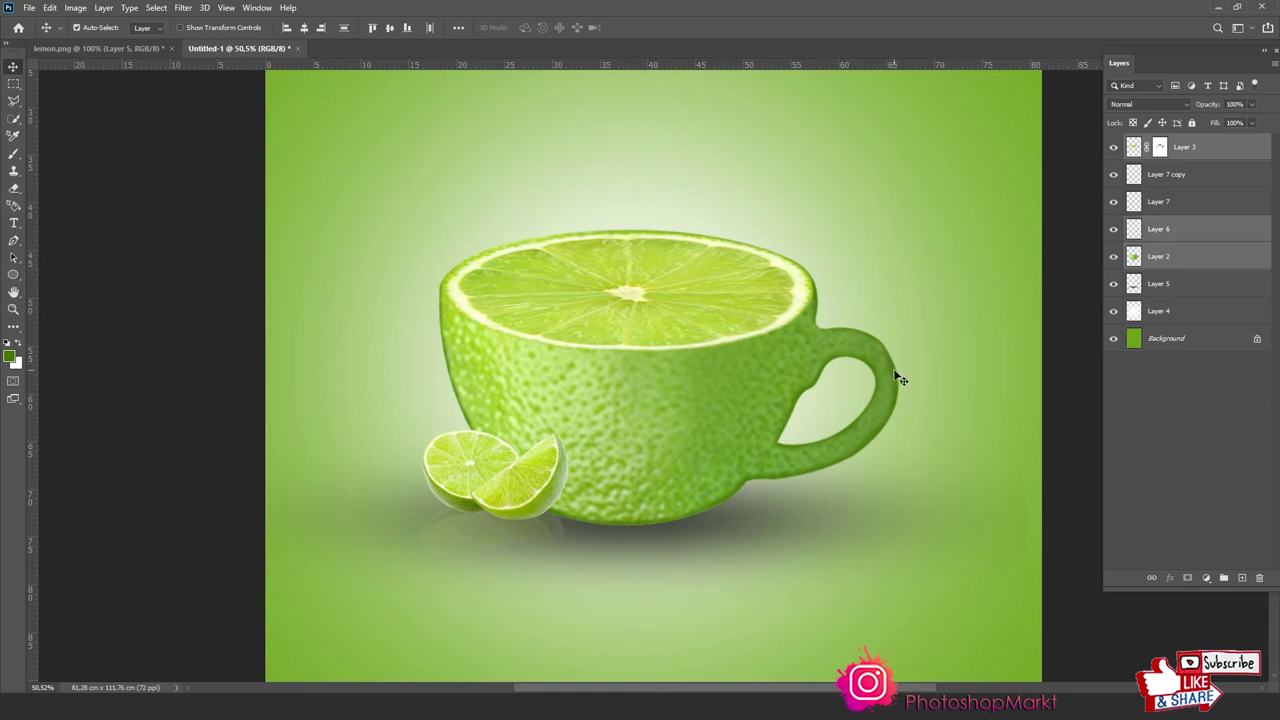
{"action": "left_click_drag", "start_coordinate": [897, 374], "coordinate": [803, 317]}
{"action": "key", "text": "ctrl+z"}
Duplicate the selected cup layers and merge the copies into one layer
{"action": "right_click", "coordinate": [1187, 234]}
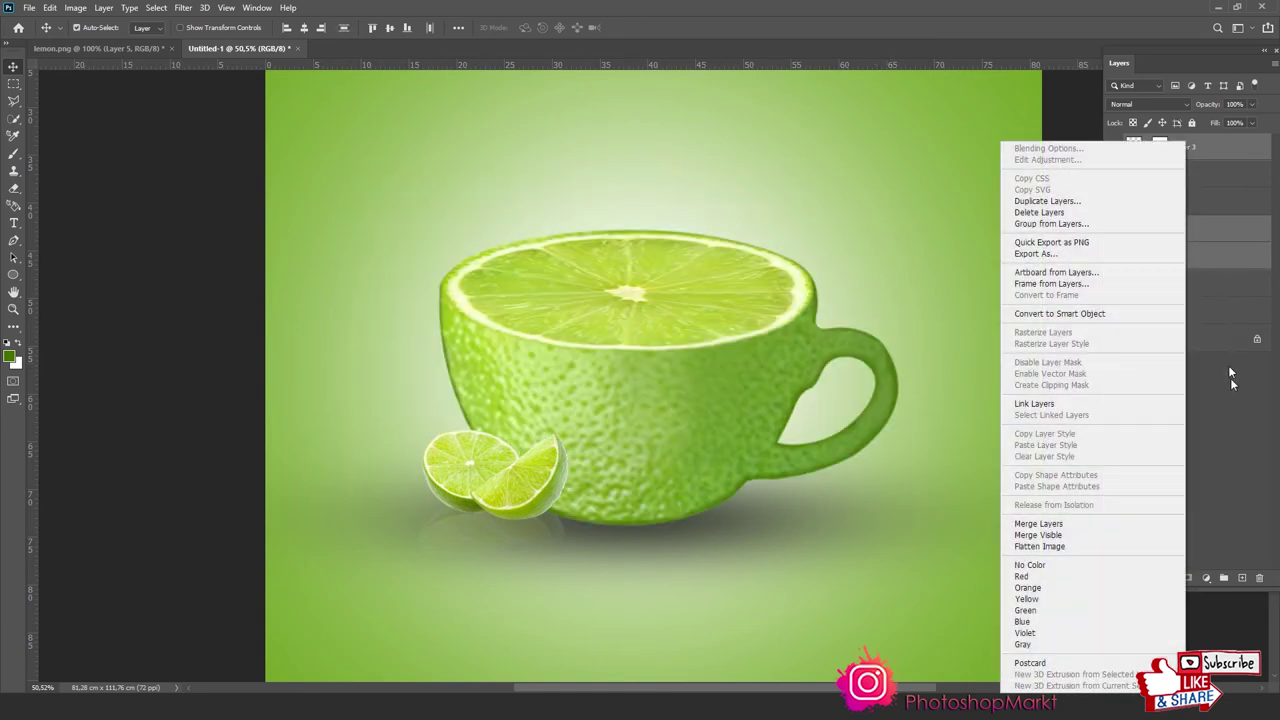
{"action": "key", "text": "Escape"}
{"action": "left_click_drag", "start_coordinate": [1190, 243], "coordinate": [1242, 577]}
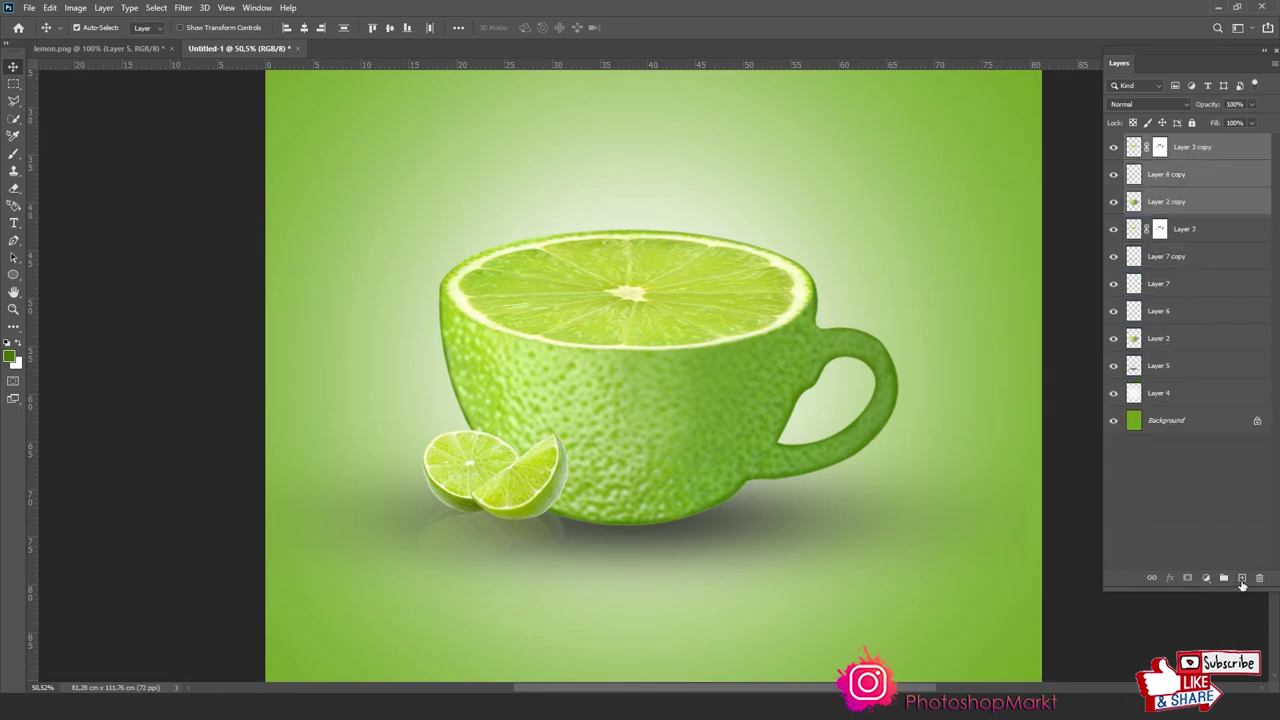
{"action": "right_click", "coordinate": [1178, 201]}
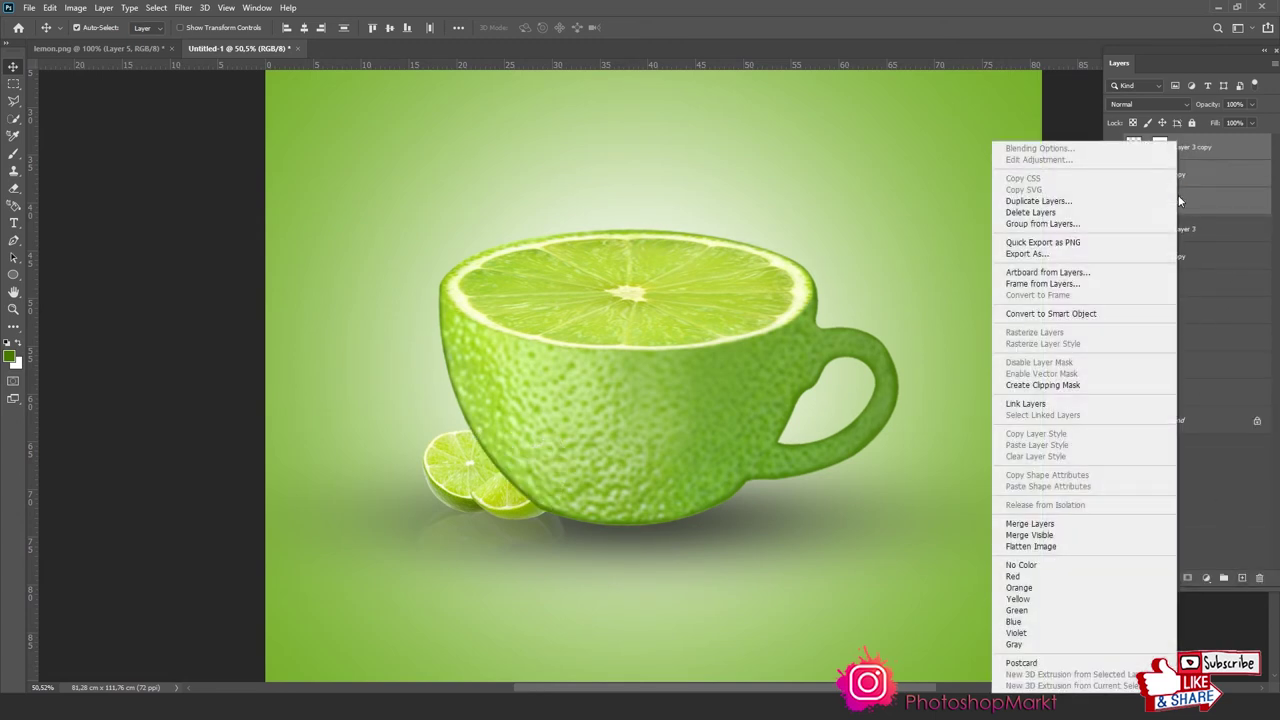
{"action": "left_click", "coordinate": [1030, 521]}
{"action": "key", "text": "ctrl"}
{"action": "key", "text": "ctrl+minus"}
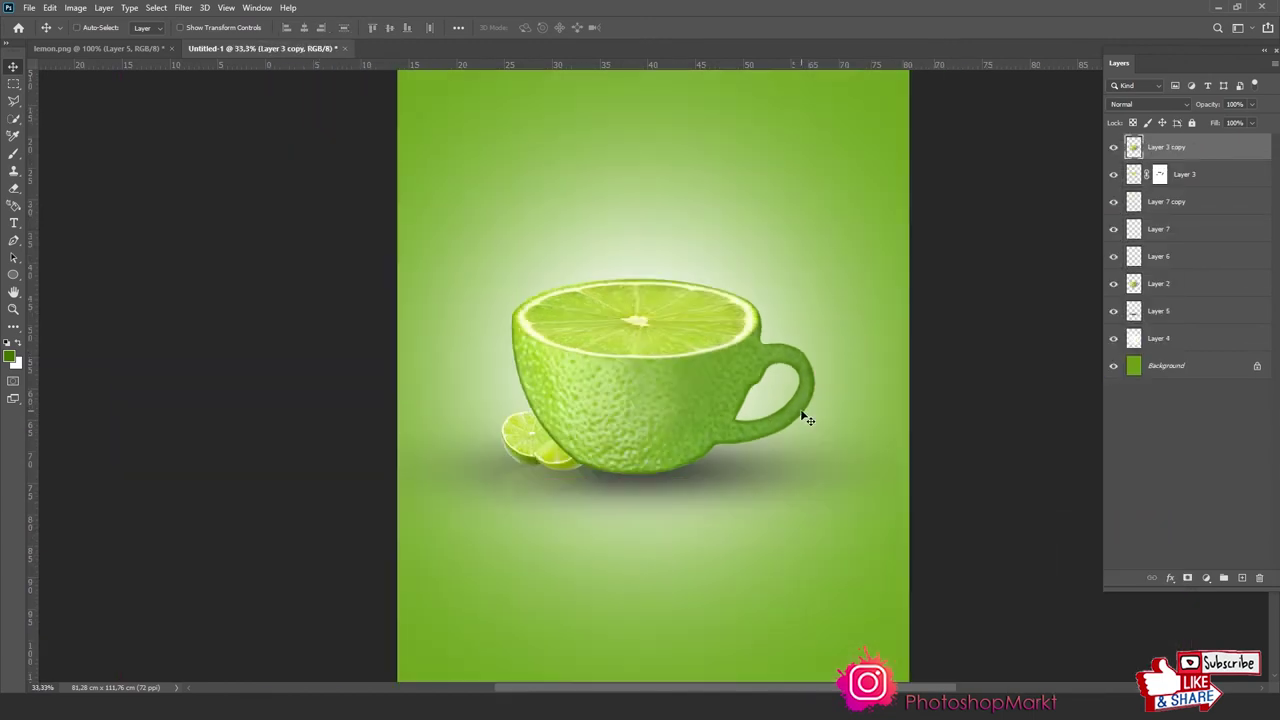
Flip the merged cup copy upside down beneath the cup and nudge it against the base
{"action": "key", "text": "ctrl+t"}
{"action": "right_click", "coordinate": [673, 345]}
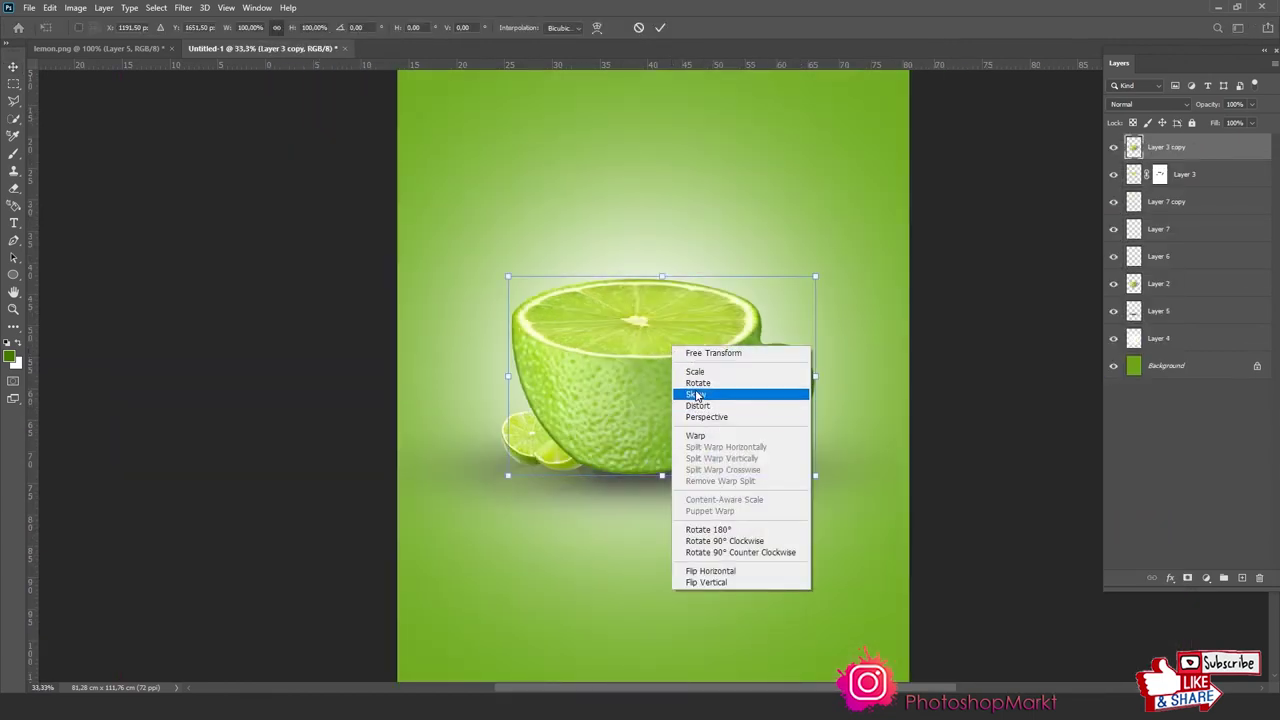
{"action": "left_click", "coordinate": [697, 405]}
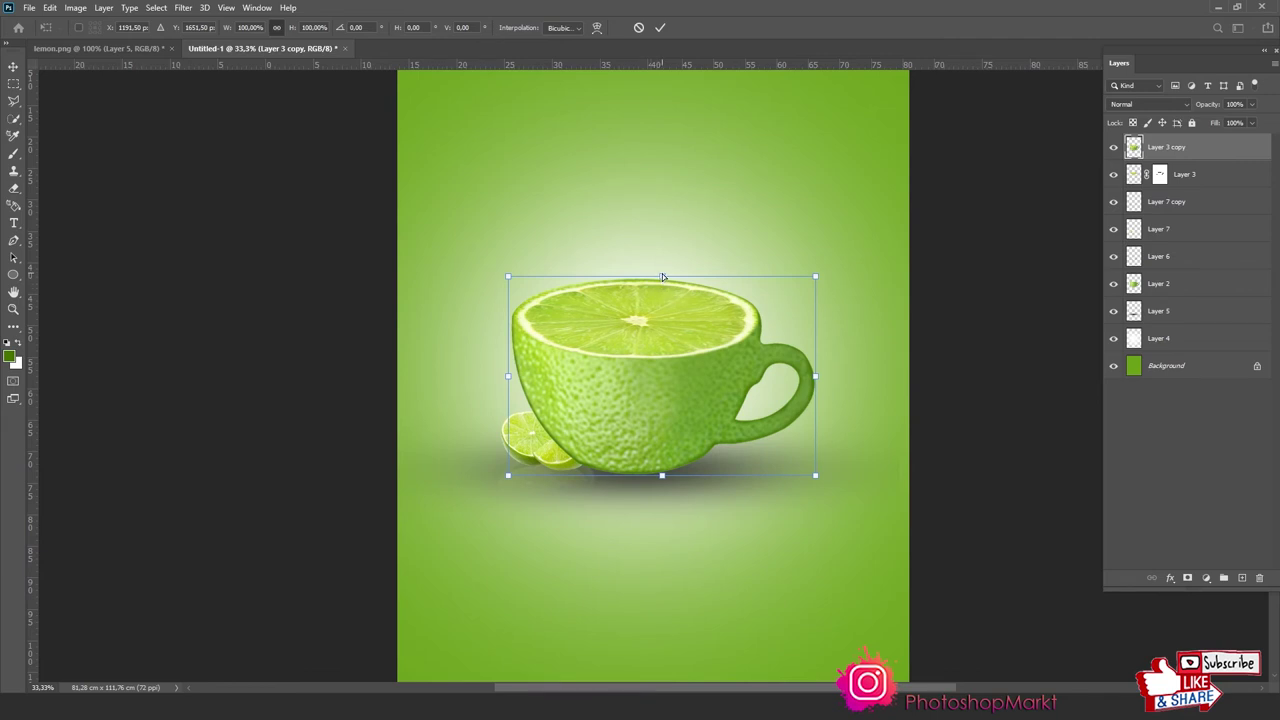
{"action": "mouse_move", "coordinate": [662, 277]}
{"action": "left_mouse_down"}
{"action": "mouse_move", "coordinate": [649, 600]}
{"action": "mouse_move", "coordinate": [662, 617]}
{"action": "left_mouse_up"}
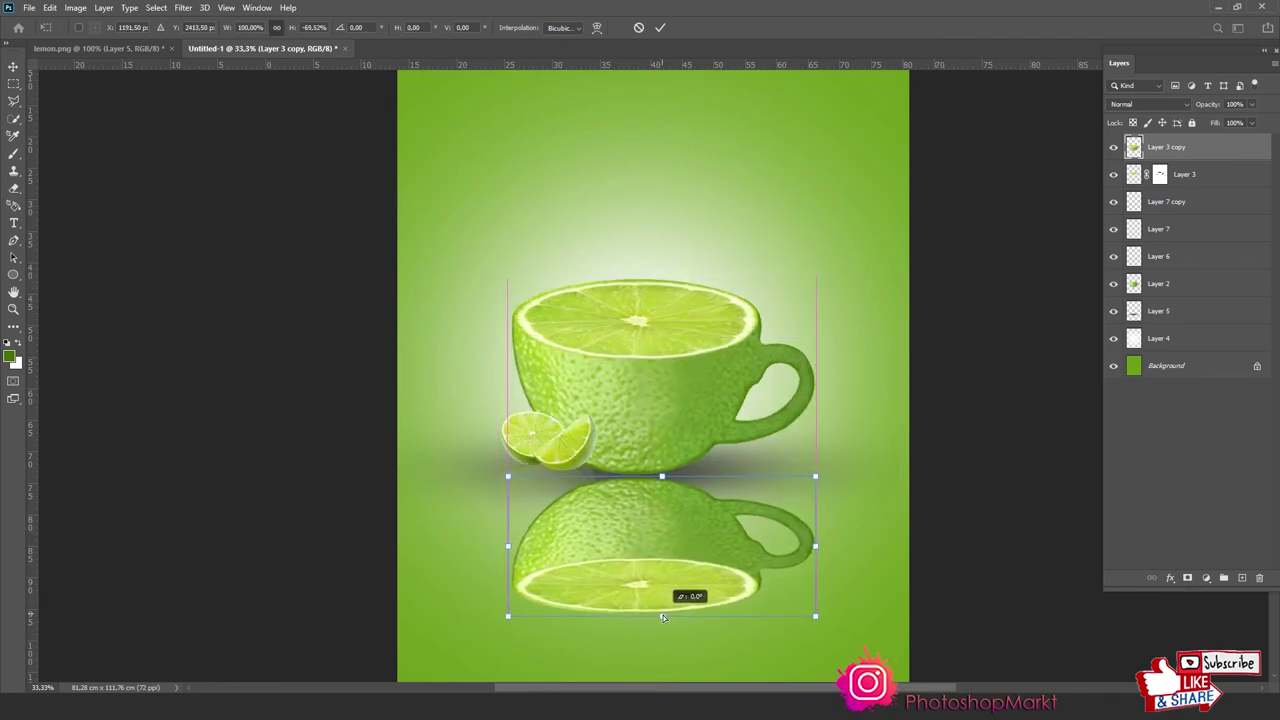
{"action": "key", "text": "Return"}
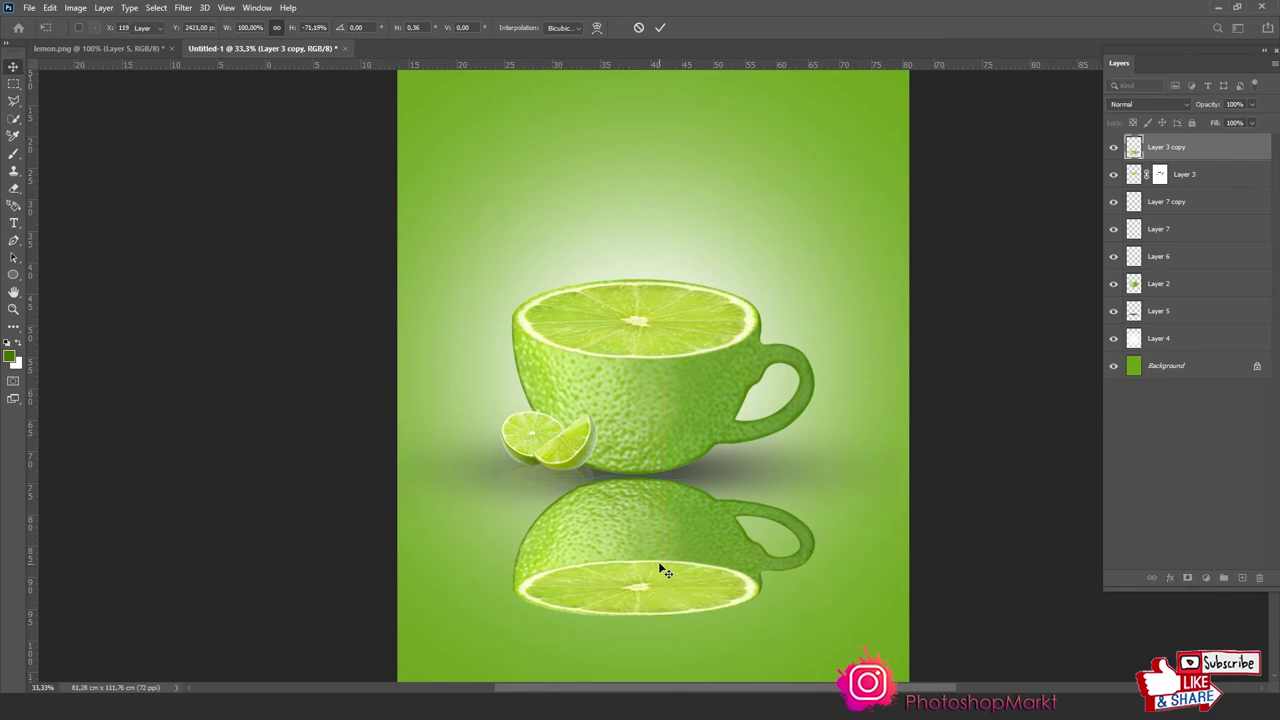
{"action": "left_click_drag", "start_coordinate": [658, 553], "coordinate": [660, 543]}
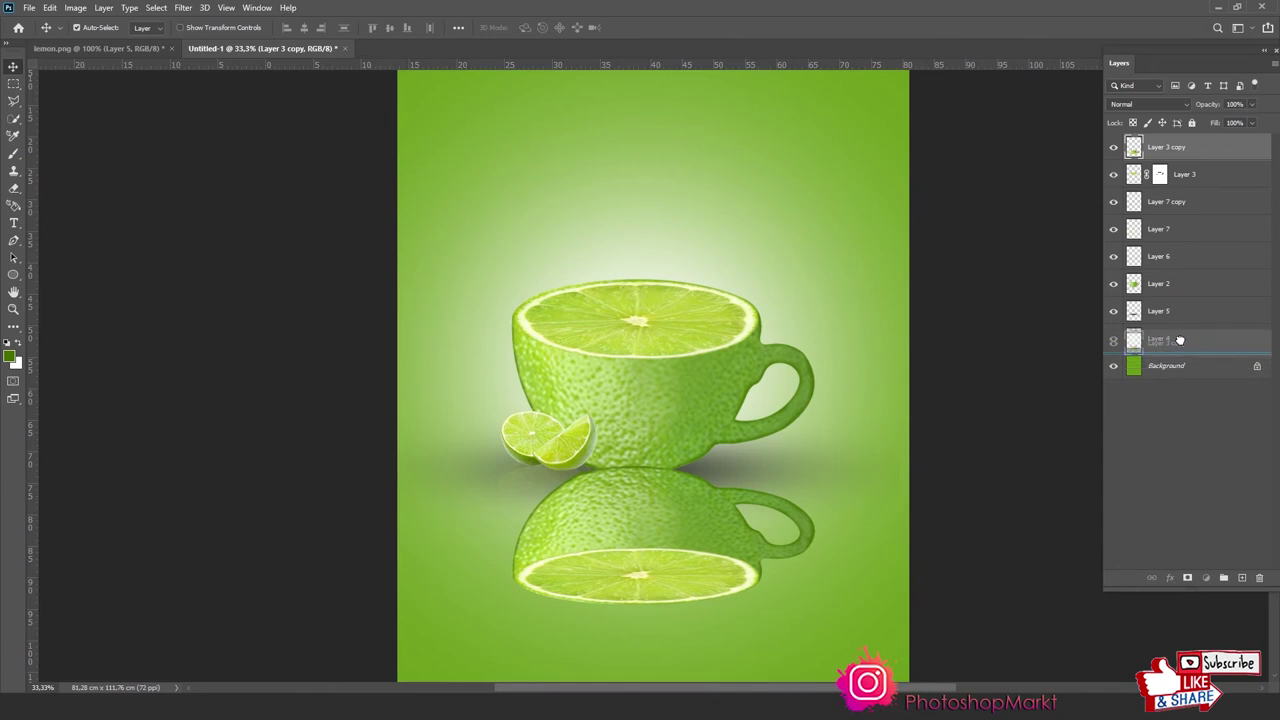
Move Layer 3 copy beneath Layer 5 and drop its opacity to a very low value
{"action": "mouse_move", "coordinate": [1165, 175]}
{"action": "left_mouse_down"}
{"action": "mouse_move", "coordinate": [1180, 343]}
{"action": "mouse_move", "coordinate": [1176, 283]}
{"action": "left_mouse_up"}
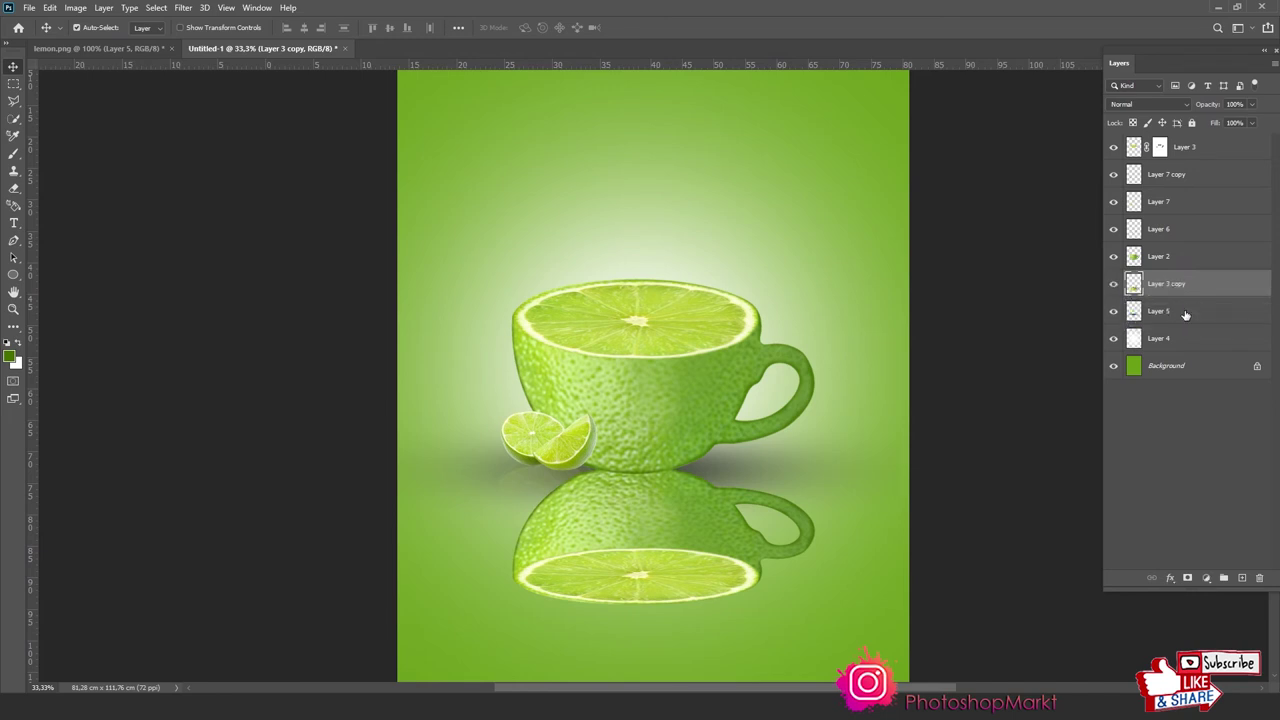
{"action": "left_click_drag", "start_coordinate": [1178, 287], "coordinate": [1191, 312]}
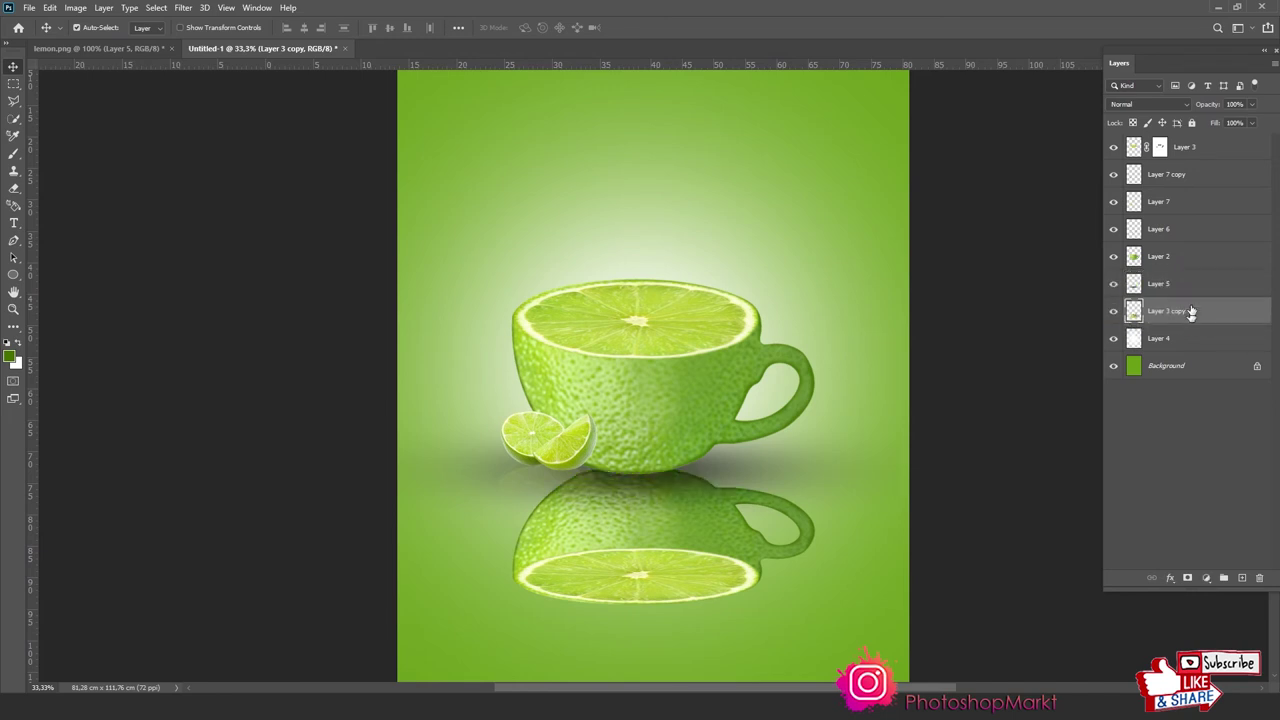
{"action": "type", "text": "64"}
{"action": "key", "text": "Return"}
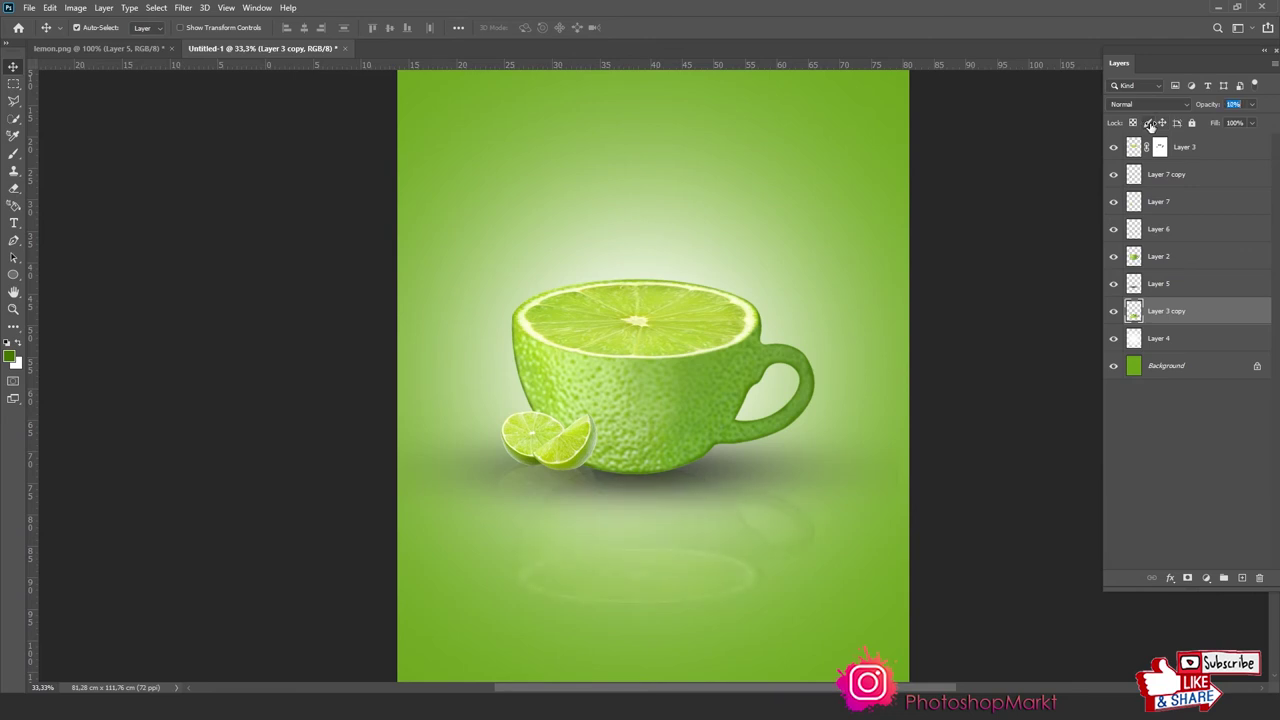
Soften the cup reflection with a Gaussian Blur of about 2 pixels
{"action": "left_click", "coordinate": [184, 8]}
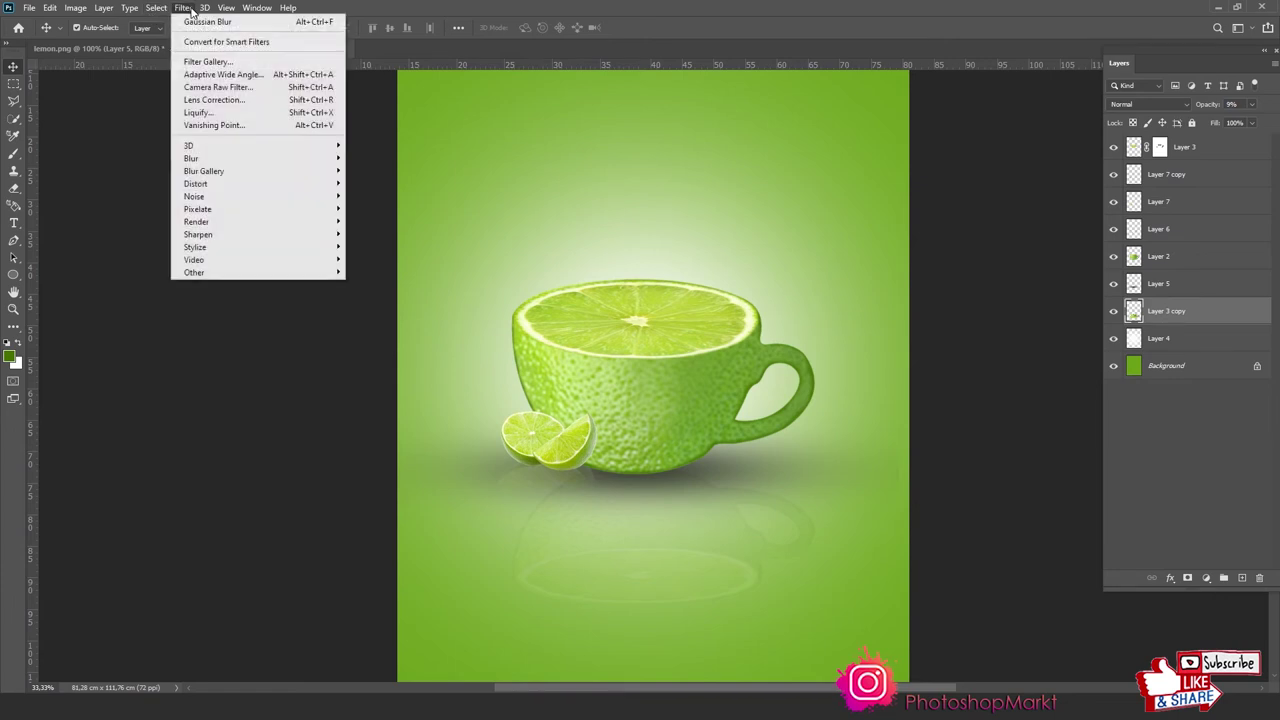
{"action": "mouse_move", "coordinate": [256, 158]}
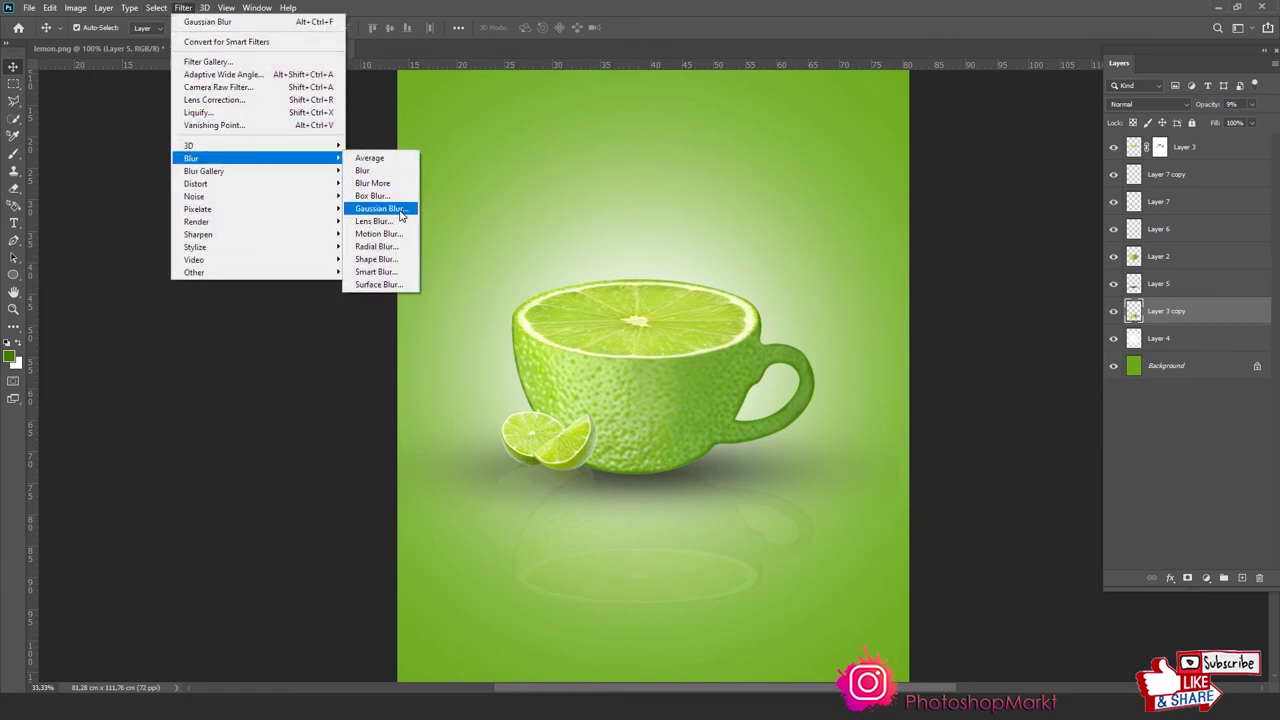
{"action": "left_click", "coordinate": [380, 209]}
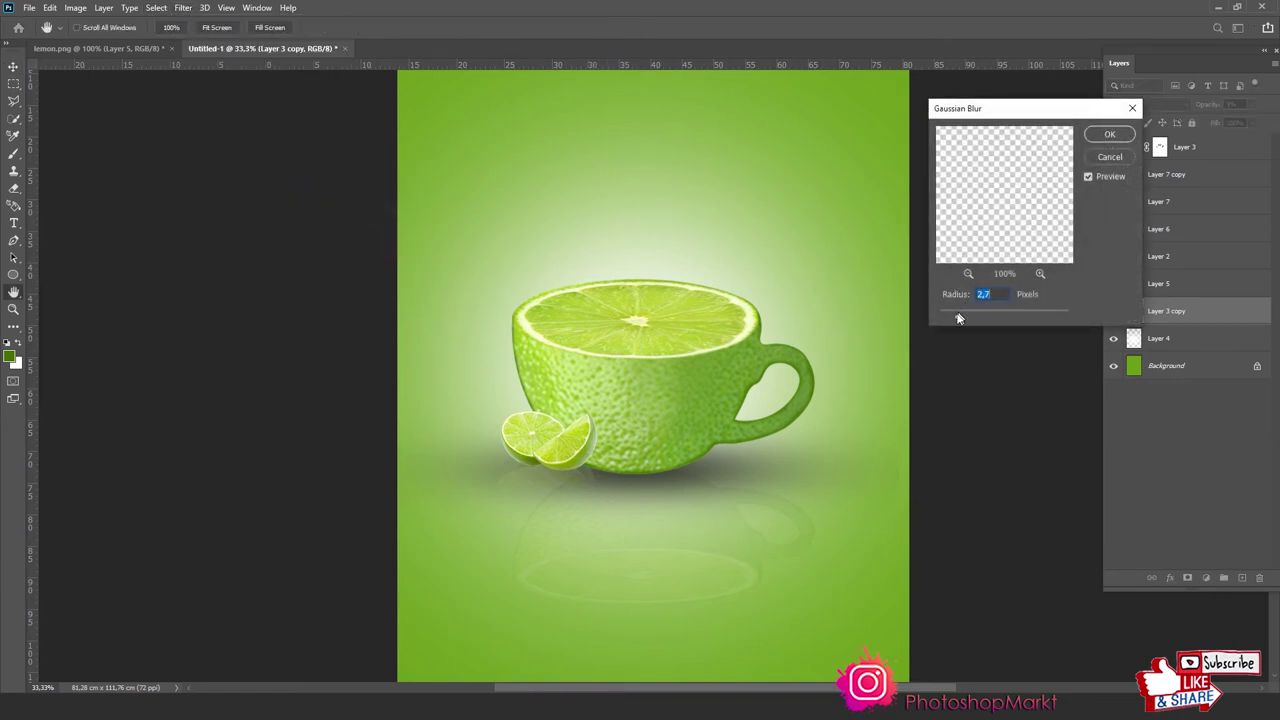
{"action": "left_click_drag", "start_coordinate": [946, 321], "coordinate": [953, 318]}
Confirm the blur, then fade the cup reflection's lower edge with an enlarged eraser
{"action": "left_click", "coordinate": [1105, 135]}
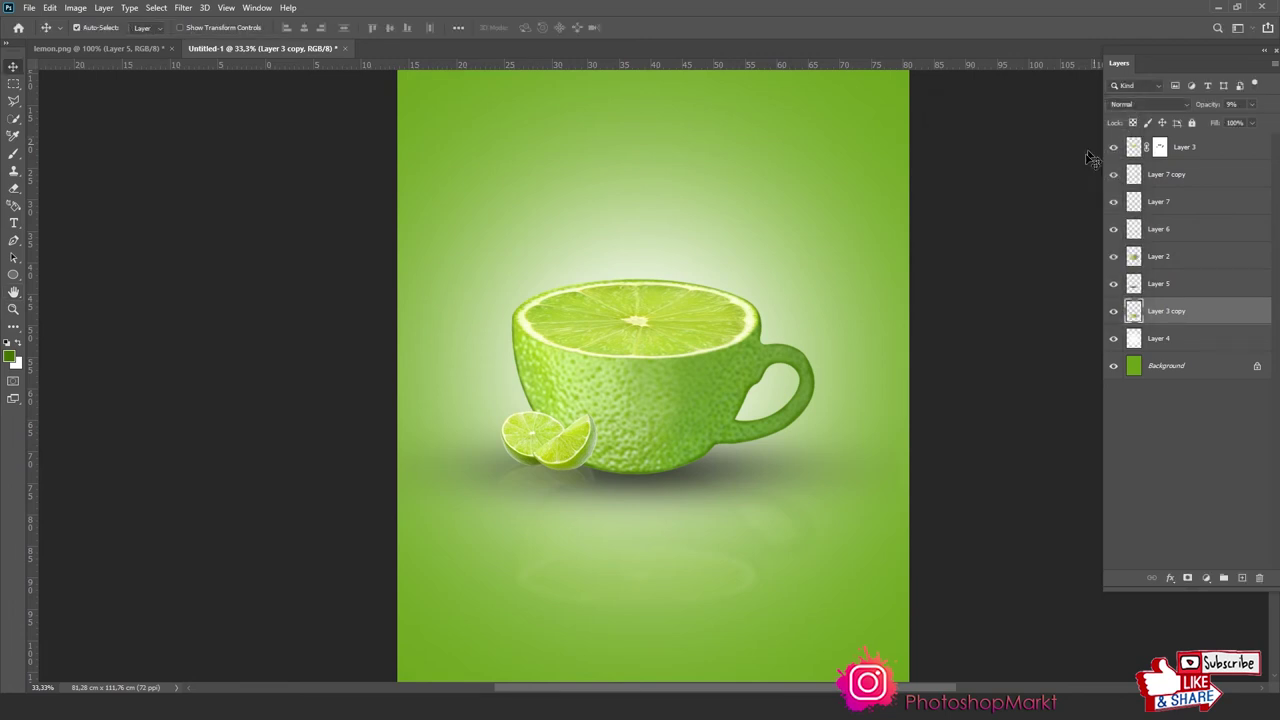
{"action": "key", "text": "e"}
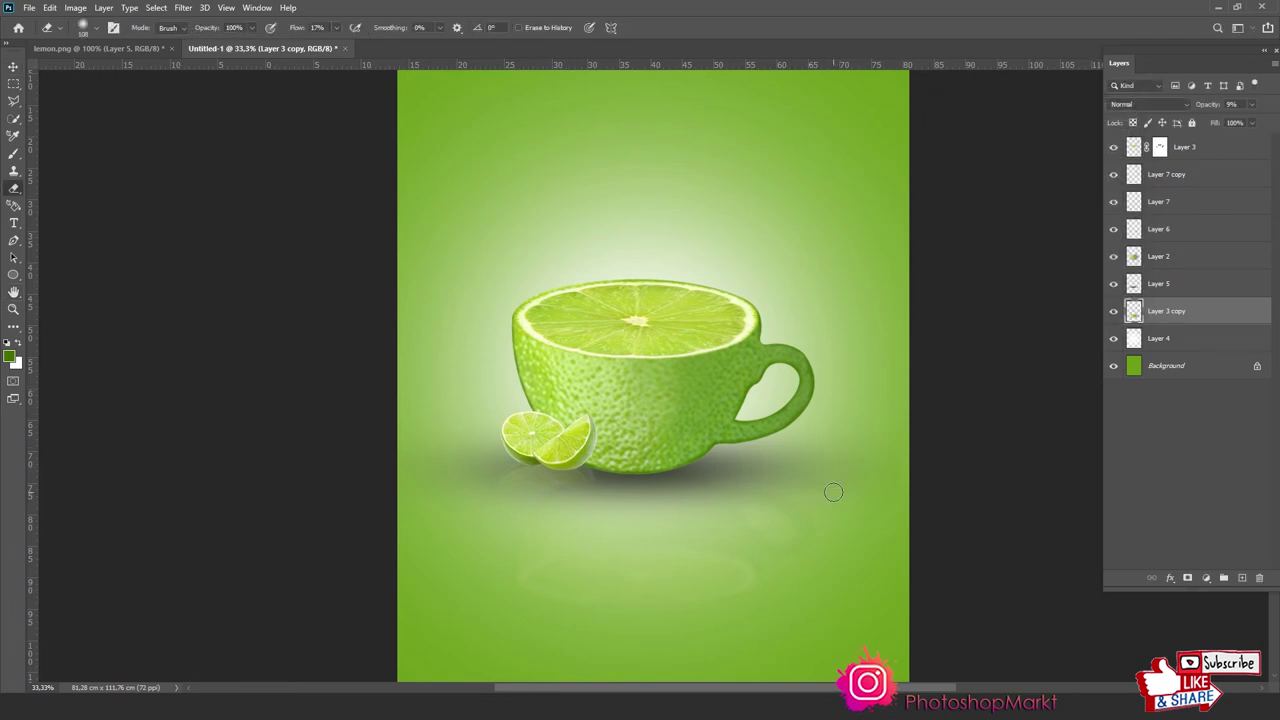
{"action": "right_click", "coordinate": [833, 492]}
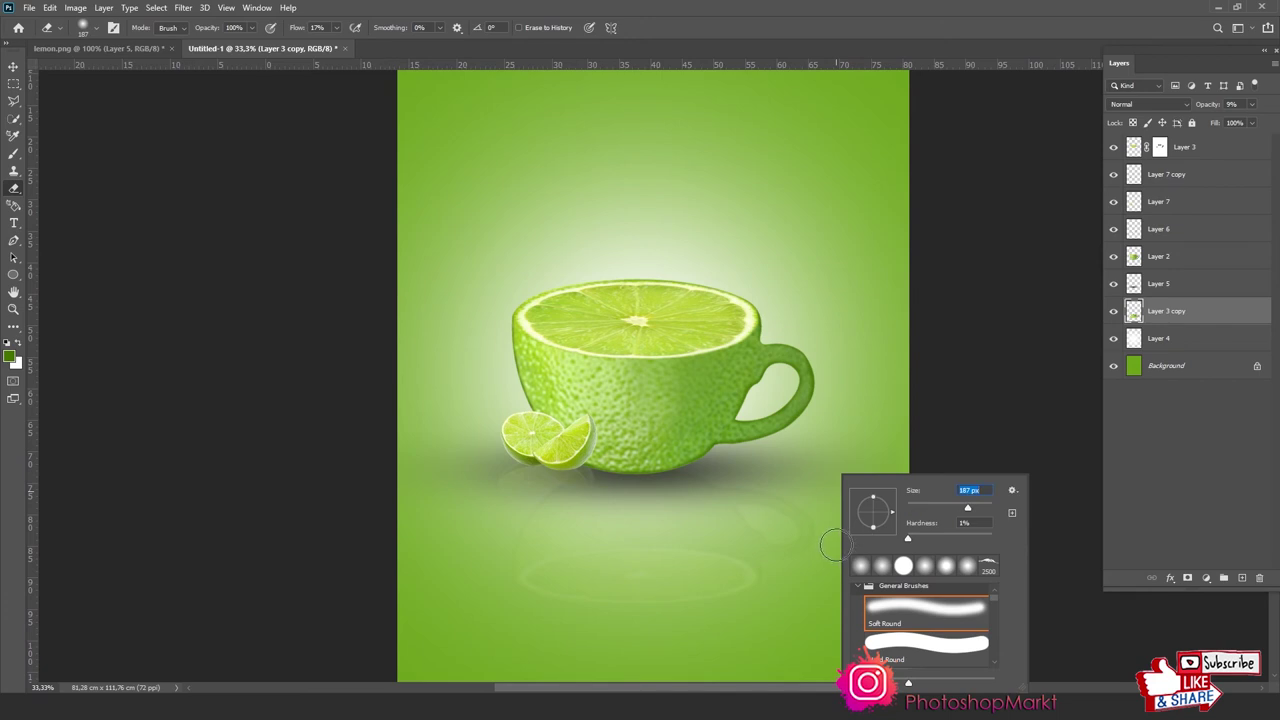
{"action": "left_click_drag", "start_coordinate": [771, 545], "coordinate": [816, 547]}
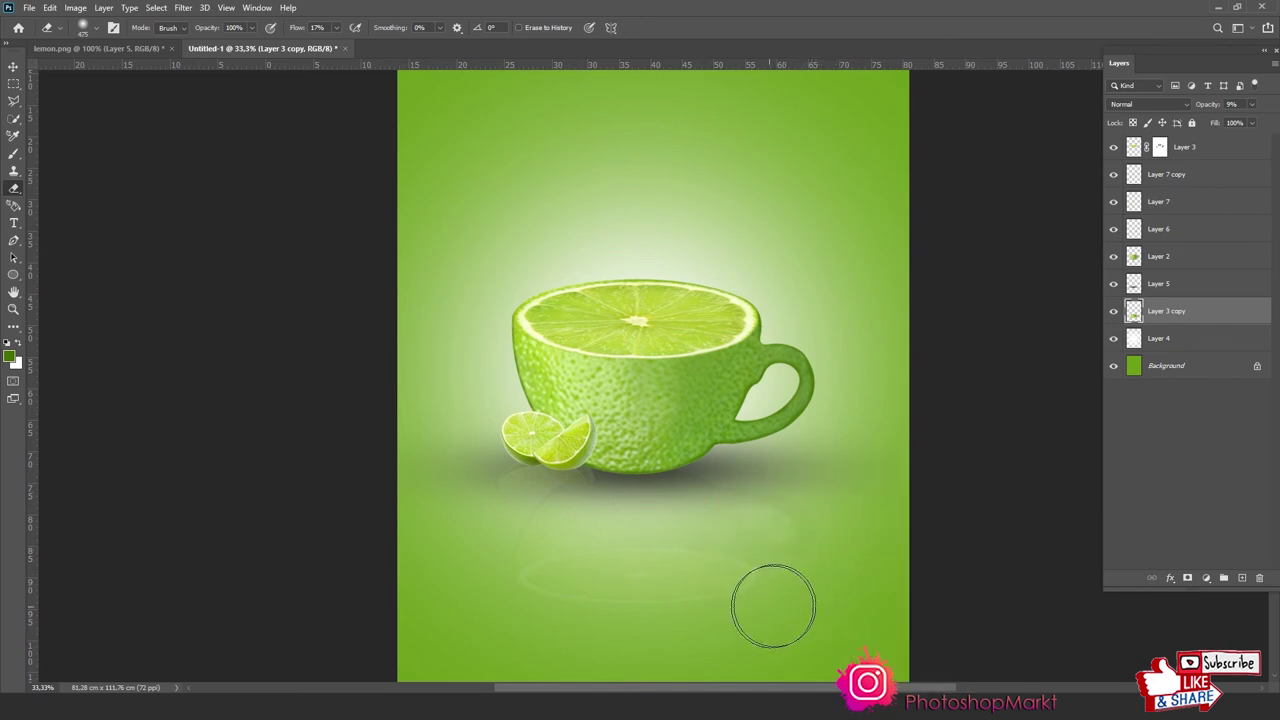
{"action": "mouse_move", "coordinate": [773, 606]}
{"action": "left_mouse_down"}
{"action": "mouse_move", "coordinate": [846, 563]}
{"action": "mouse_move", "coordinate": [480, 580]}
{"action": "mouse_move", "coordinate": [793, 598]}
{"action": "left_mouse_up"}
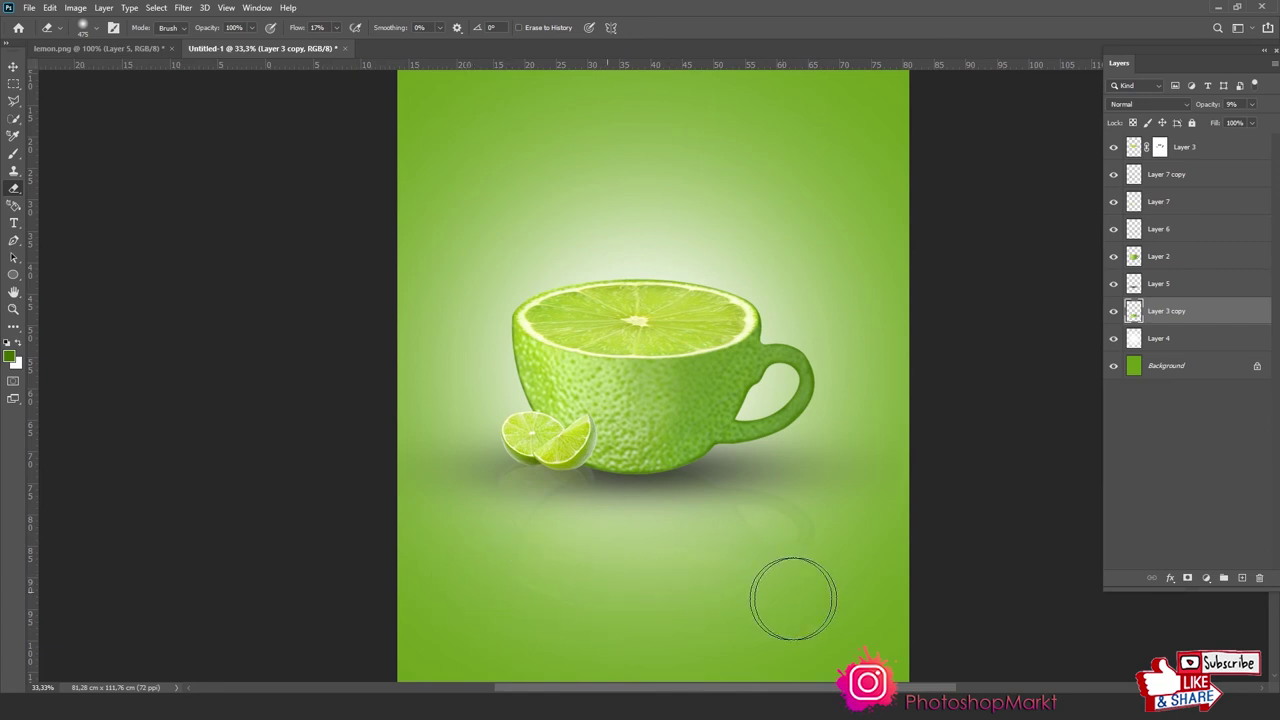
Fit the poster, zoom into the lime slices area and shrink the eraser brush
{"action": "key", "text": "z"}
{"action": "key", "text": "ctrl+0"}
{"action": "left_click_drag", "start_coordinate": [493, 424], "coordinate": [680, 531]}
{"action": "key", "text": "e"}
{"action": "right_click", "coordinate": [701, 259]}
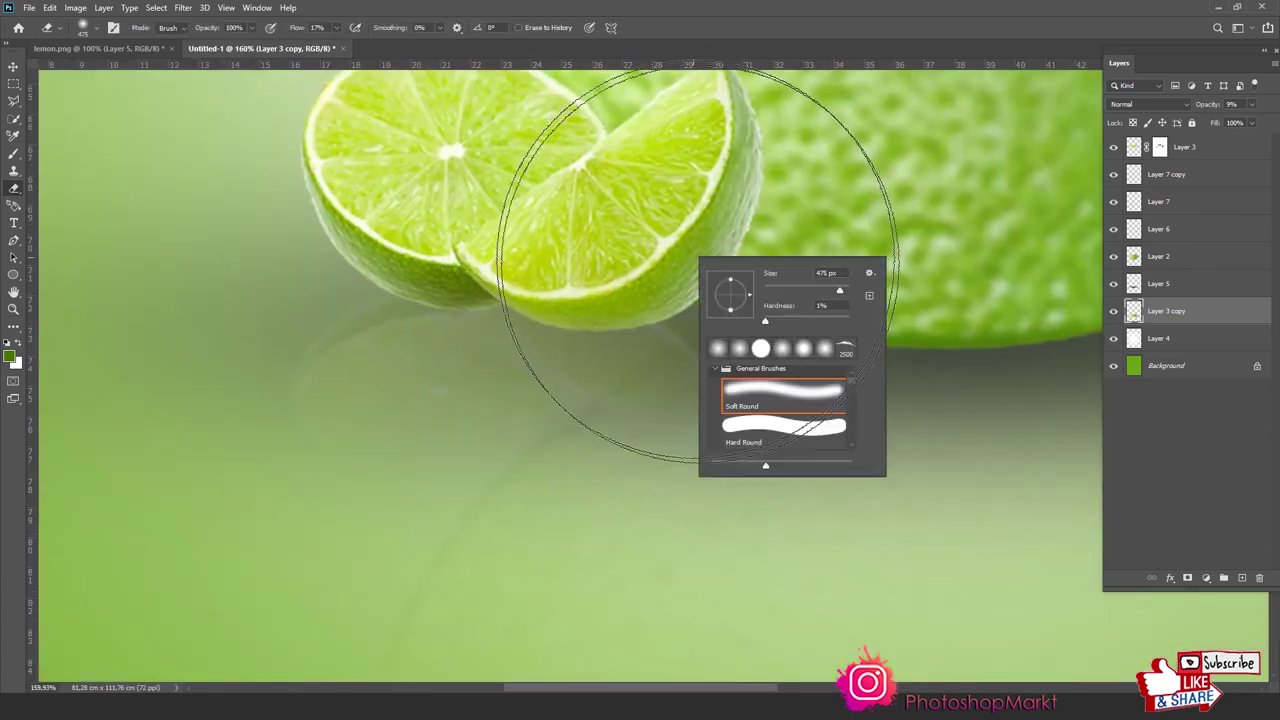
{"action": "key", "text": "Return"}
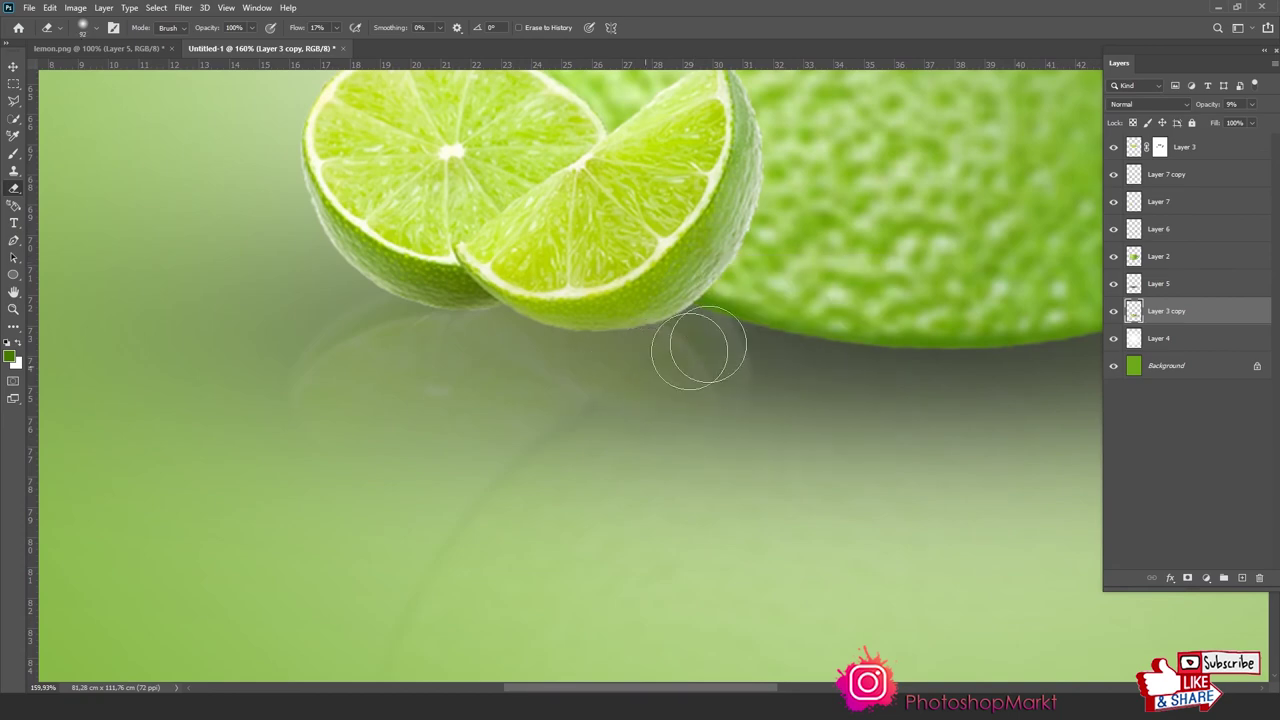
Fit the whole poster in the window and zoom out to 25%
{"action": "key", "text": "z"}
{"action": "key", "text": "ctrl+0"}
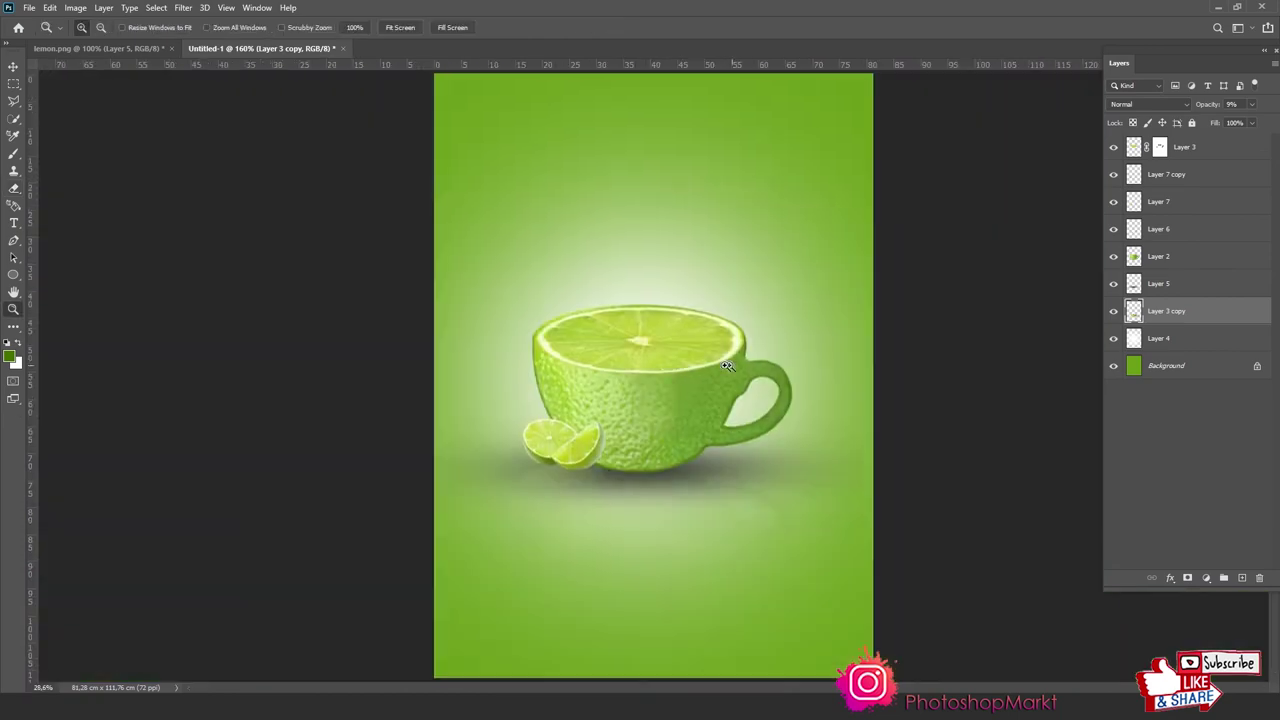
{"action": "left_click", "coordinate": [967, 597]}
{"action": "key", "text": "ctrl+0"}
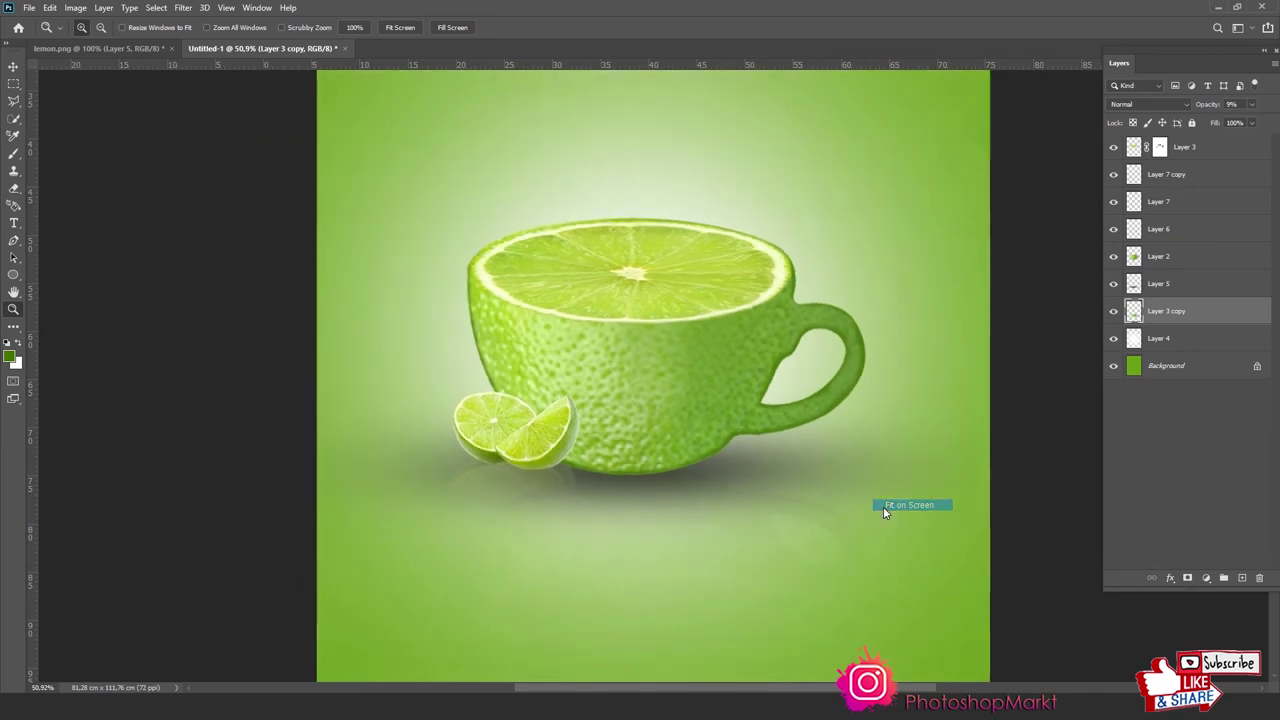
{"action": "left_click", "coordinate": [855, 493], "text": "alt"}
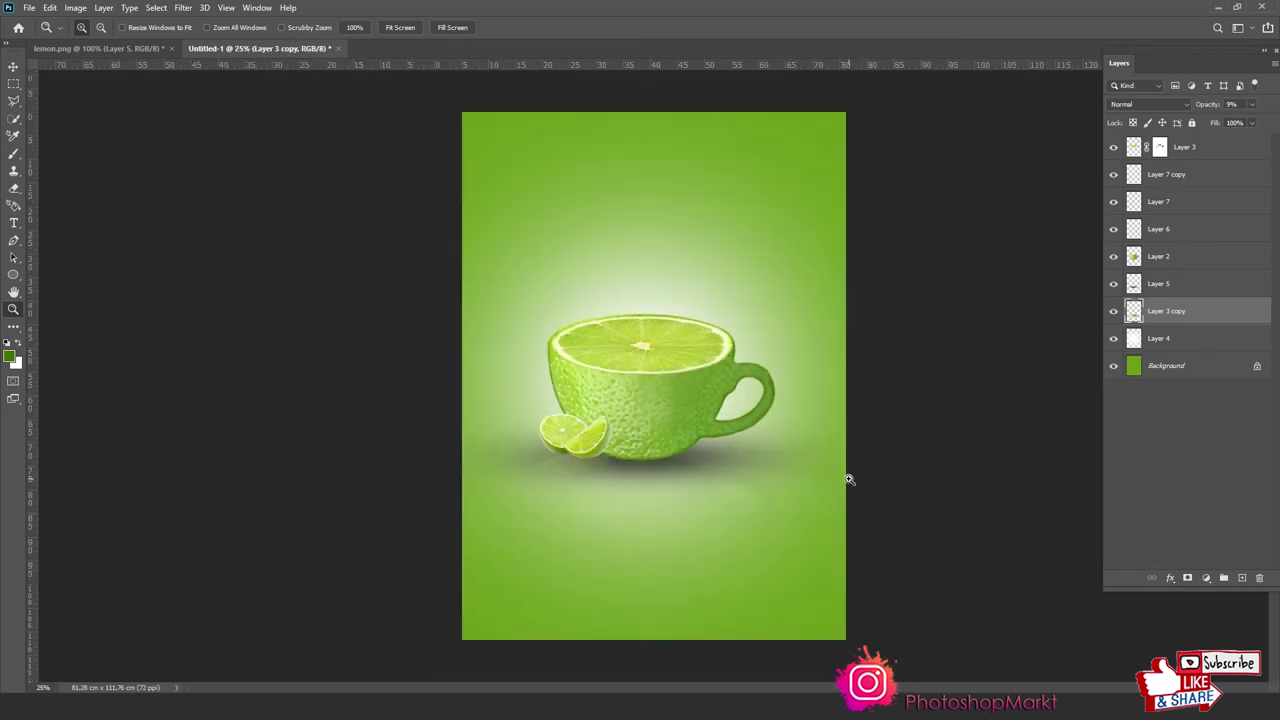
Drag the water-drops layer from lemon.png into the poster and zoom in on the cup
{"action": "left_click", "coordinate": [98, 48]}
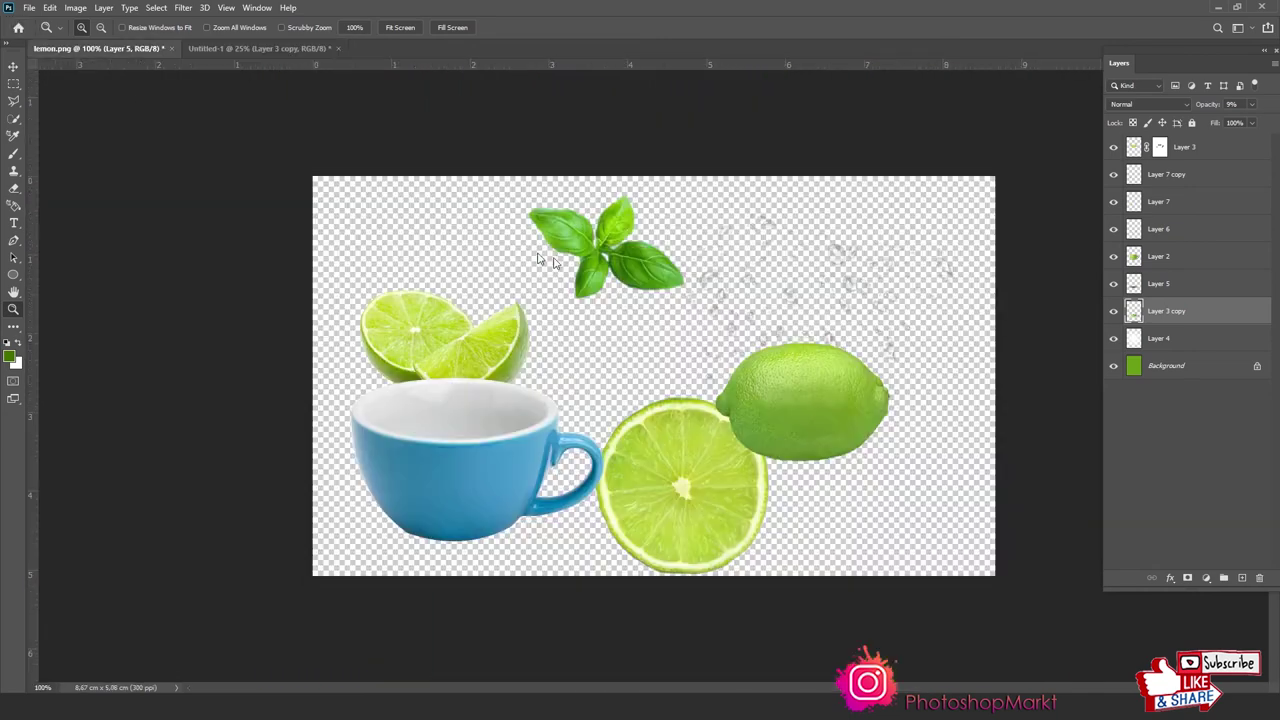
{"action": "key", "text": "v"}
{"action": "left_click_drag", "start_coordinate": [838, 256], "coordinate": [536, 243]}
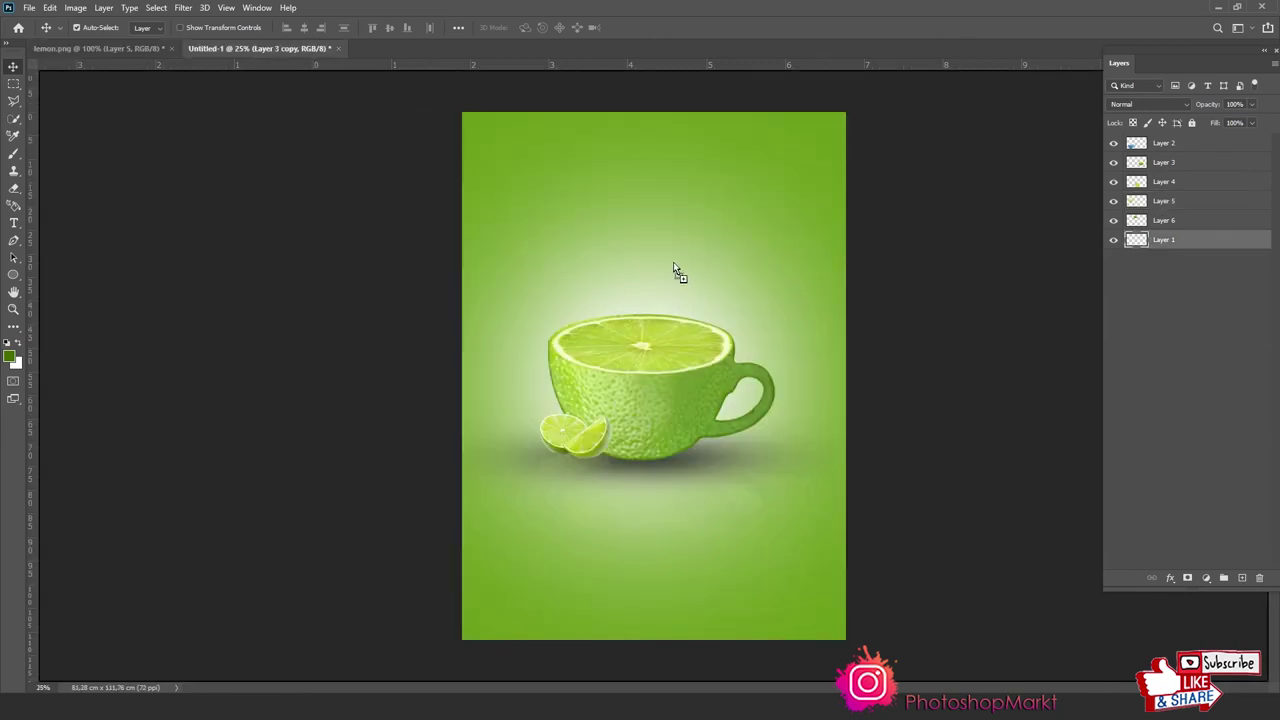
{"action": "left_click_drag", "start_coordinate": [675, 270], "coordinate": [674, 267]}
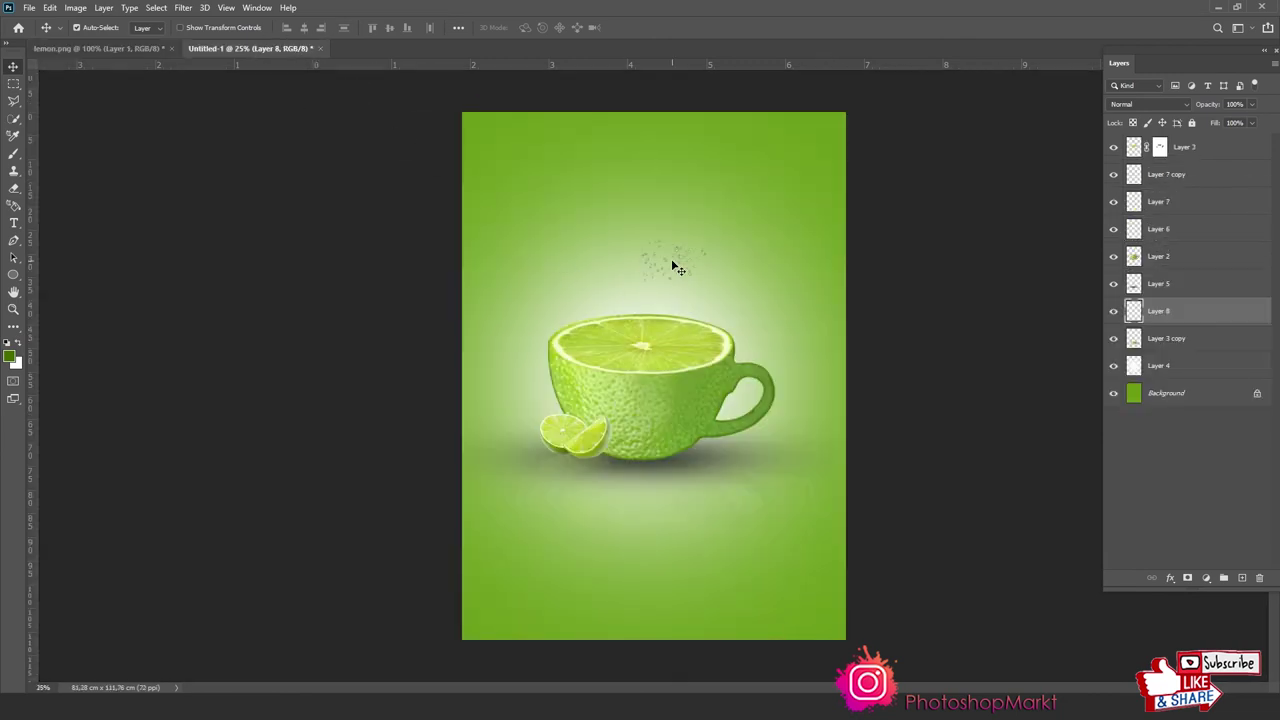
{"action": "key", "text": "z"}
{"action": "left_click_drag", "start_coordinate": [598, 202], "coordinate": [898, 494]}
Move the water drops down onto the cup body and raise their layer to the top
{"action": "key", "text": "ctrl+t"}
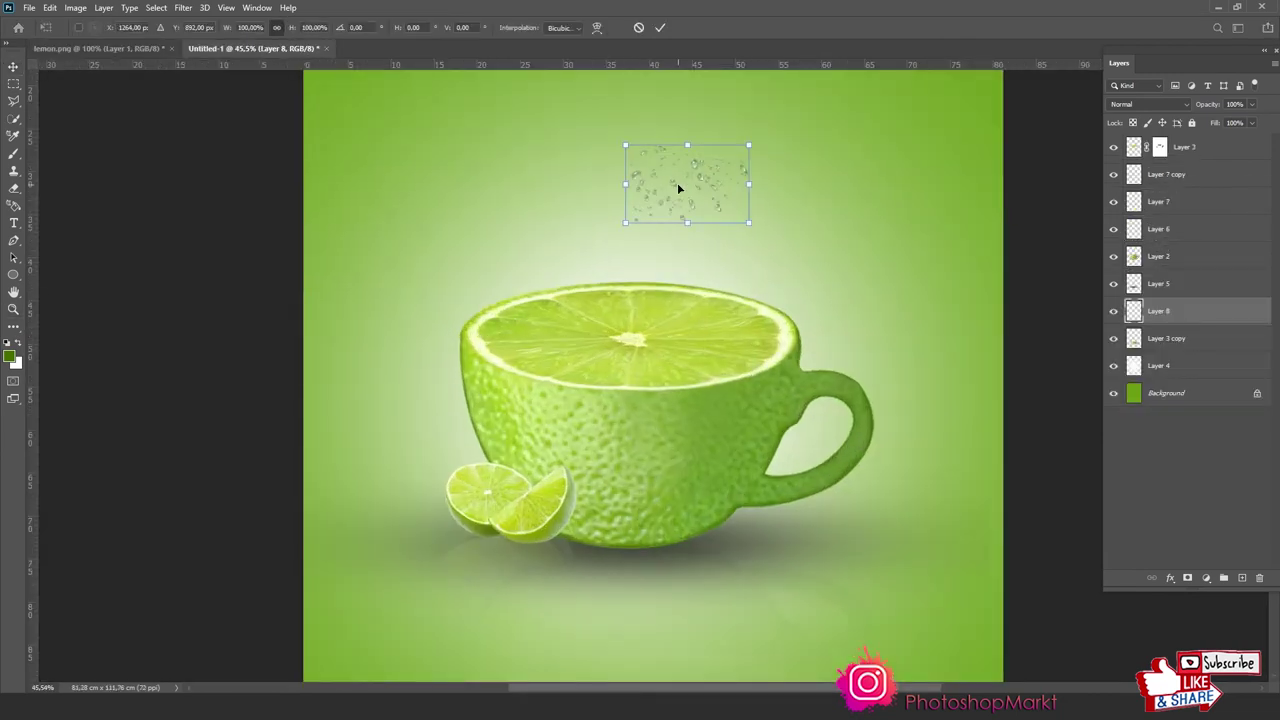
{"action": "left_click_drag", "start_coordinate": [677, 180], "coordinate": [603, 420]}
{"action": "key", "text": "Return"}
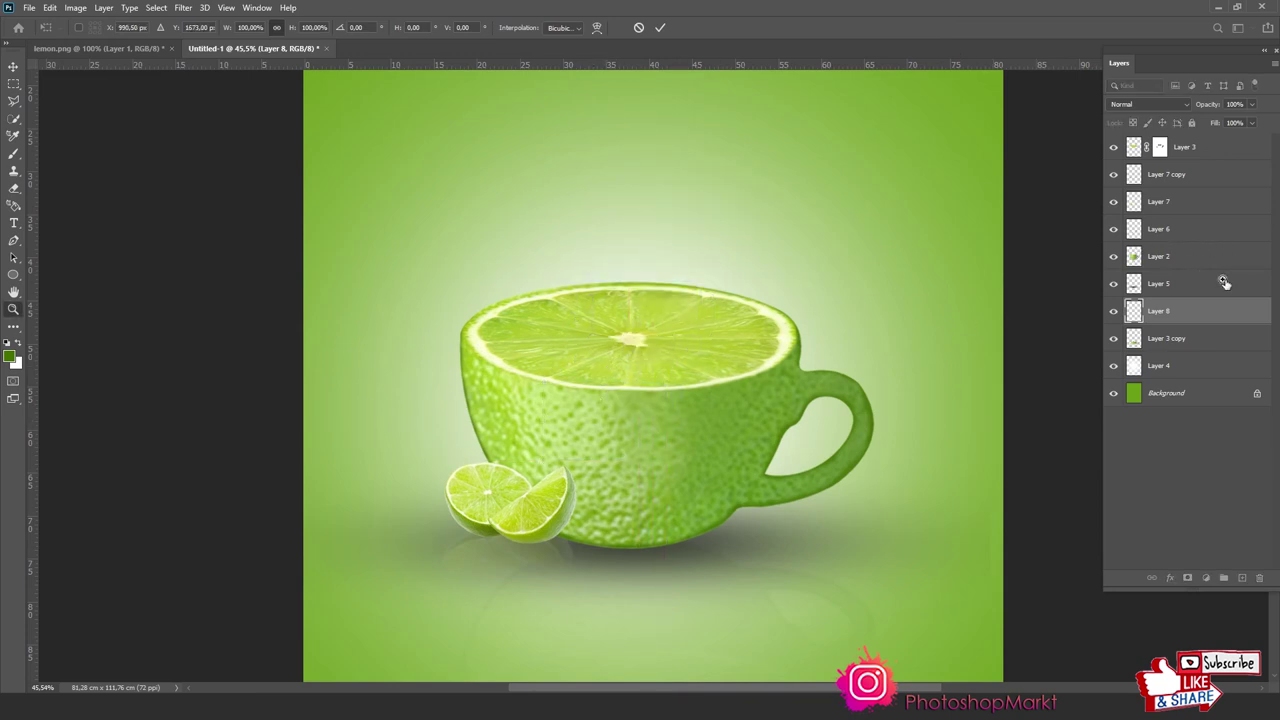
{"action": "left_click_drag", "start_coordinate": [1190, 311], "coordinate": [1210, 145]}
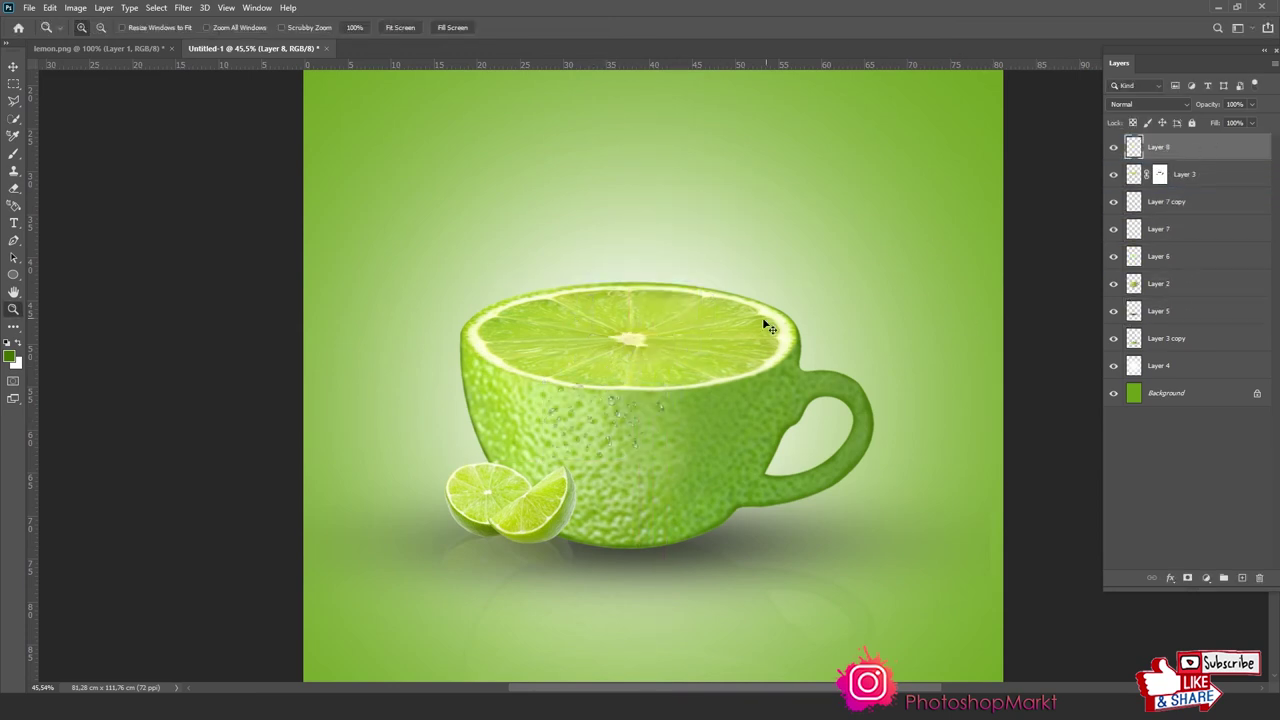
Rotate and enlarge the water drops over the cup, then set their blend mode to Overlay
{"action": "key", "text": "ctrl+t"}
{"action": "left_click_drag", "start_coordinate": [772, 385], "coordinate": [786, 516]}
{"action": "left_click_drag", "start_coordinate": [665, 383], "coordinate": [914, 229]}
{"action": "left_click_drag", "start_coordinate": [782, 308], "coordinate": [715, 353]}
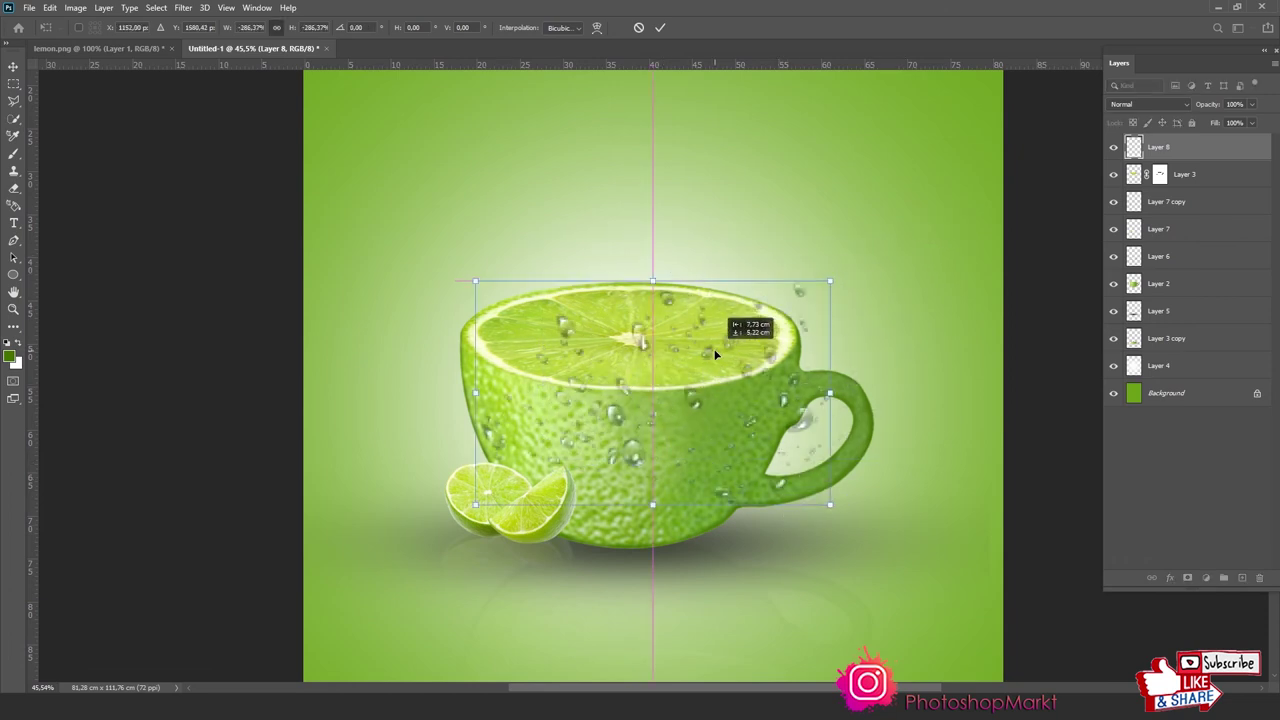
{"action": "key", "text": "Return"}
{"action": "left_click", "coordinate": [1150, 104]}
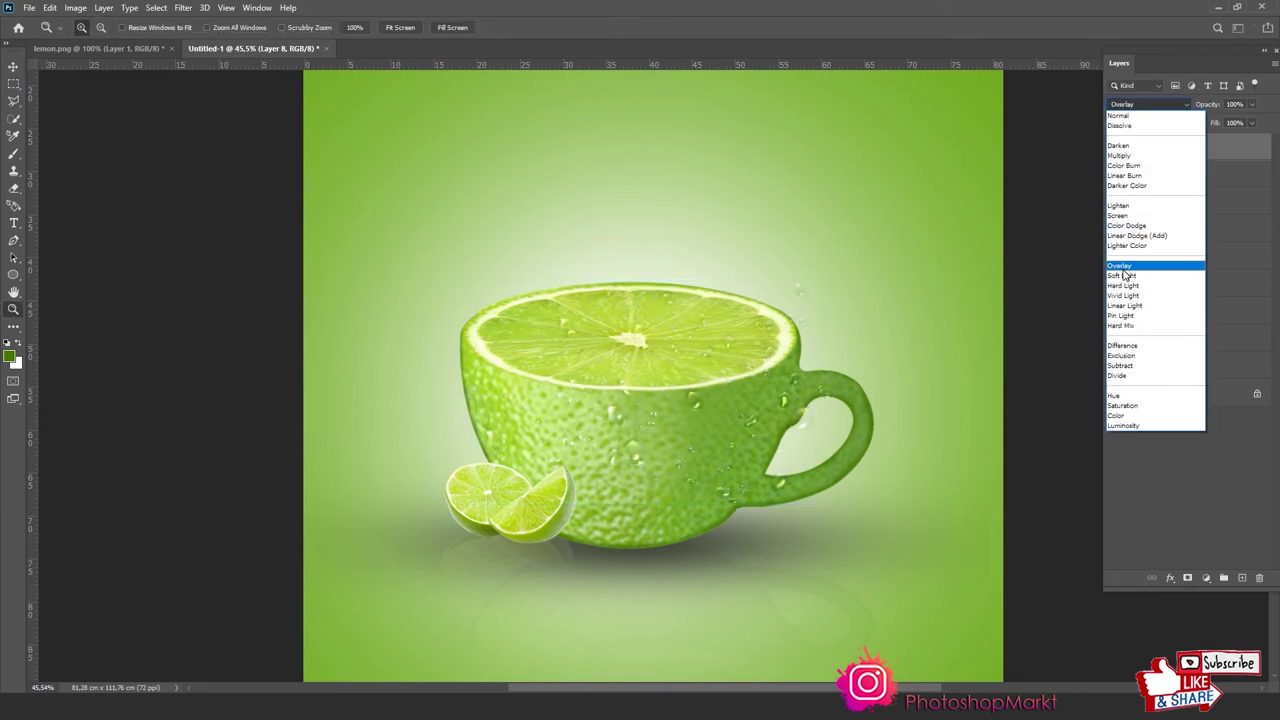
{"action": "left_click", "coordinate": [1123, 267]}
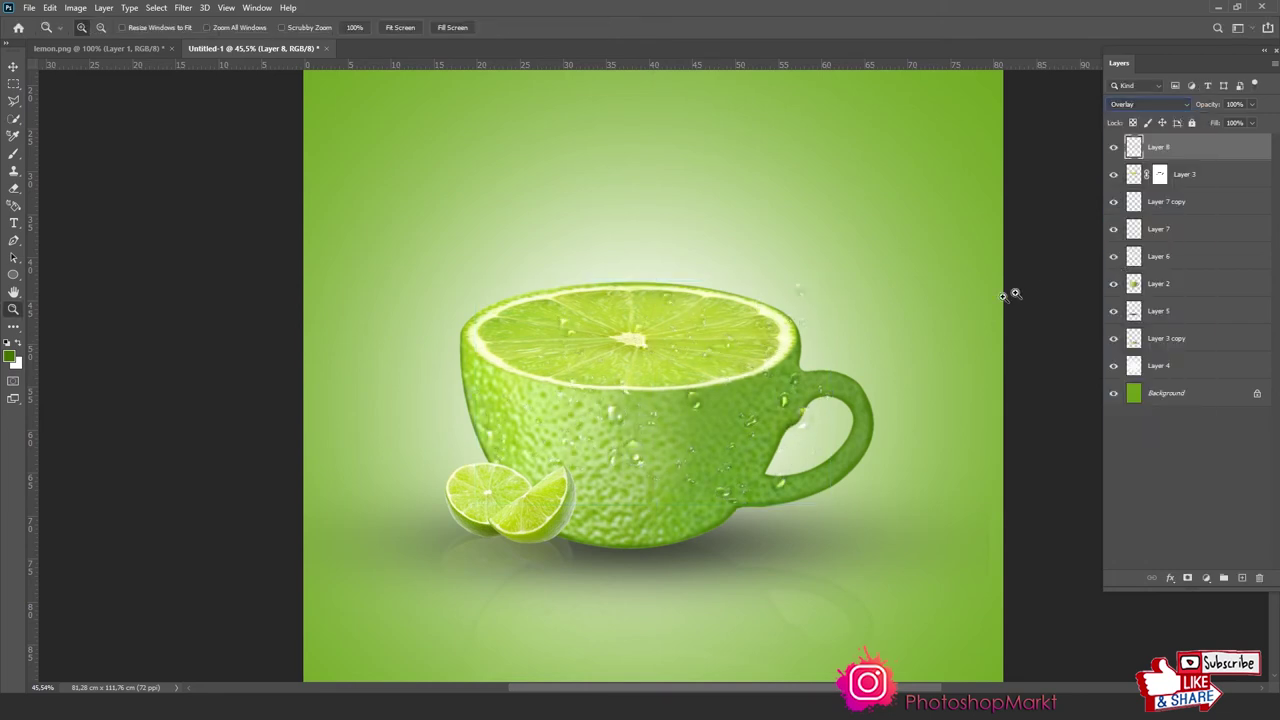
Shrink the water drops, lower them onto the cup body and flip them horizontally
{"action": "key", "text": "ctrl+t"}
{"action": "left_click_drag", "start_coordinate": [829, 284], "coordinate": [733, 341]}
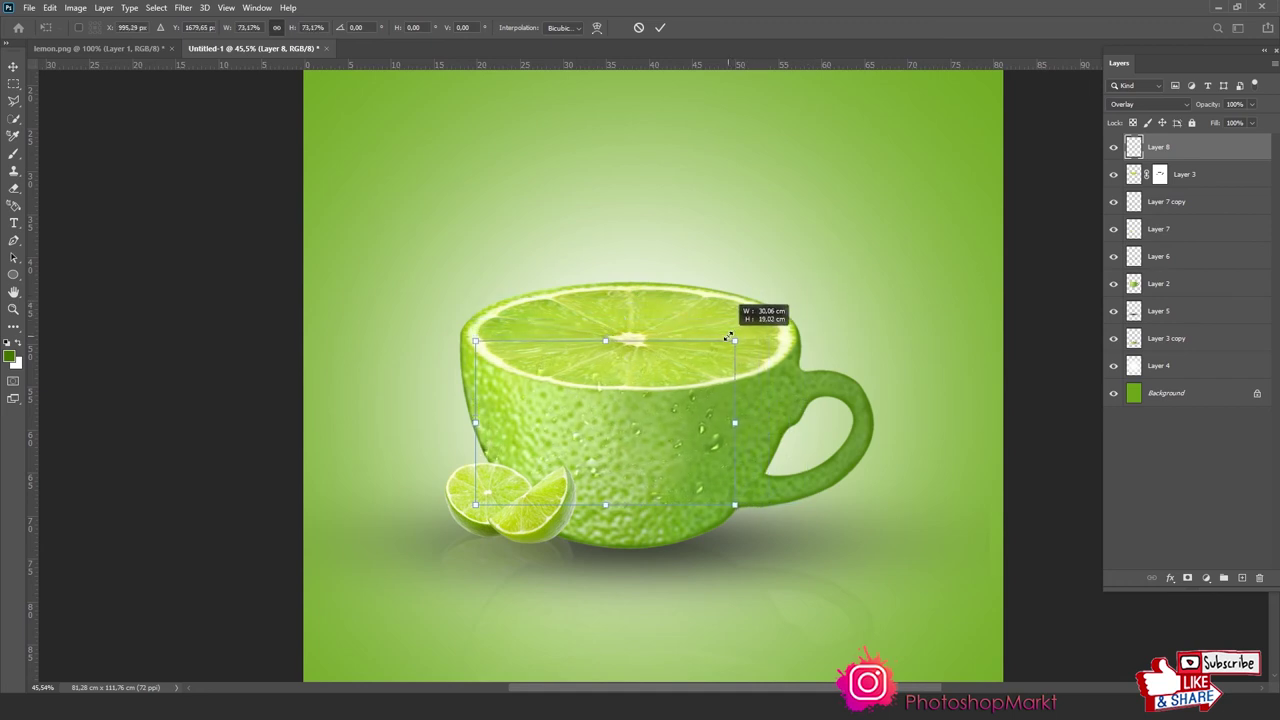
{"action": "left_click_drag", "start_coordinate": [652, 370], "coordinate": [652, 399]}
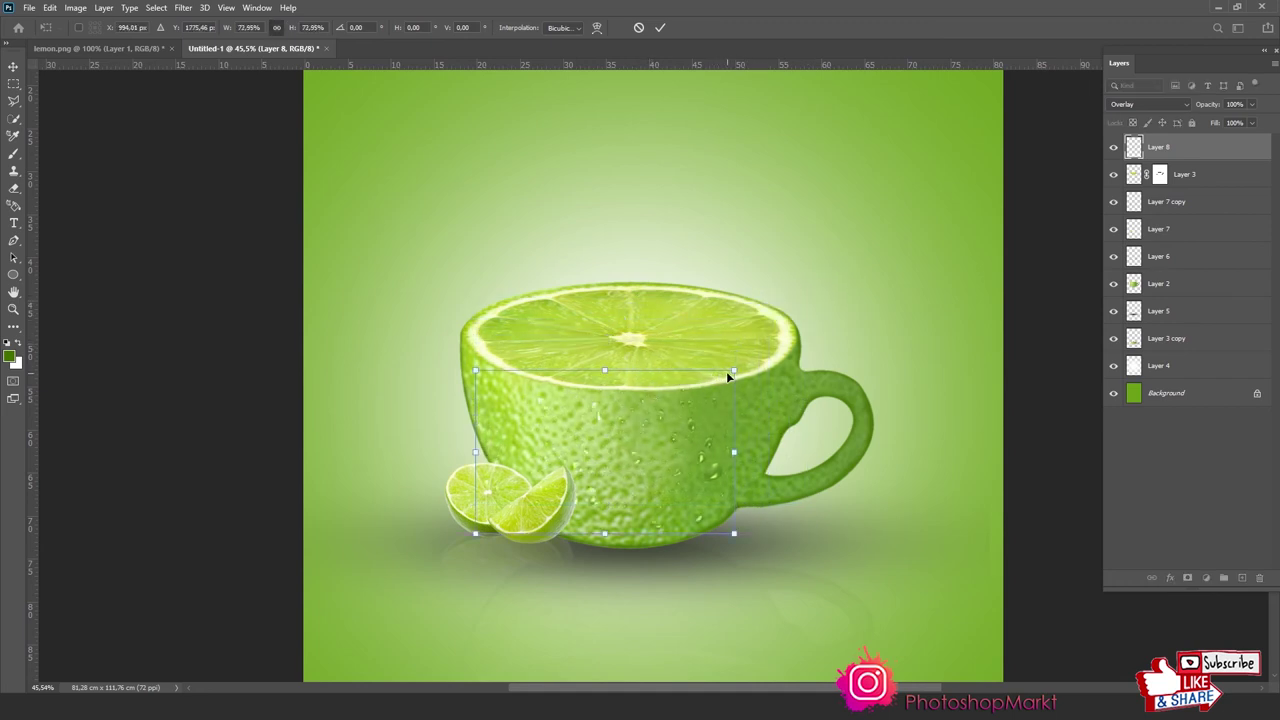
{"action": "left_click_drag", "start_coordinate": [731, 370], "coordinate": [731, 380]}
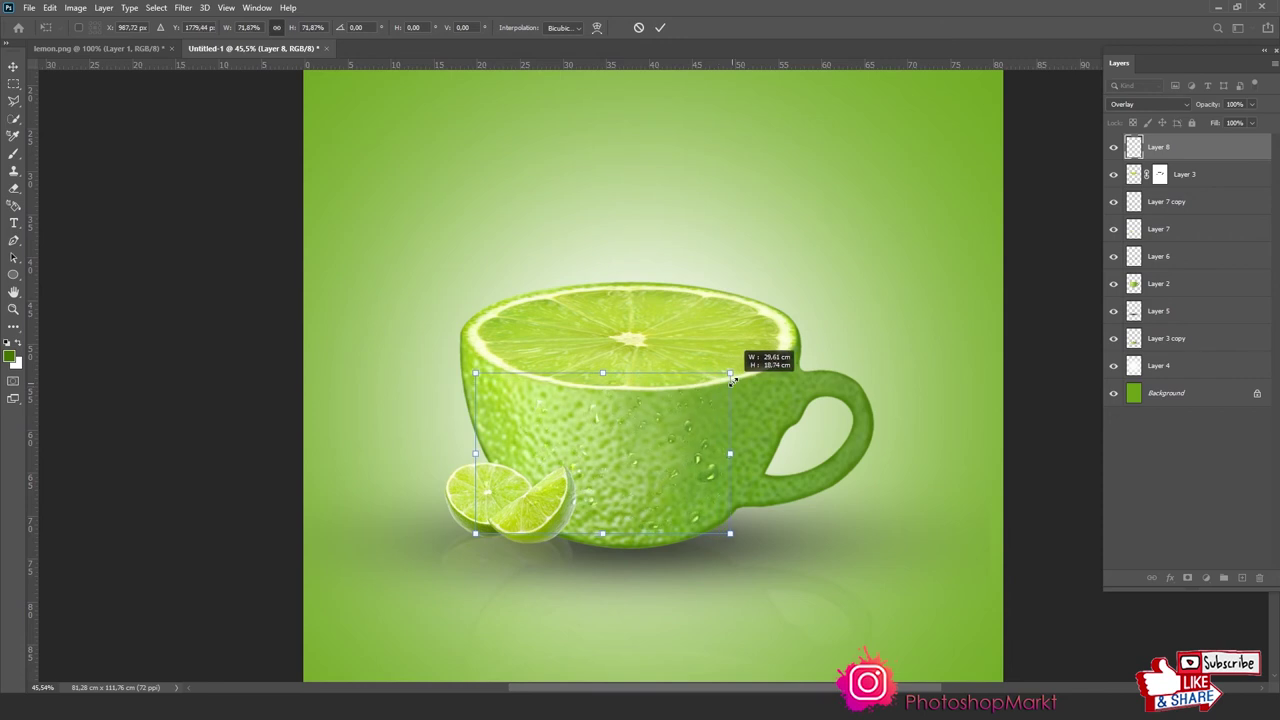
{"action": "right_click", "coordinate": [697, 400]}
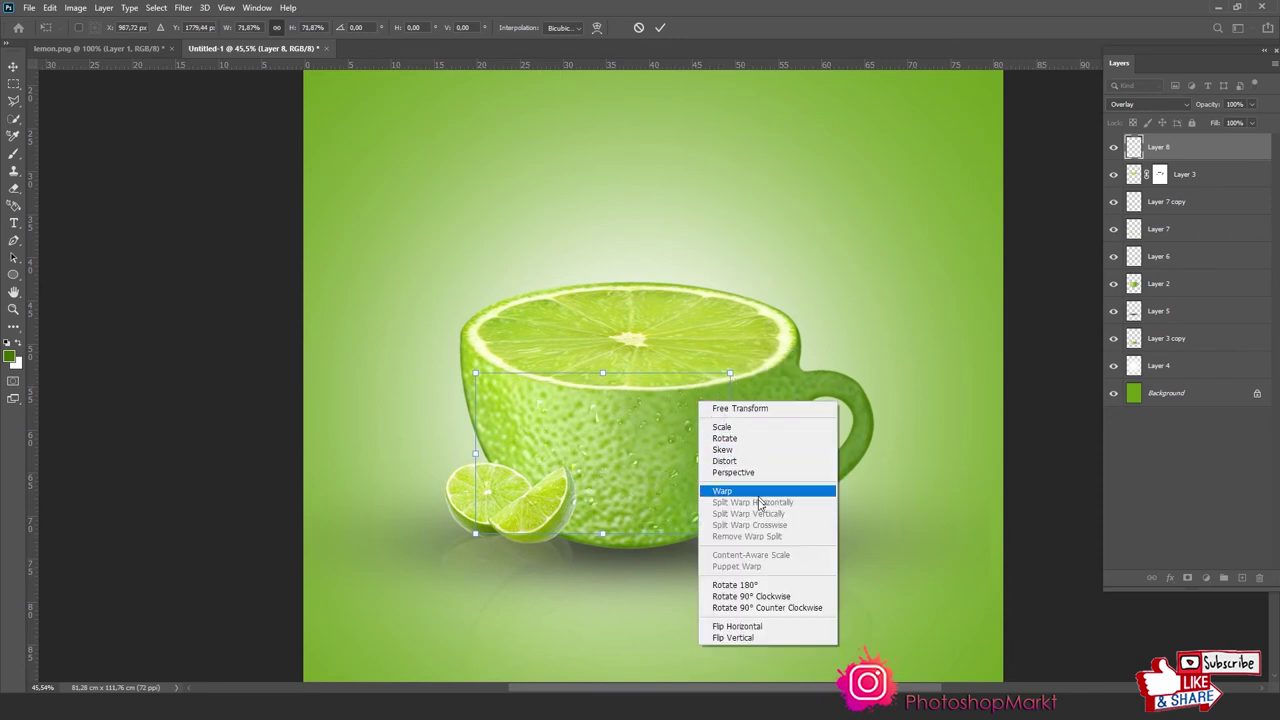
{"action": "left_click", "coordinate": [752, 624]}
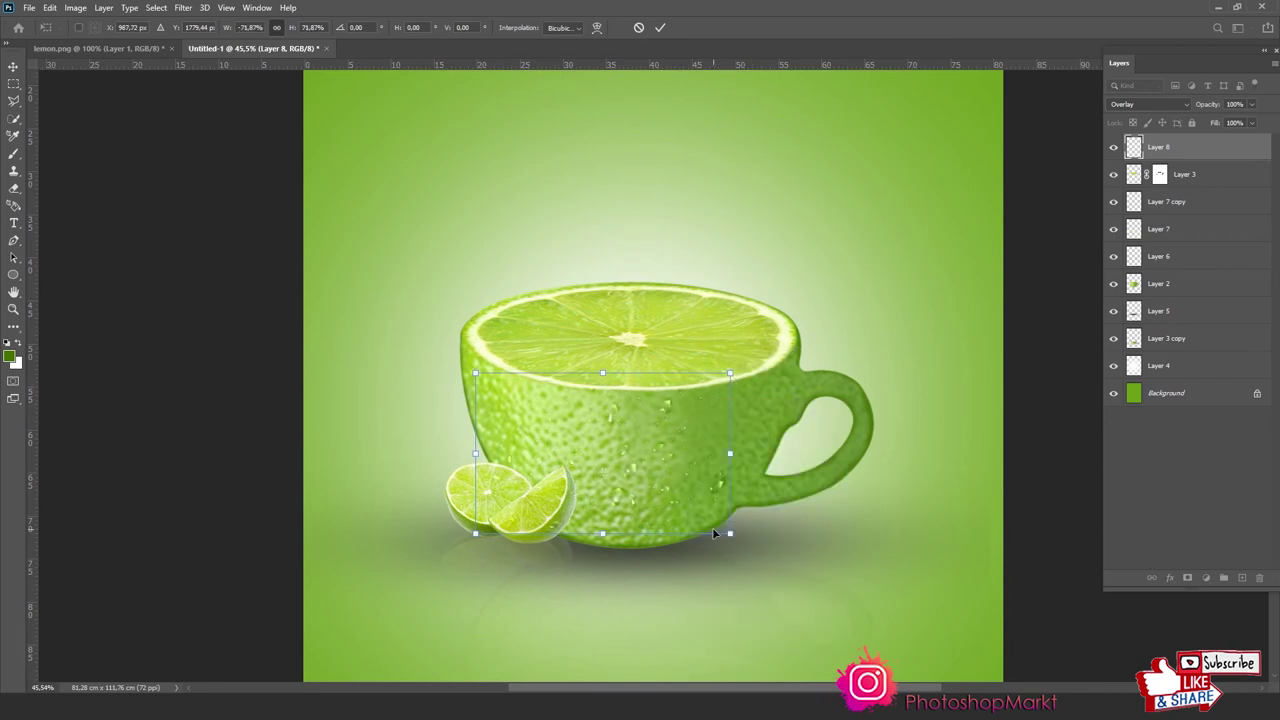
{"action": "key", "text": "Return"}
Zoom in around the cup and fade the water drops to 72% opacity
{"action": "key", "text": "z"}
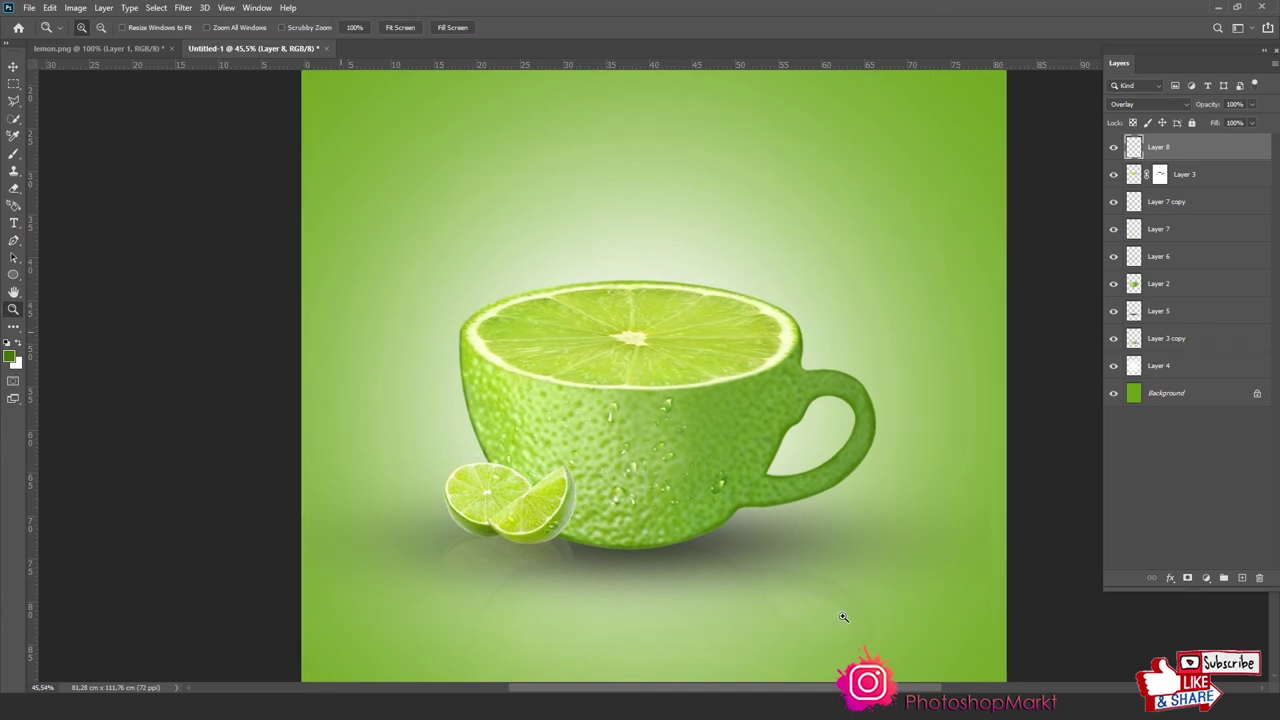
{"action": "left_click", "coordinate": [528, 586]}
{"action": "key", "text": "e"}
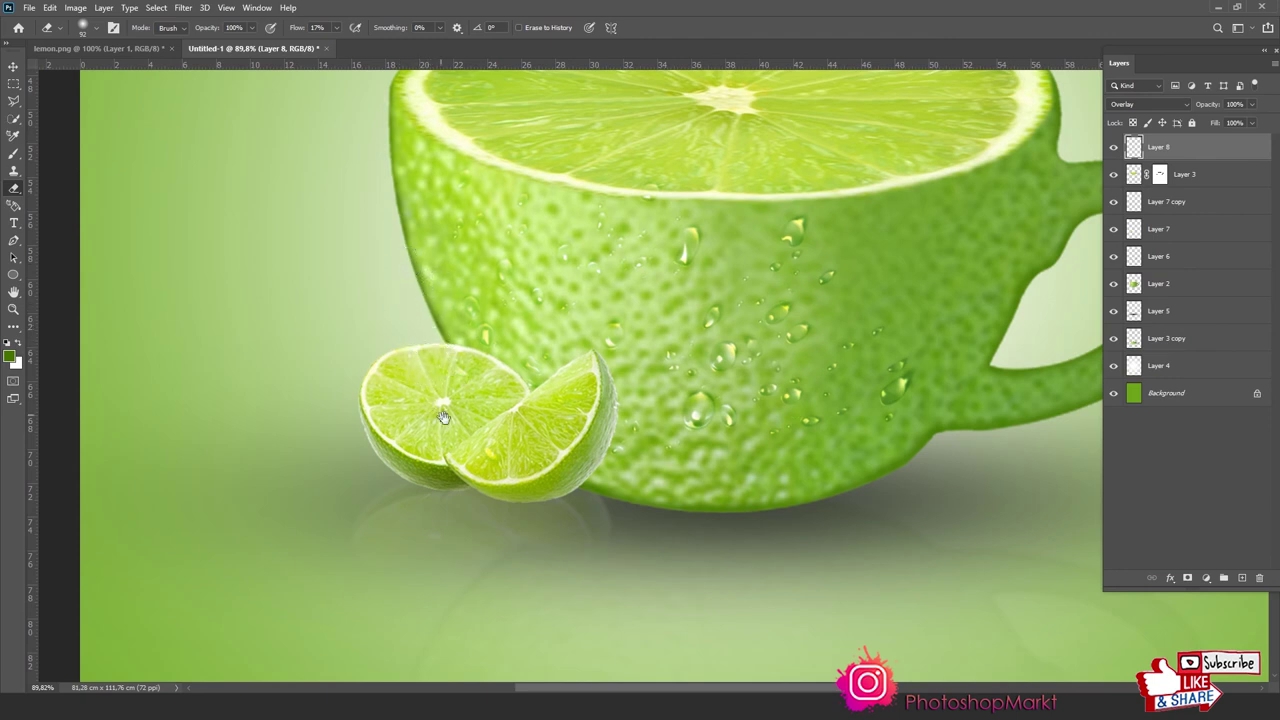
{"action": "mouse_move", "coordinate": [449, 423]}
{"action": "left_mouse_down"}
{"action": "mouse_move", "coordinate": [437, 344]}
{"action": "mouse_move", "coordinate": [341, 402]}
{"action": "left_mouse_up"}
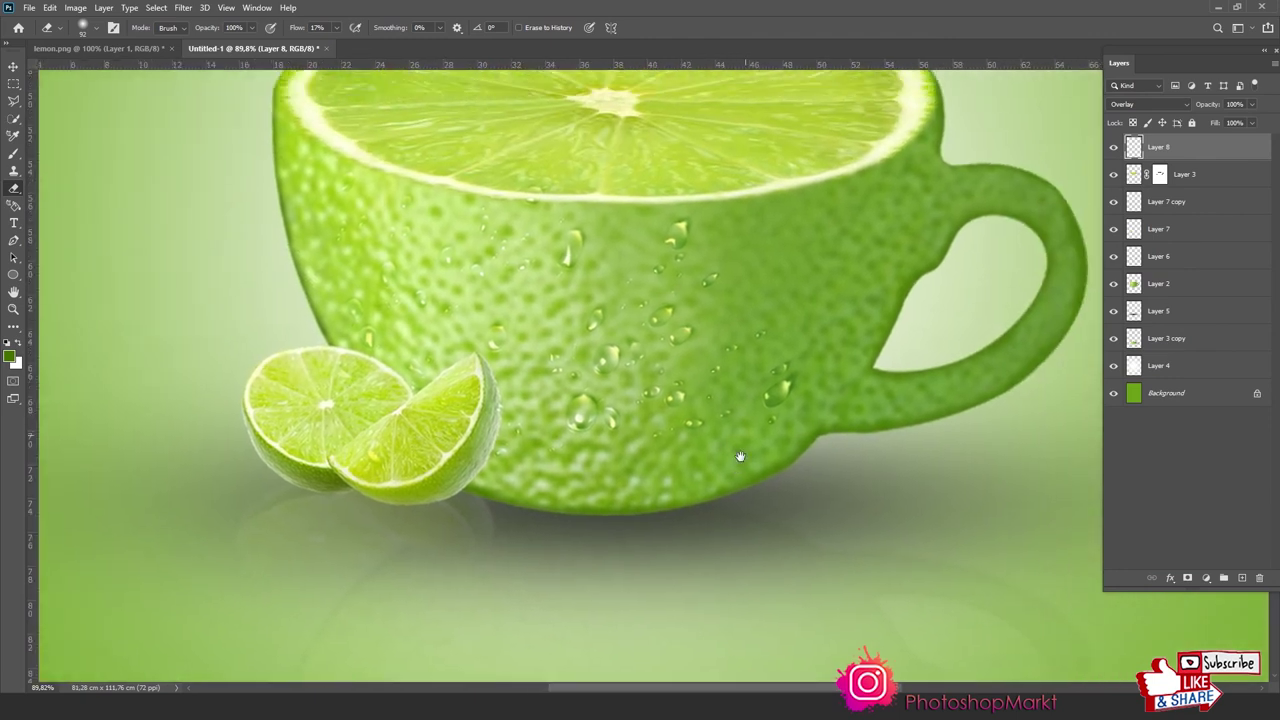
{"action": "left_click_drag", "start_coordinate": [443, 411], "coordinate": [439, 433]}
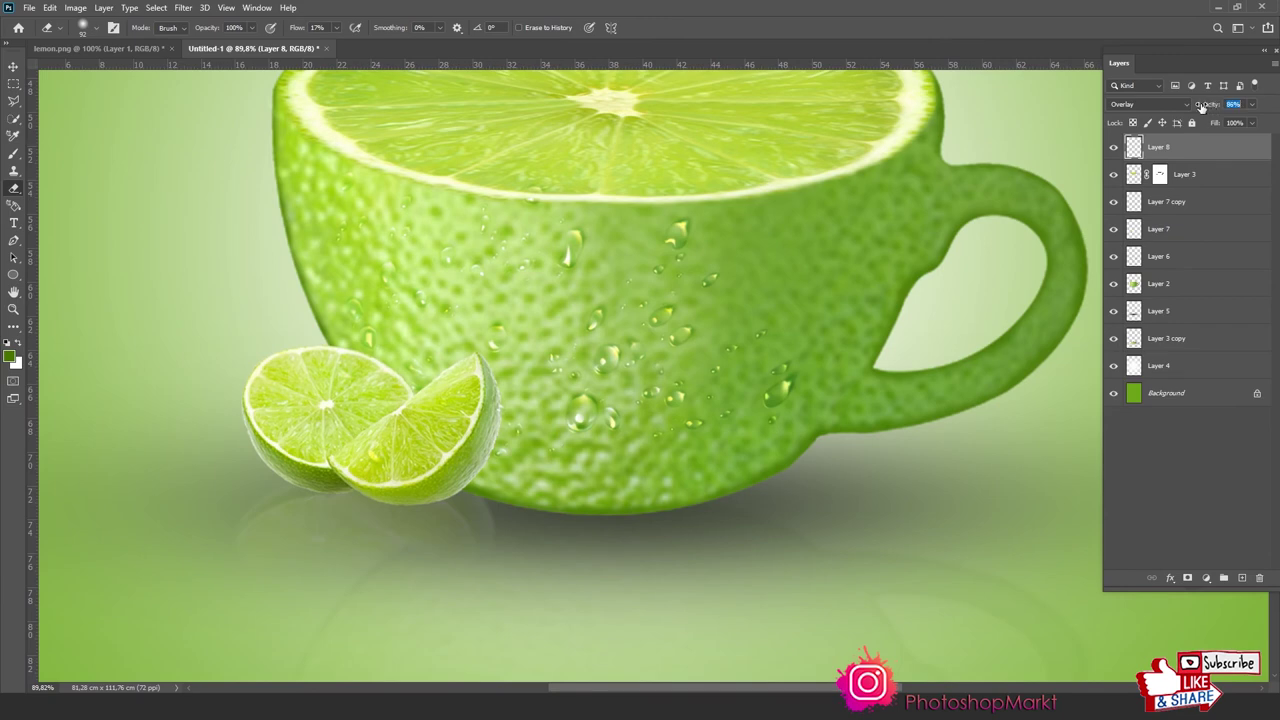
Fit the poster, zoom into the cup and drag a duplicate of the droplets toward the handle
{"action": "key", "text": "z"}
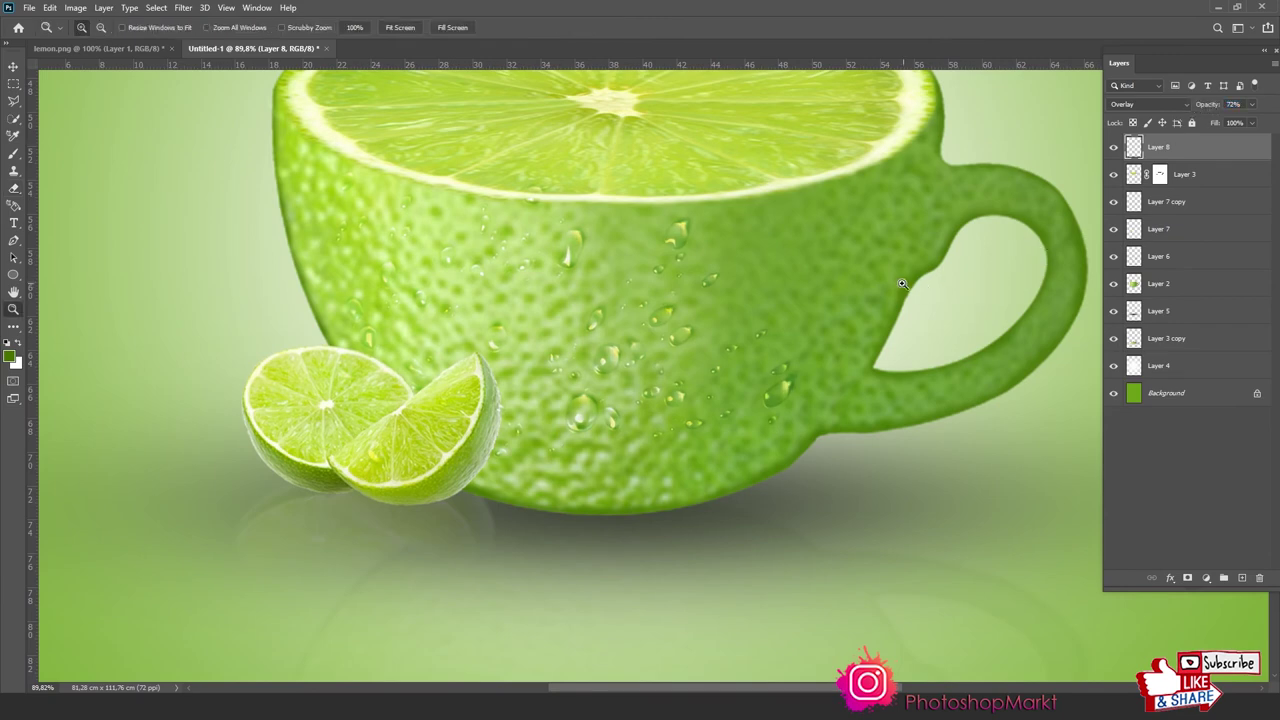
{"action": "right_click", "coordinate": [902, 285]}
{"action": "left_click", "coordinate": [930, 315]}
{"action": "mouse_move", "coordinate": [466, 291]}
{"action": "left_mouse_down"}
{"action": "mouse_move", "coordinate": [513, 341]}
{"action": "mouse_move", "coordinate": [790, 470]}
{"action": "left_mouse_up"}
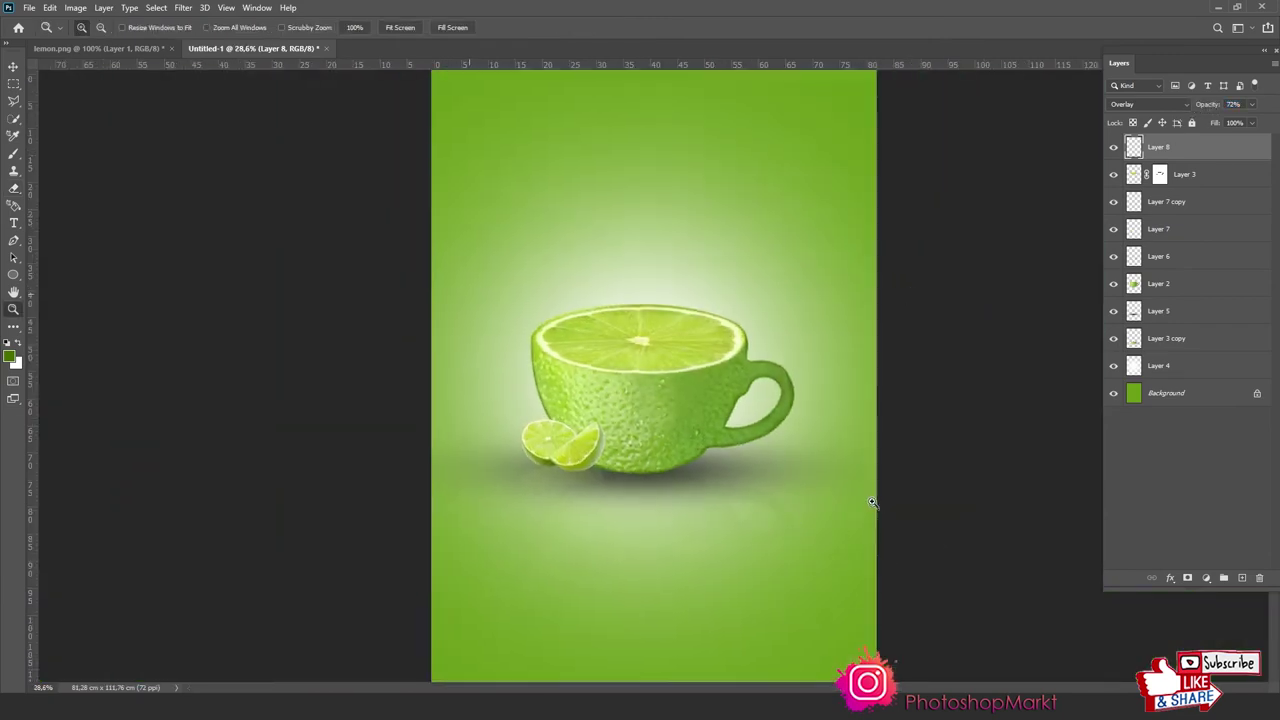
{"action": "key", "text": "v"}
{"action": "mouse_move", "coordinate": [629, 288]}
{"action": "left_mouse_down"}
{"action": "mouse_move", "coordinate": [581, 290]}
{"action": "mouse_move", "coordinate": [938, 261]}
{"action": "left_mouse_up"}
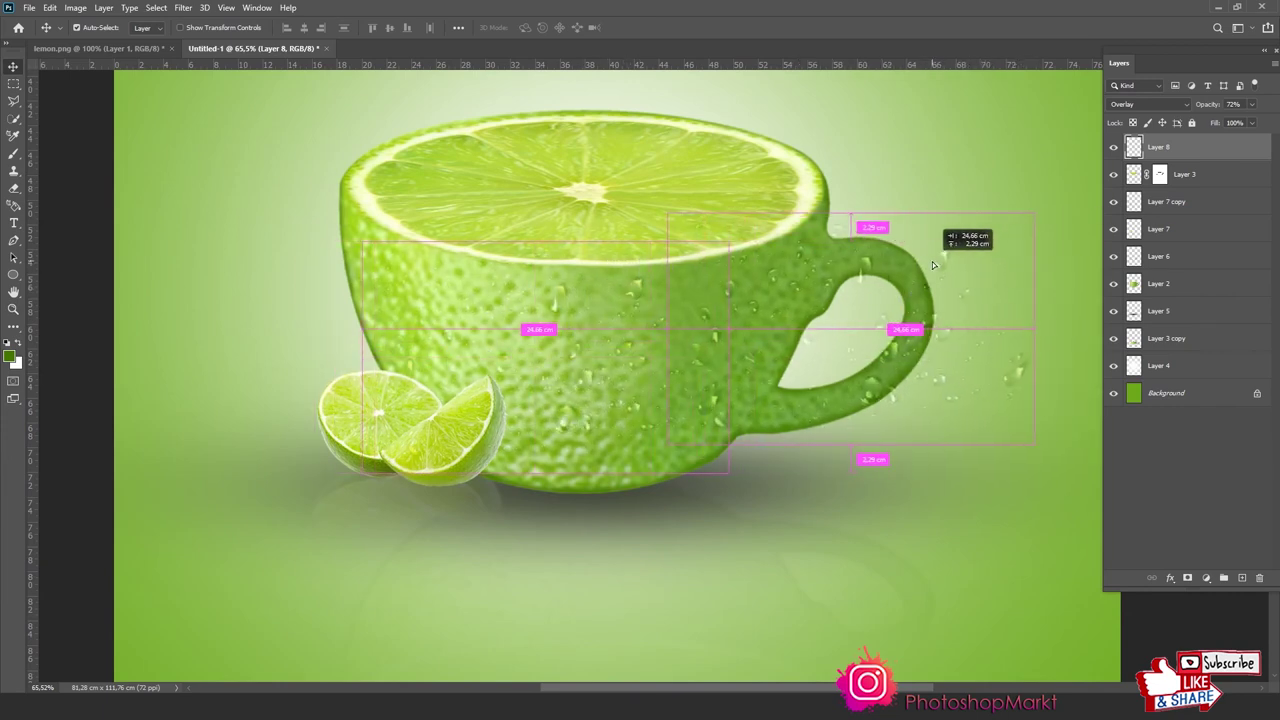
Position the duplicated droplets over the handle and erase those inside its opening at 100% flow
{"action": "mouse_move", "coordinate": [938, 261]}
{"action": "left_mouse_down"}
{"action": "mouse_move", "coordinate": [686, 252]}
{"action": "mouse_move", "coordinate": [930, 250]}
{"action": "mouse_move", "coordinate": [908, 263]}
{"action": "left_mouse_up"}
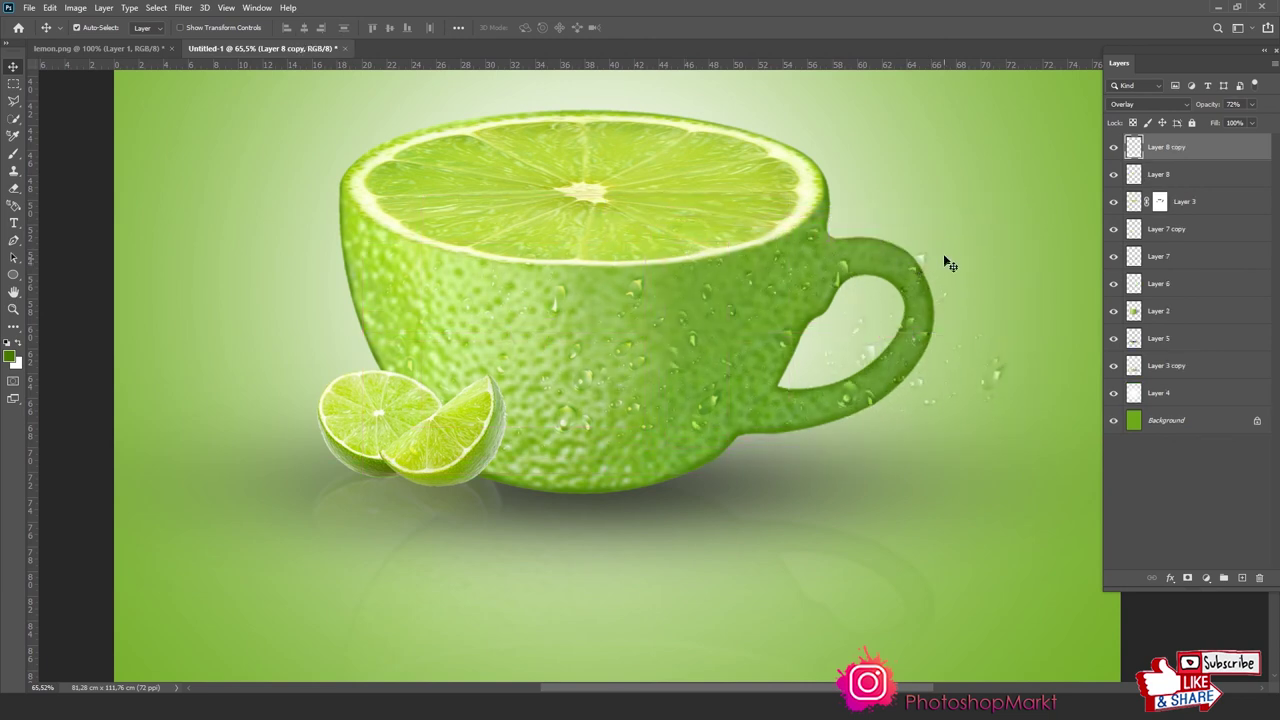
{"action": "key", "text": "e"}
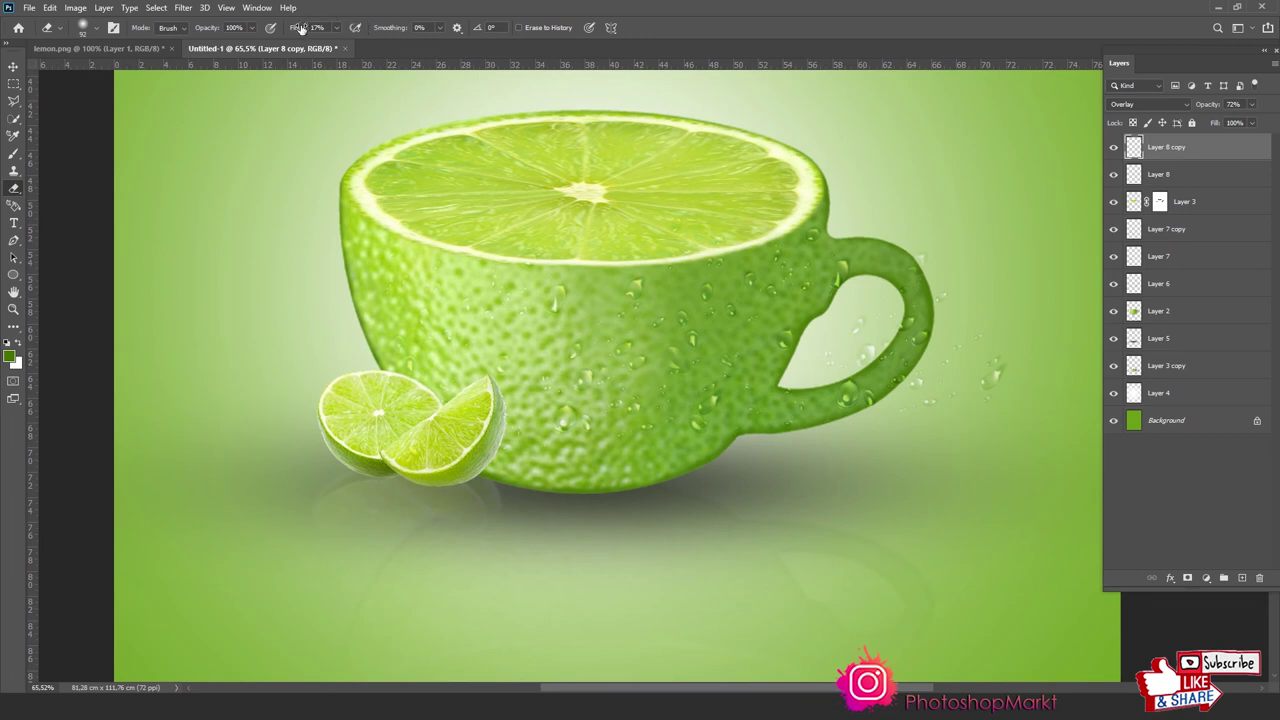
{"action": "left_click_drag", "start_coordinate": [300, 27], "coordinate": [795, 196]}
{"action": "mouse_move", "coordinate": [938, 291]}
{"action": "left_mouse_down"}
{"action": "mouse_move", "coordinate": [767, 430]}
{"action": "mouse_move", "coordinate": [874, 406]}
{"action": "mouse_move", "coordinate": [914, 330]}
{"action": "mouse_move", "coordinate": [953, 385]}
{"action": "mouse_move", "coordinate": [989, 386]}
{"action": "mouse_move", "coordinate": [950, 338]}
{"action": "left_mouse_up"}
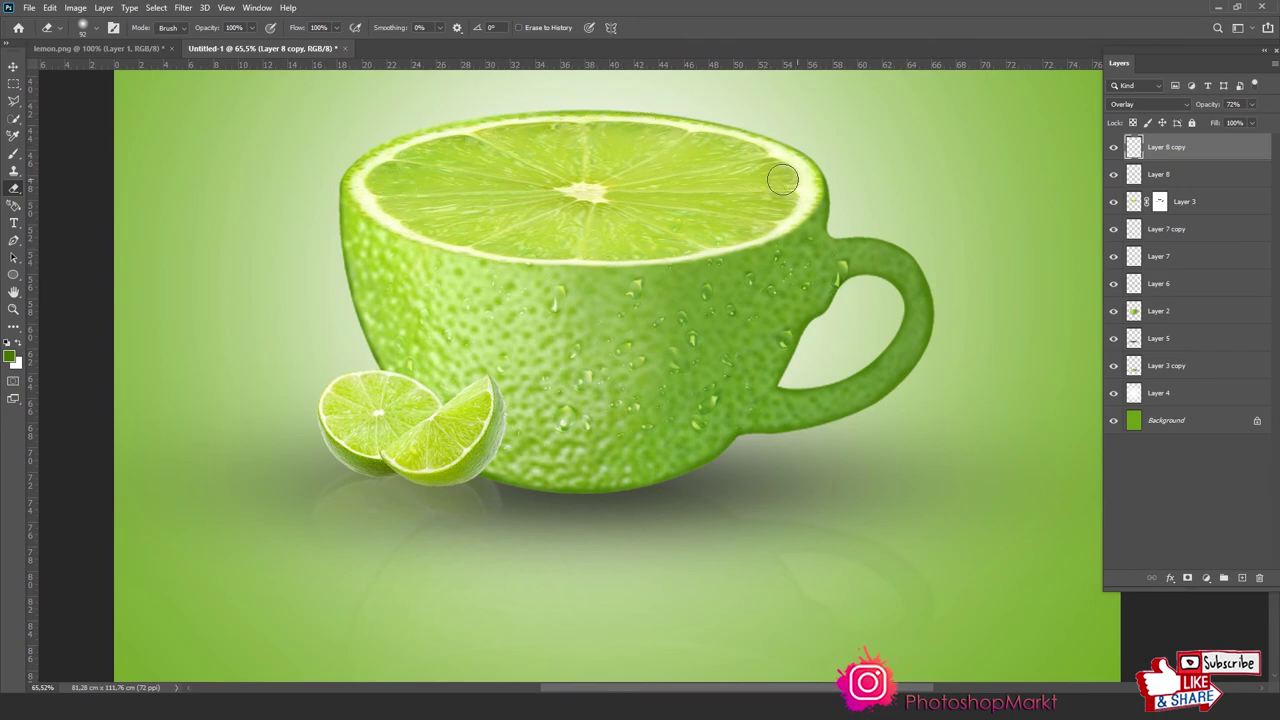
Fit the poster on screen and select layers Layer 4 through Layer 8 copy
{"action": "key", "text": "z"}
{"action": "key", "text": "ctrl+0"}
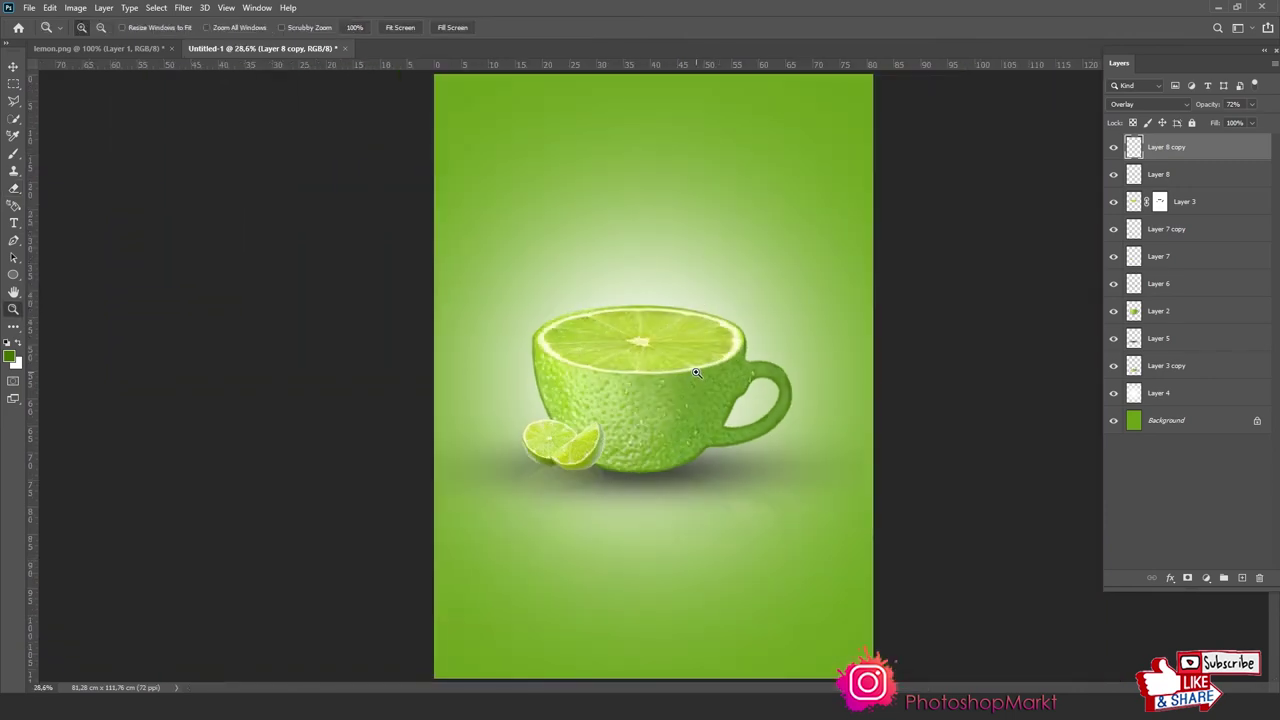
{"action": "left_click", "coordinate": [1186, 393], "text": "shift"}
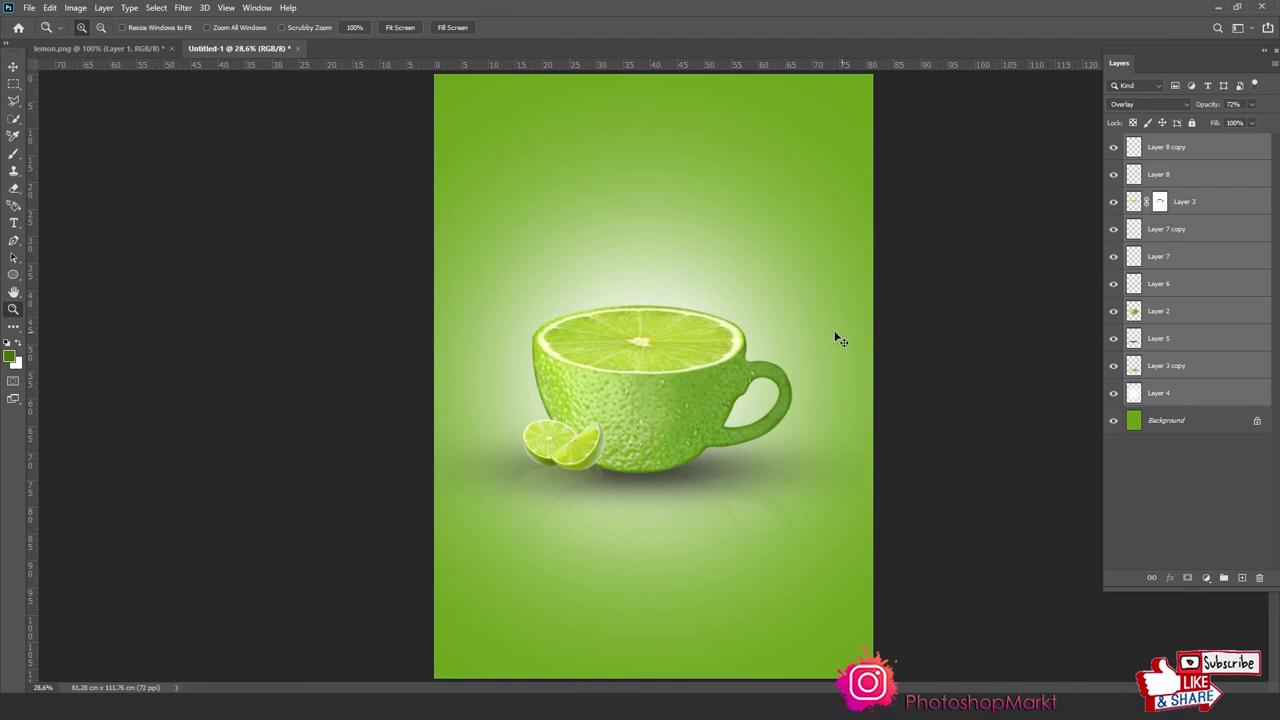
Move the whole selected cup composition slightly upward with Free Transform
{"action": "key", "text": "ctrl+t"}
{"action": "key", "text": "ctrl+minus"}
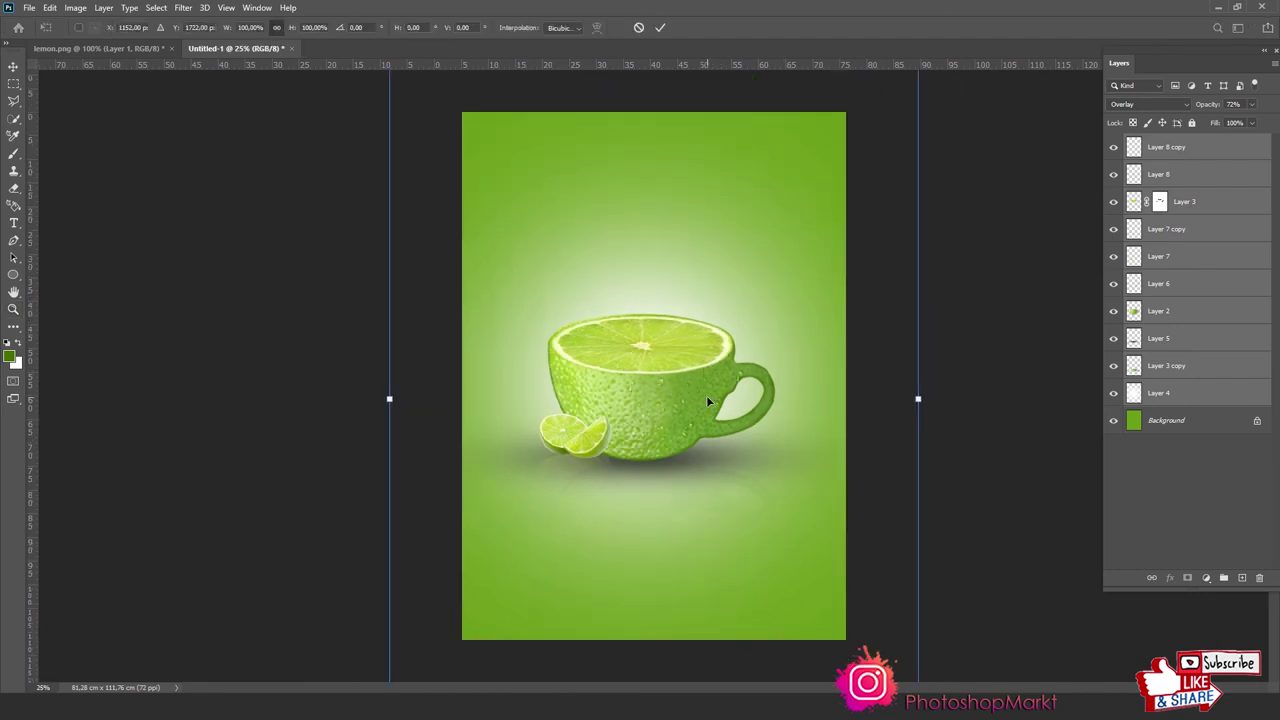
{"action": "left_click_drag", "start_coordinate": [706, 395], "coordinate": [707, 376]}
{"action": "key", "text": "Return"}
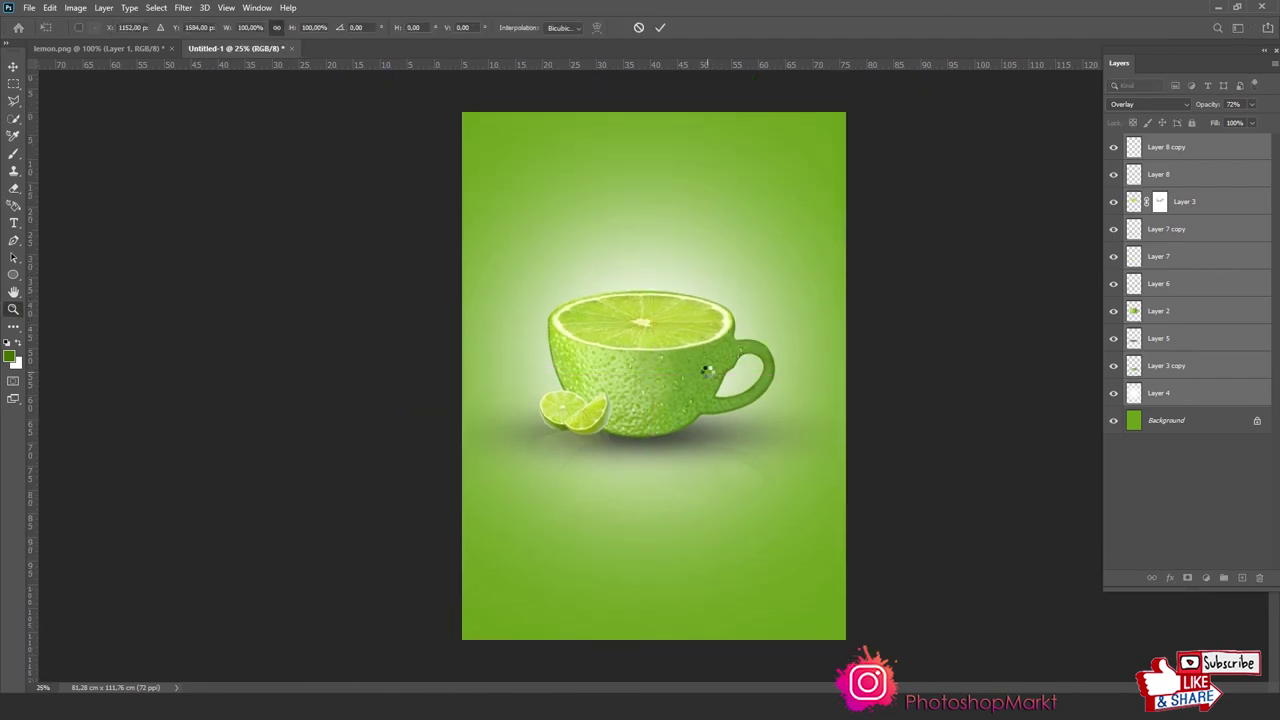
Fit the poster in the window and add a new empty layer above Layer 4
{"action": "key", "text": "z"}
{"action": "right_click", "coordinate": [719, 376]}
{"action": "left_click", "coordinate": [737, 378]}
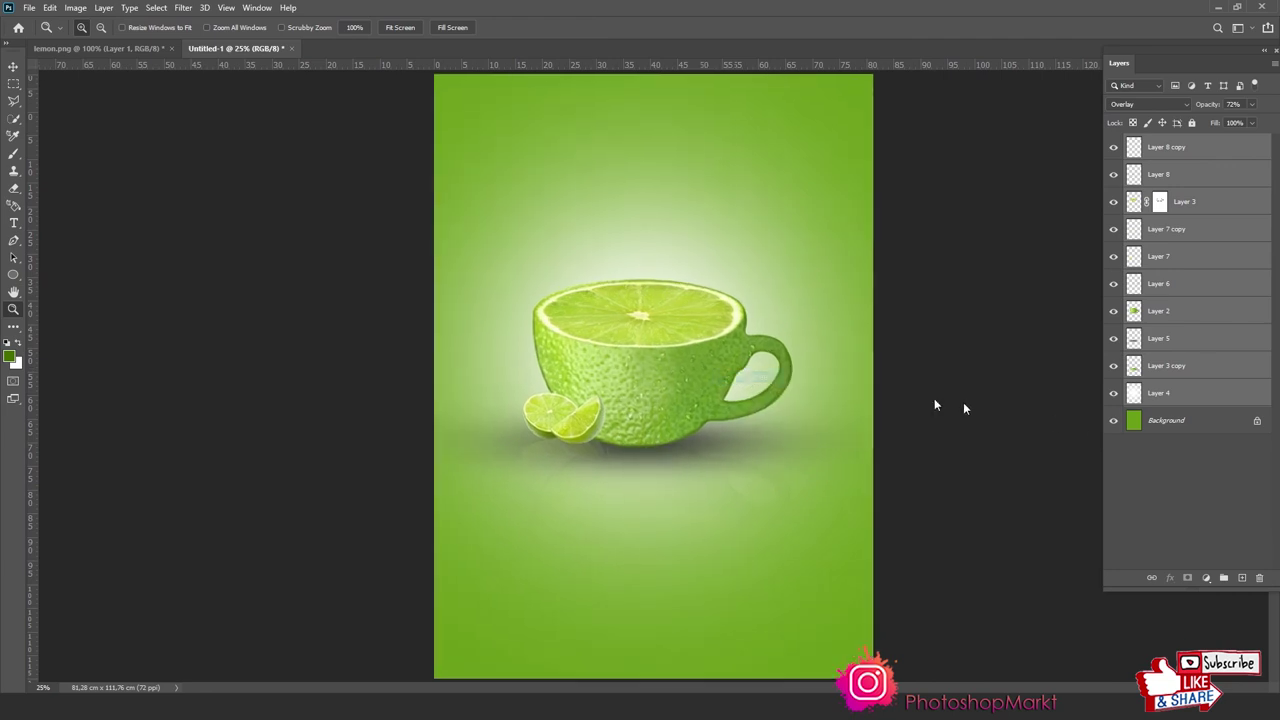
{"action": "left_click", "coordinate": [1190, 465]}
{"action": "left_click", "coordinate": [1241, 579]}
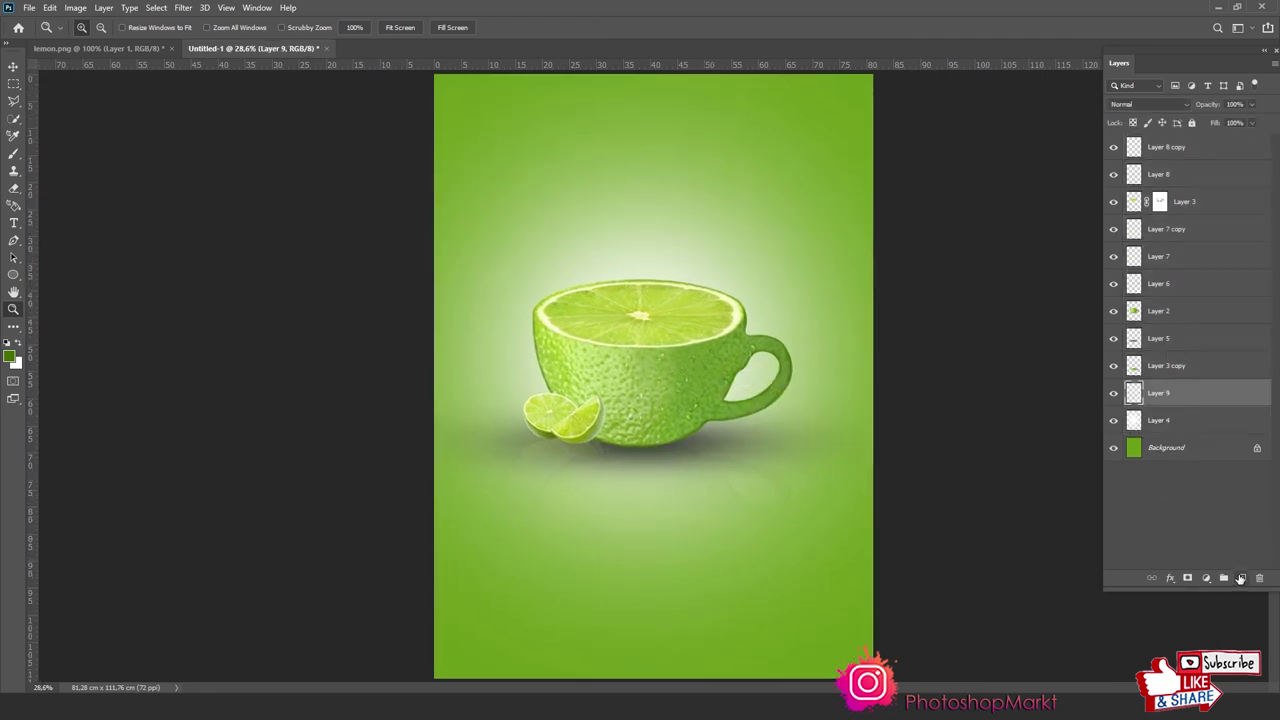
Switch to the Brush tool and scroll through the brush presets to the splash brushes
{"action": "key", "text": "b"}
{"action": "right_click", "coordinate": [790, 424]}
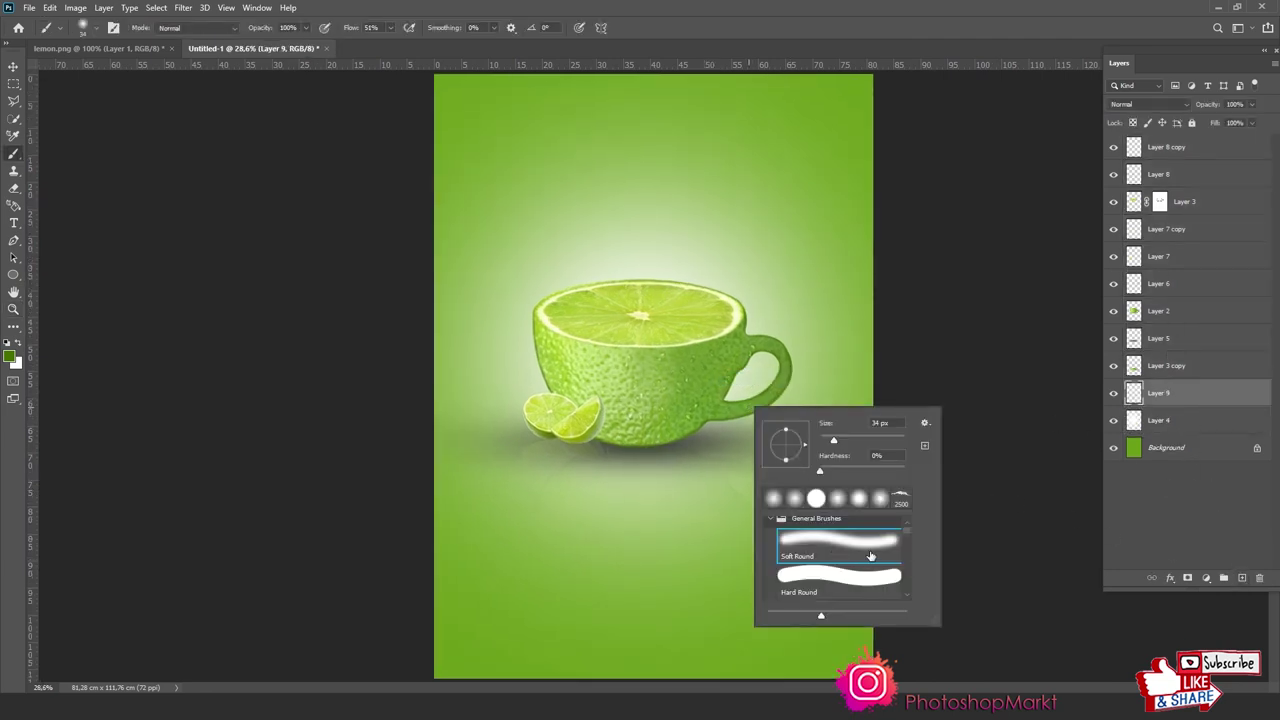
{"action": "left_click_drag", "start_coordinate": [909, 534], "coordinate": [909, 601]}
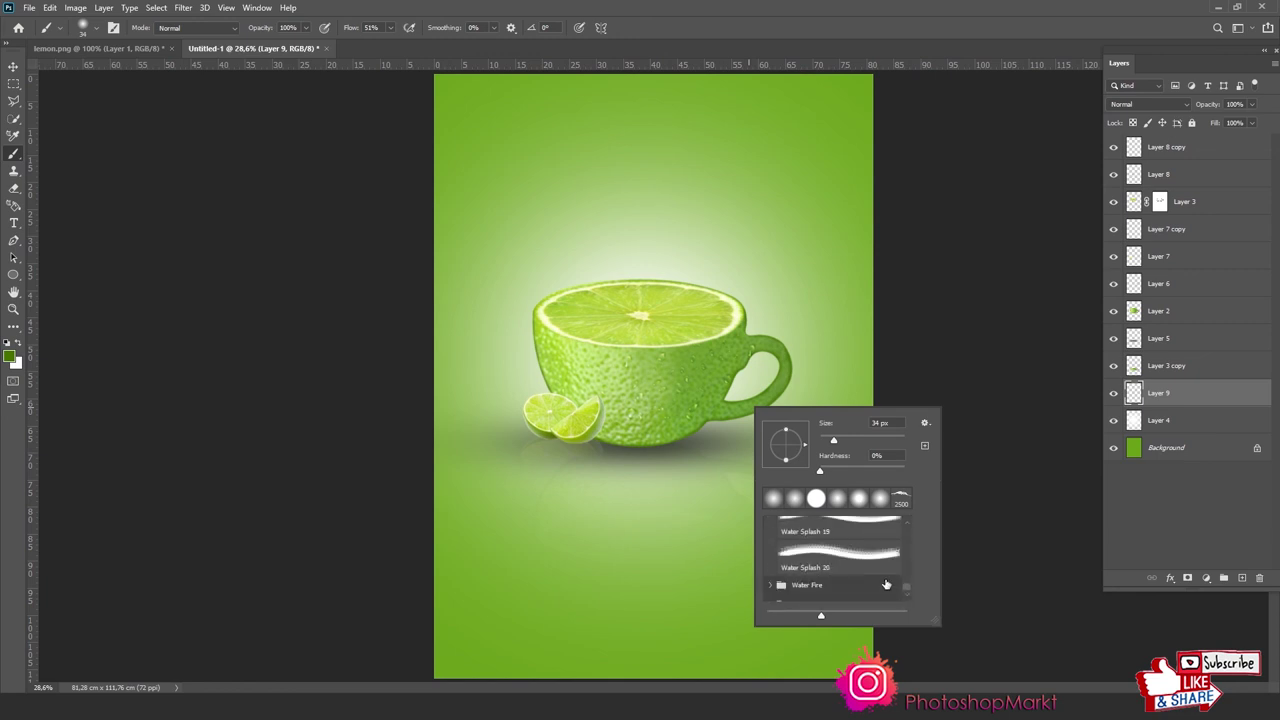
{"action": "scroll", "coordinate": [886, 584], "scroll_direction": "down", "scroll_amount": 1}
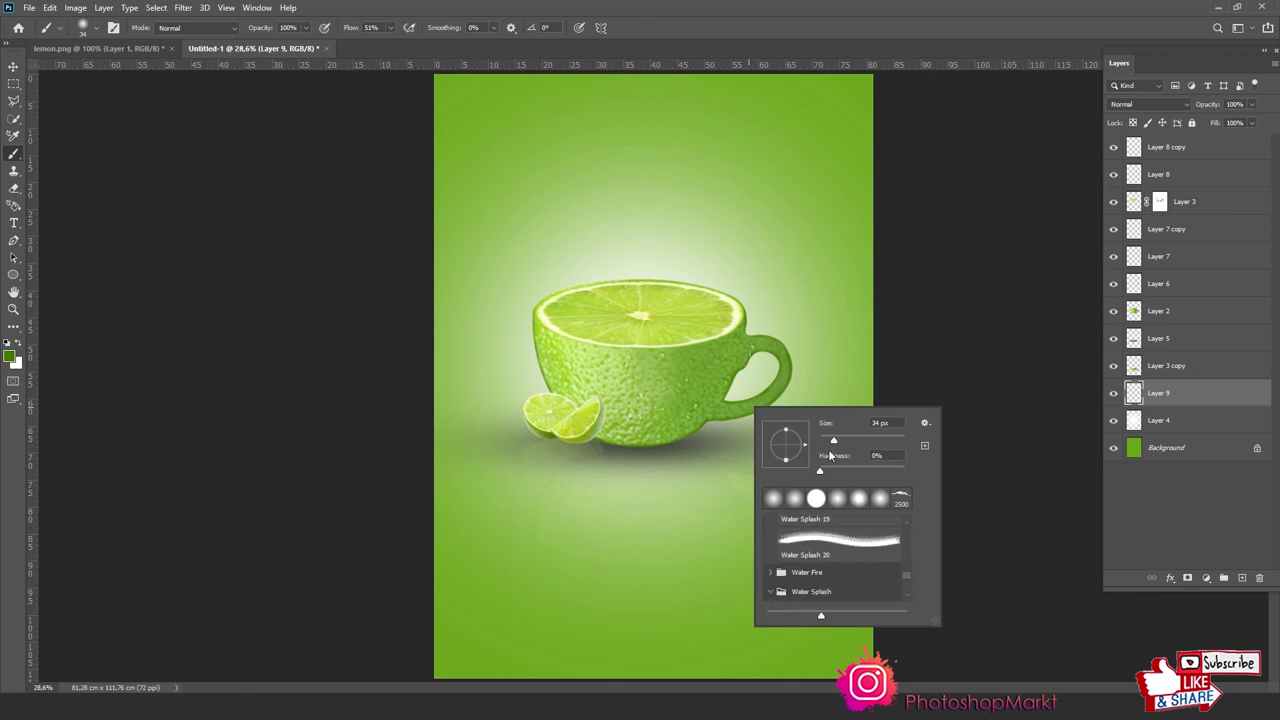
{"action": "scroll", "coordinate": [836, 575], "scroll_direction": "down", "scroll_amount": 1}
{"action": "scroll", "coordinate": [842, 576], "scroll_direction": "down", "scroll_amount": 1}
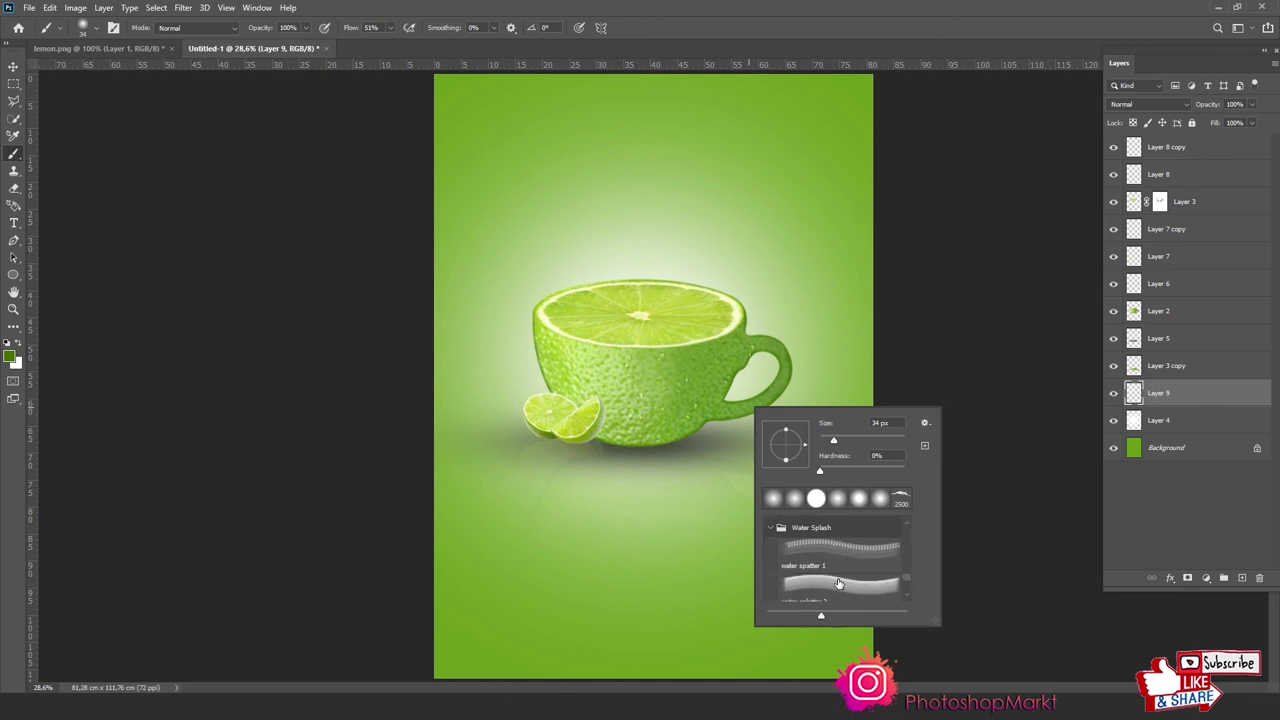
{"action": "scroll", "coordinate": [846, 580], "scroll_direction": "down", "scroll_amount": 2}
{"action": "scroll", "coordinate": [850, 586], "scroll_direction": "down", "scroll_amount": 1}
{"action": "scroll", "coordinate": [850, 586], "scroll_direction": "down", "scroll_amount": 1}
{"action": "scroll", "coordinate": [850, 586], "scroll_direction": "down", "scroll_amount": 1}
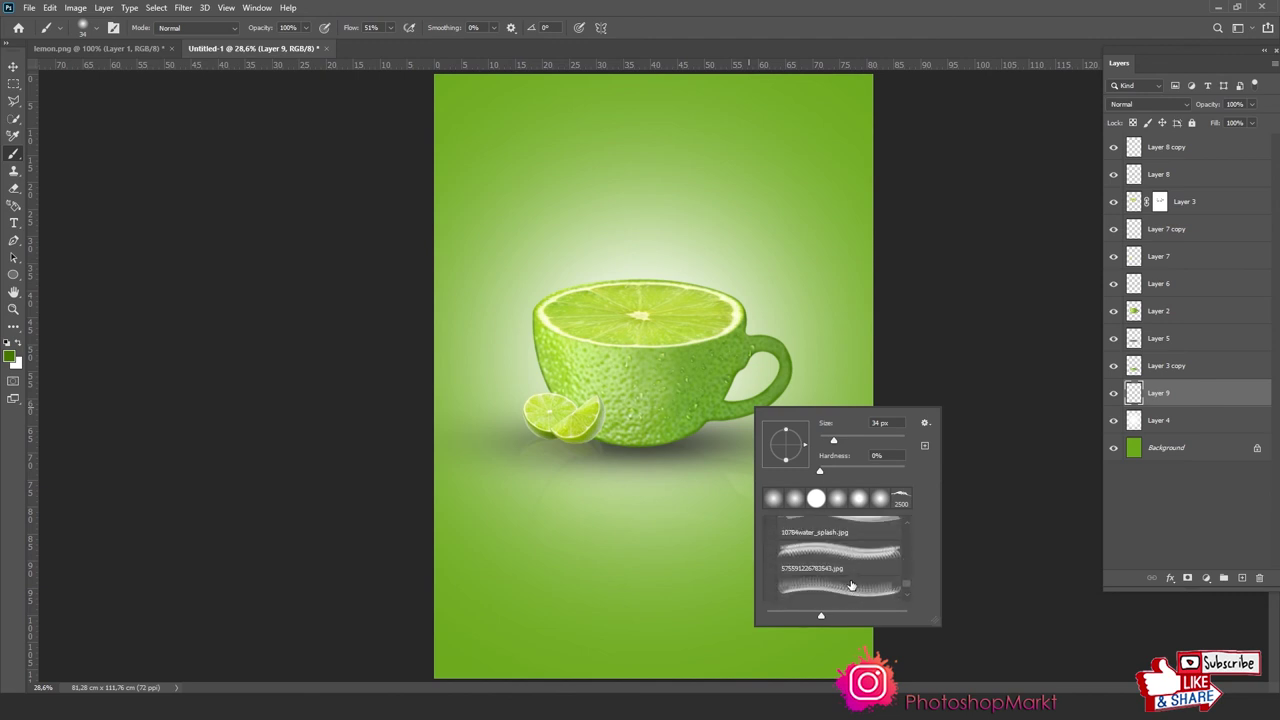
{"action": "scroll", "coordinate": [850, 586], "scroll_direction": "down", "scroll_amount": 1}
Choose the watersplash_small water-splash brush preset at 448 px
{"action": "left_click", "coordinate": [840, 578]}
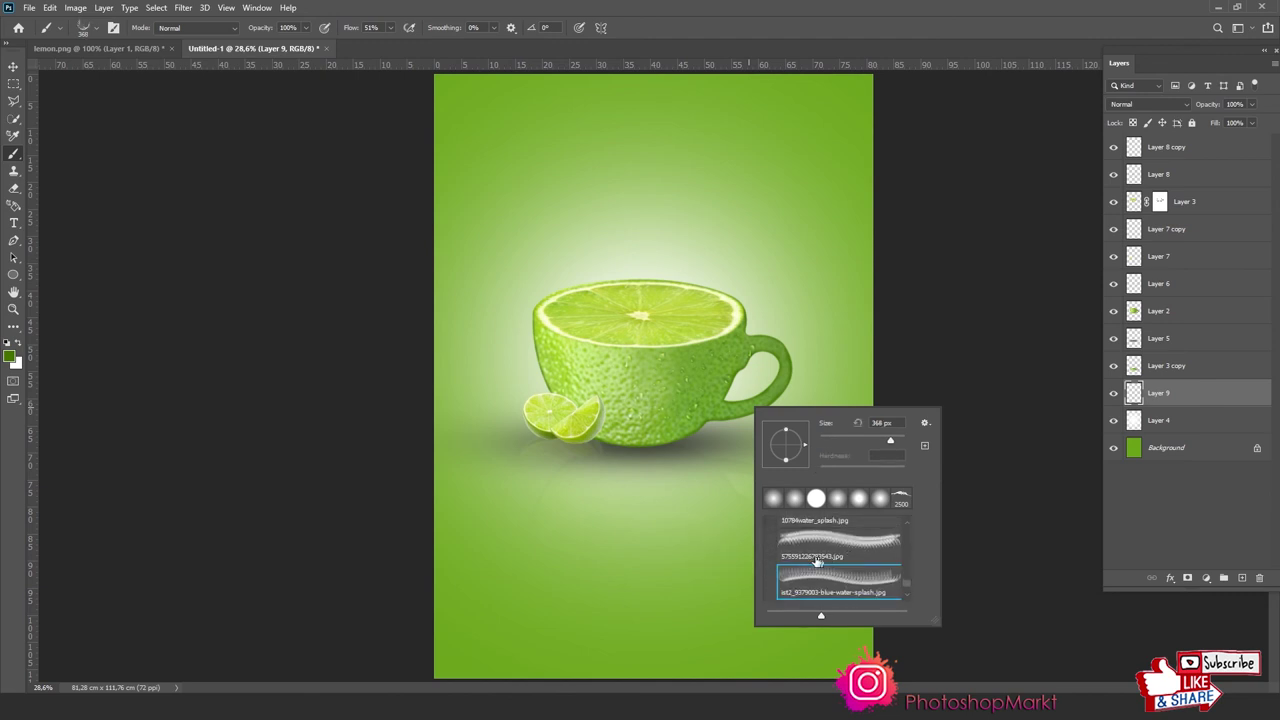
{"action": "scroll", "coordinate": [843, 567], "scroll_direction": "down", "scroll_amount": 2}
{"action": "scroll", "coordinate": [848, 572], "scroll_direction": "down", "scroll_amount": 2}
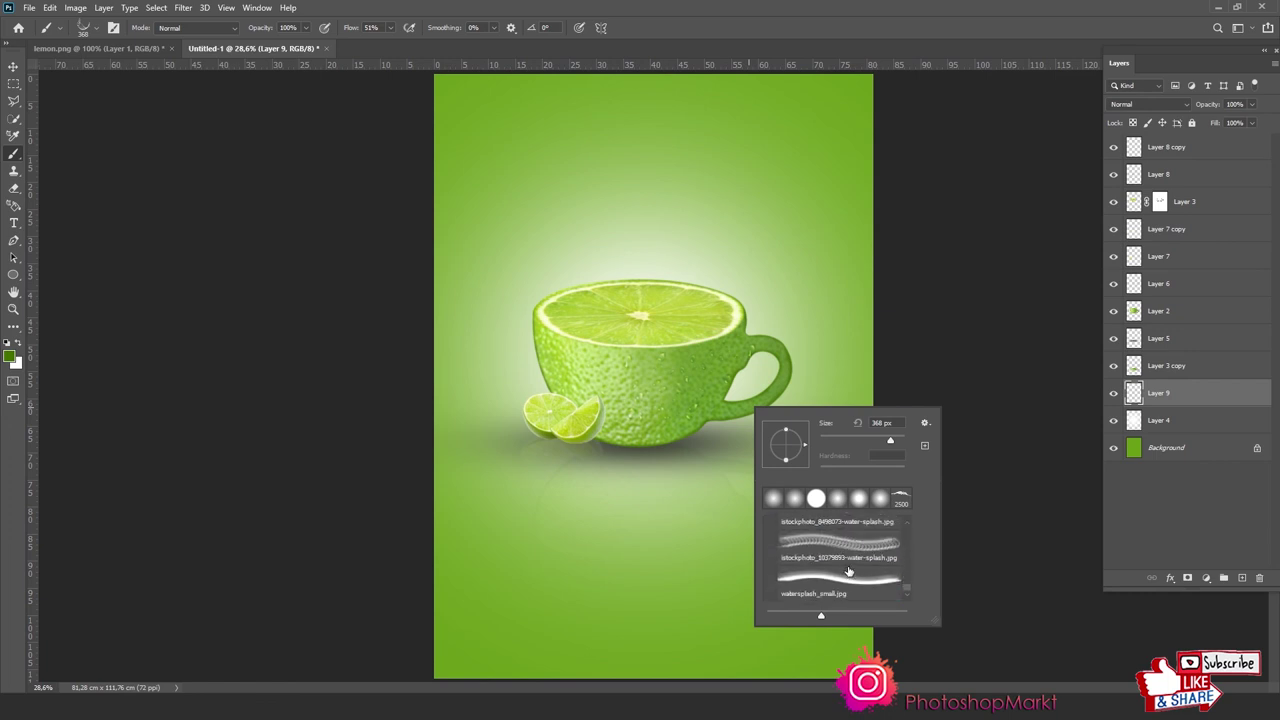
{"action": "left_click", "coordinate": [855, 591]}
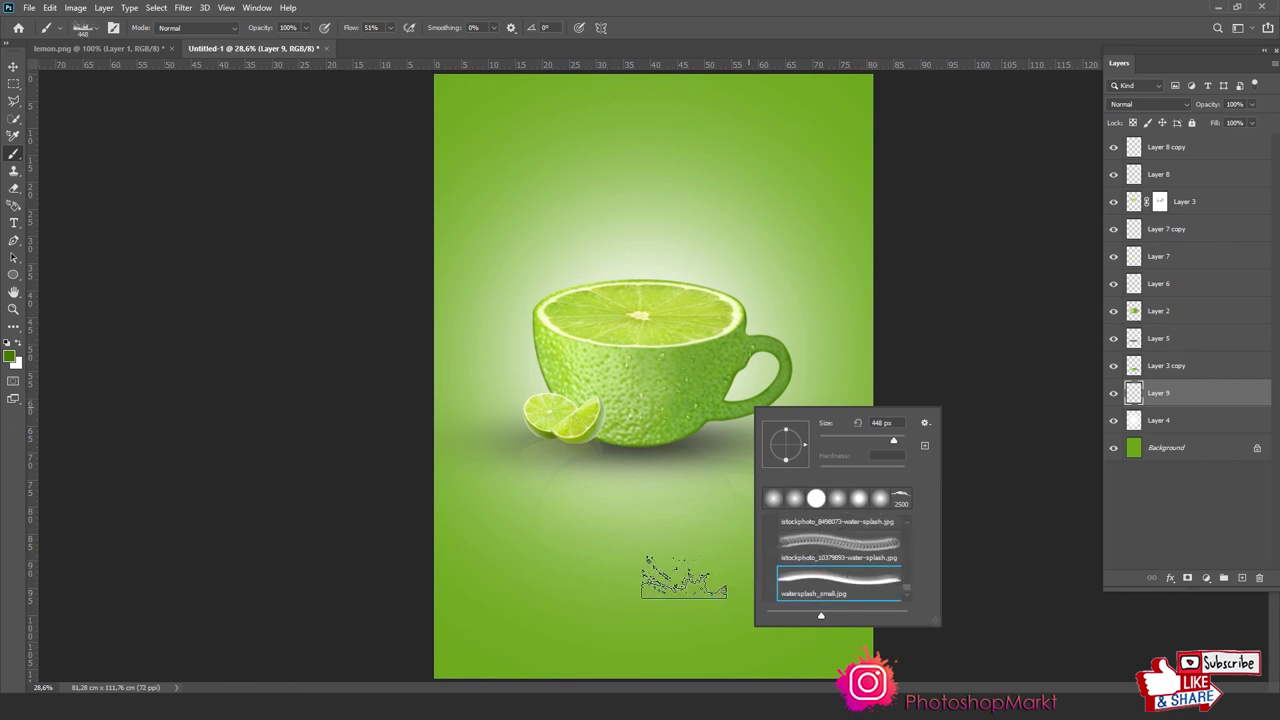
{"action": "key", "text": "Return"}
{"action": "right_click", "coordinate": [688, 520]}
{"action": "key", "text": "Escape"}
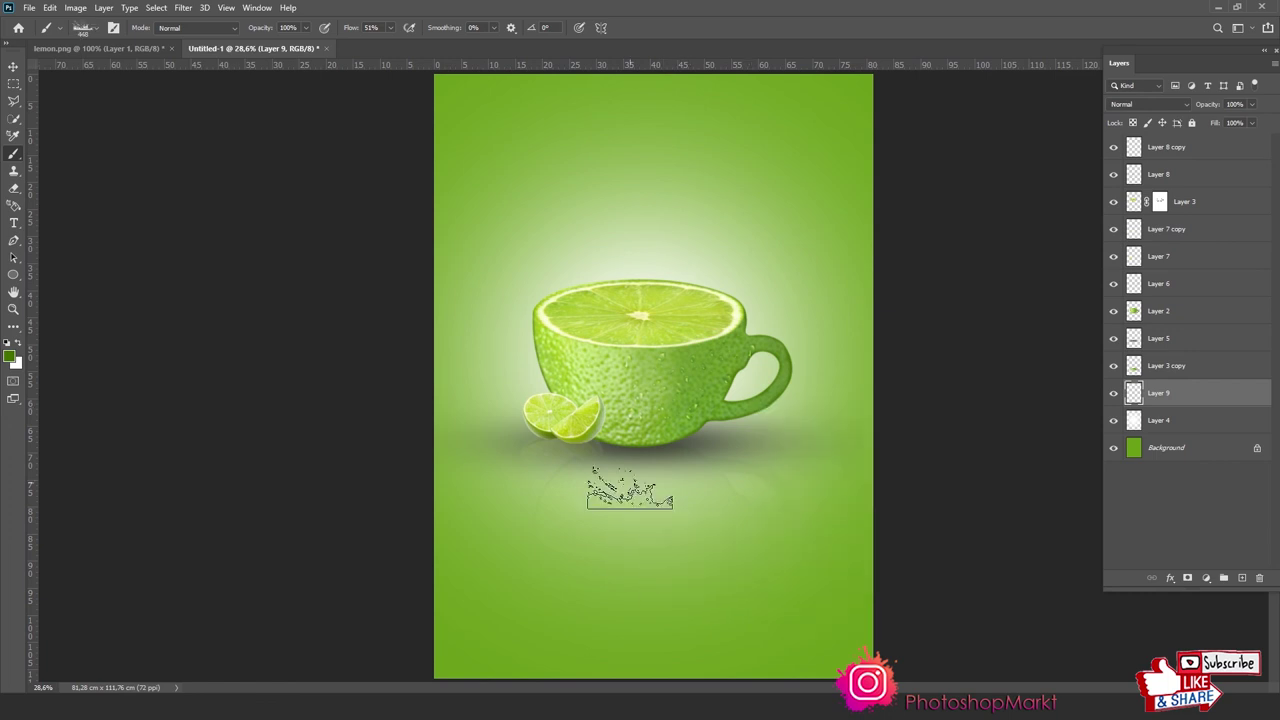
{"action": "right_click", "coordinate": [645, 478]}
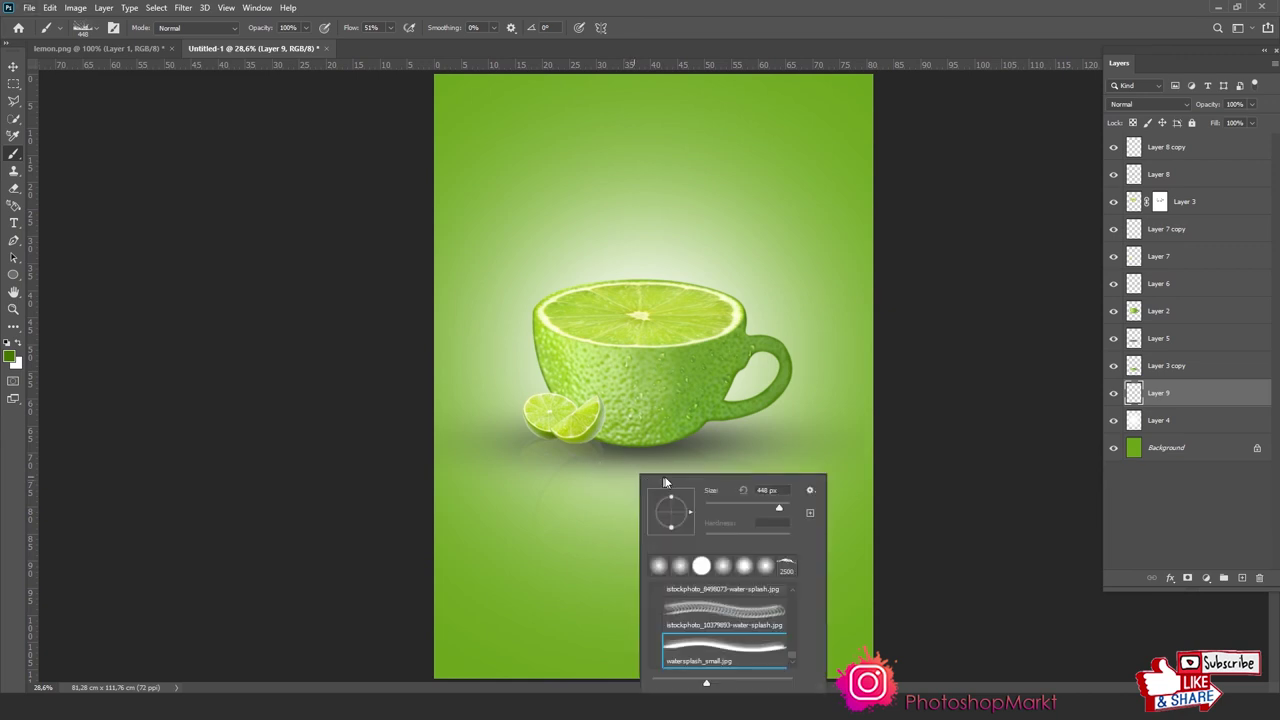
Enlarge the splash brush and stamp a faint water splash across the poster's lower half
{"action": "key", "text": "Escape"}
{"action": "mouse_move", "coordinate": [600, 480]}
{"action": "left_mouse_down"}
{"action": "mouse_move", "coordinate": [665, 479]}
{"action": "mouse_move", "coordinate": [707, 521]}
{"action": "left_mouse_up"}
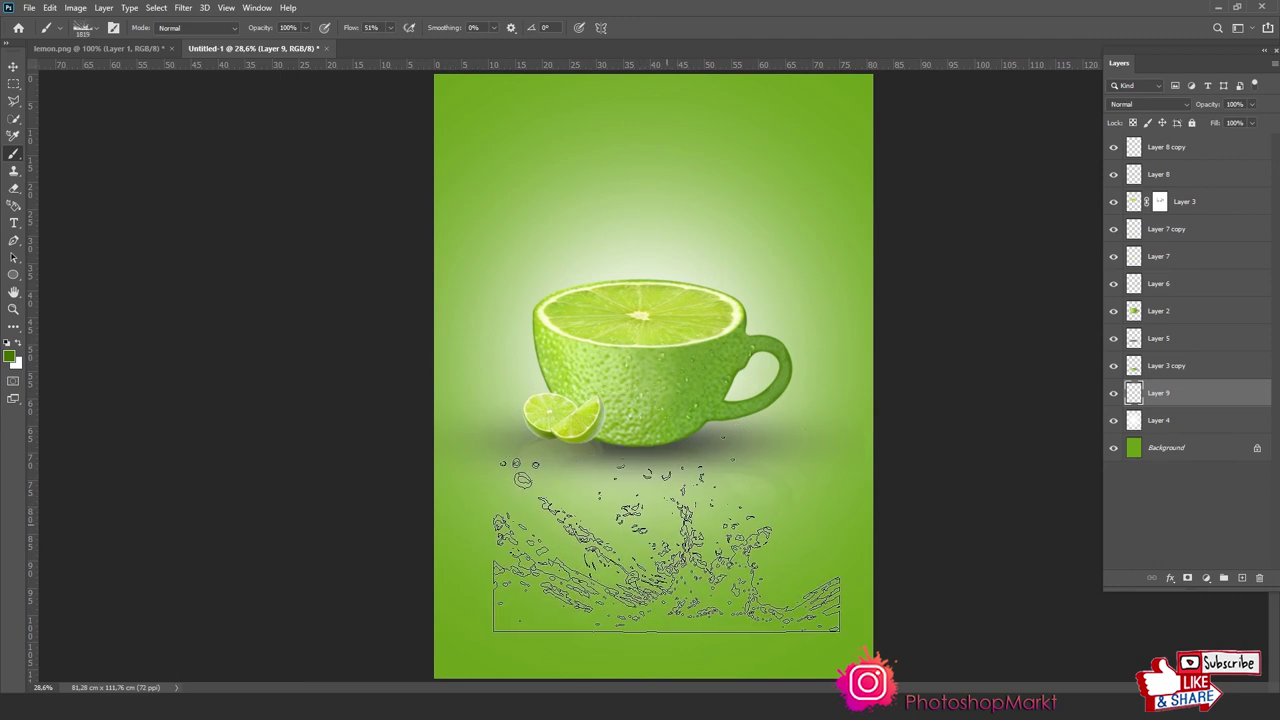
{"action": "left_click_drag", "start_coordinate": [638, 545], "coordinate": [704, 527]}
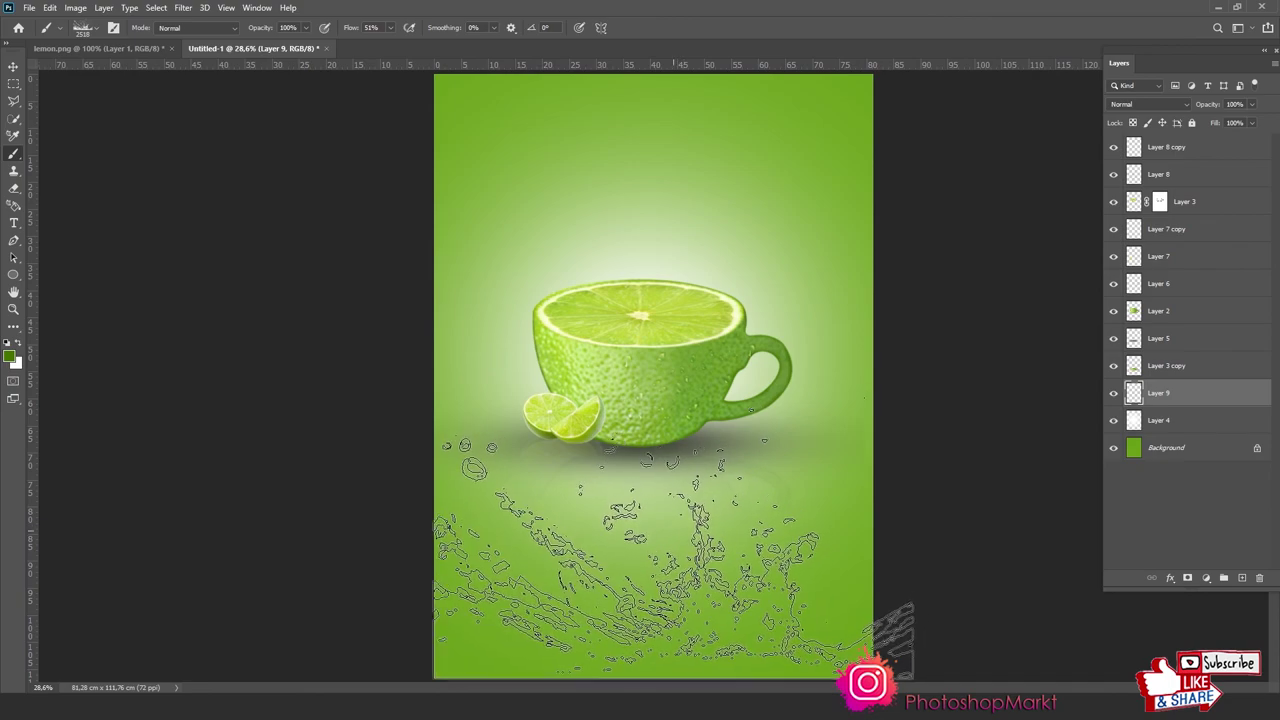
{"action": "left_click", "coordinate": [660, 555]}
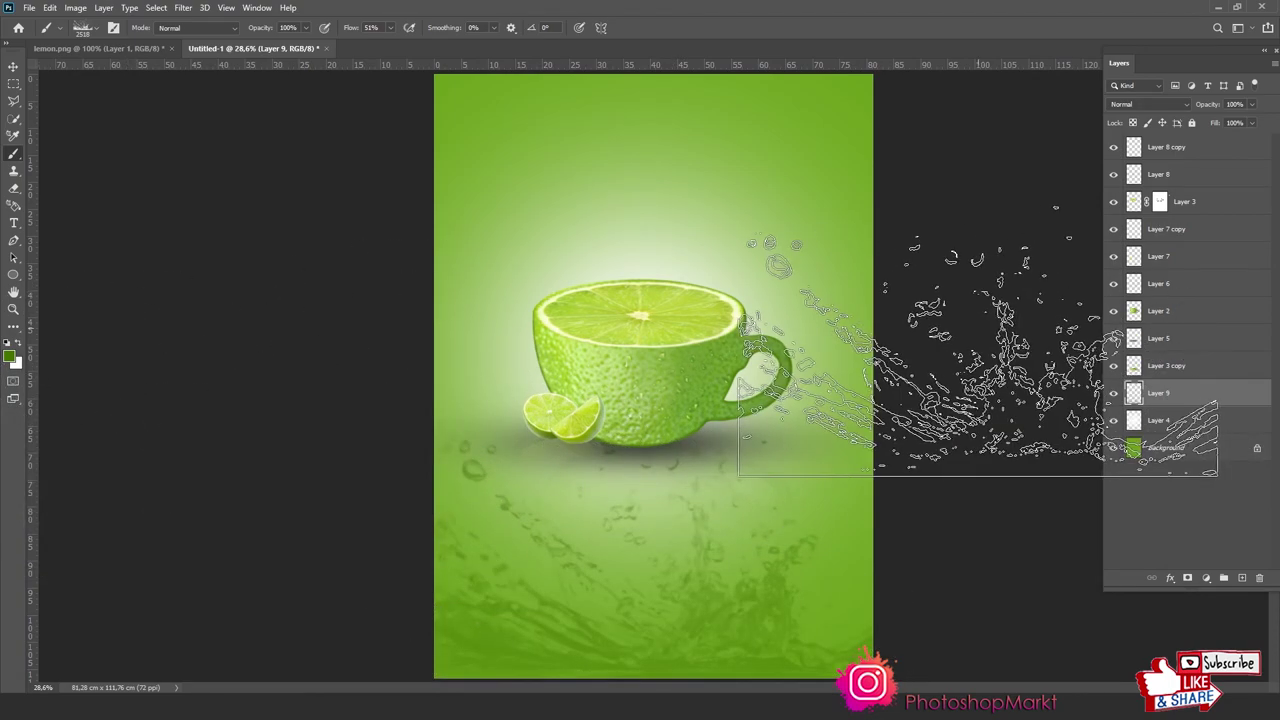
Pick a different splash brush, enlarge it and stamp a splash rising around the cup
{"action": "right_click", "coordinate": [694, 296]}
{"action": "left_click", "coordinate": [789, 428]}
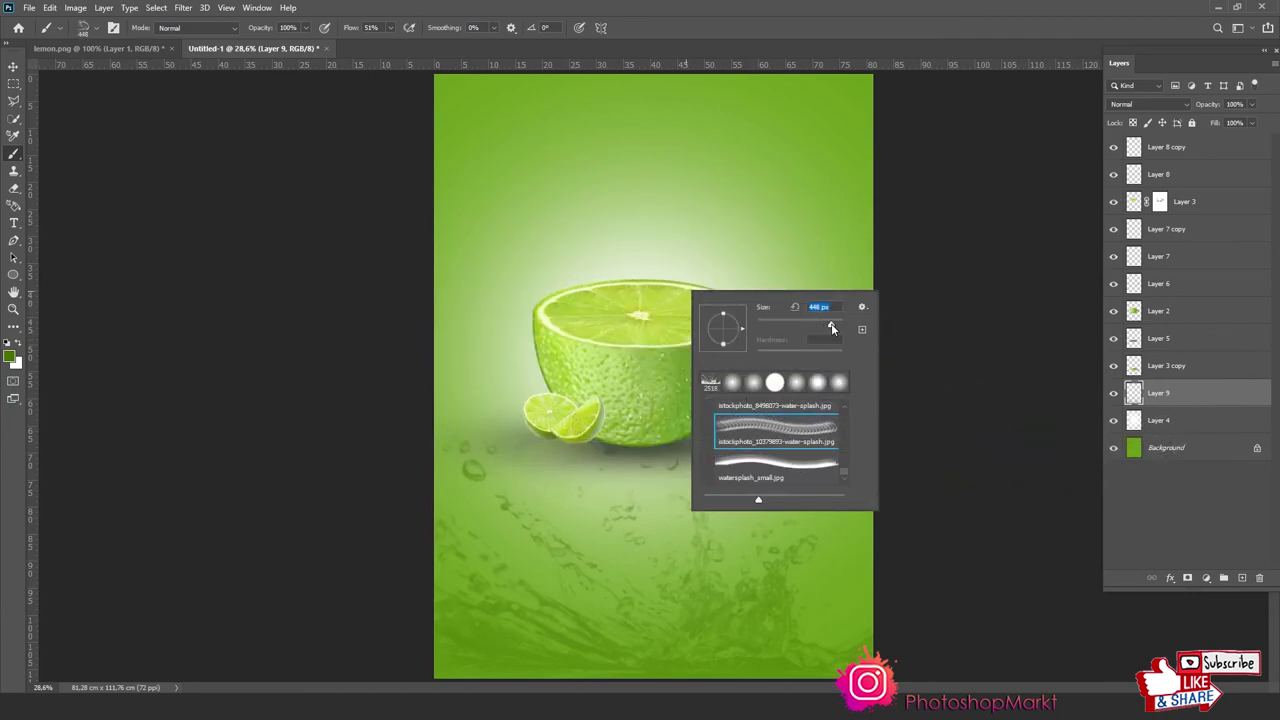
{"action": "key", "text": "Return"}
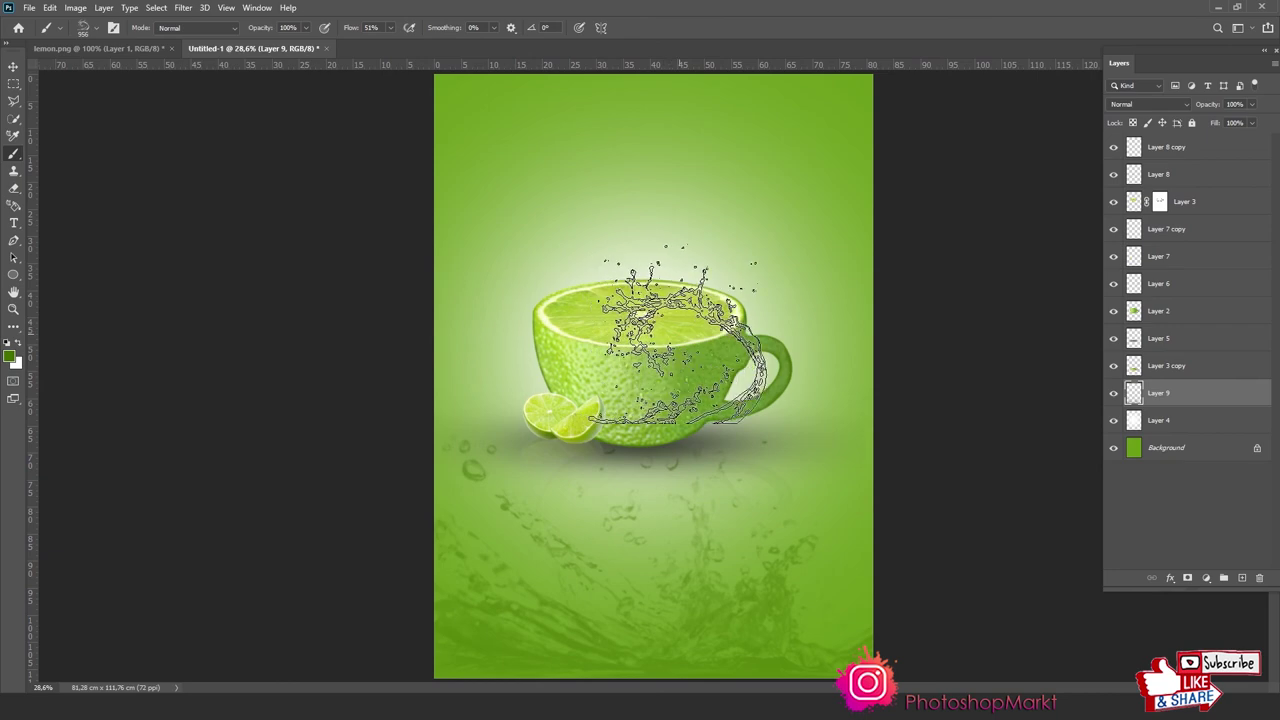
{"action": "left_click_drag", "start_coordinate": [680, 340], "coordinate": [650, 330]}
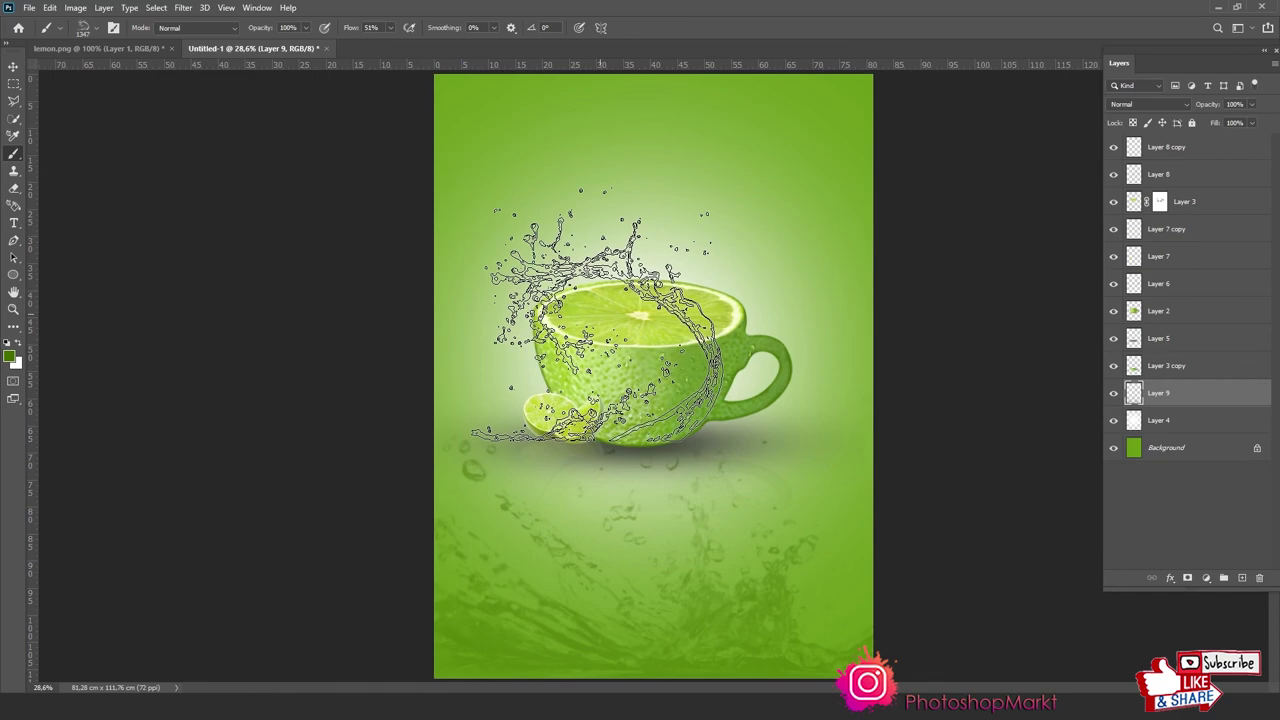
{"action": "left_click", "coordinate": [608, 315]}
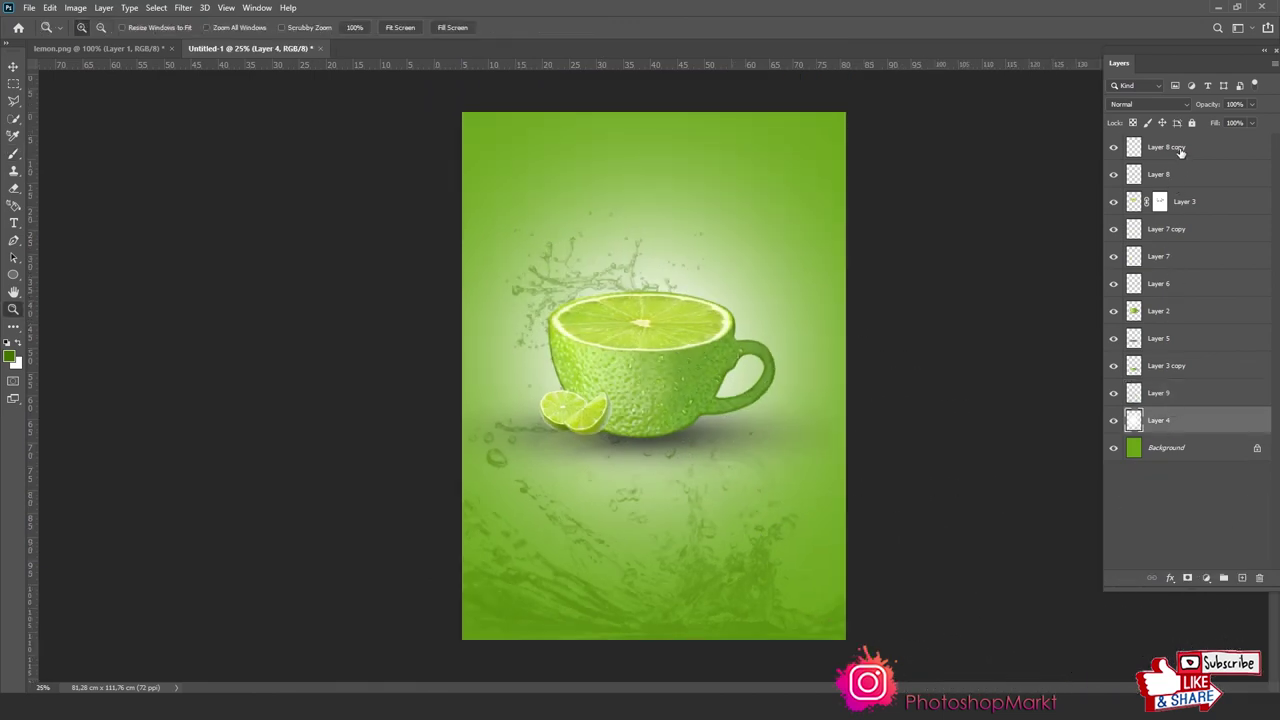
{"action": "left_click", "coordinate": [1180, 150], "text": "shift"}
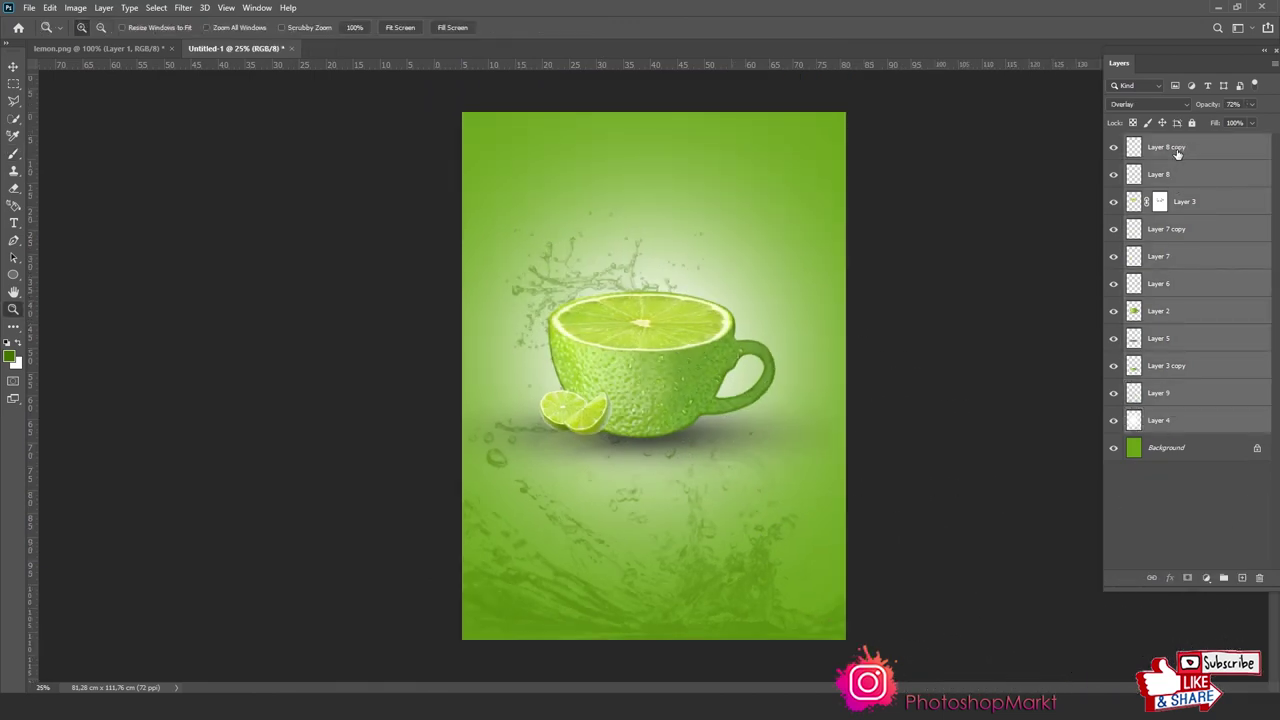
Stamp all visible layers into a new layer and set Camera Raw contrast to +6
{"action": "key", "text": "ctrl+shift+alt+e"}
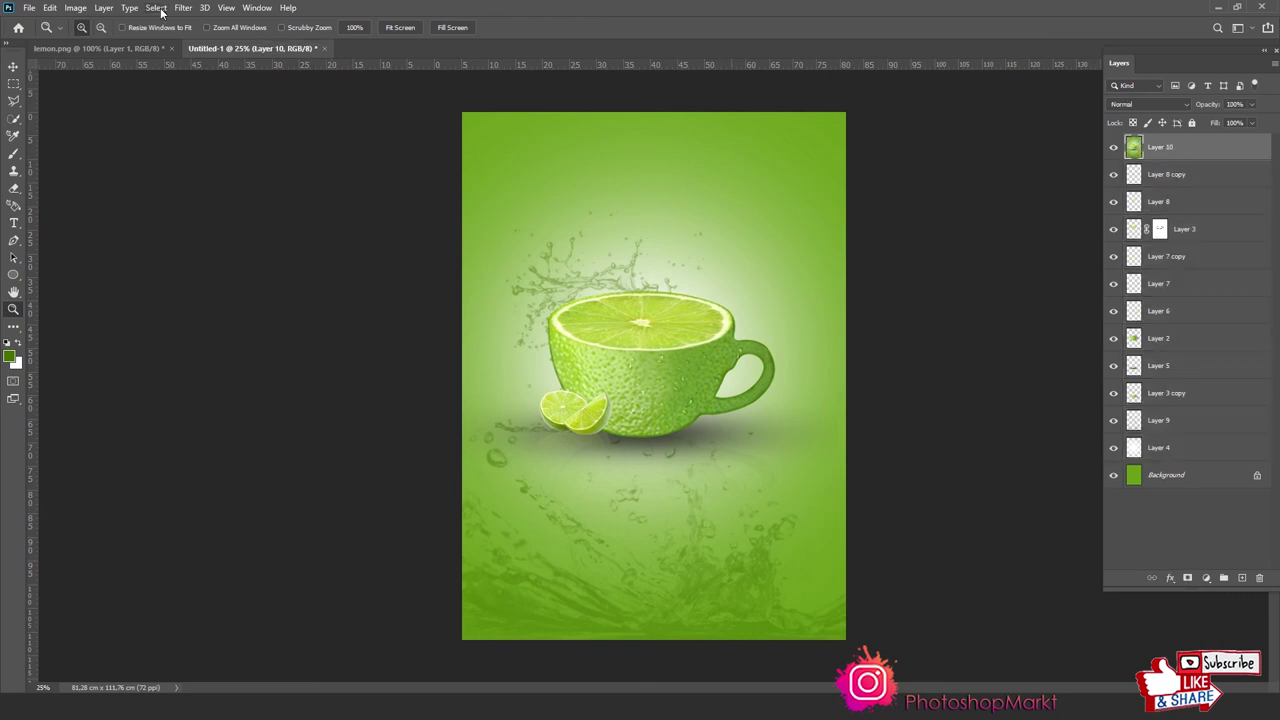
{"action": "left_click", "coordinate": [190, 10]}
{"action": "left_click", "coordinate": [235, 88]}
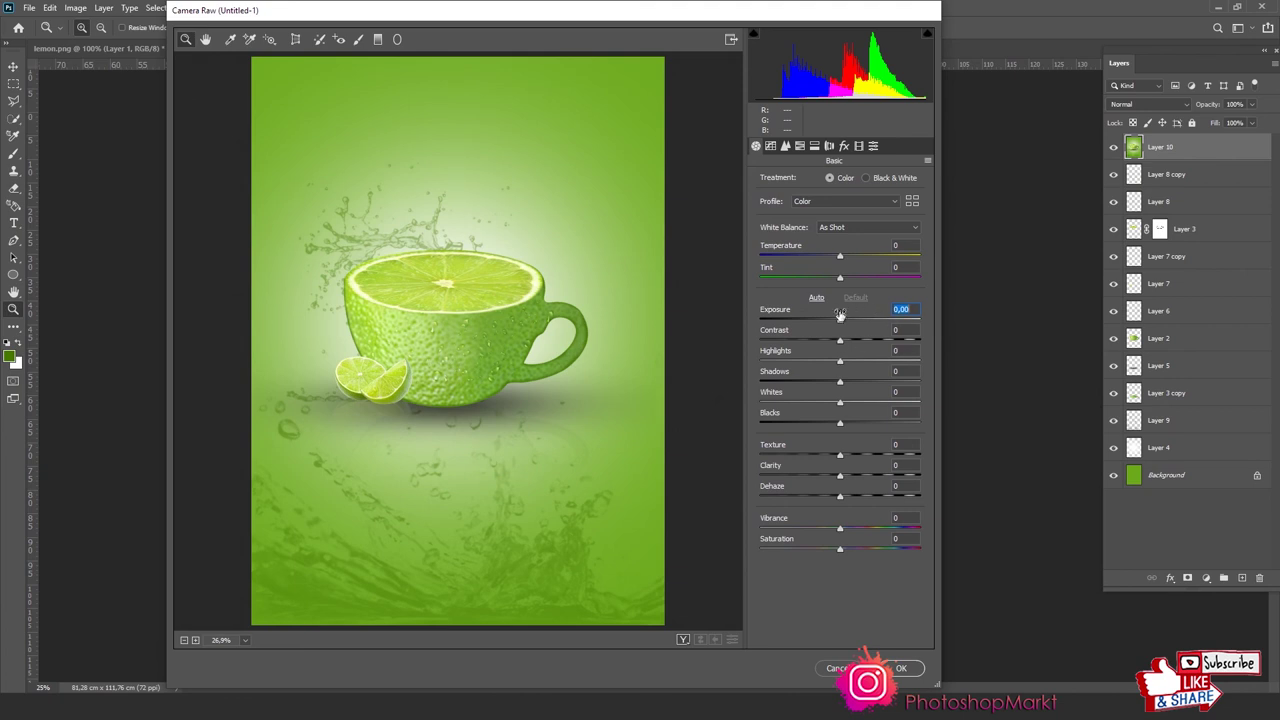
{"action": "left_click_drag", "start_coordinate": [837, 342], "coordinate": [853, 343]}
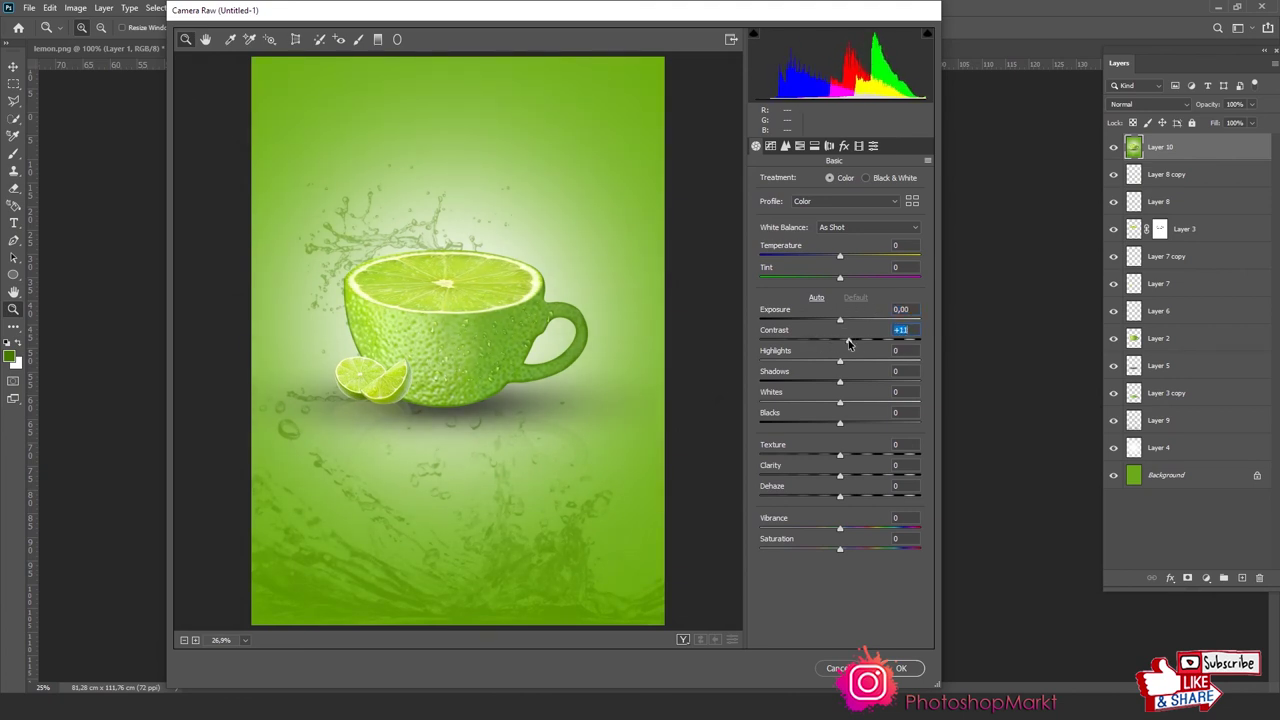
{"action": "left_click_drag", "start_coordinate": [851, 343], "coordinate": [844, 340]}
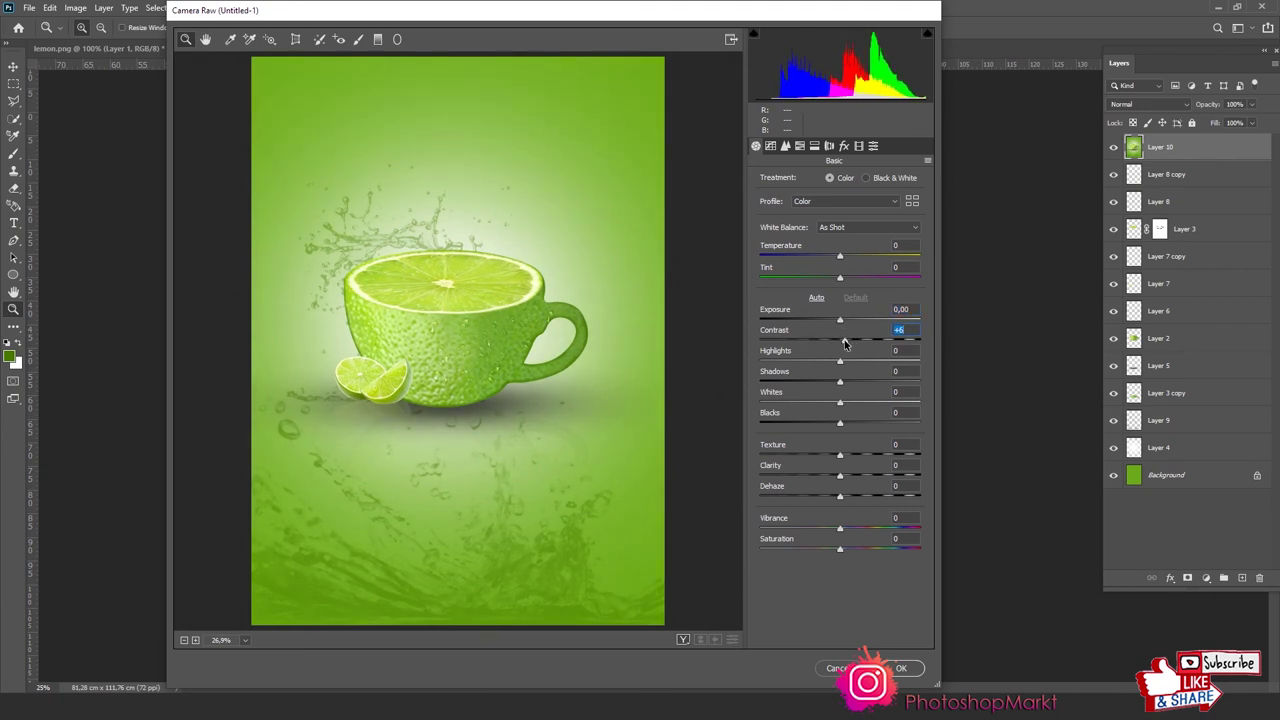
Raise HSL green saturation to about +25 and apply the Camera Raw grade
{"action": "left_click", "coordinate": [800, 147]}
{"action": "left_click", "coordinate": [809, 182]}
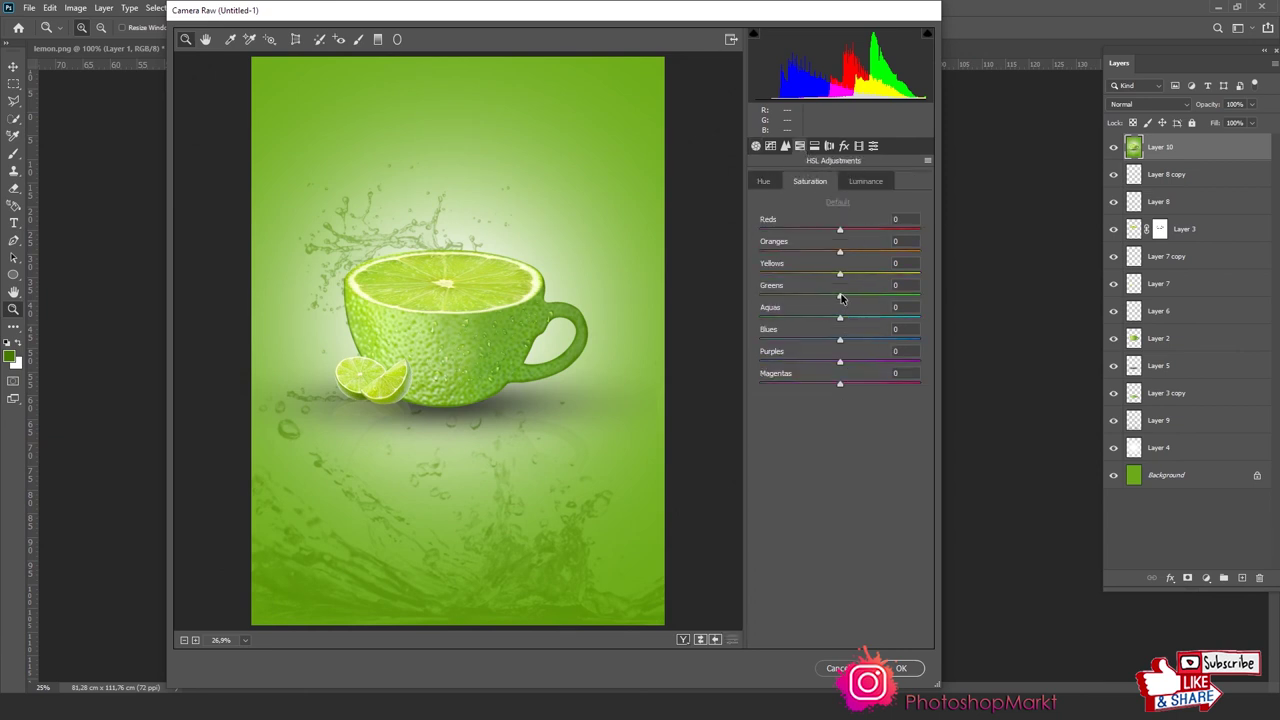
{"action": "left_click_drag", "start_coordinate": [842, 297], "coordinate": [861, 299]}
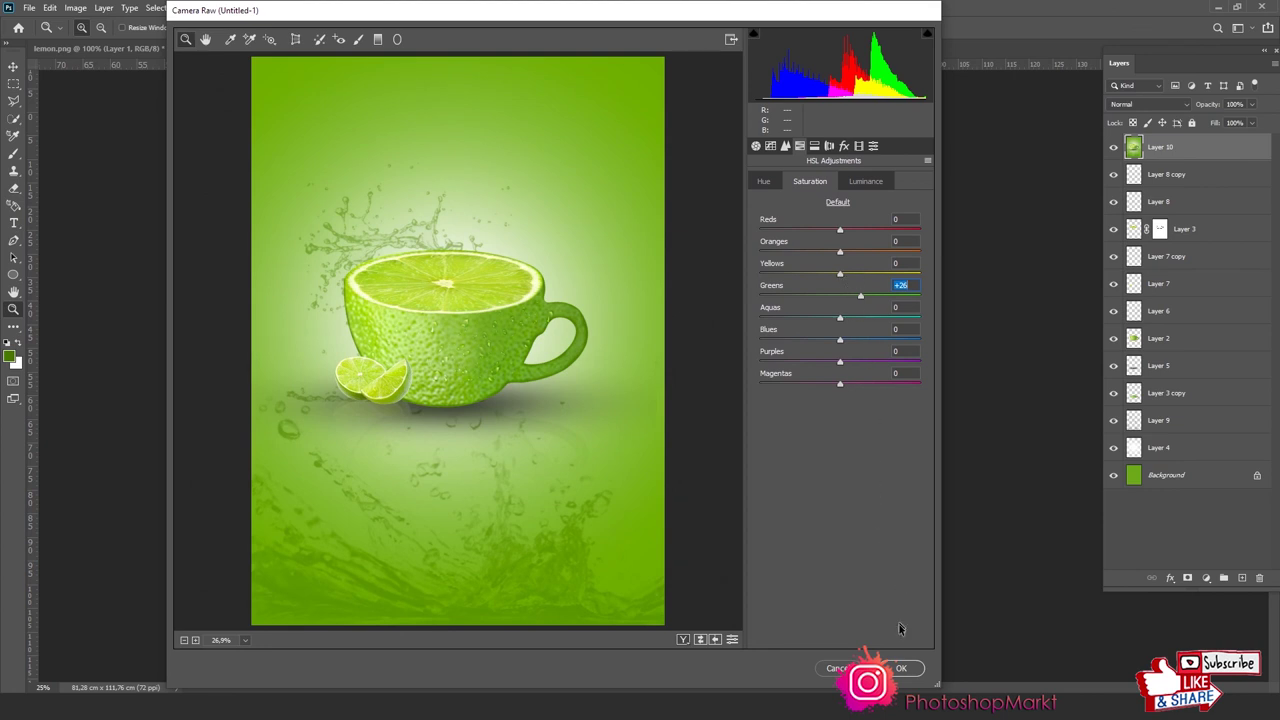
{"action": "left_click", "coordinate": [900, 668]}
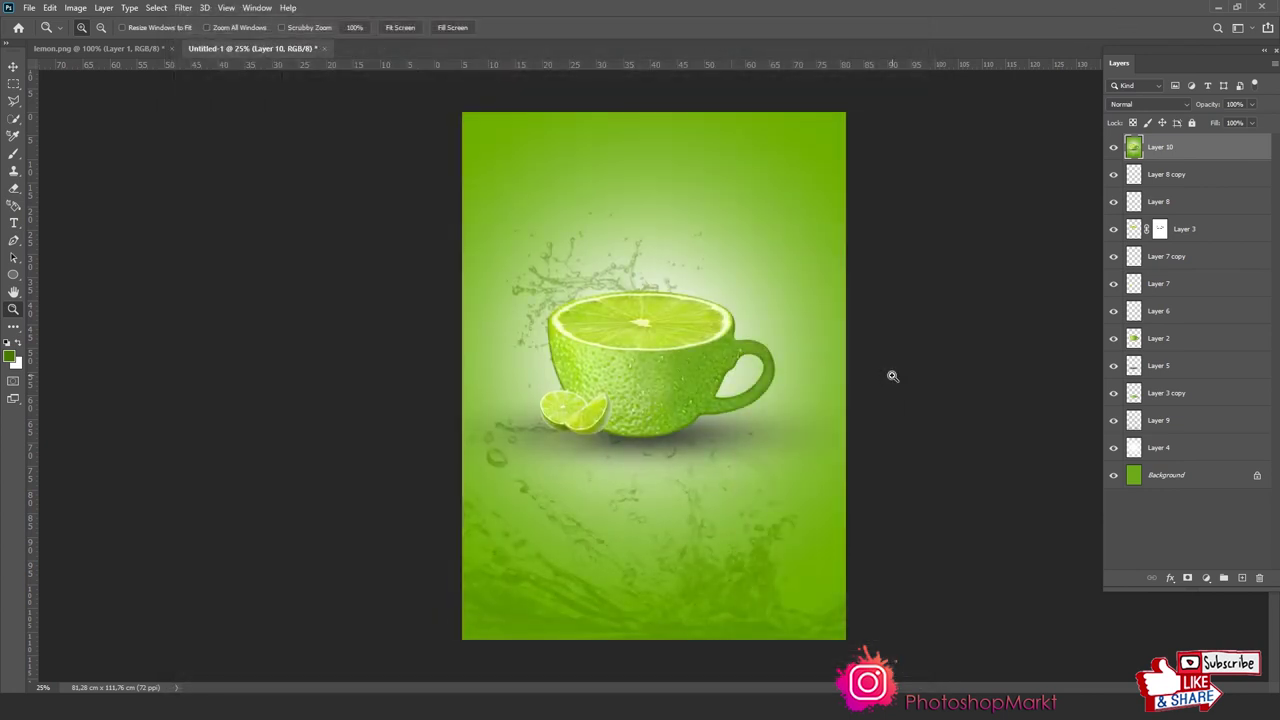